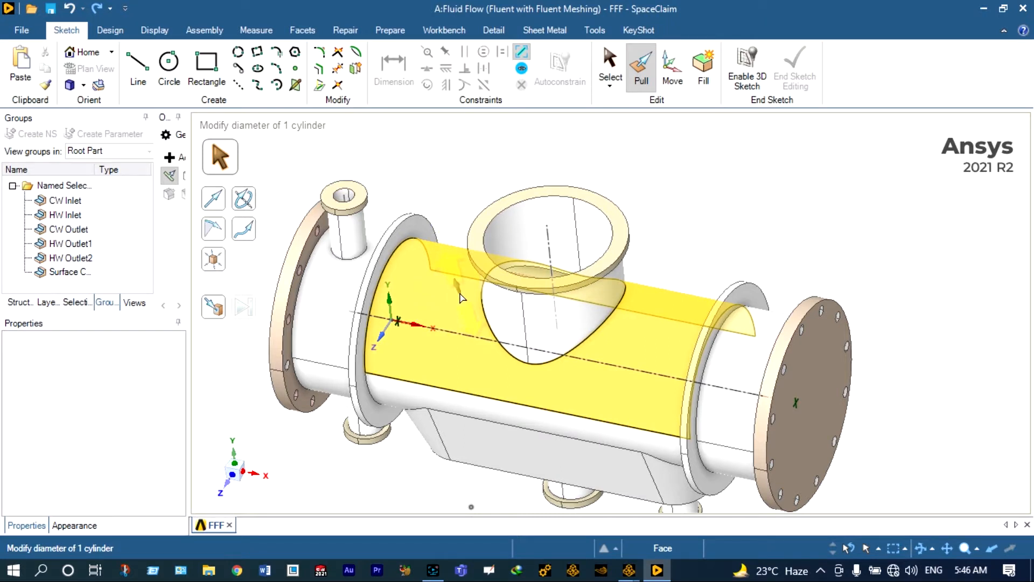
- Enter Section mode and cut the condenser at the origin plane to expose the tube sheet
key("k")
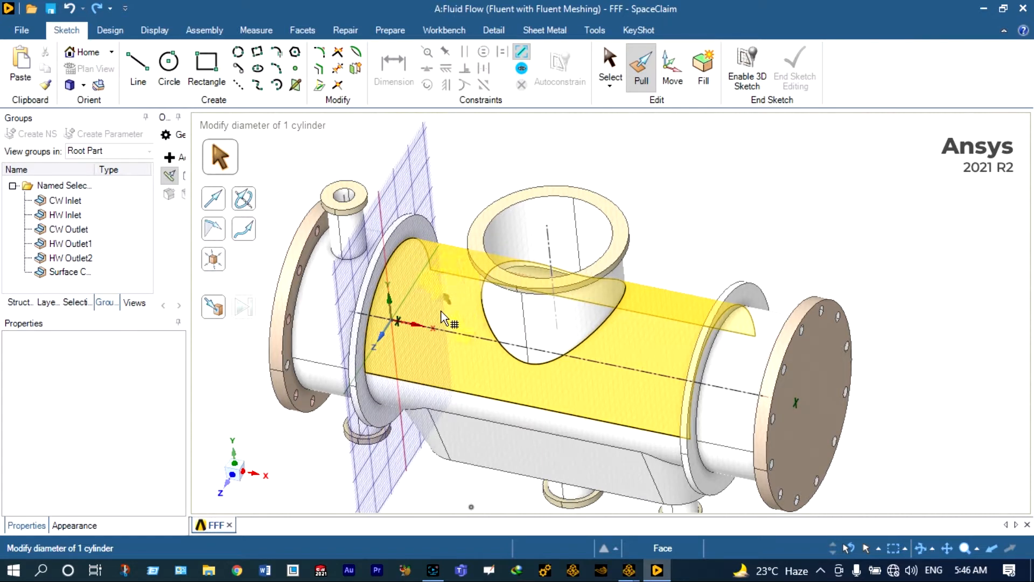
left_click(423, 332)
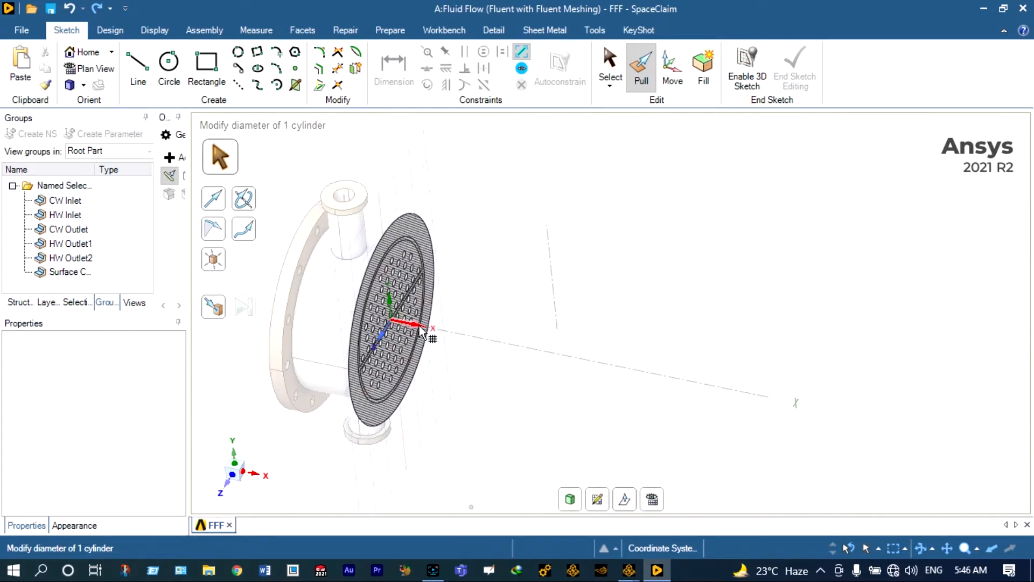
scroll(423, 333, "up", 3)
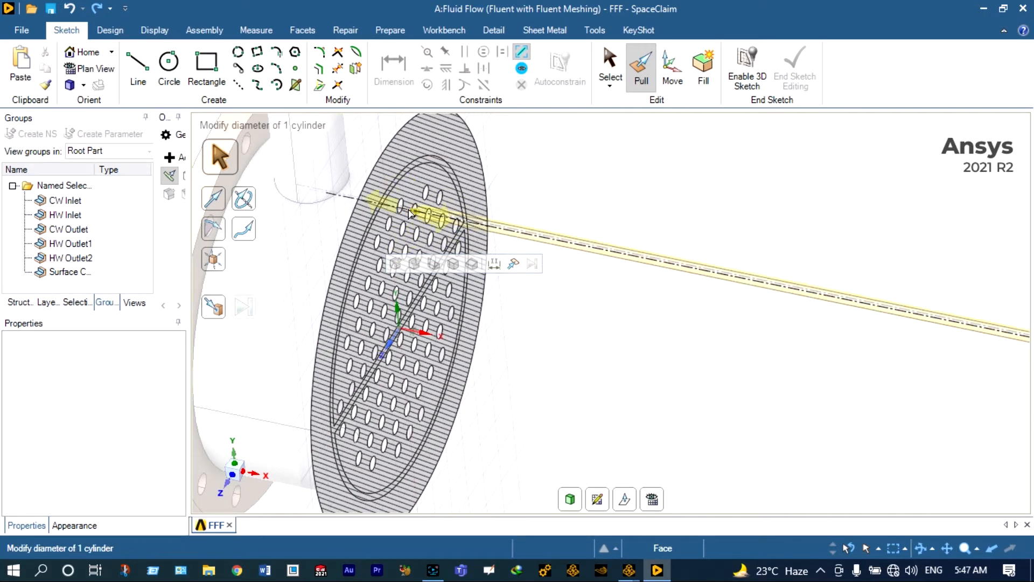
scroll(461, 235, "down", 2)
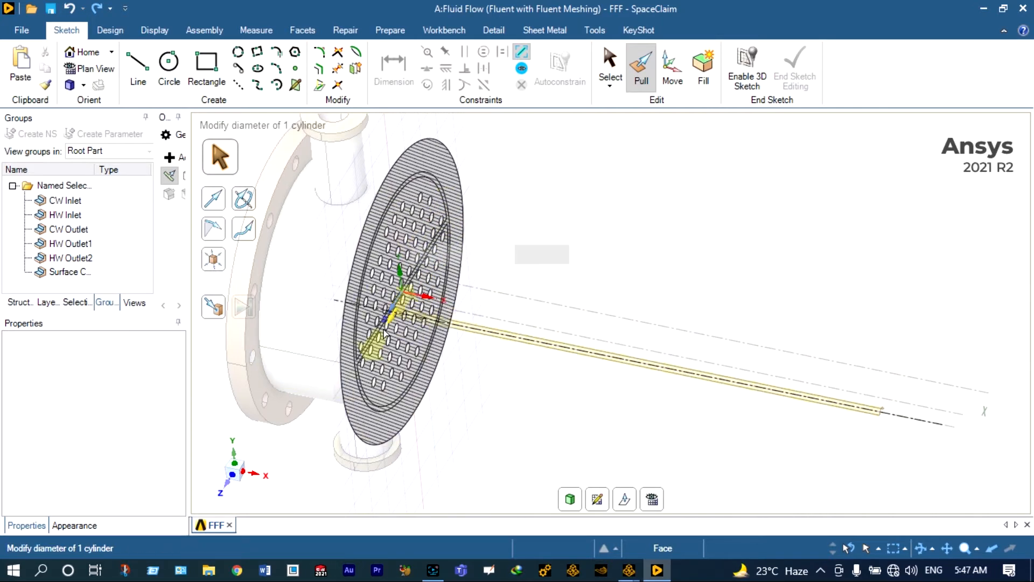
scroll(381, 167, "down", 2)
scroll(366, 138, "up", 3)
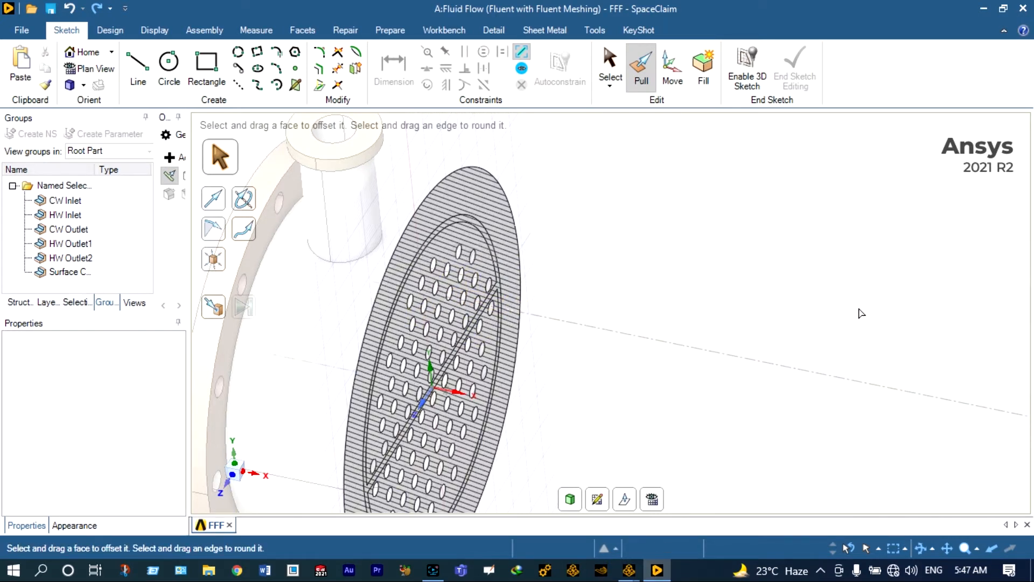
scroll(862, 314, "down", 3)
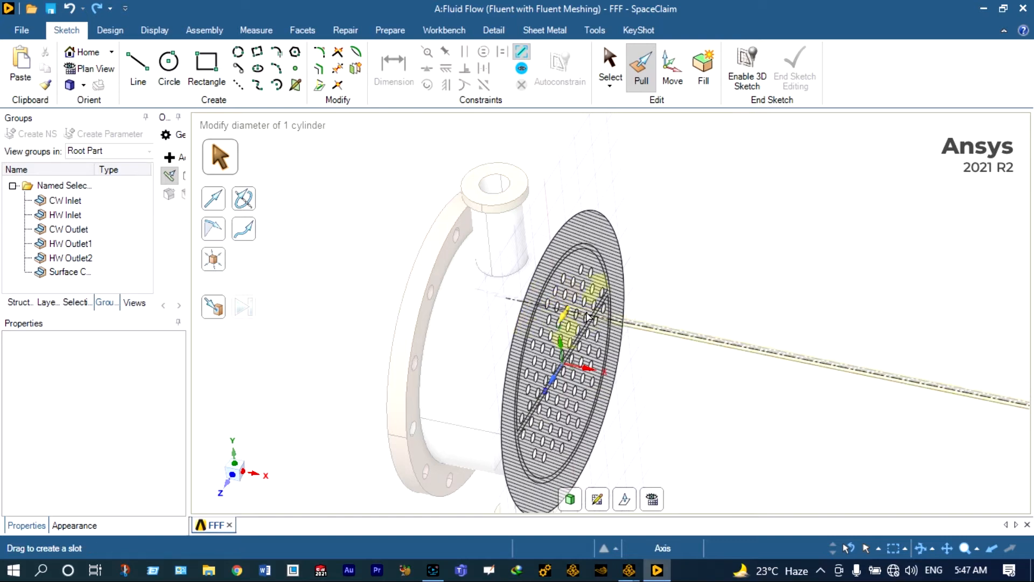
- Select tube-sheet holes to confirm their 50 mm radius
left_click(663, 327)
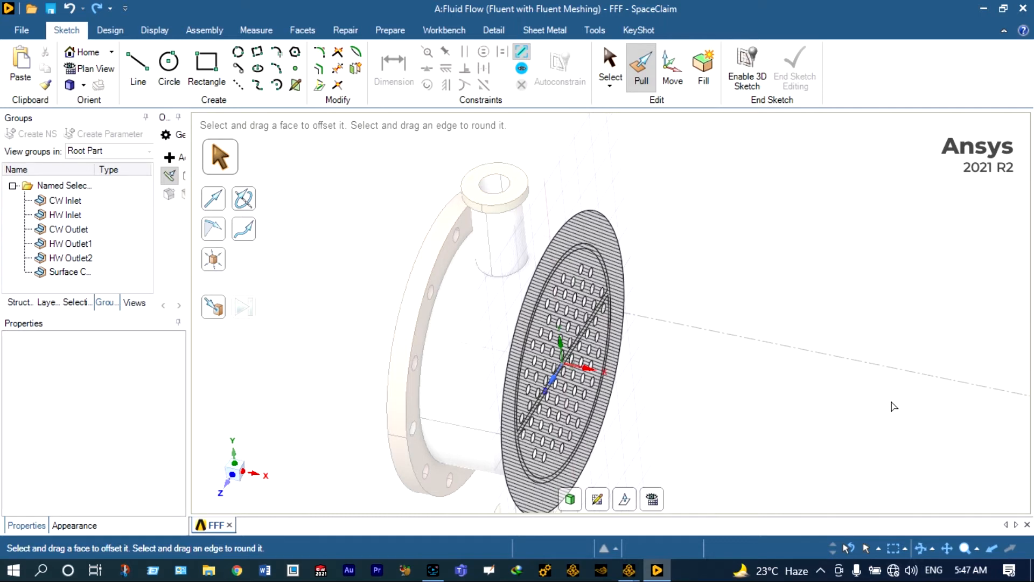
left_click(570, 356)
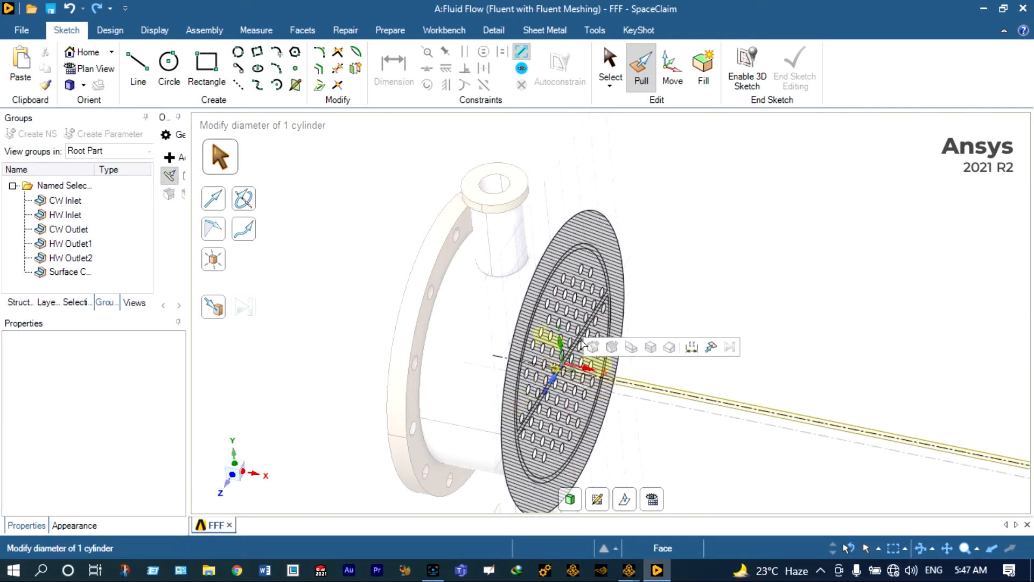
scroll(636, 215, "down", 1)
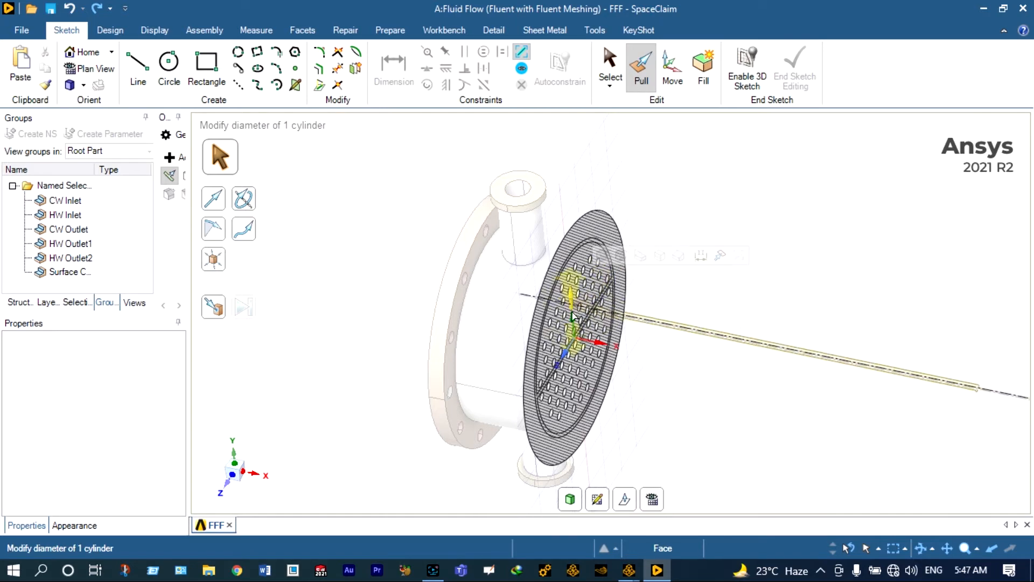
left_click(573, 316)
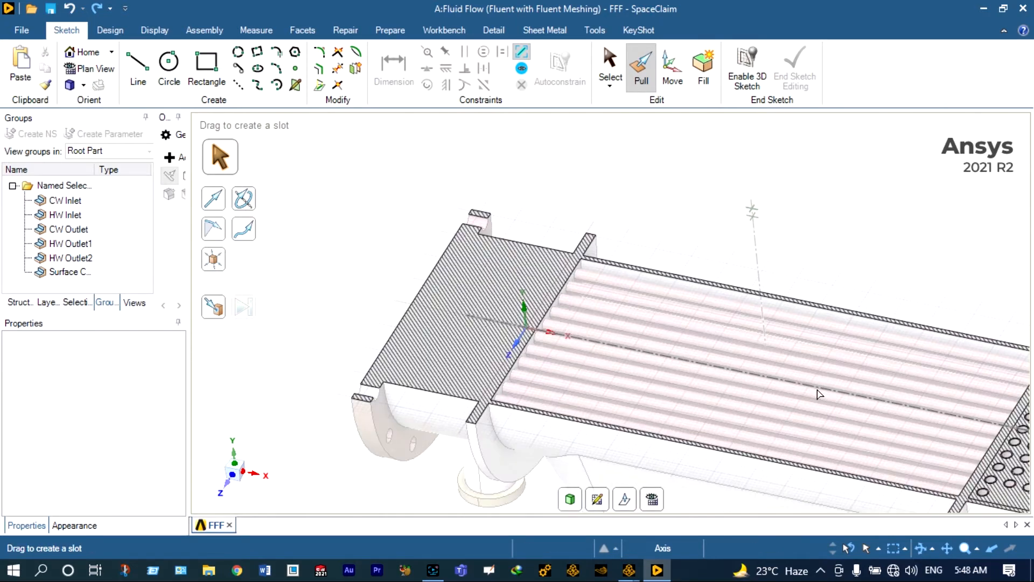
key("Escape")
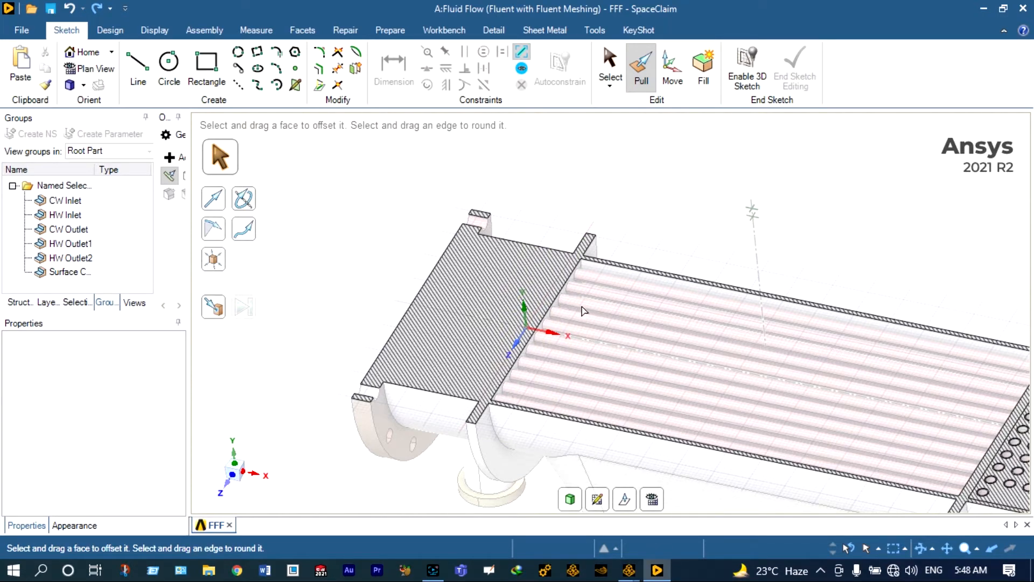
scroll(884, 420, "down", 2)
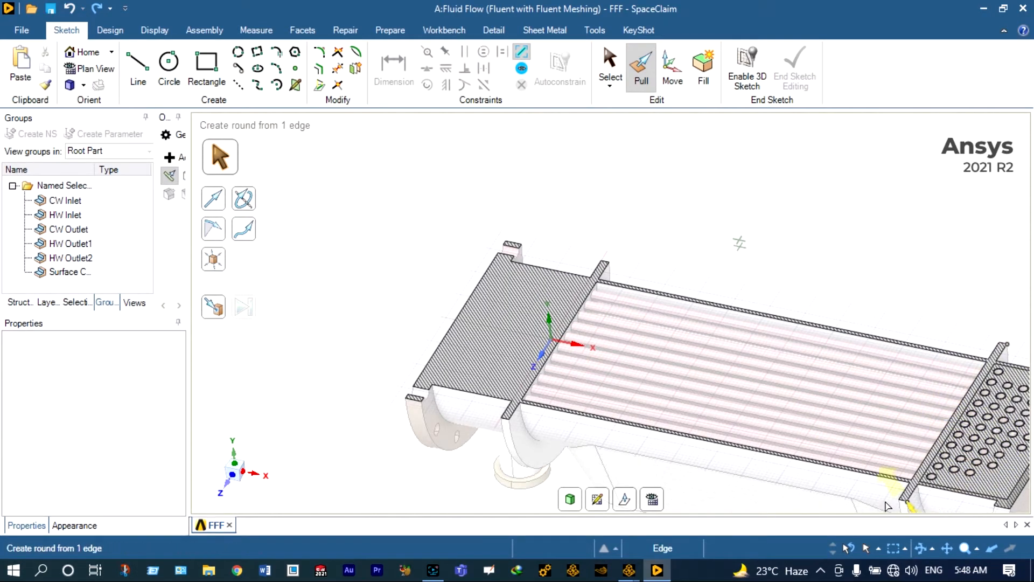
scroll(620, 471, "down", 1)
scroll(522, 476, "up", 3)
scroll(523, 476, "down", 3)
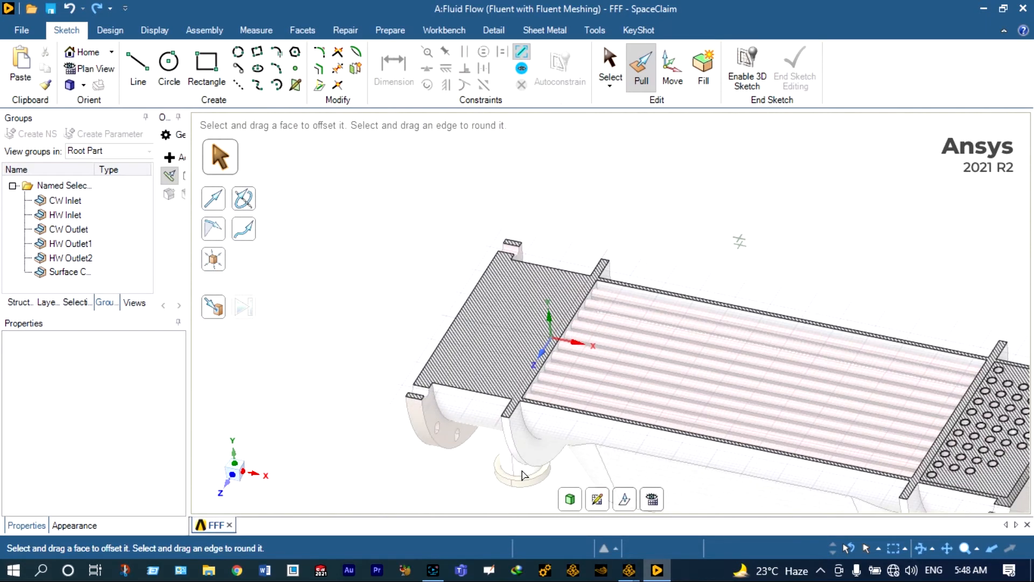
scroll(630, 351, "up", 2)
scroll(630, 352, "up", 1)
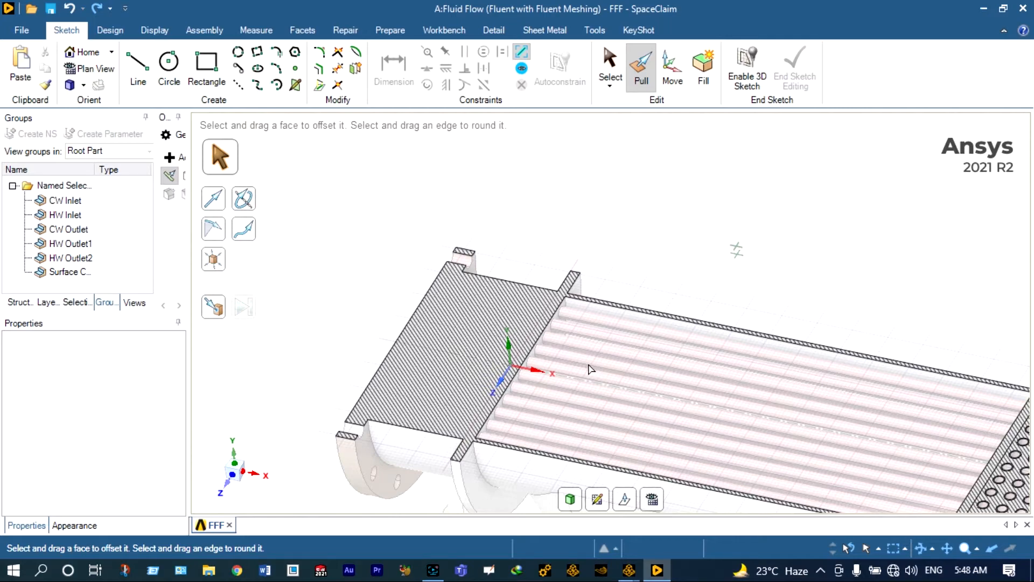
scroll(591, 369, "down", 3)
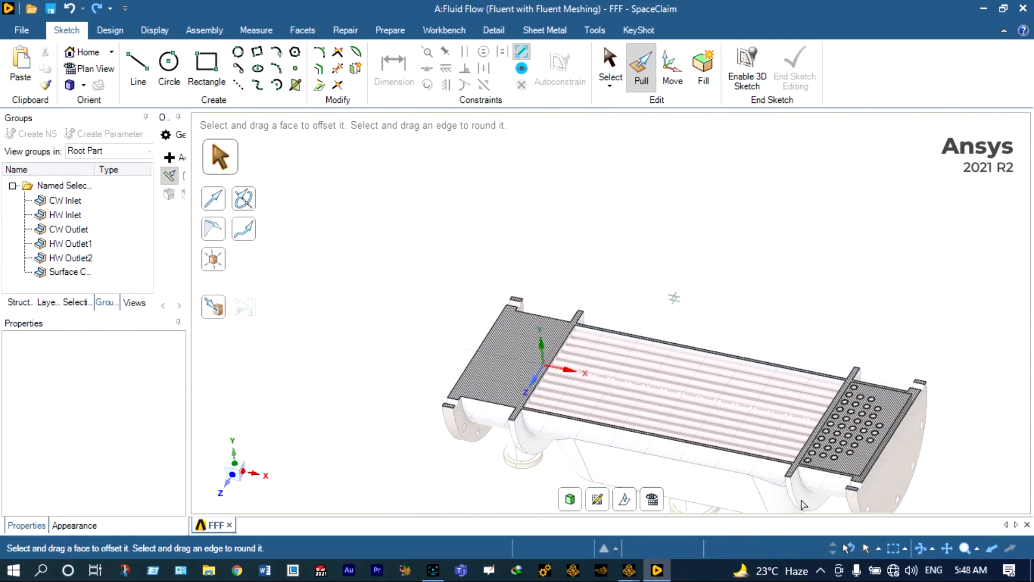
scroll(804, 505, "up", 1)
scroll(816, 475, "up", 3)
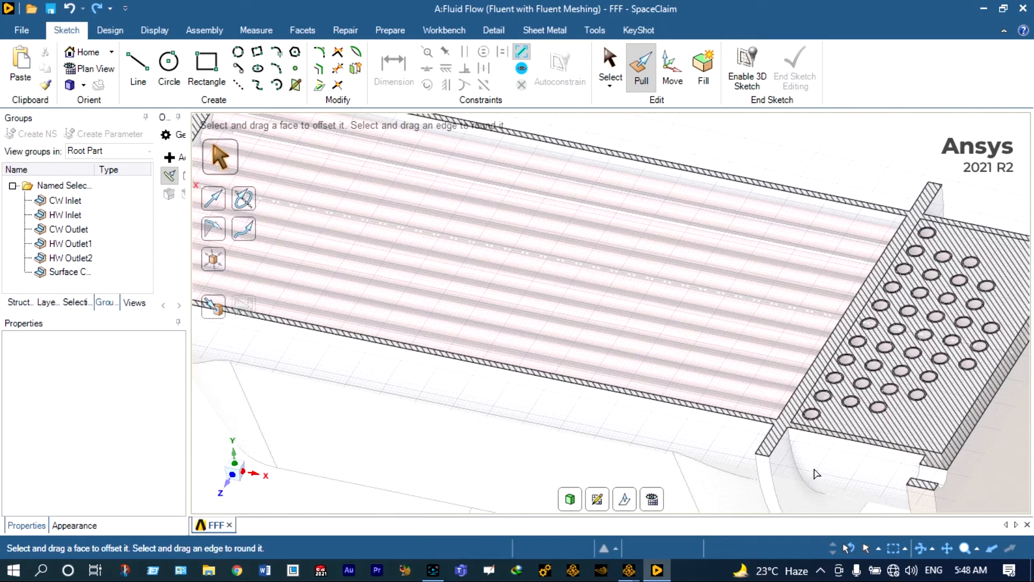
scroll(816, 471, "down", 3)
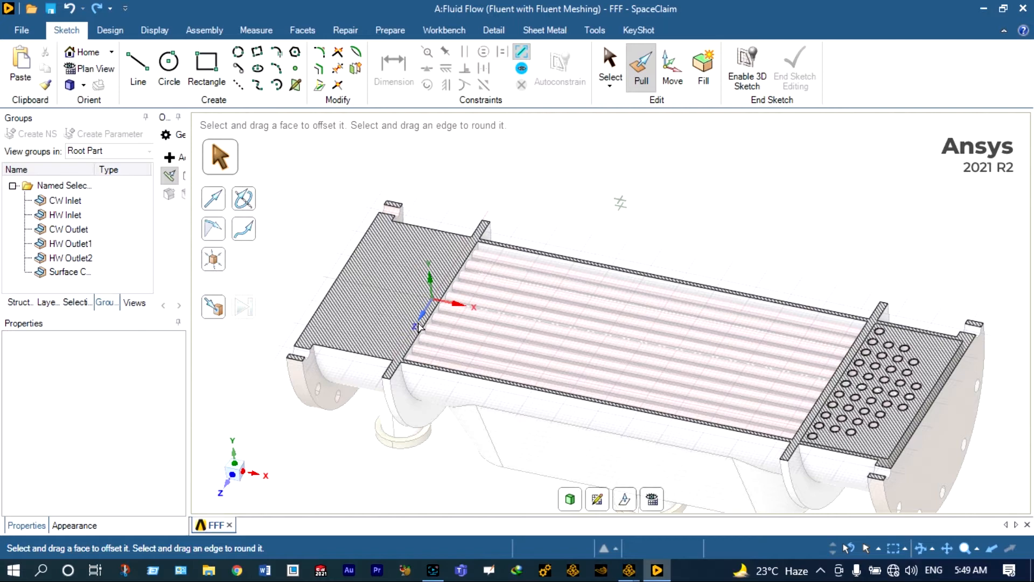
- Re-section the condenser lengthwise on the XZ plane to reveal the U-tube bundle and nozzles
key("d")
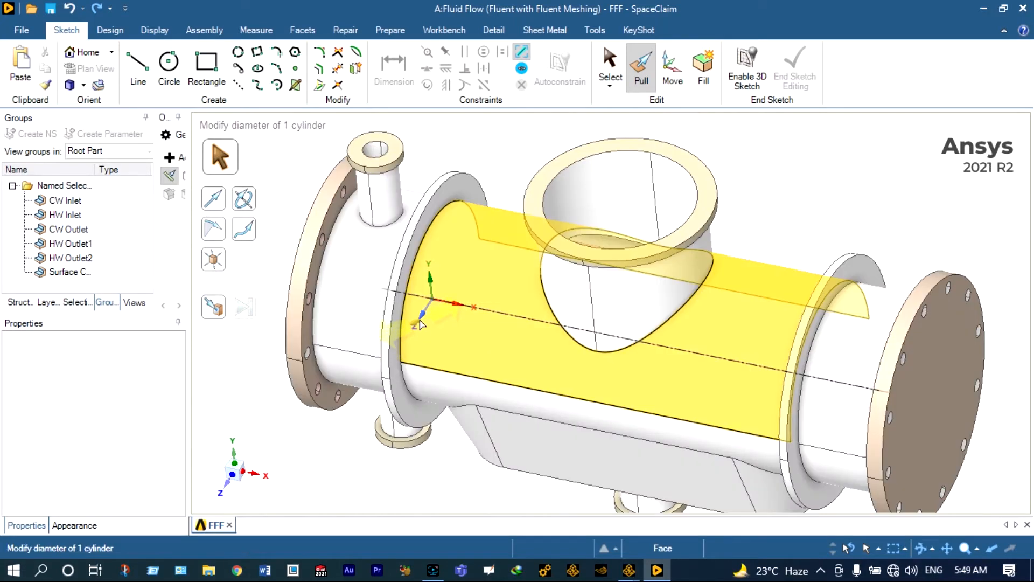
key("x")
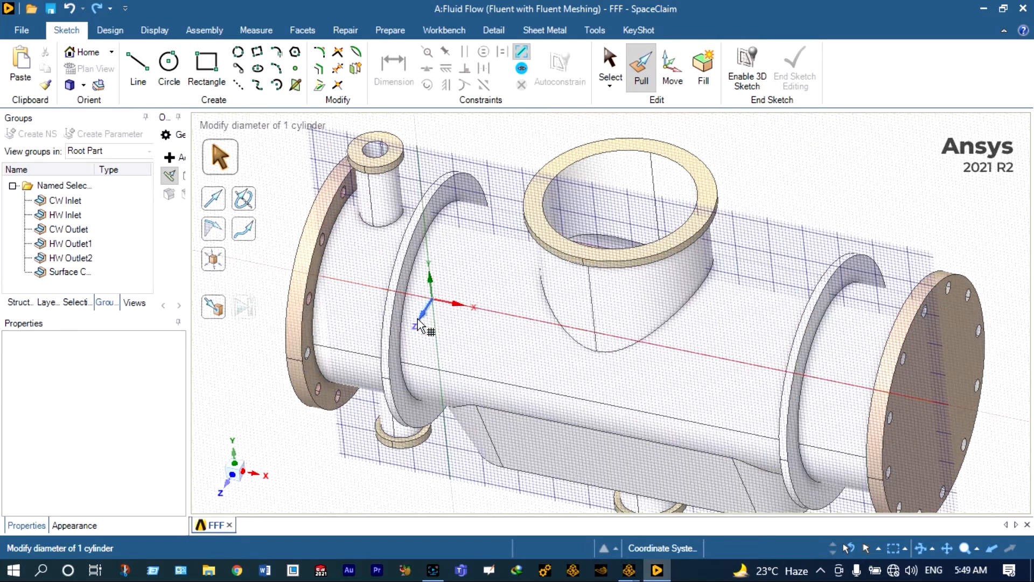
left_click(420, 326)
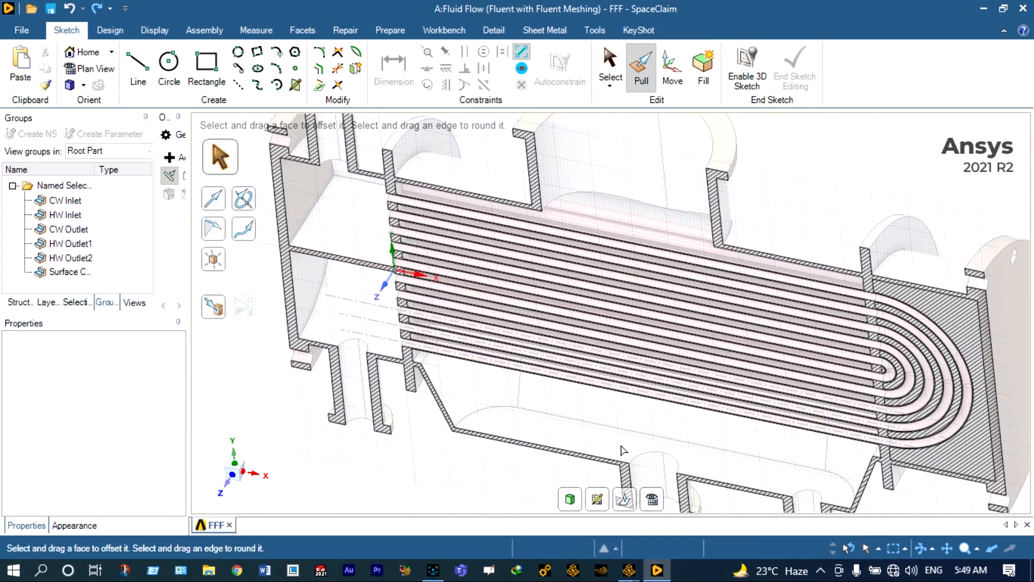
scroll(624, 450, "down", 3)
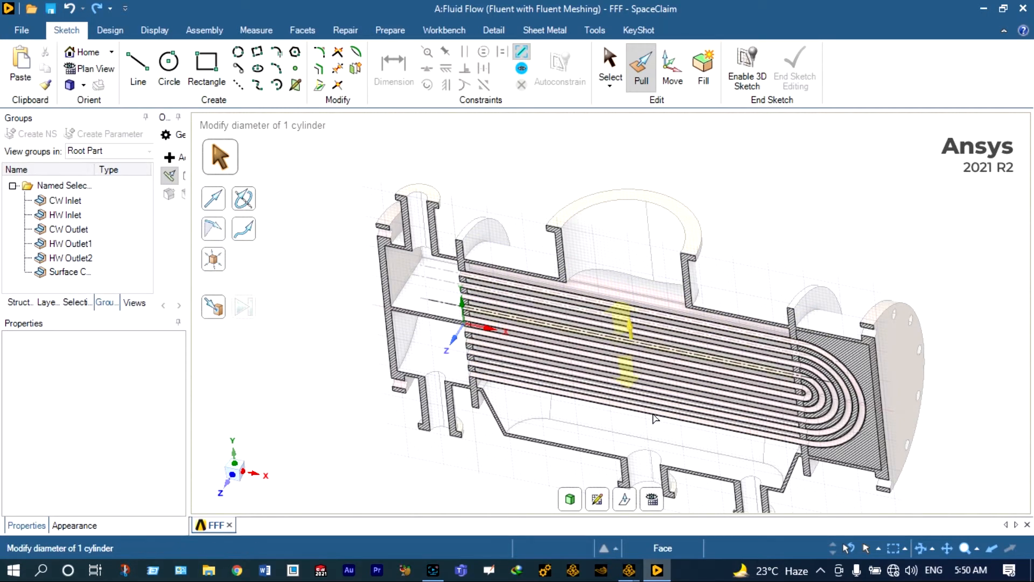
scroll(656, 429, "down", 2)
scroll(692, 499, "up", 2)
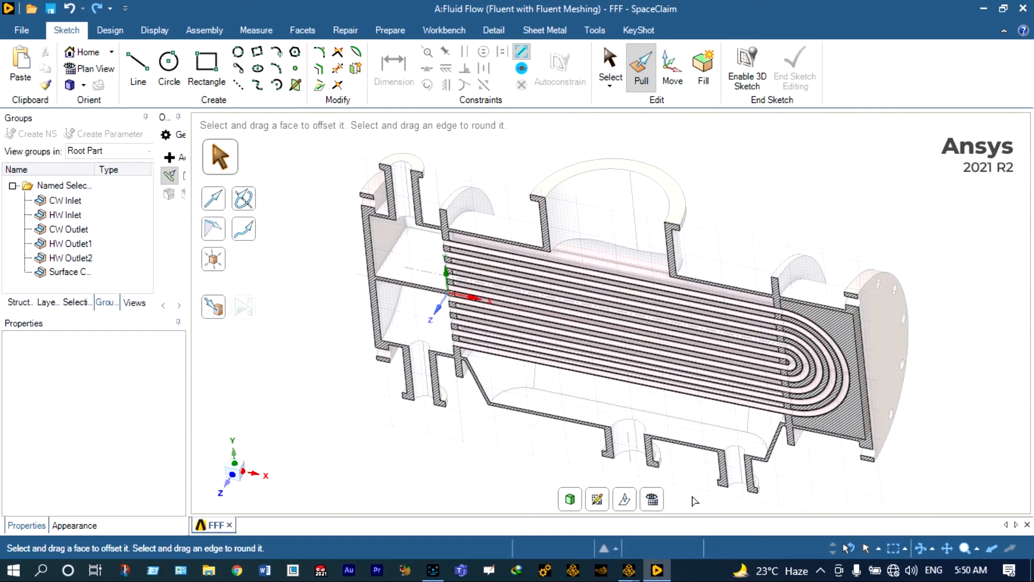
scroll(695, 501, "up", 1)
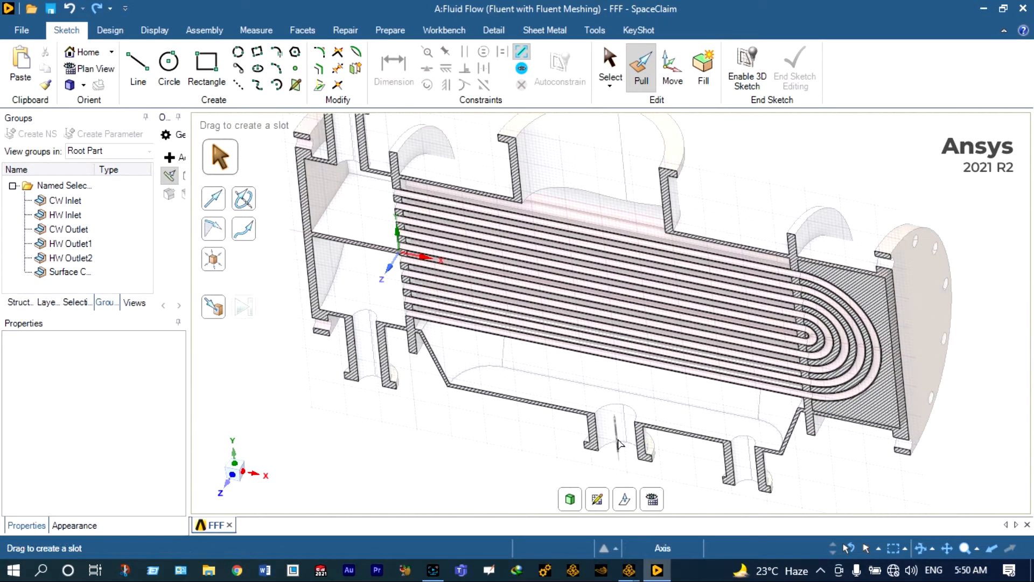
left_click(755, 484)
left_click(756, 493)
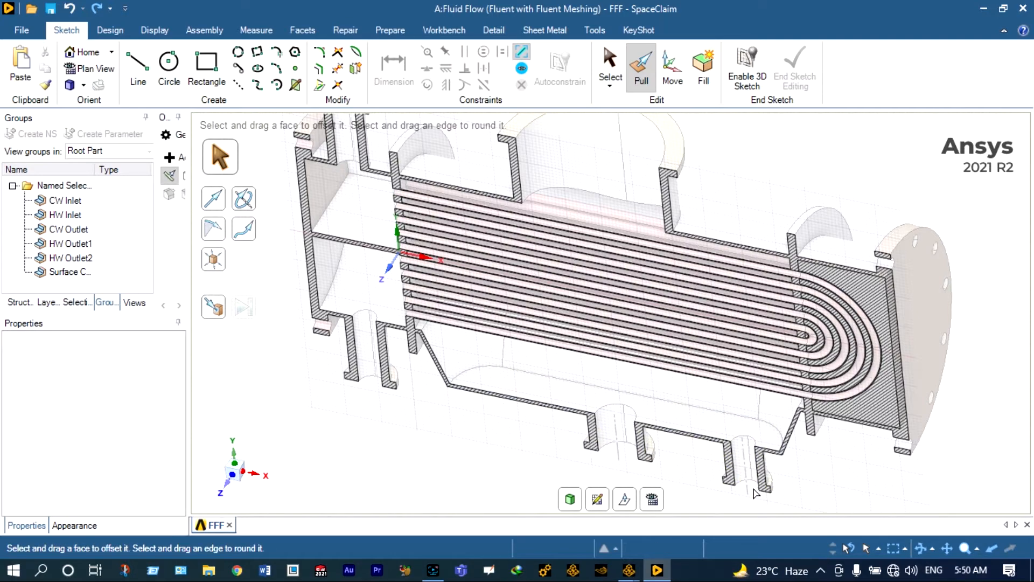
scroll(756, 493, "down", 2)
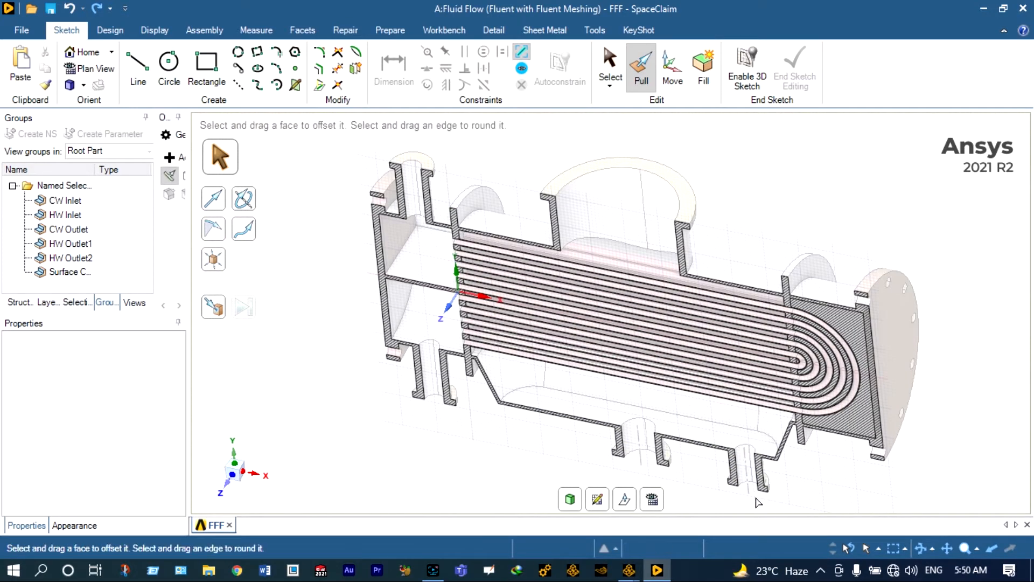
left_click(755, 477)
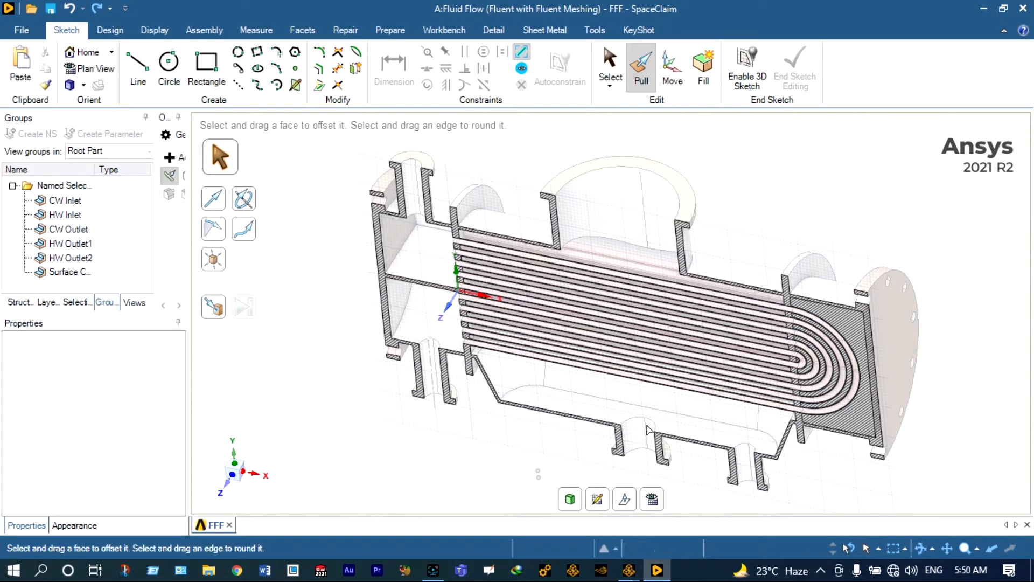
left_click(743, 482)
scroll(940, 346, "up", 1)
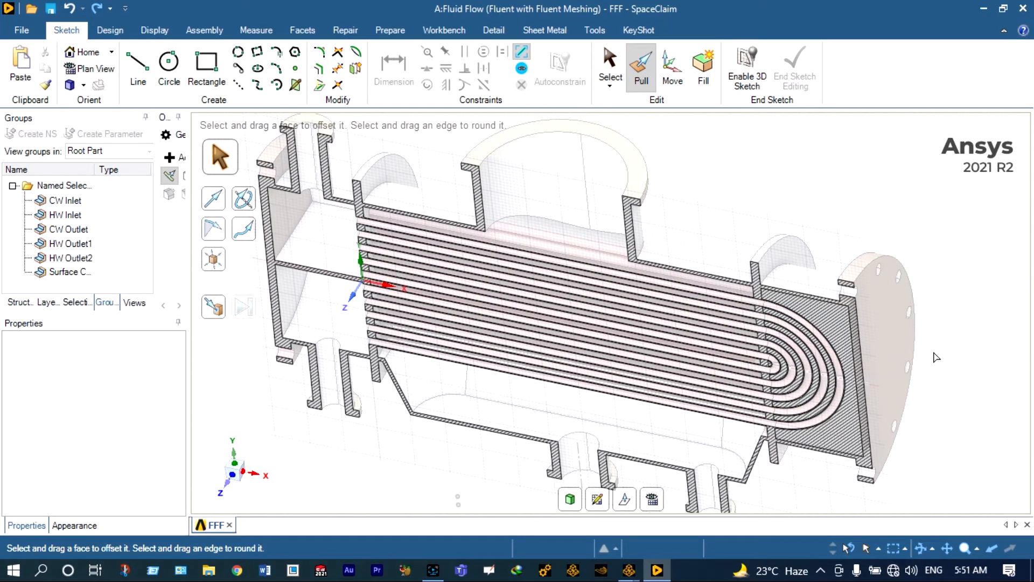
- Start Fluent from Fluent Launcher in Meshing mode, 3D double precision with 4 processes
left_click(23, 30)
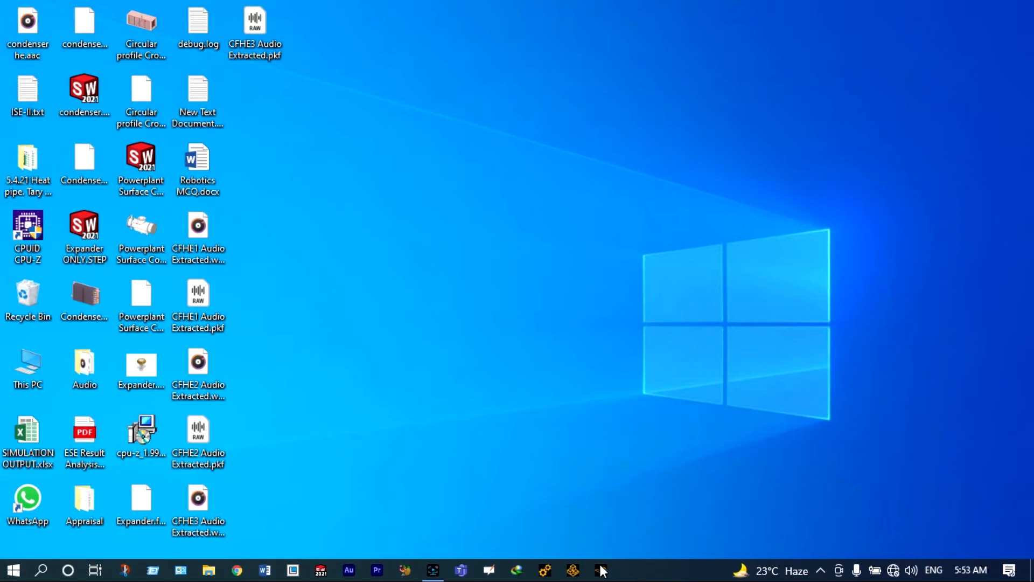
left_click(600, 567)
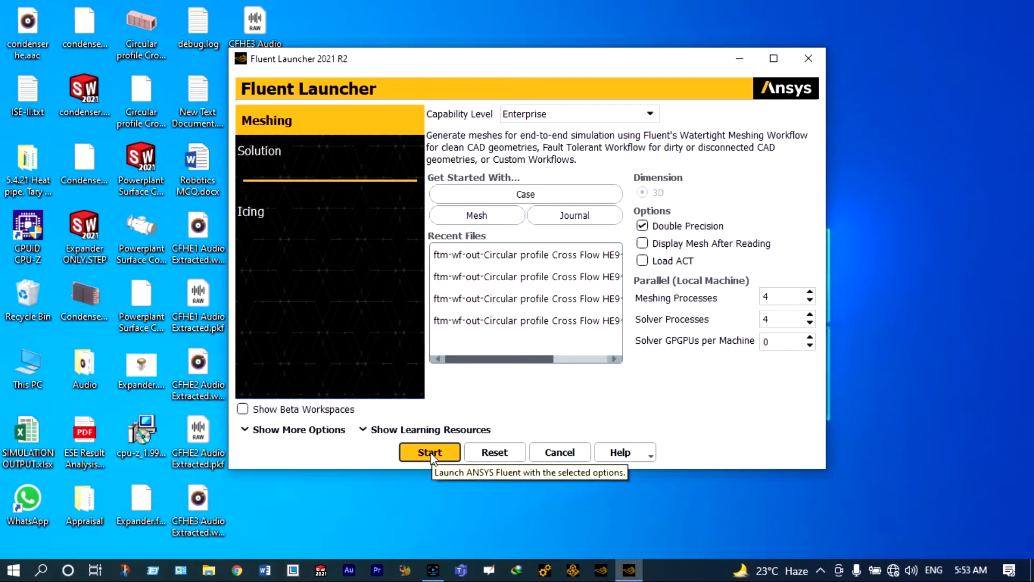
left_click(431, 454)
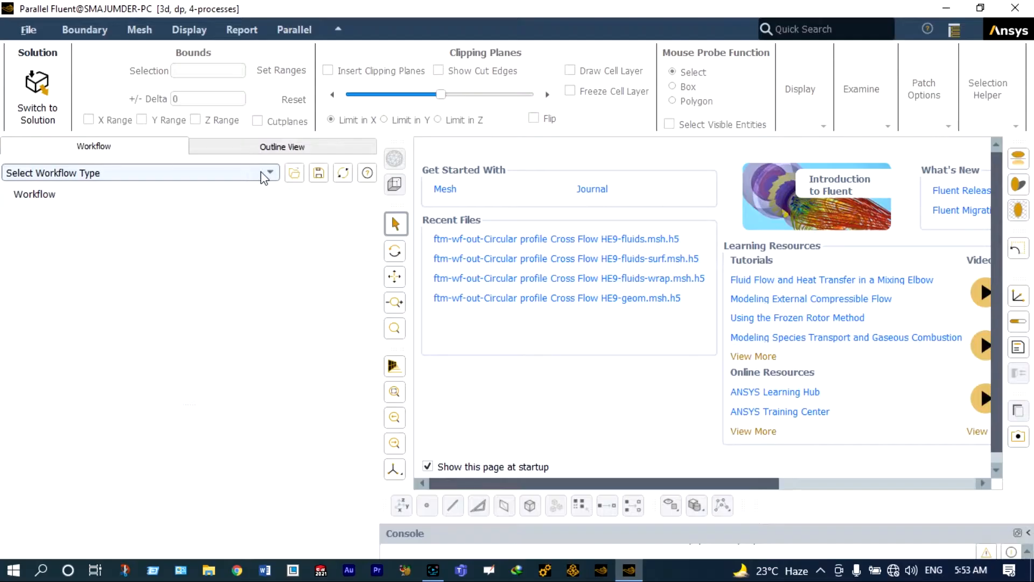
left_click(264, 172)
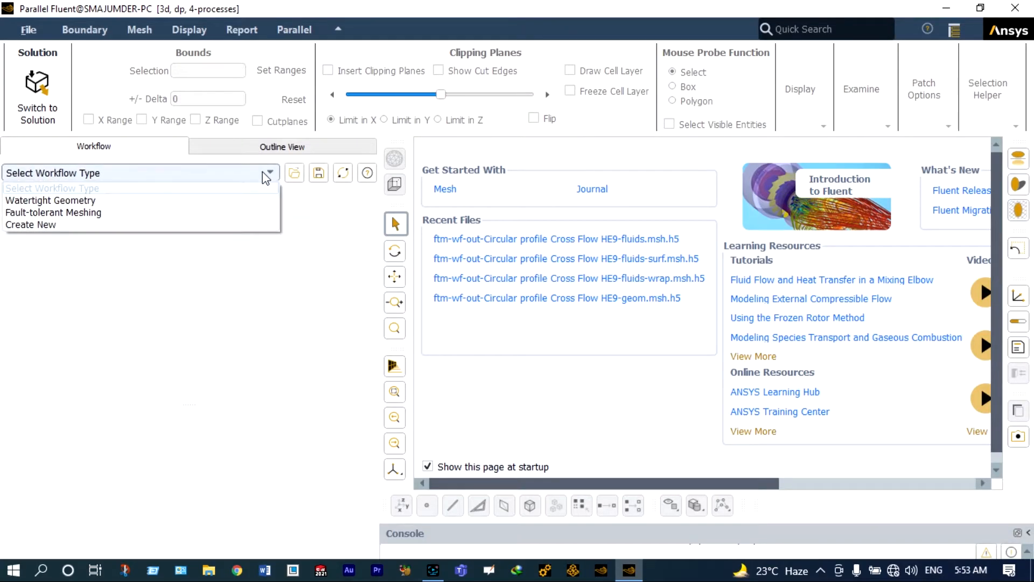
- Choose Fault-tolerant Meshing and load 'Powerplant Surface Condenser revised.fmd' with Custom meshing objects
left_click(164, 215)
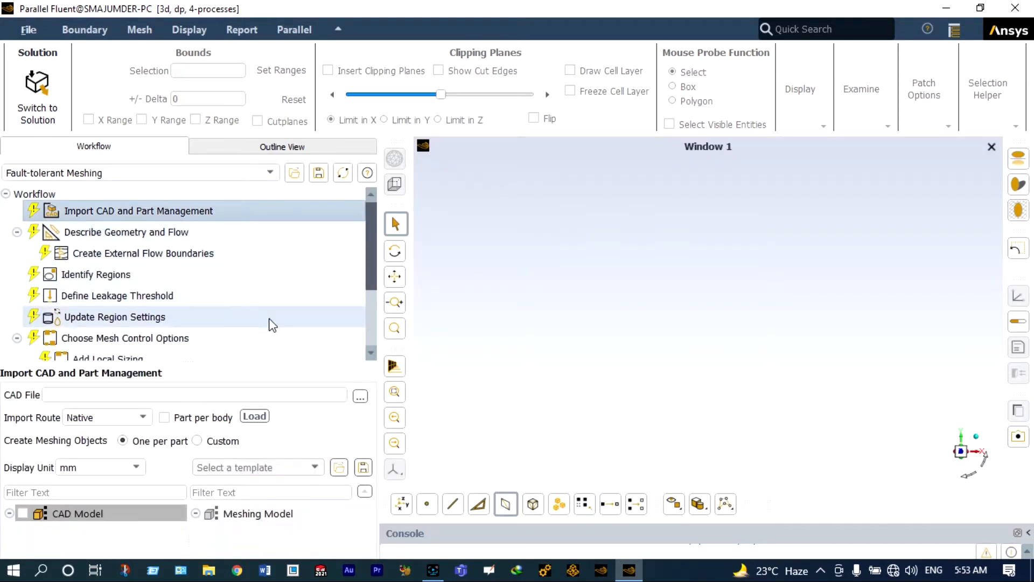
left_click(360, 397)
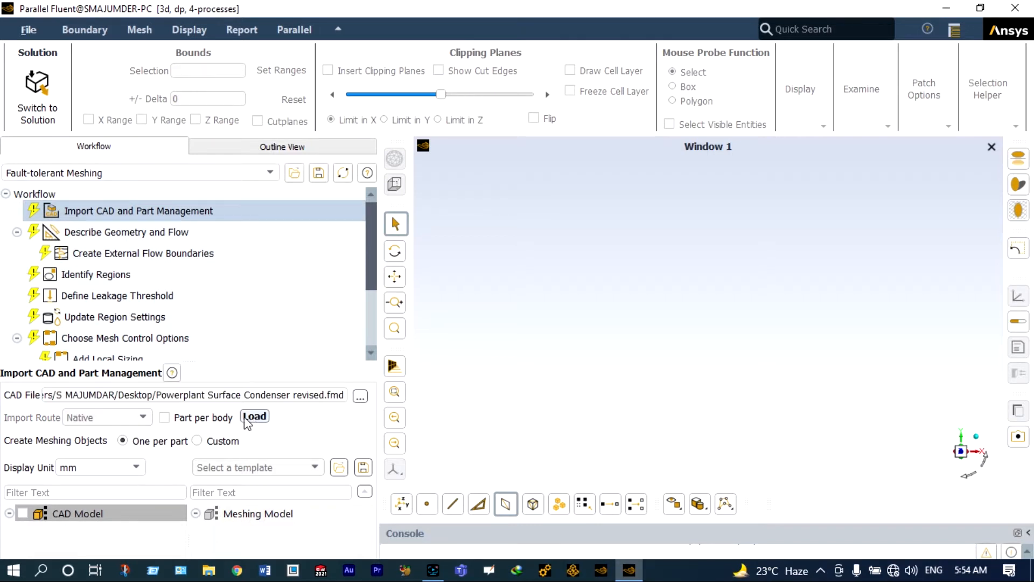
left_click(216, 441)
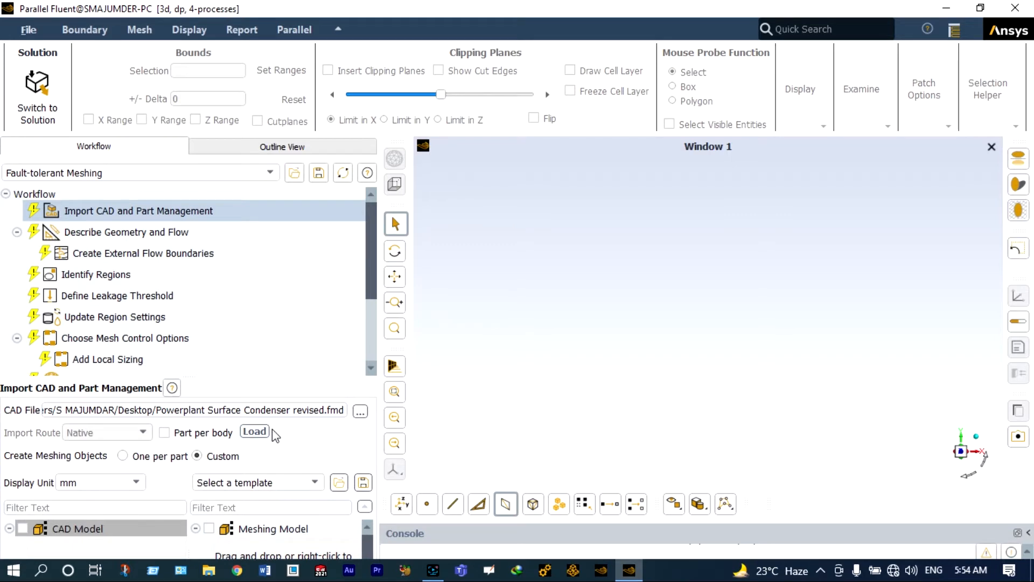
left_click(260, 431)
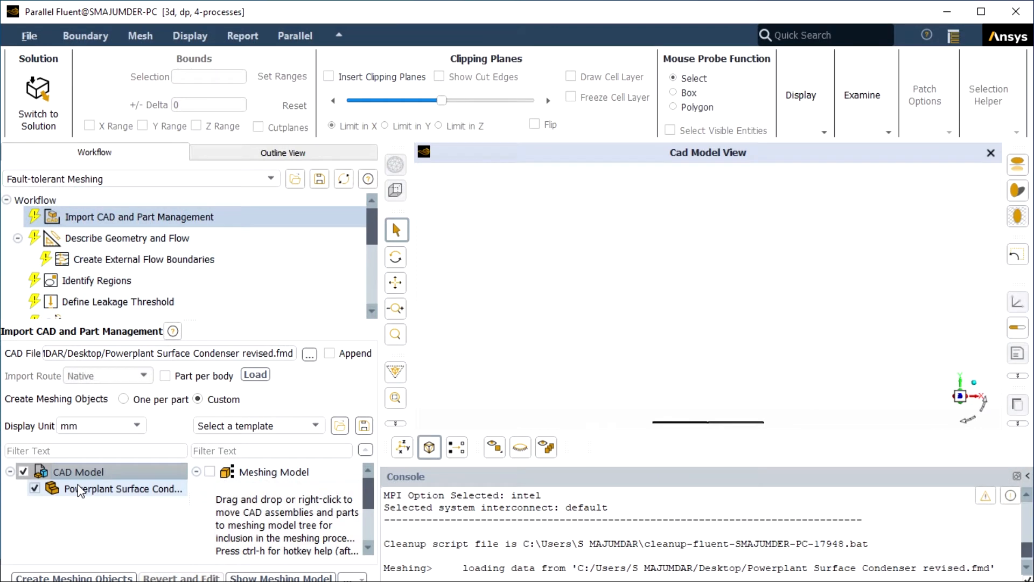
- Add the condenser part to the meshing model with one zone per part, and set internal flow
left_click_drag(80, 490, 312, 530)
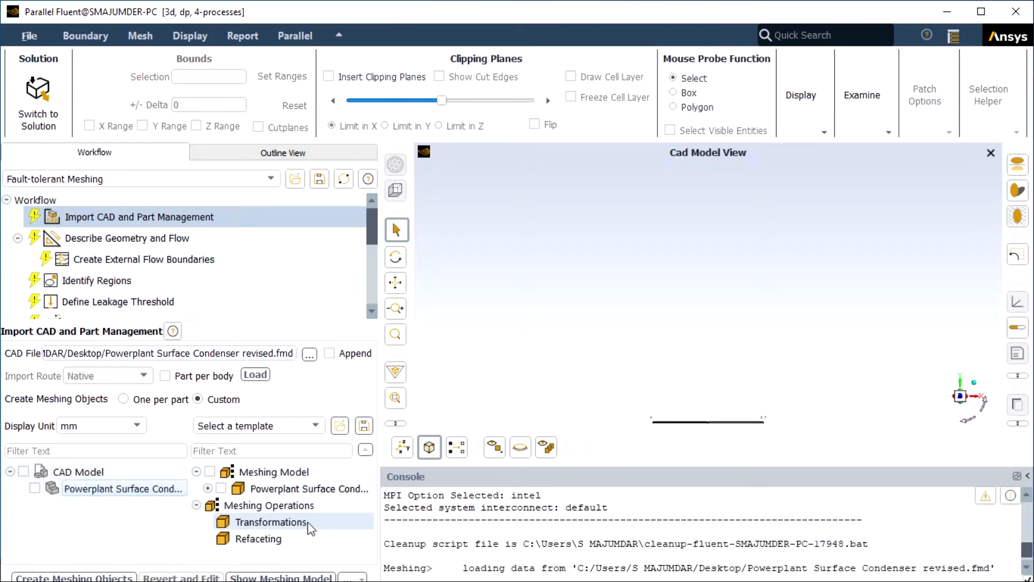
left_click(208, 471)
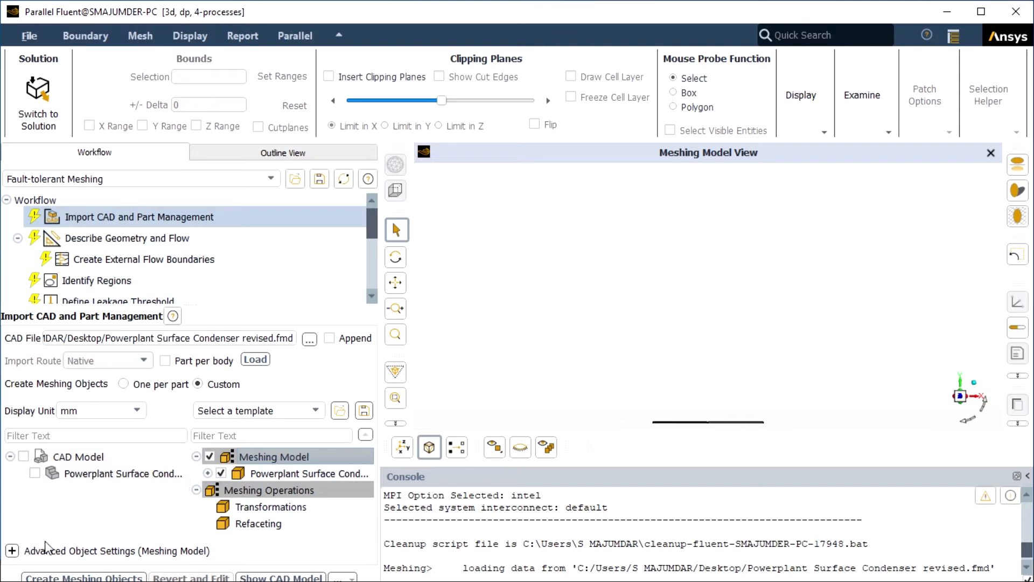
left_click(12, 551)
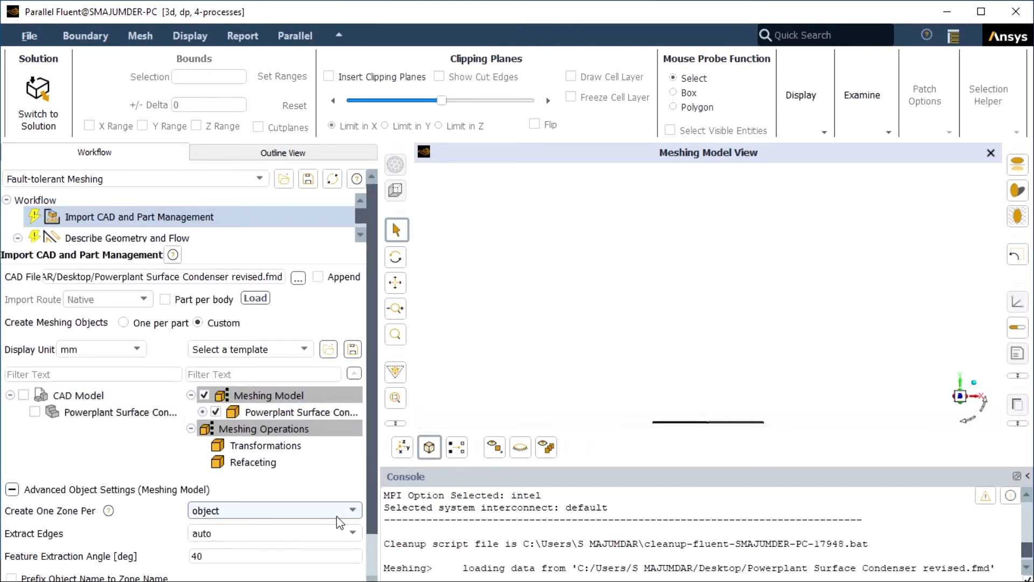
left_click(351, 510)
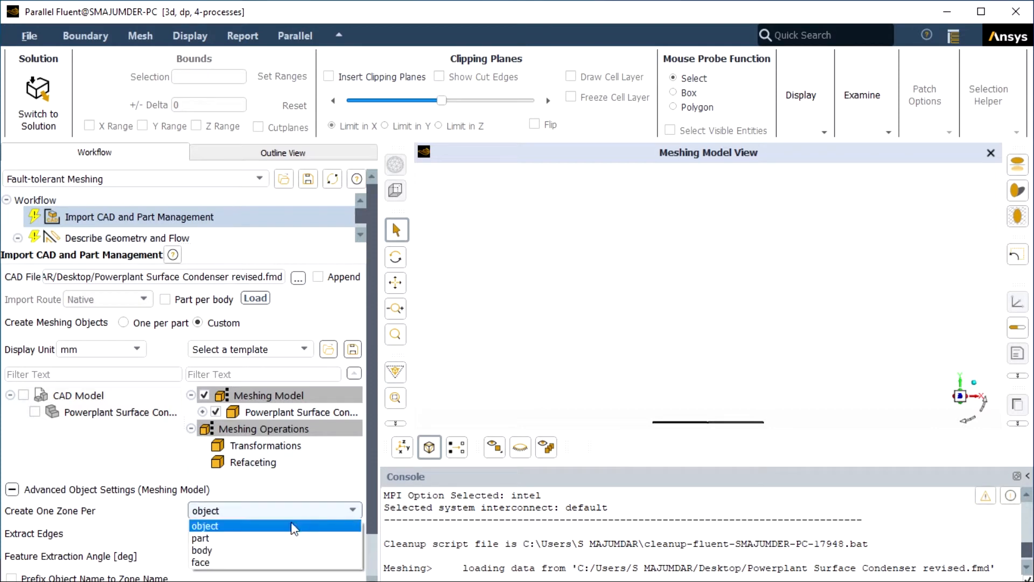
left_click(251, 538)
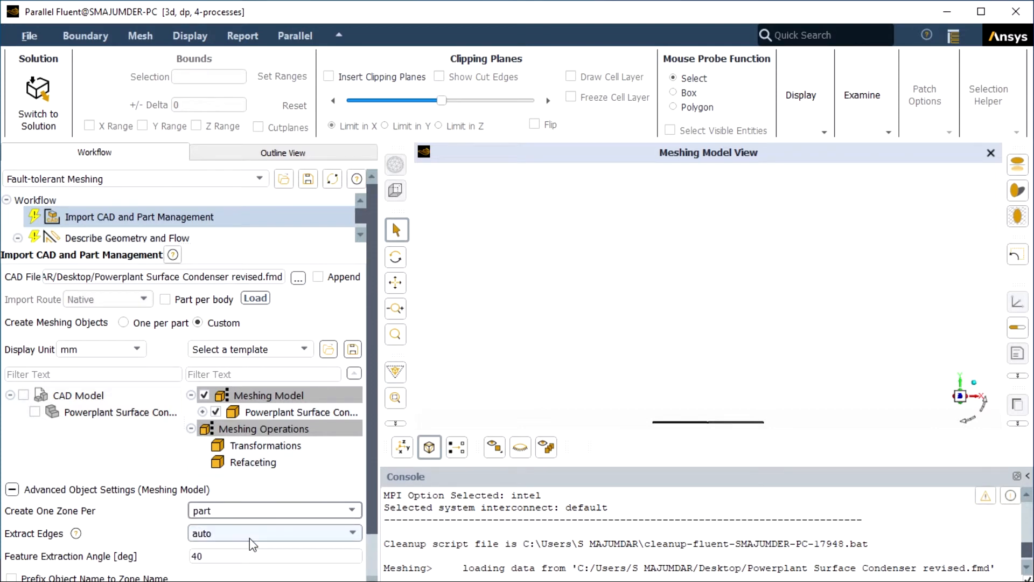
left_click_drag(377, 481, 369, 537)
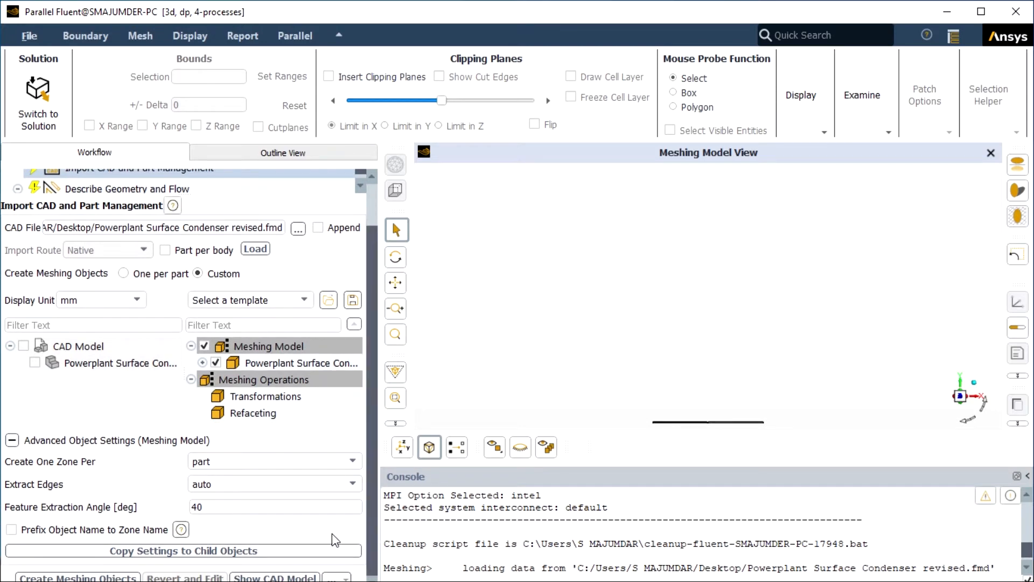
left_click(254, 552)
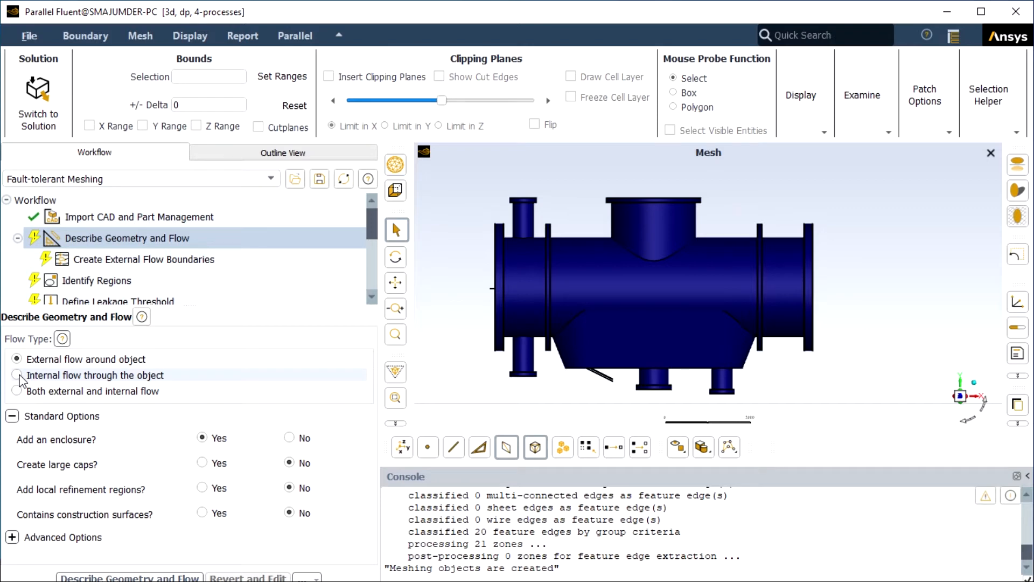
left_click(19, 377)
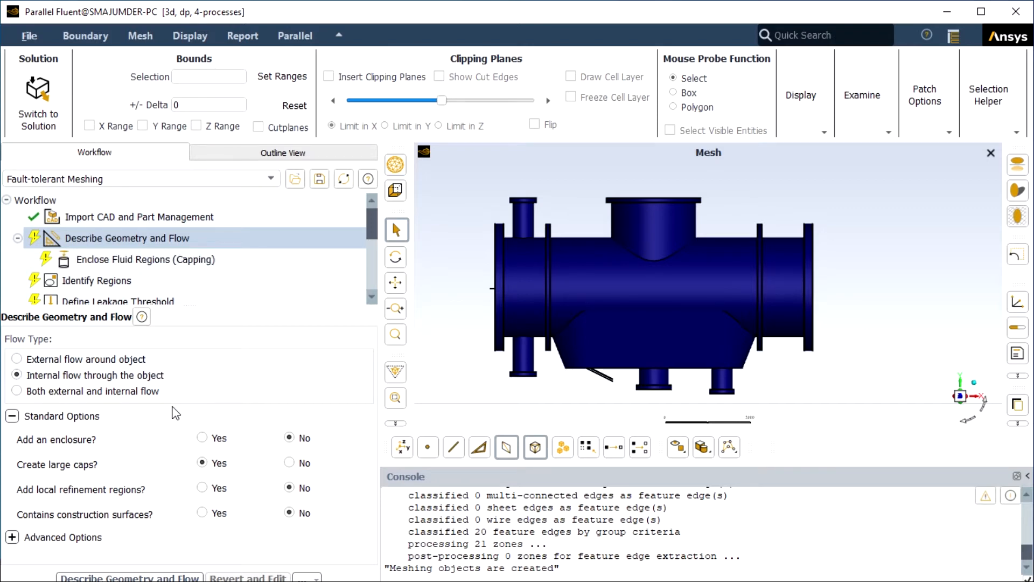
- Confirm the internal-flow geometry description to advance to Enclose Fluid Regions (Capping)
left_click(139, 578)
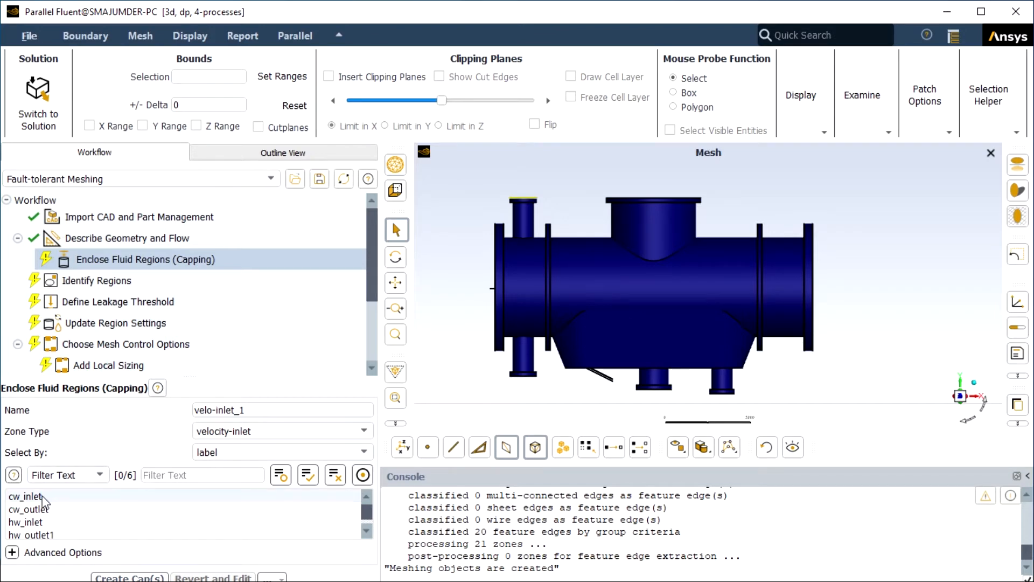
- Create a velocity-inlet cap named cap1 over the cw_inlet opening
left_click(25, 496)
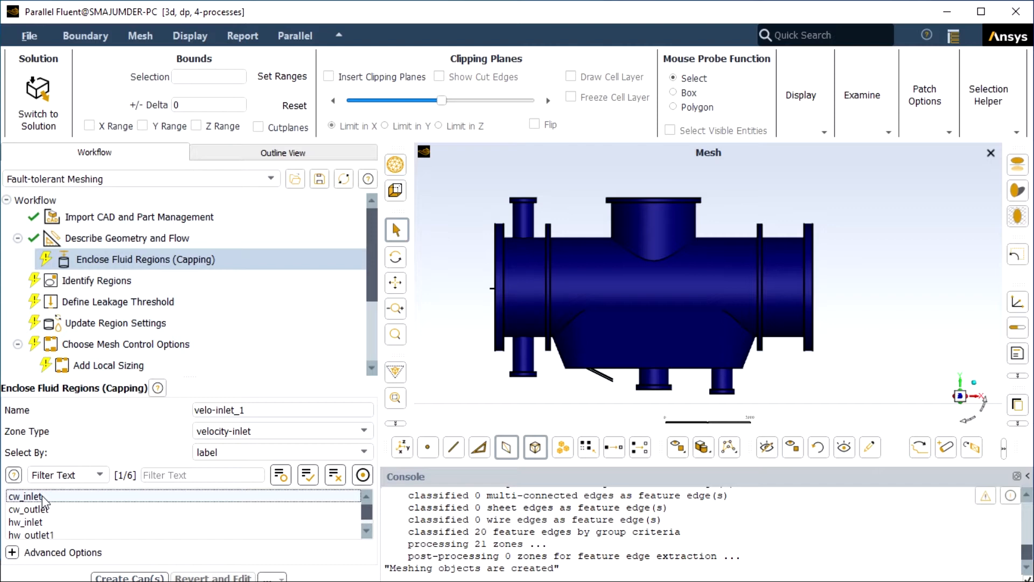
left_click(246, 410)
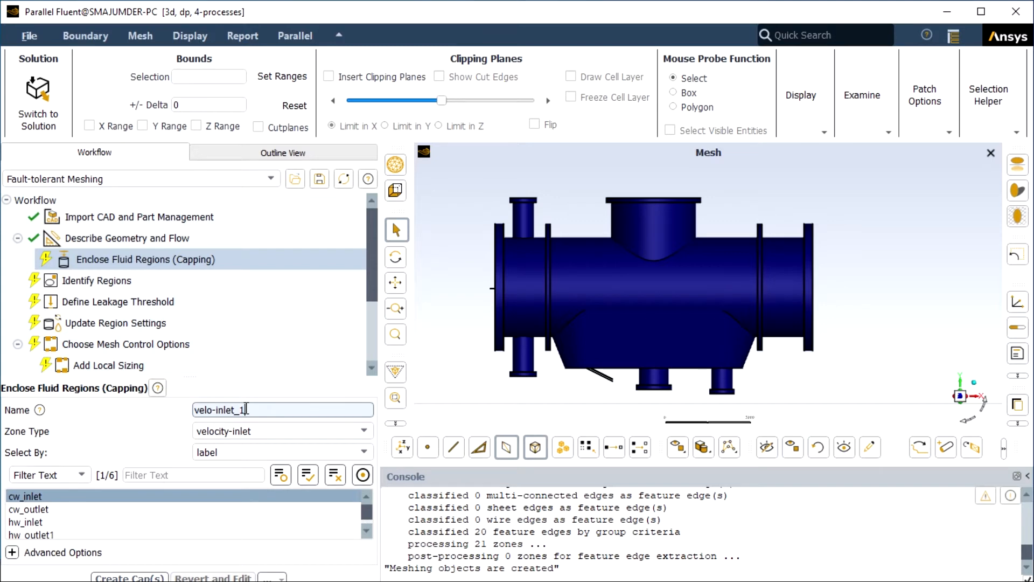
key("BackSpace")
key("BackSpace")
key("BackSpace")
key("BackSpace")
key("BackSpace")
key("BackSpace")
key("BackSpace")
key("BackSpace")
key("BackSpace")
key("BackSpace")
key("BackSpace")
key("BackSpace")
type("cap1")
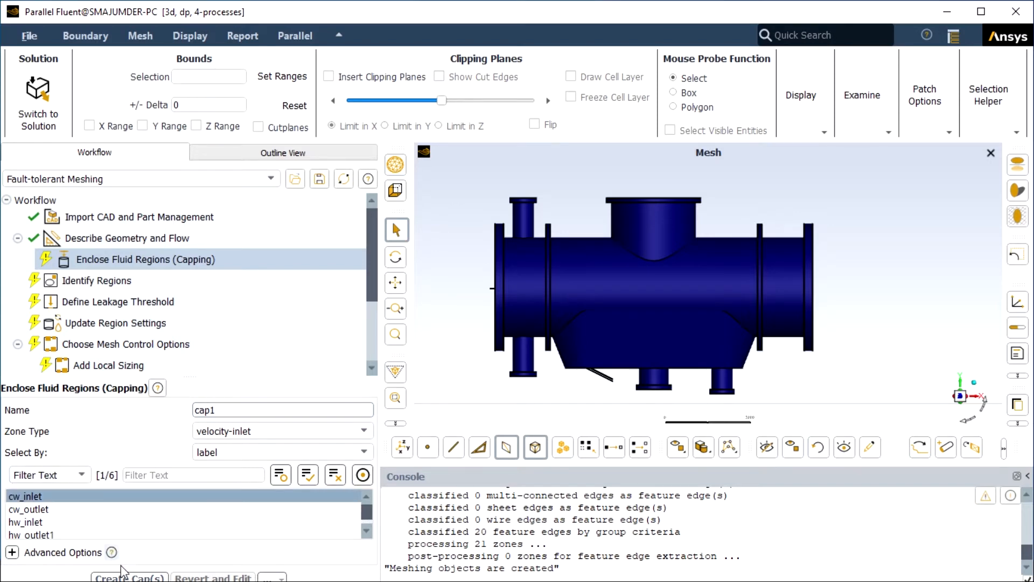
left_click(129, 577)
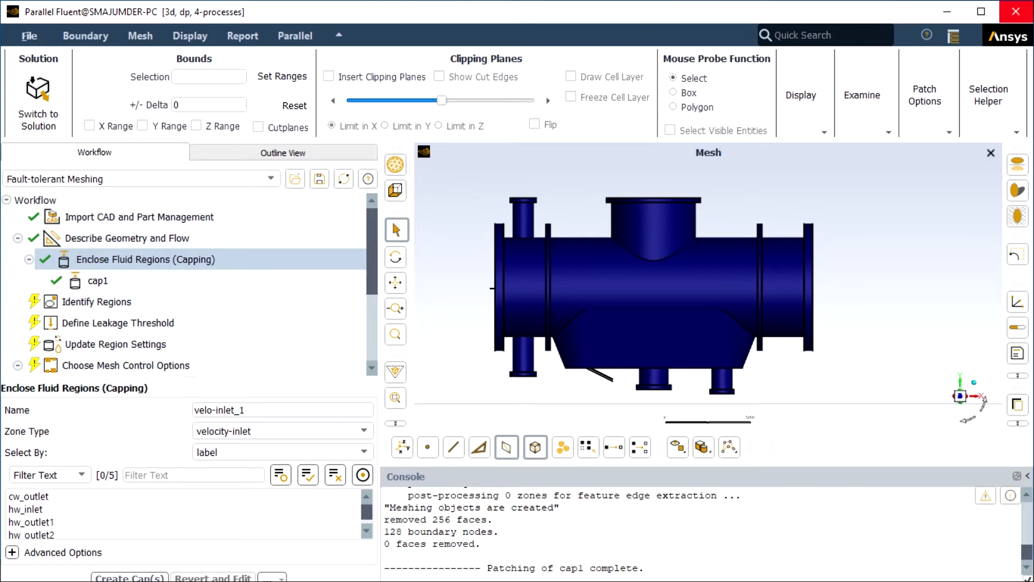
- Maximize the Fluent window and create velocity-inlet cap cap2 over hw_inlet
left_click(981, 12)
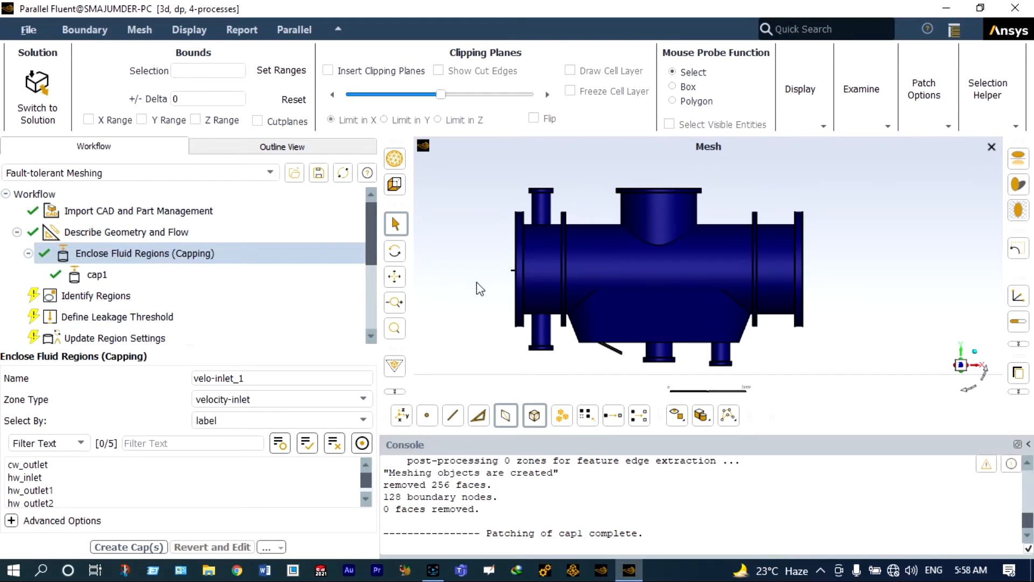
left_click(40, 478)
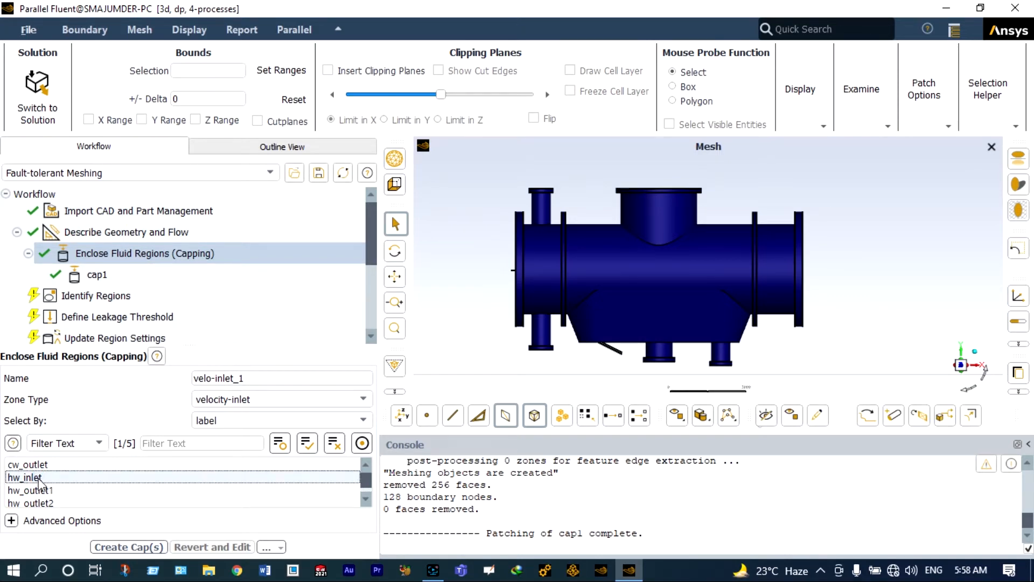
left_click(249, 377)
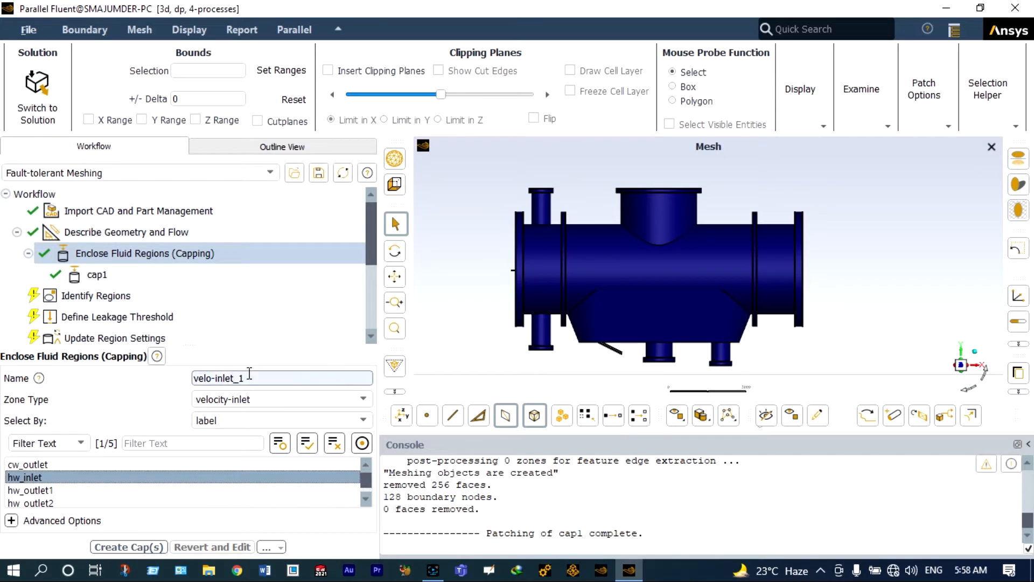
key("BackSpace")
key("BackSpace")
key("BackSpace")
key("BackSpace")
key("BackSpace")
key("BackSpace")
key("BackSpace")
key("BackSpace")
key("BackSpace")
key("BackSpace")
key("BackSpace")
key("BackSpace")
type("cap2")
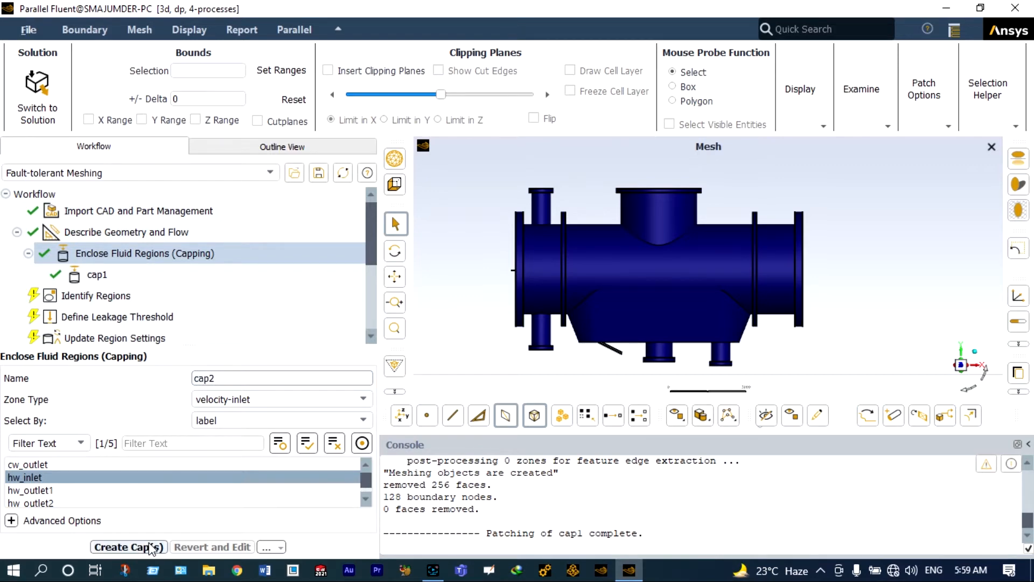
left_click(152, 548)
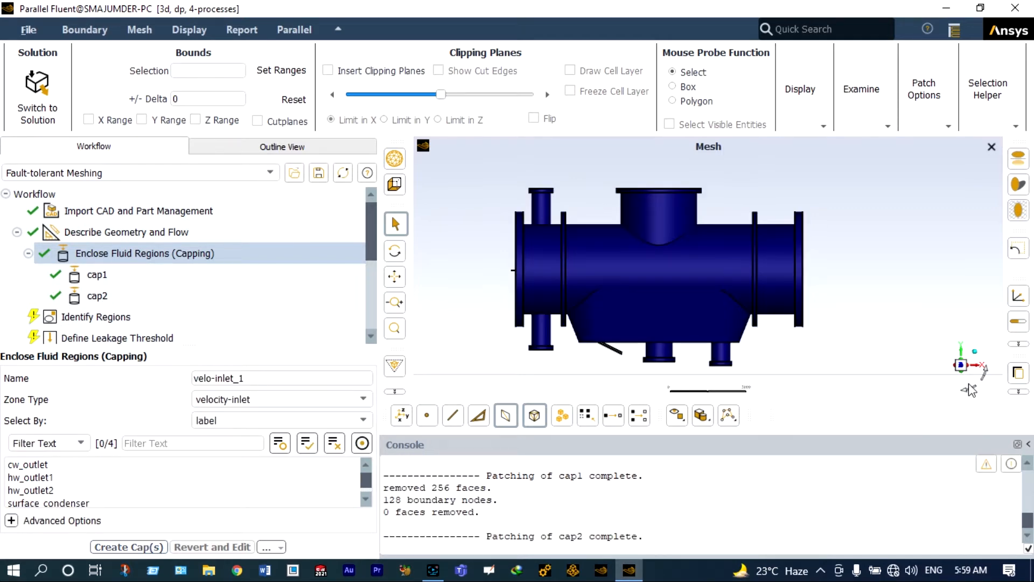
- Rotate, zoom and pan the mesh view to look at the condenser's bottom outlet nozzles
left_click_drag(969, 390, 973, 405)
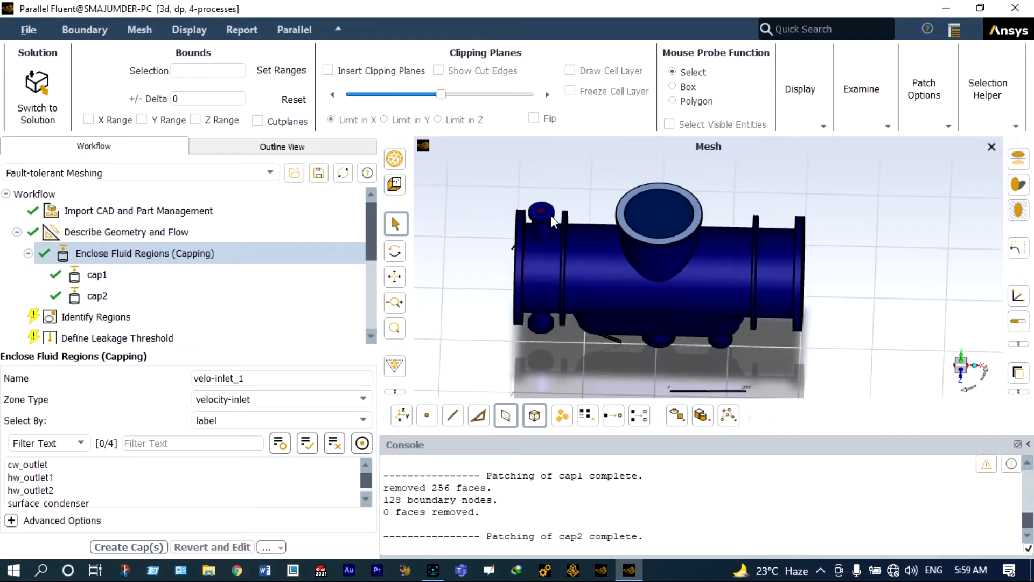
scroll(547, 214, "up", 3)
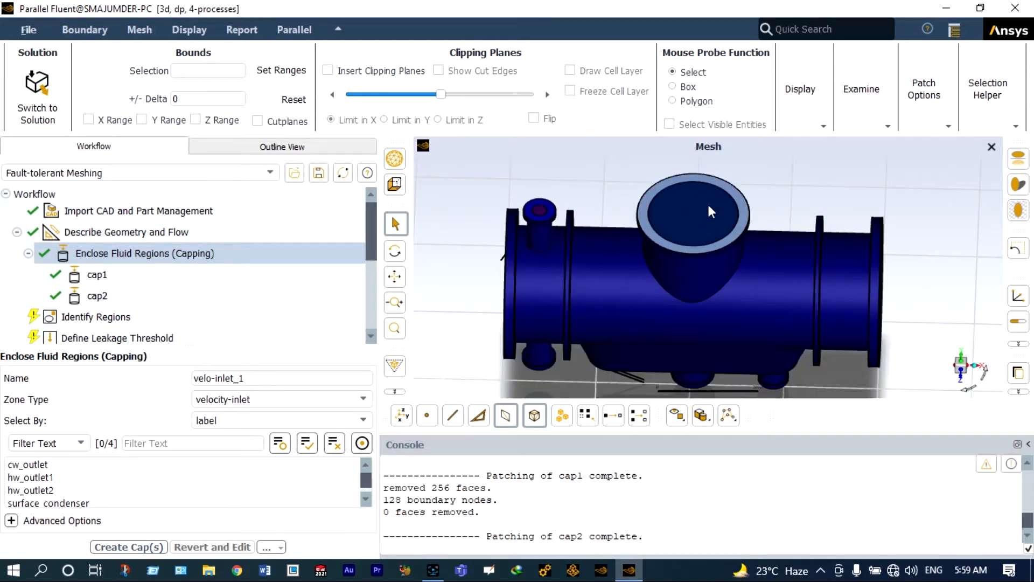
scroll(703, 209, "down", 1)
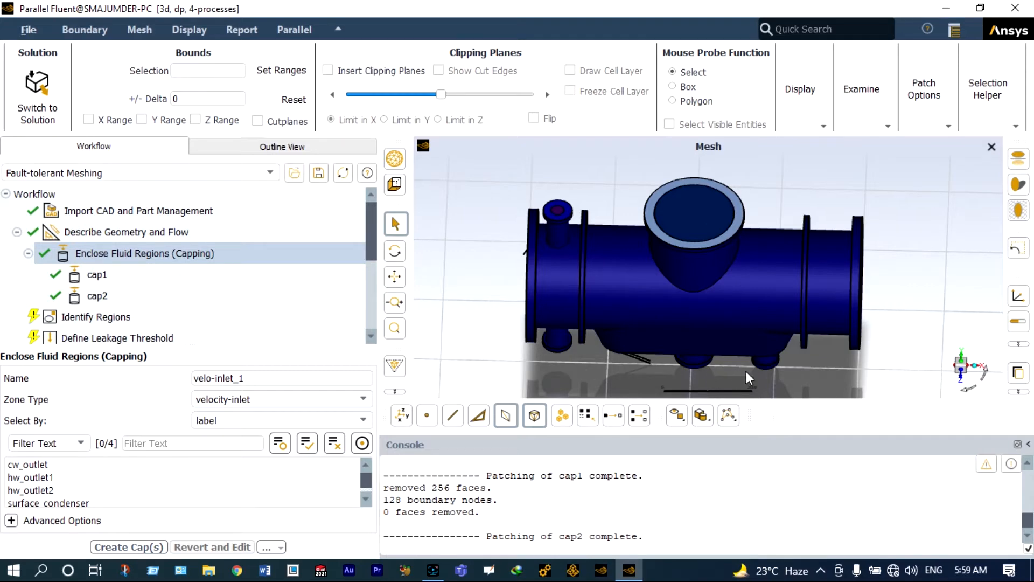
left_click(960, 378)
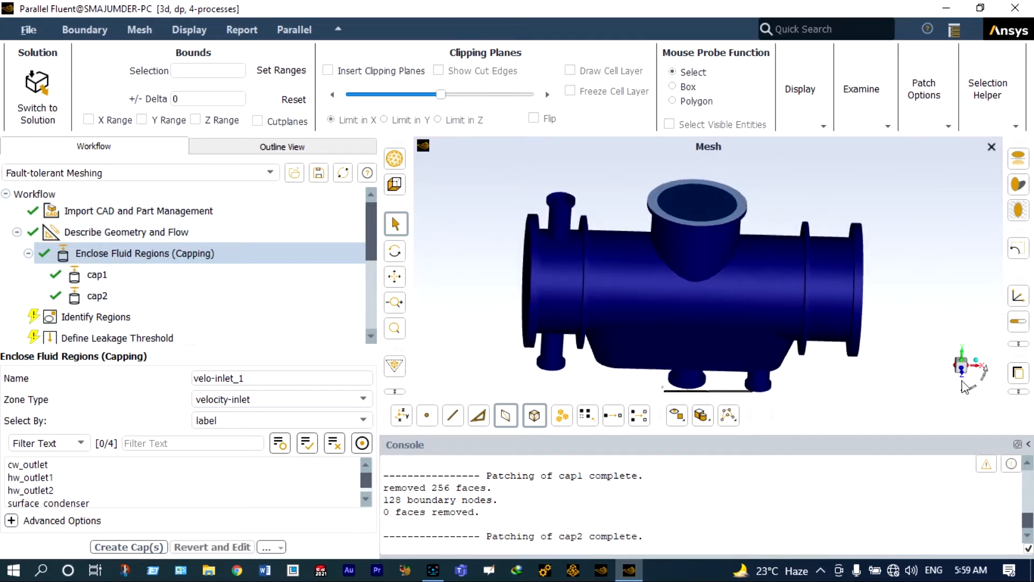
left_click_drag(961, 379, 759, 398)
scroll(758, 396, "up", 2)
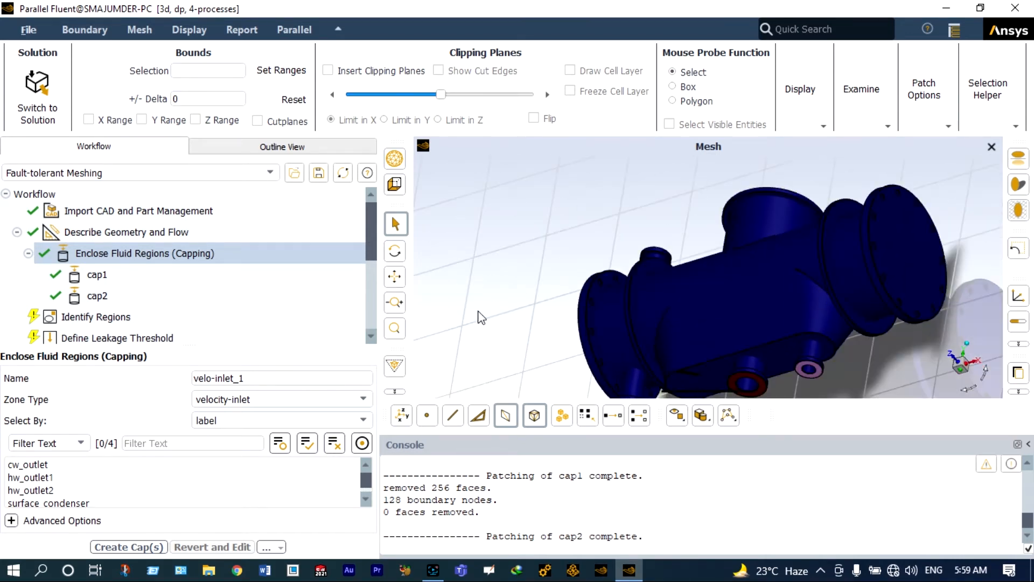
left_click(396, 277)
left_click_drag(554, 293, 527, 202)
scroll(638, 305, "up", 3)
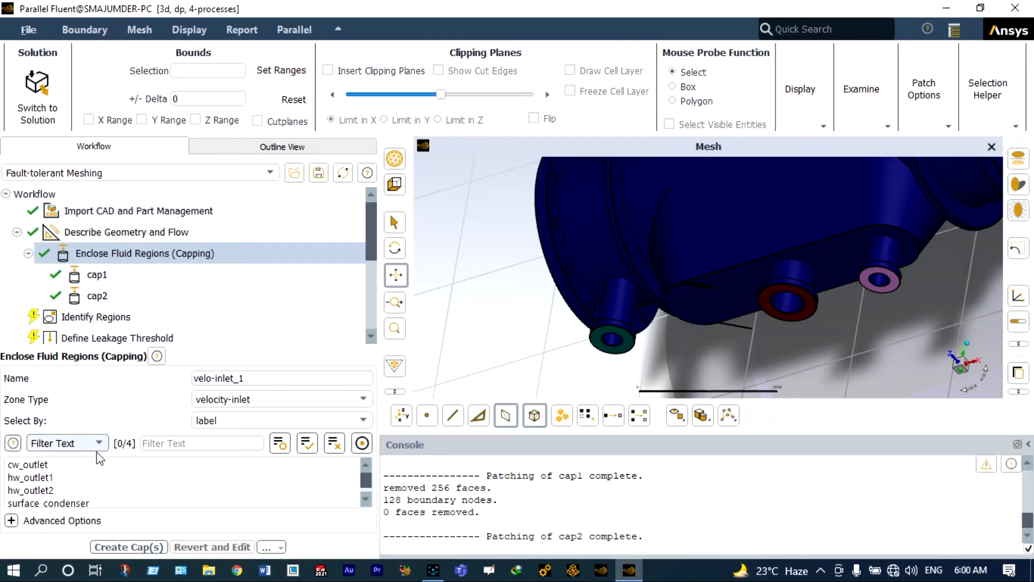
- Create a pressure-outlet cap named cap3 over the cw_outlet opening
left_click(46, 466)
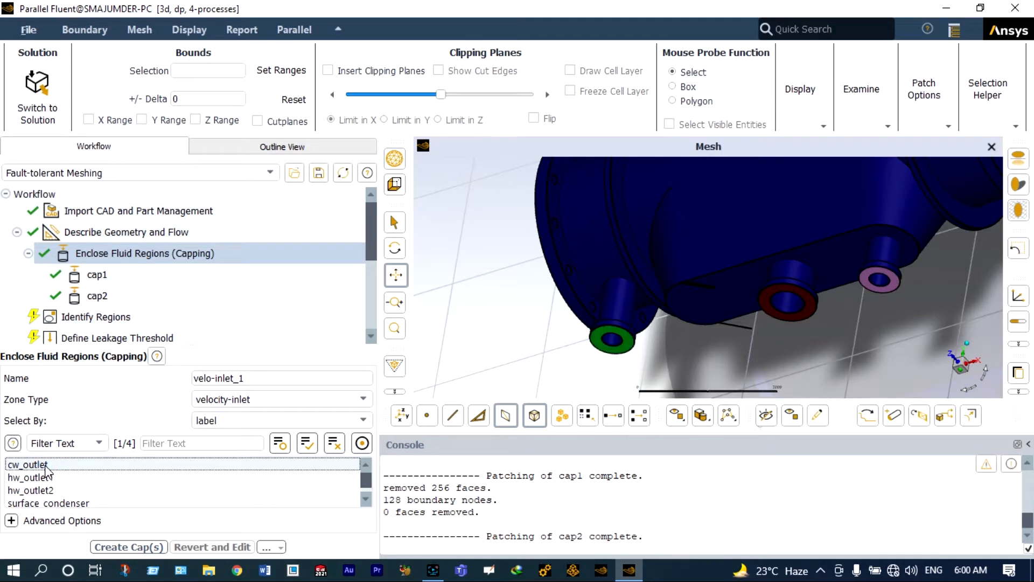
left_click(347, 401)
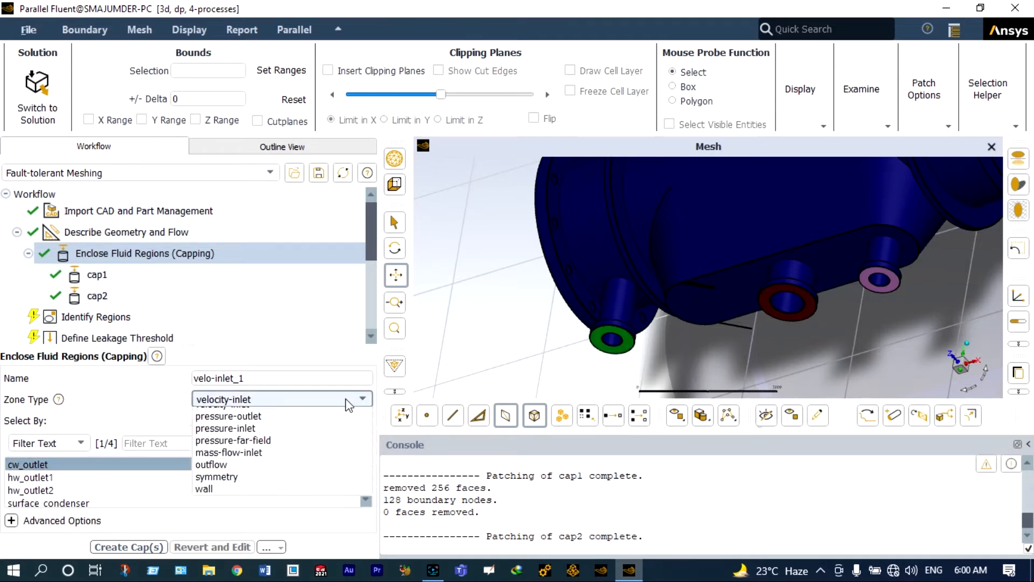
left_click(303, 427)
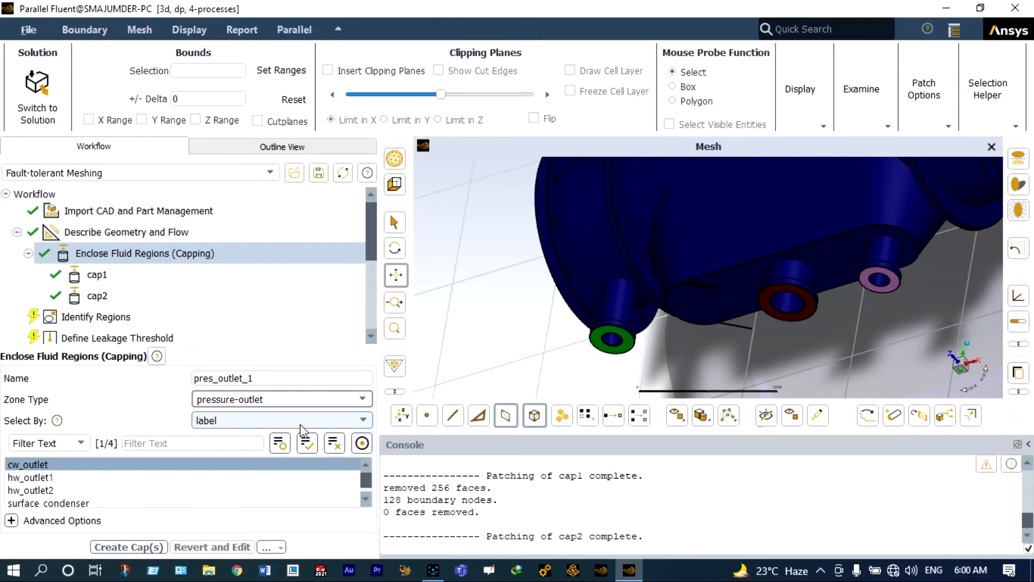
left_click(275, 378)
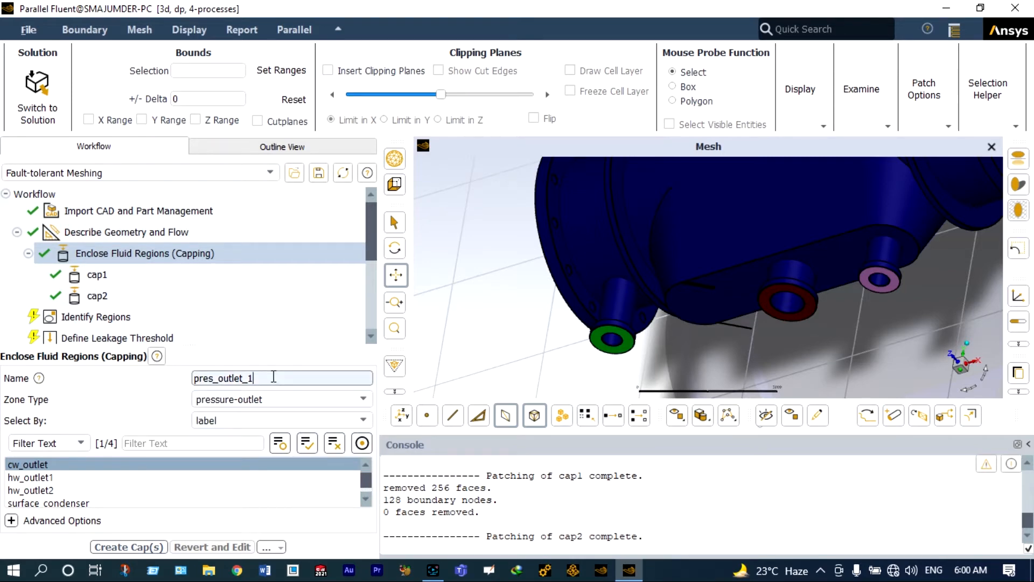
key("BackSpace")
key("BackSpace")
key("BackSpace")
key("BackSpace")
key("BackSpace")
key("BackSpace")
key("BackSpace")
key("BackSpace")
key("BackSpace")
key("BackSpace")
key("BackSpace")
key("BackSpace")
key("BackSpace")
type("cap3")
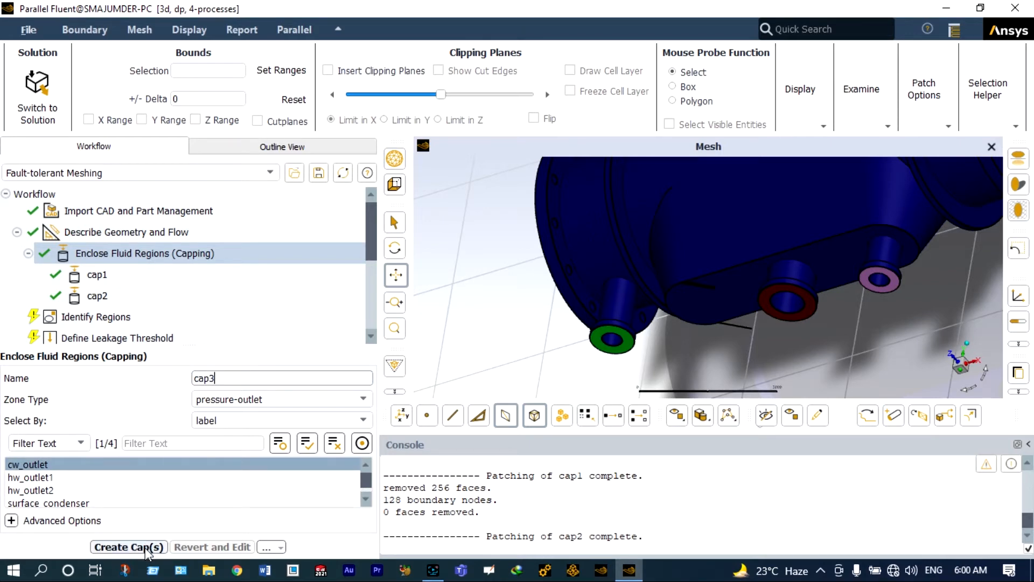
left_click(145, 547)
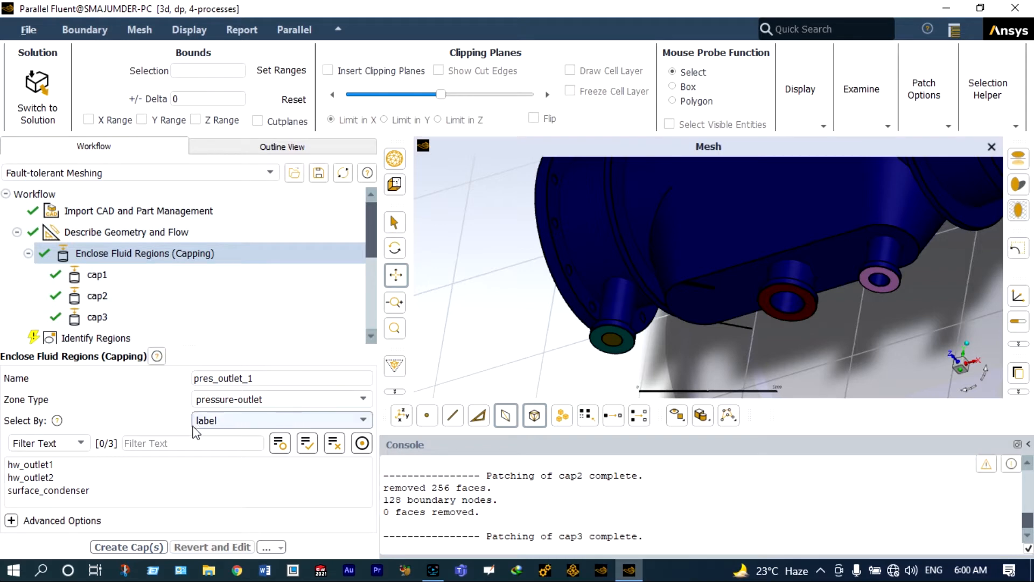
- Create cap4 over hw_outlet1 and cap5 over hw_outlet2 as pressure-outlet caps
left_click(50, 463)
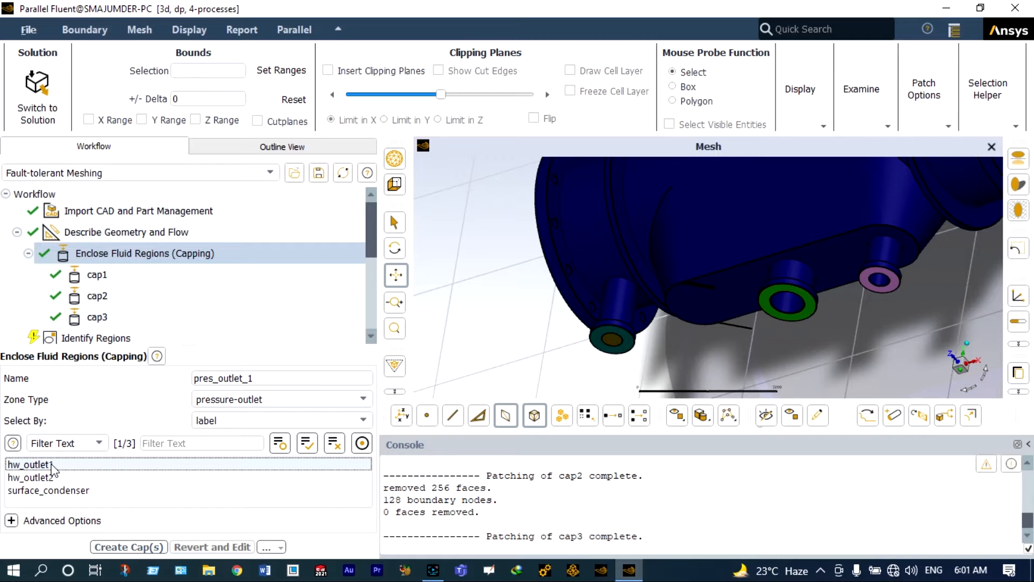
left_click(259, 379)
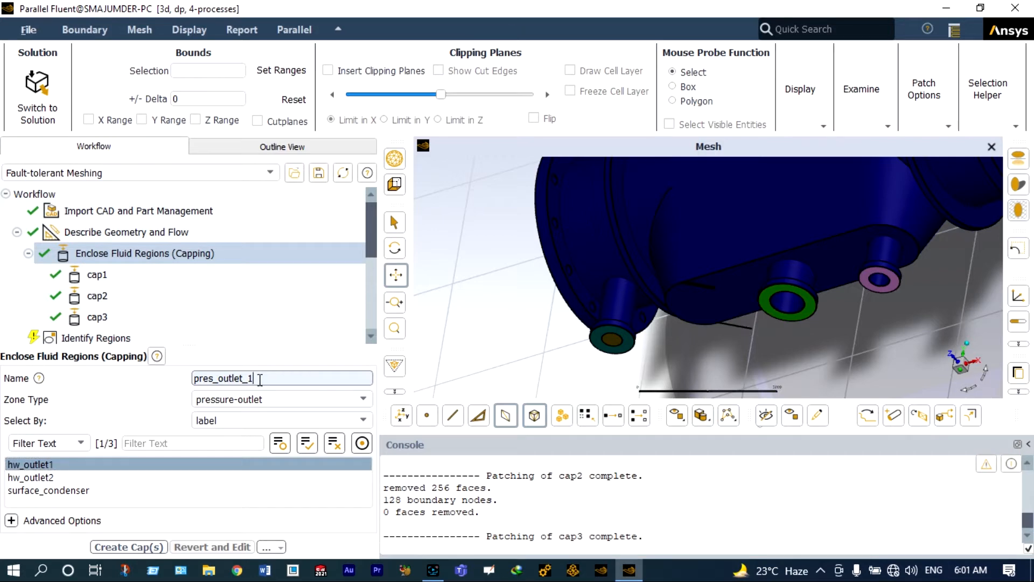
double_click(260, 379)
type("cap4")
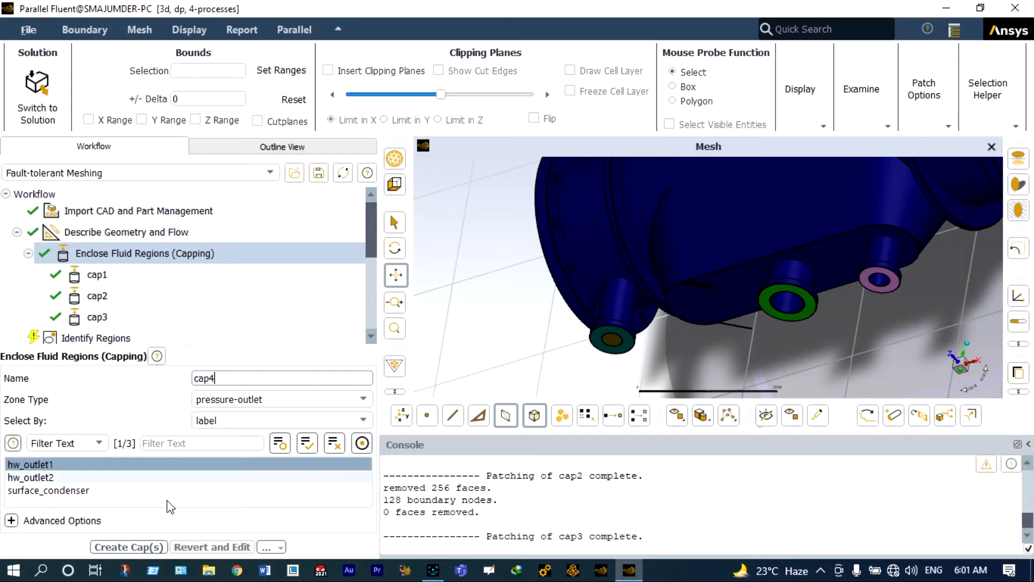
left_click(152, 547)
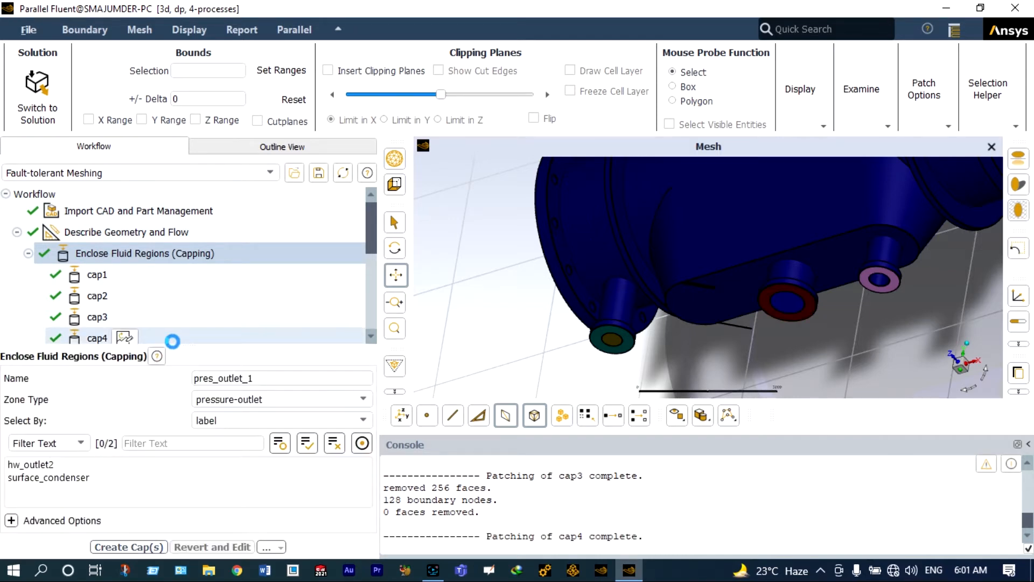
scroll(222, 312, "down", 1)
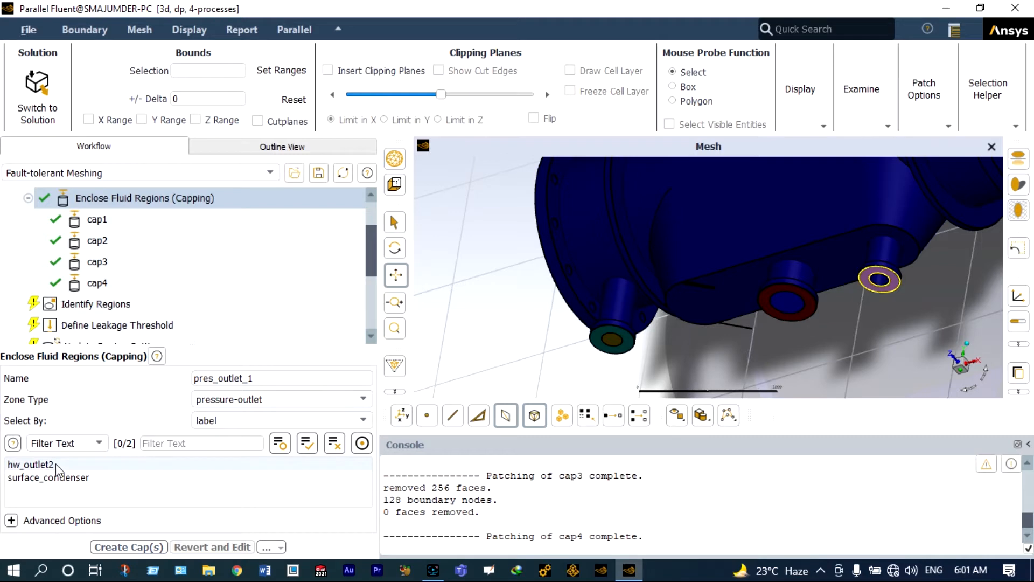
left_click(56, 463)
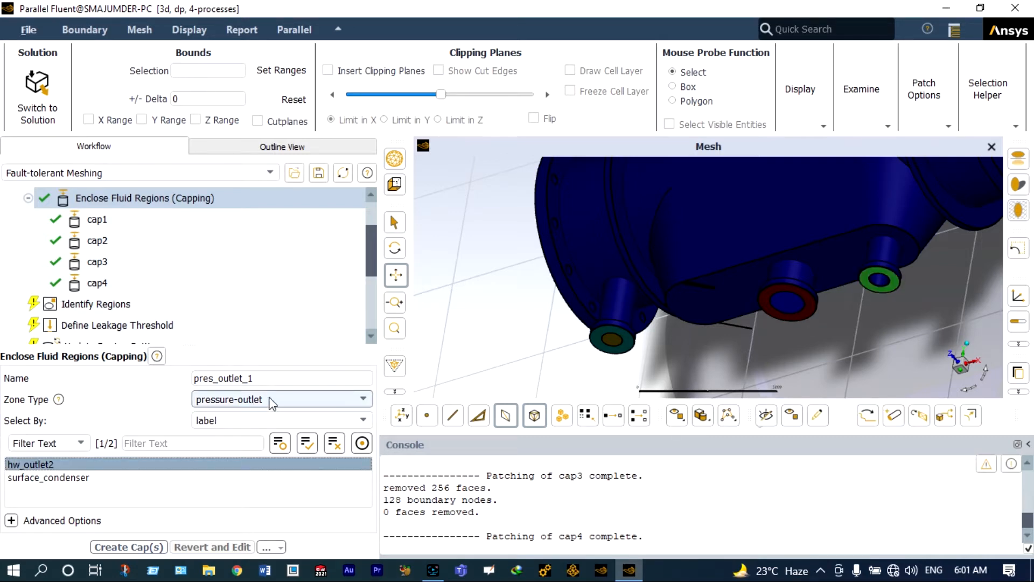
left_click(268, 380)
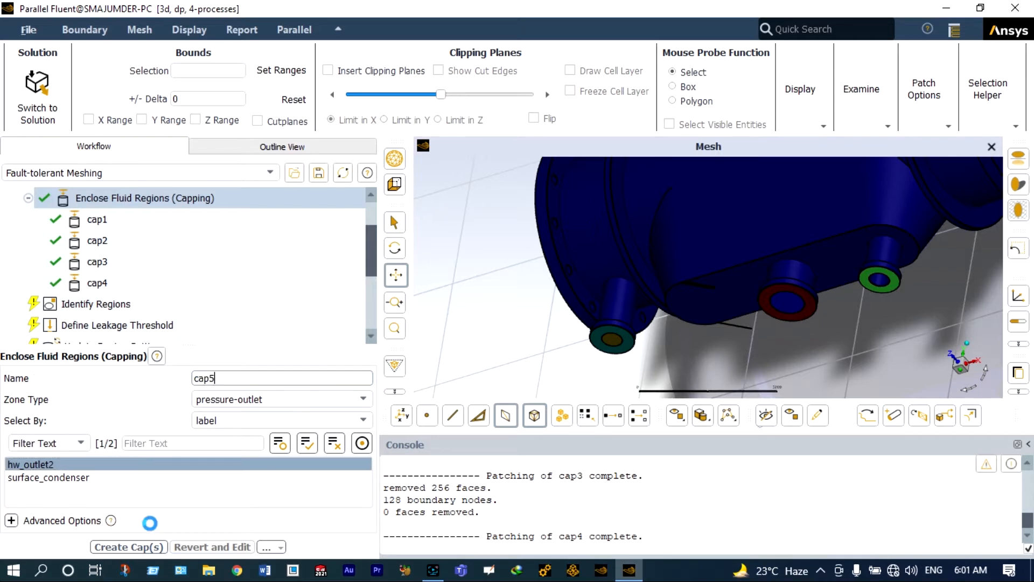
left_click(139, 546)
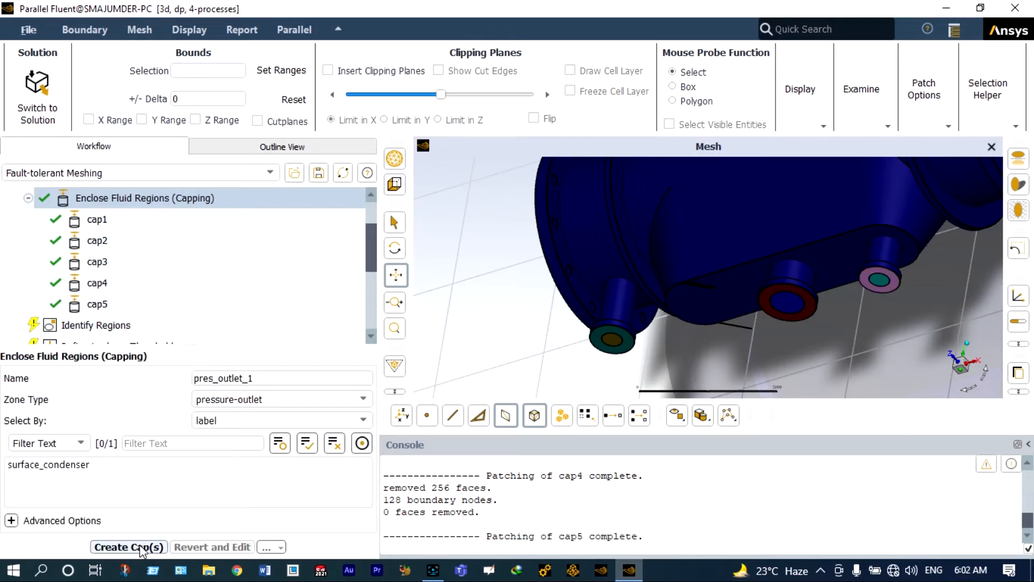
- Zoom out the mesh view and move on to the Identify Regions task
scroll(509, 363, "down", 5)
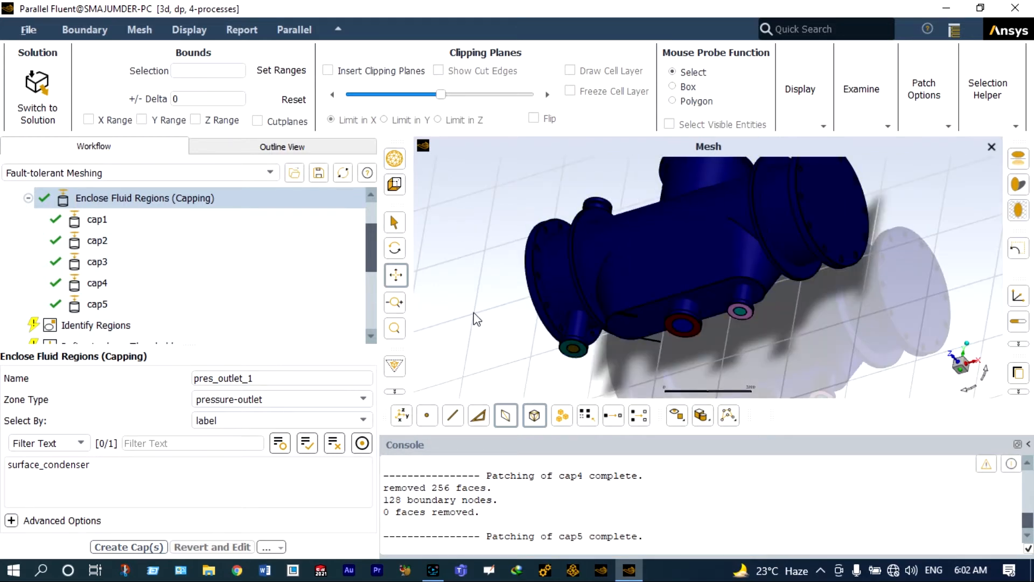
scroll(474, 319, "down", 1)
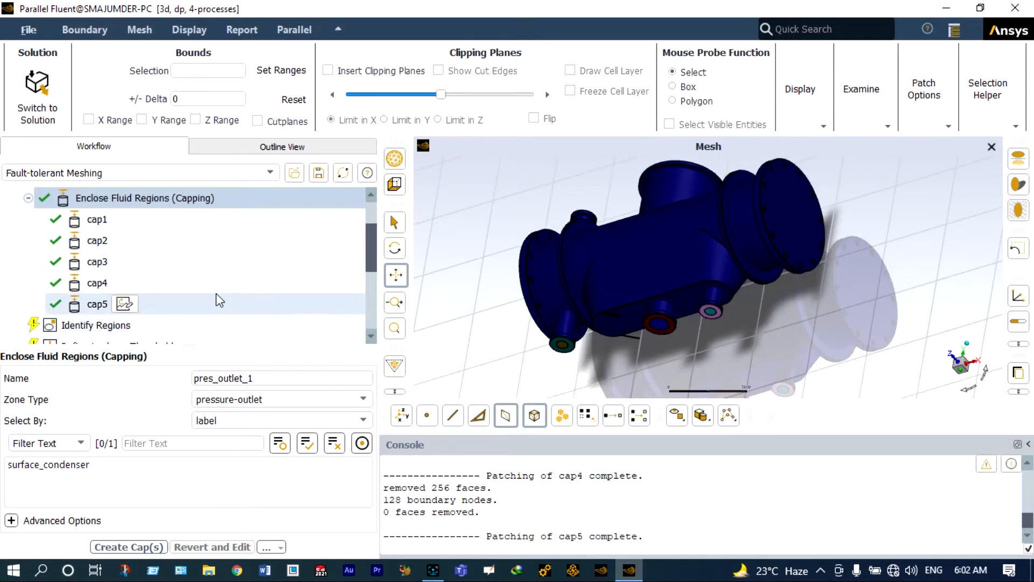
left_click(141, 322)
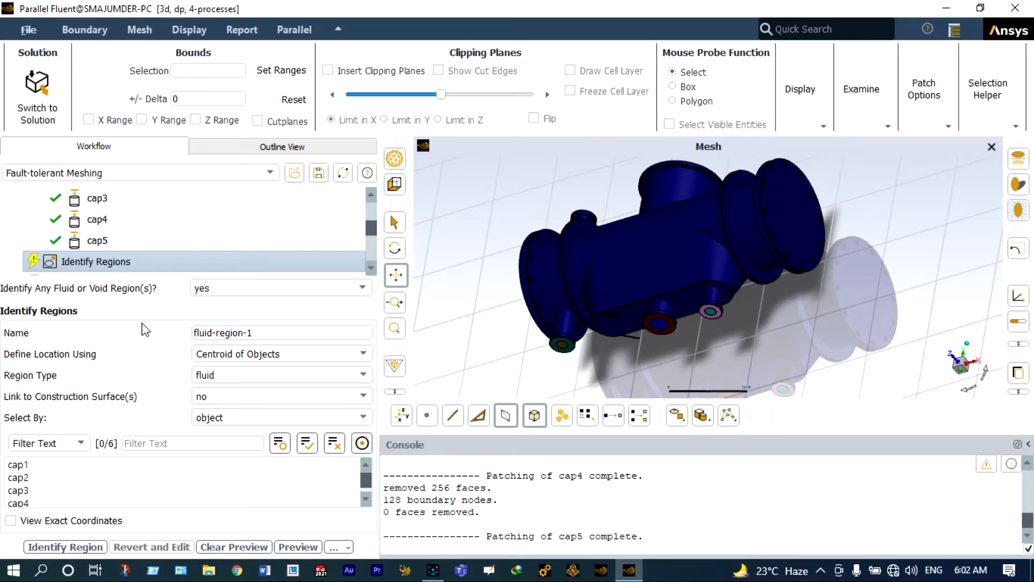
- Reference cap1 and locate the region by Offset Method, starting the Offset Y entry
left_click(27, 464)
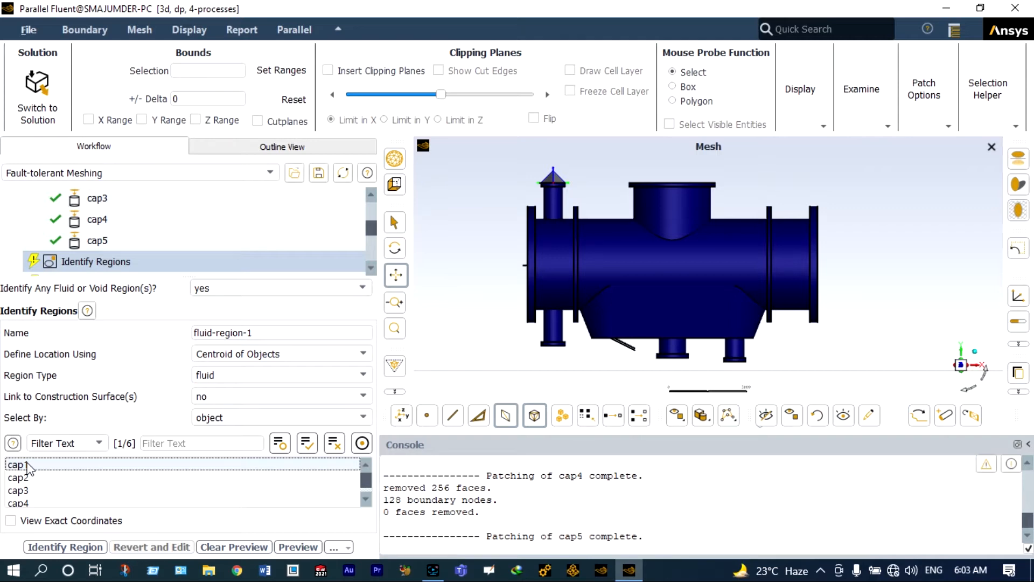
left_click(25, 464)
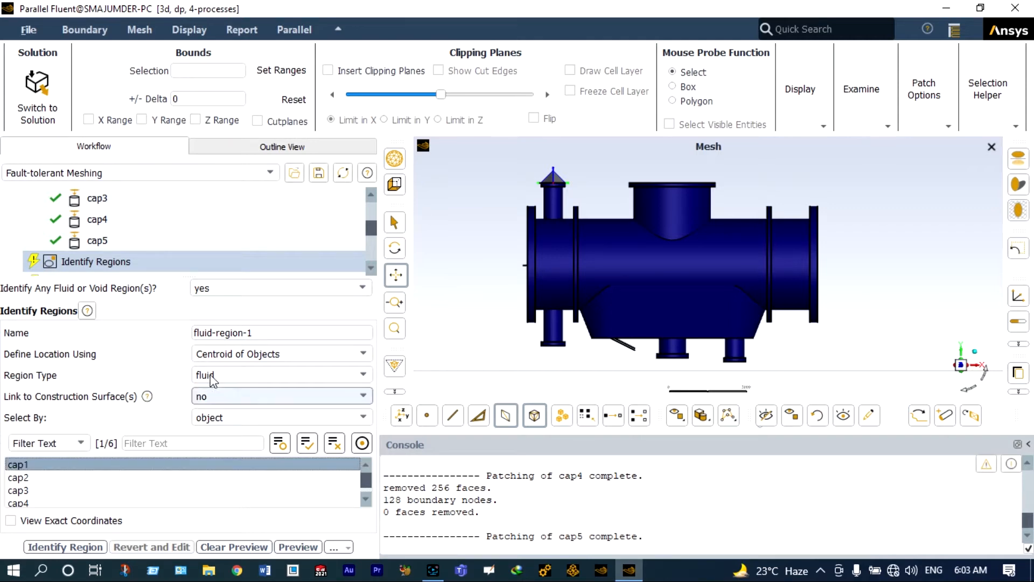
left_click(338, 355)
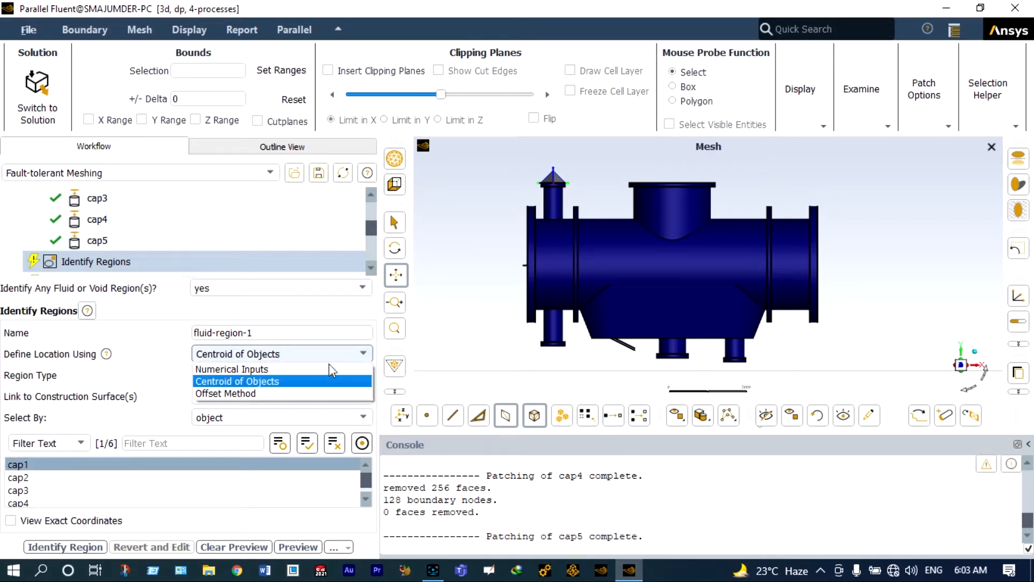
left_click(280, 394)
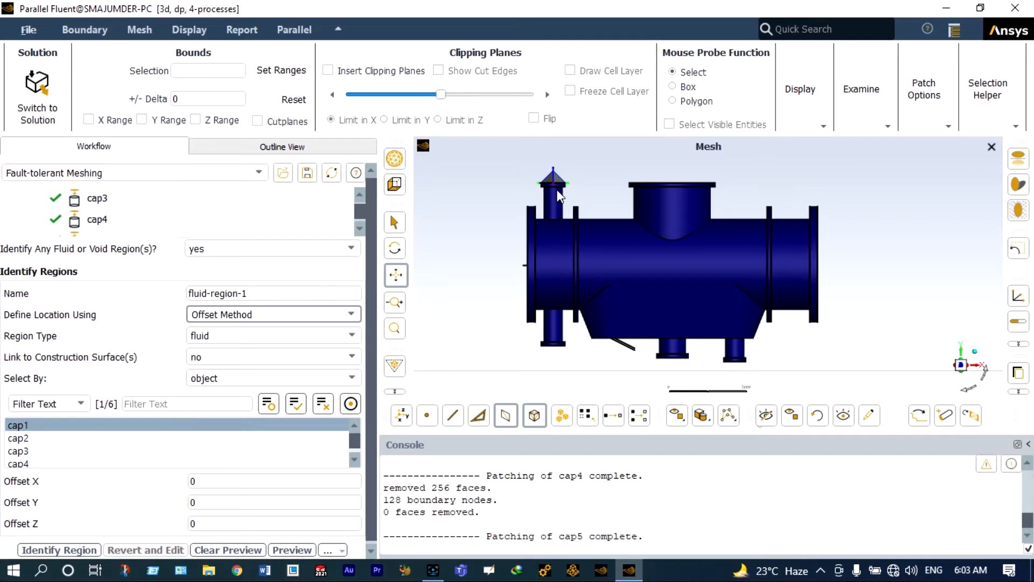
left_click(192, 502)
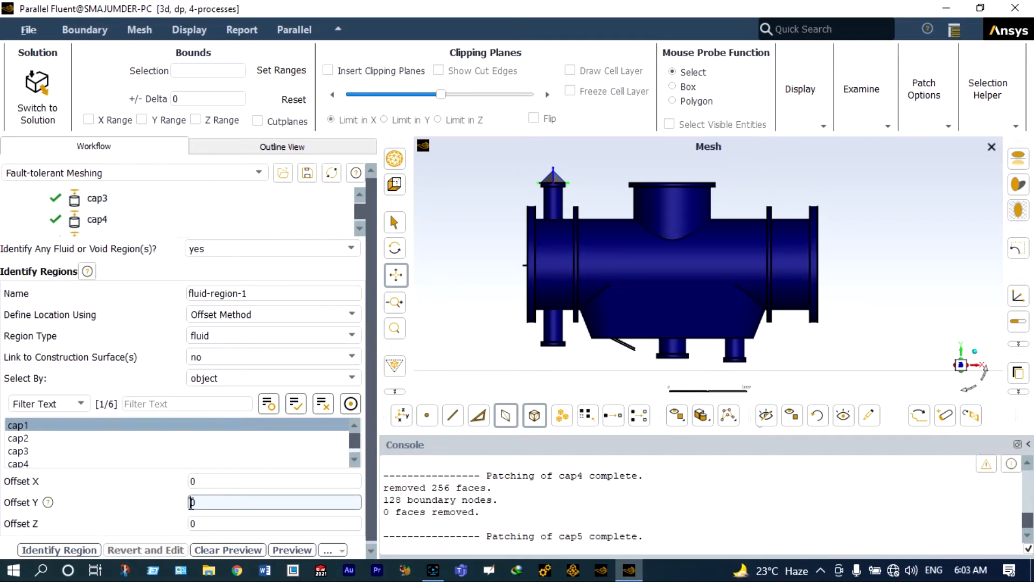
double_click(191, 502)
type("-50")
key("BackSpace")
key("BackSpace")
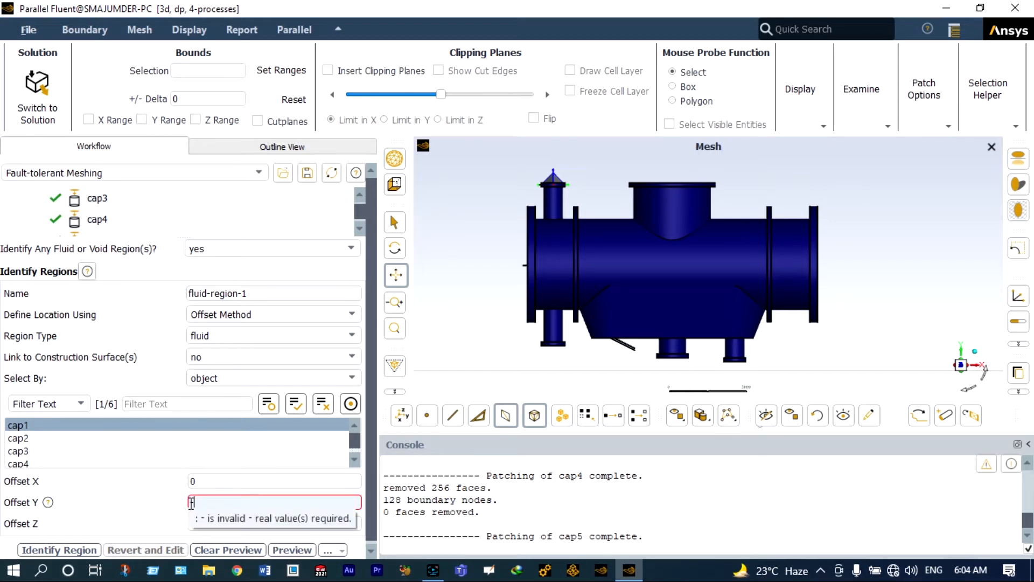
type("2")
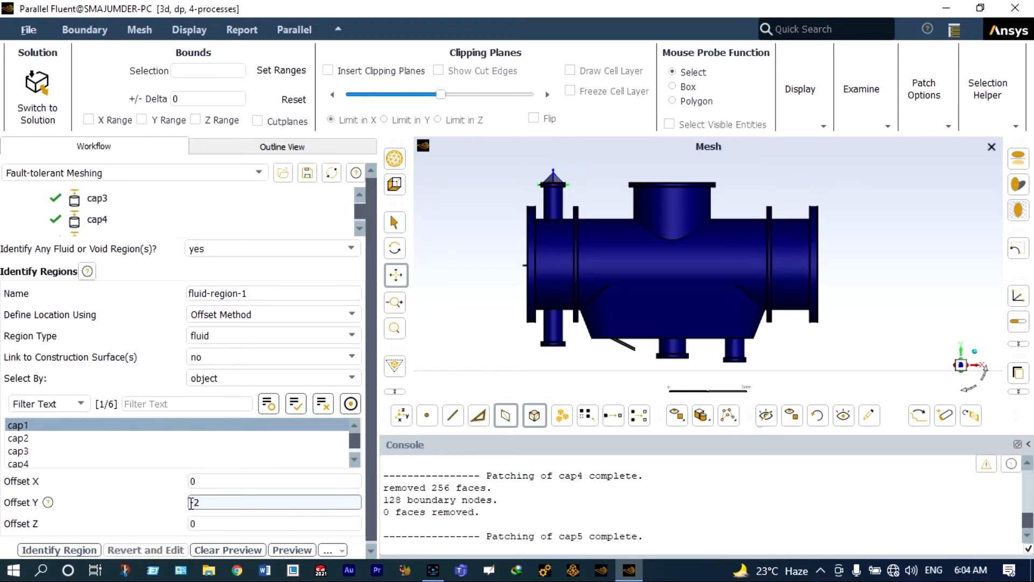
type("00")
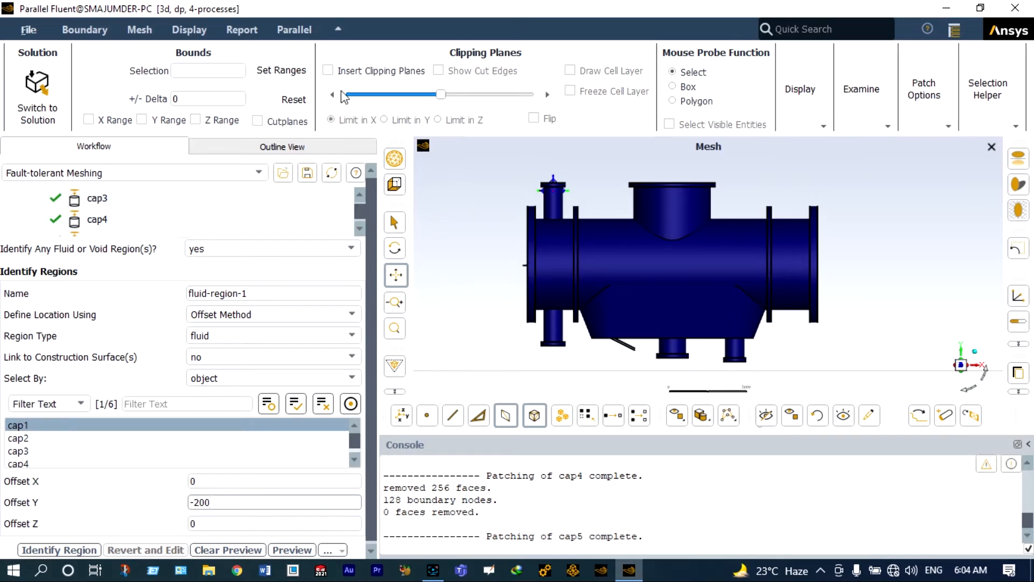
- Enable clipping planes limited in Z and set Offset Y to -500
left_click(327, 70)
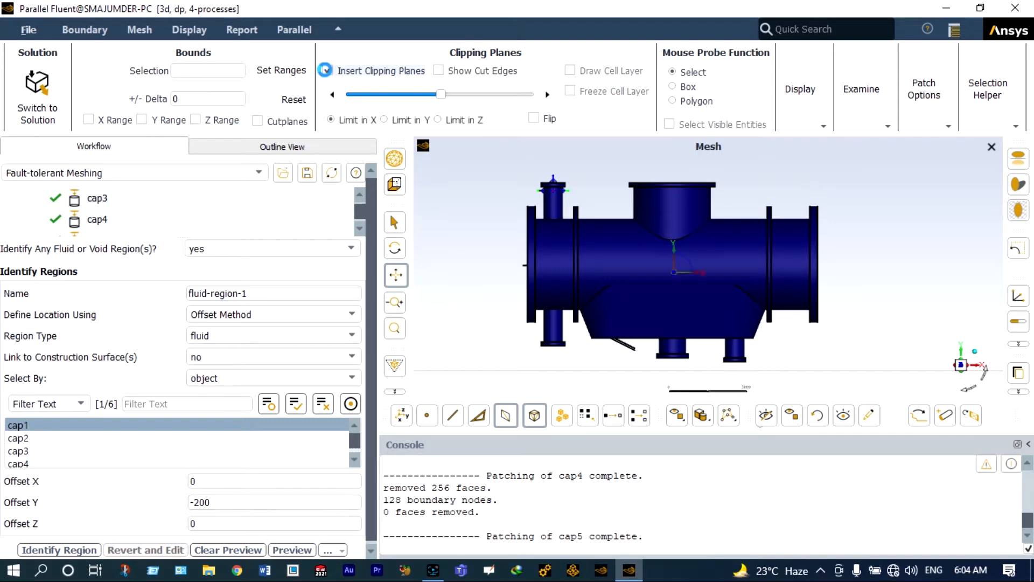
left_click(438, 120)
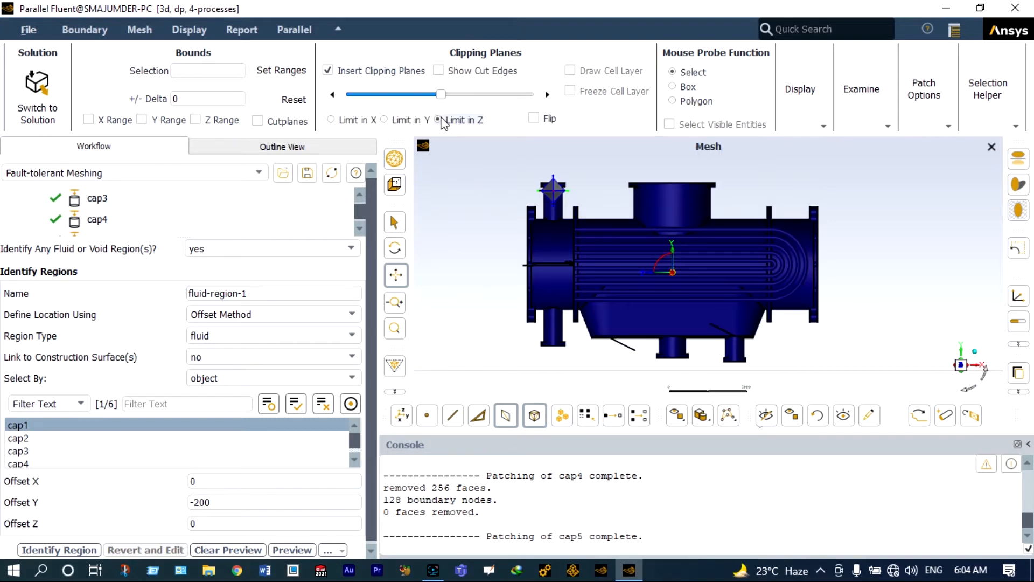
scroll(543, 198, "up", 5)
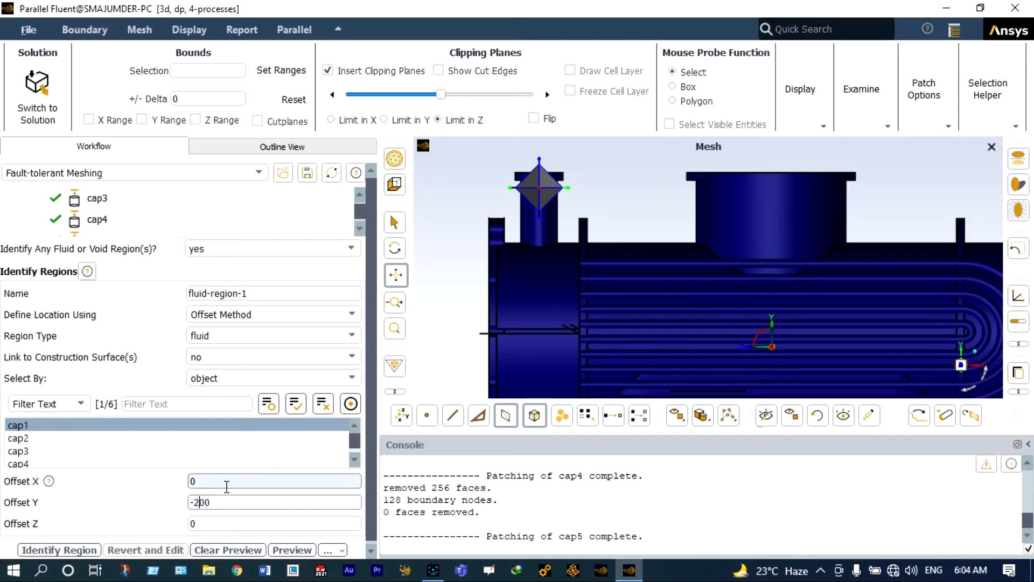
key("BackSpace")
type("5")
left_click(226, 486)
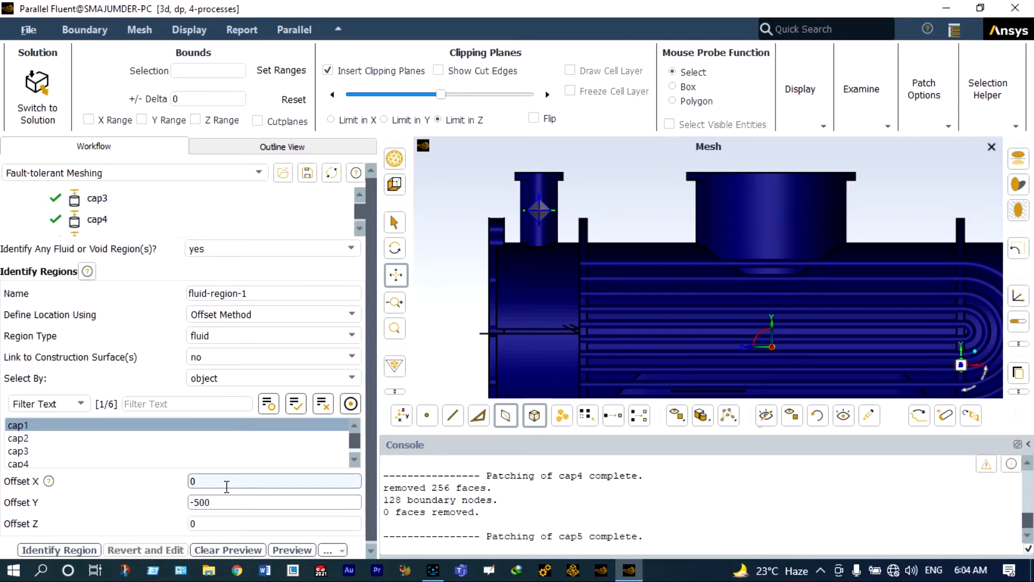
- Rename the region to cold-fluid-region
scroll(538, 215, "up", 2)
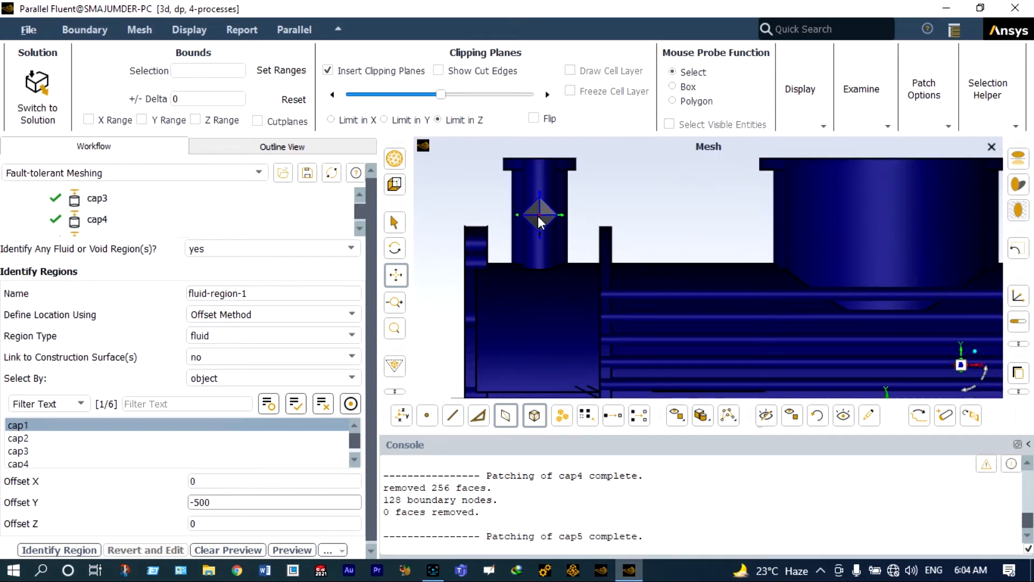
scroll(537, 216, "down", 3)
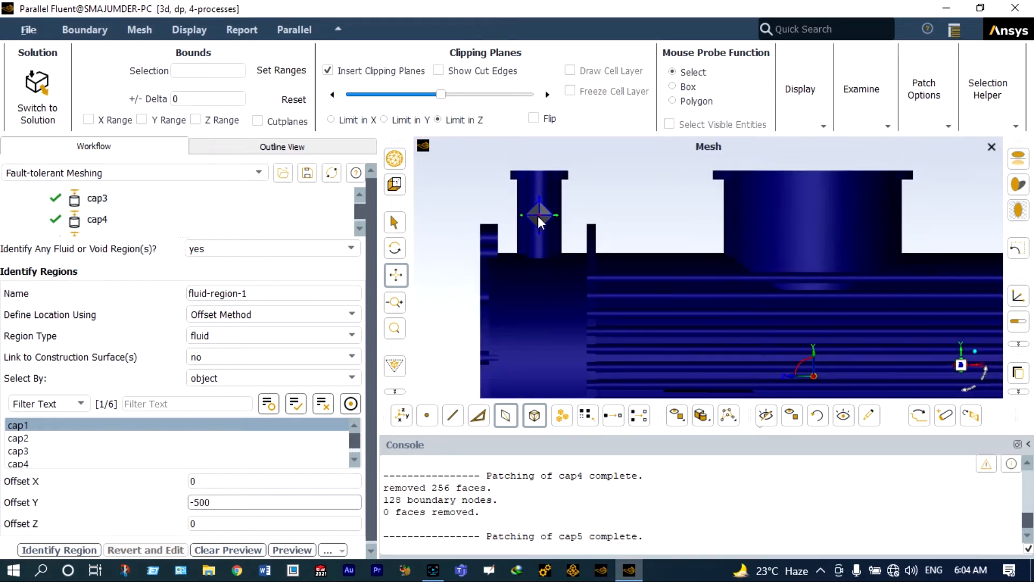
scroll(539, 216, "down", 1)
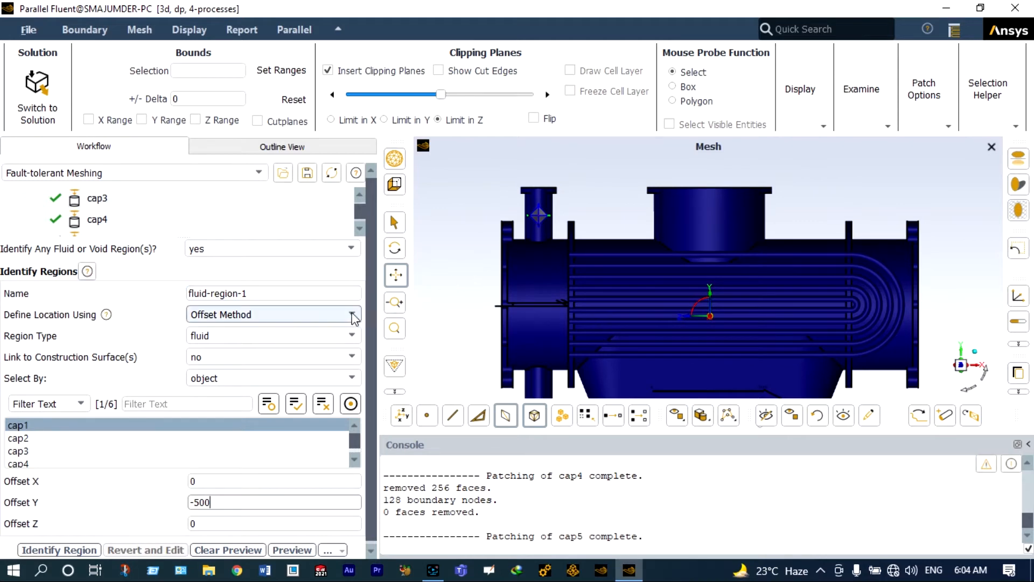
left_click(256, 295)
key("BackSpace")
key("BackSpace")
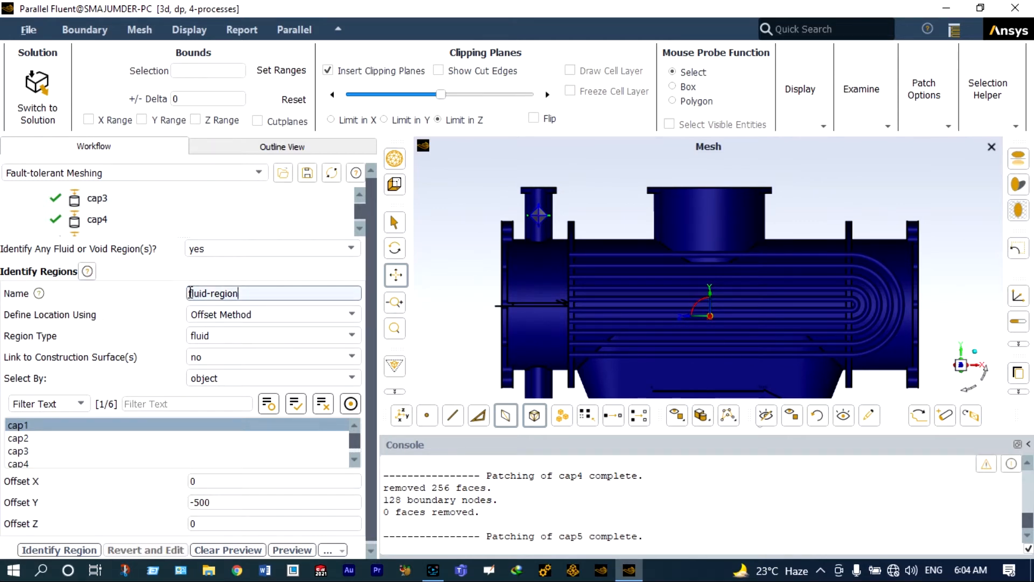
left_click(191, 293)
type("cold-")
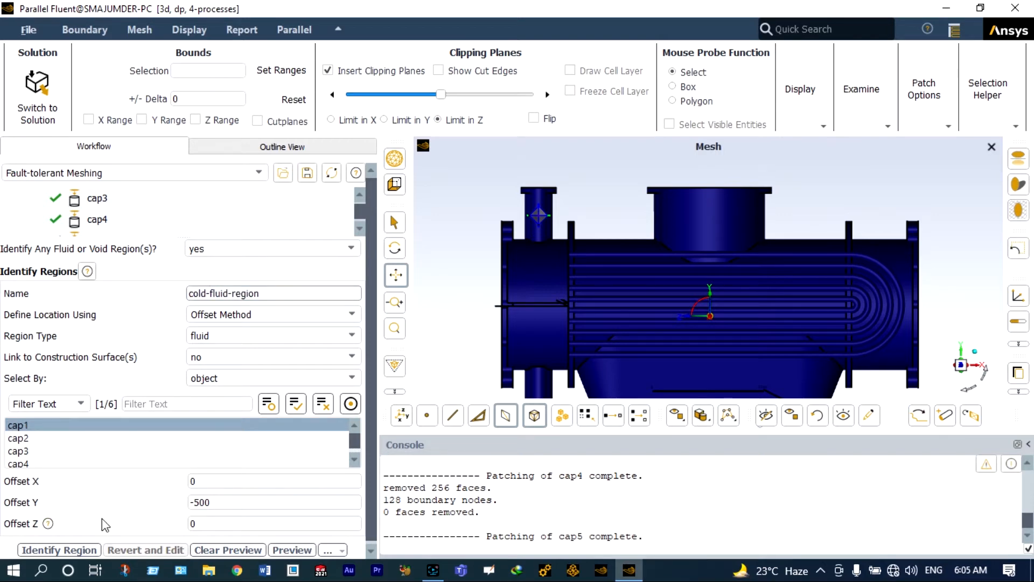
- Identify cold-fluid-region, then locate the next region by offset from cap2
left_click(79, 550)
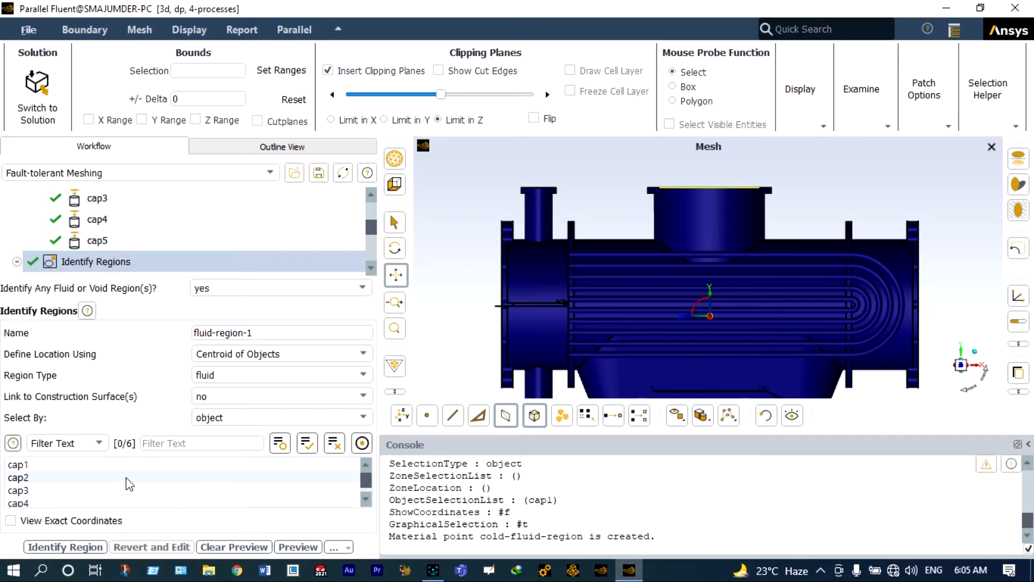
left_click(25, 478)
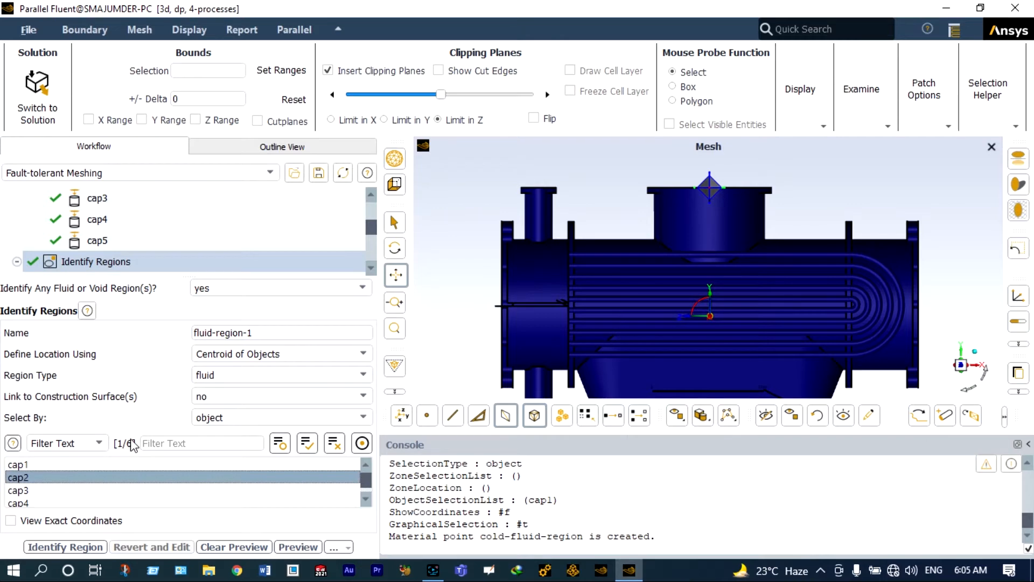
left_click(364, 354)
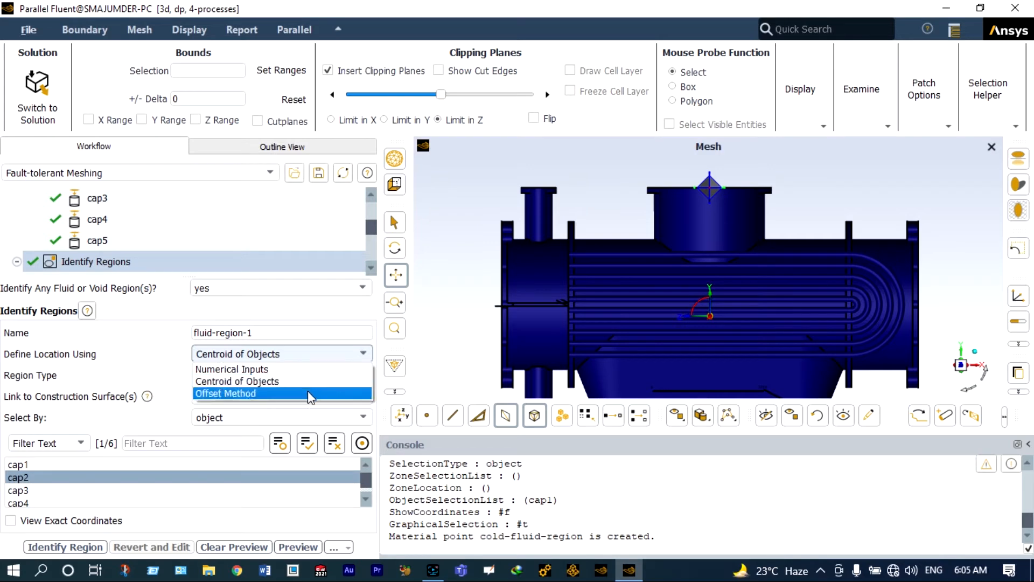
left_click(311, 393)
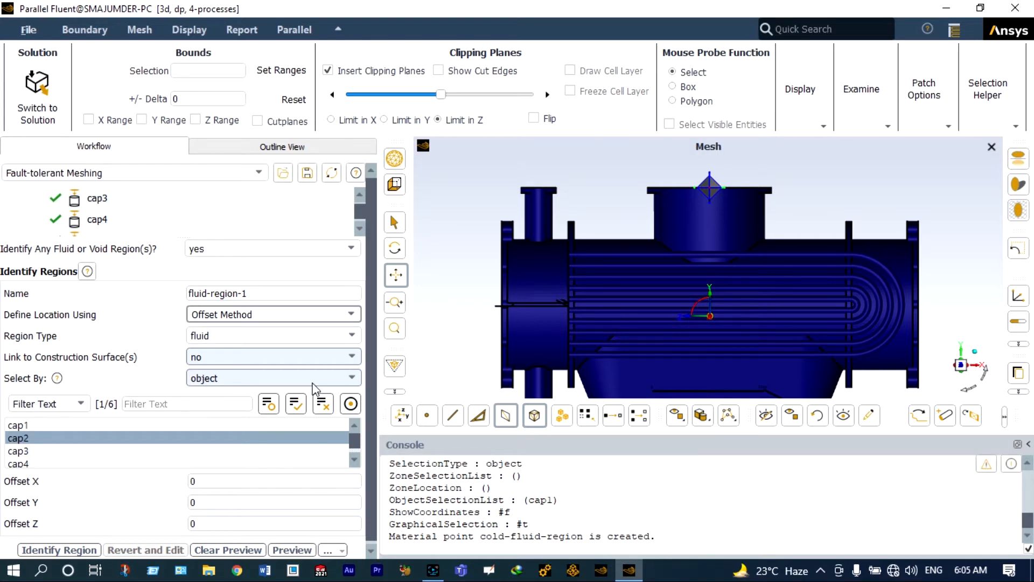
- Set the Y offset to -50 and begin renaming the region to hot-fluid-region
left_click(194, 521)
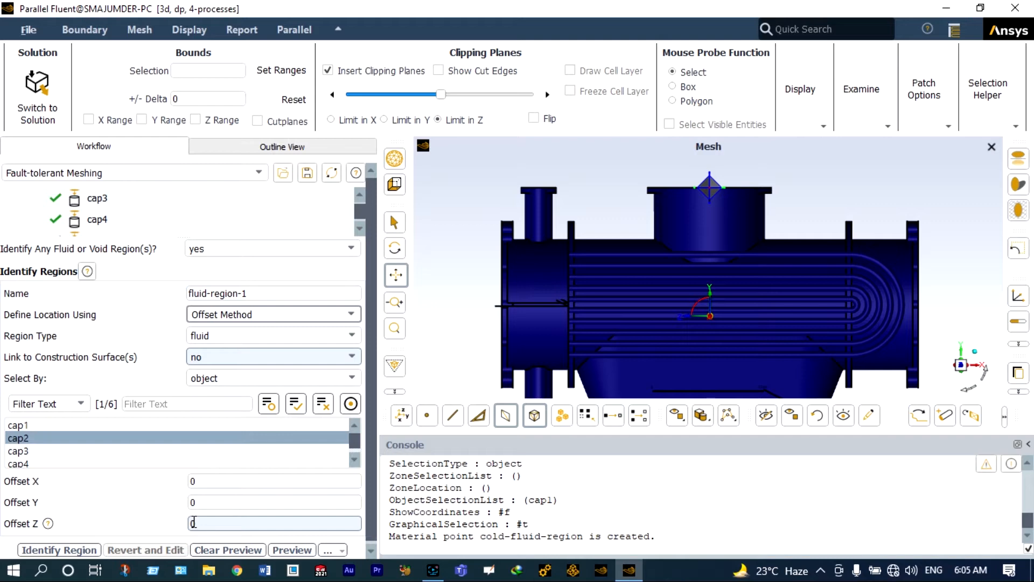
left_click(193, 502)
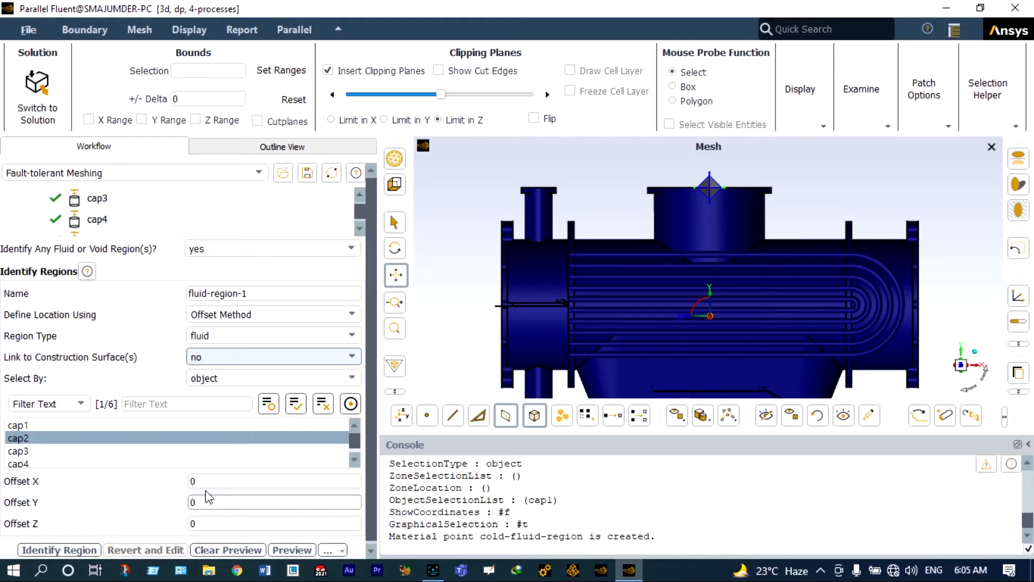
type("-500")
key("Return")
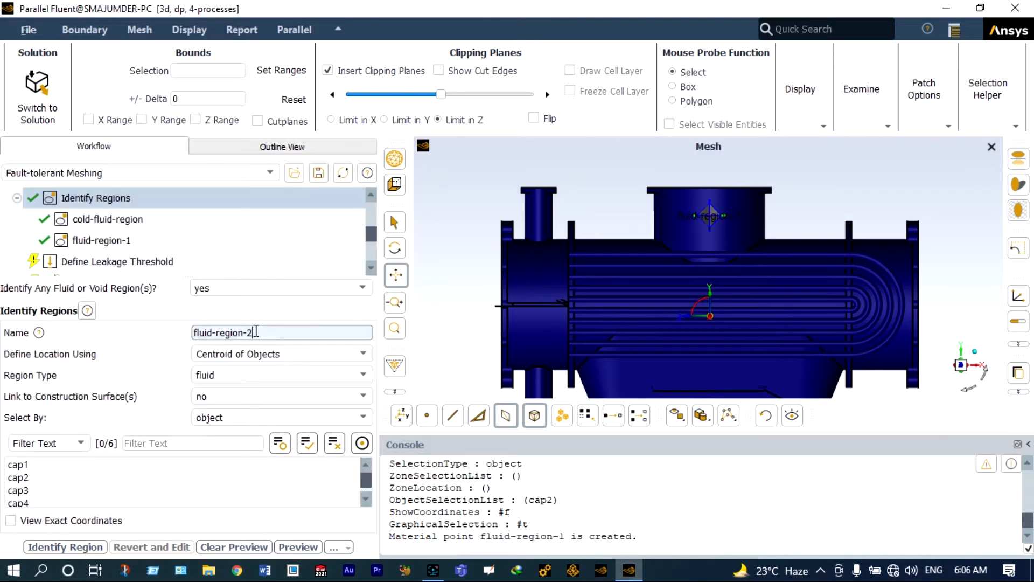
key("BackSpace")
key("BackSpace")
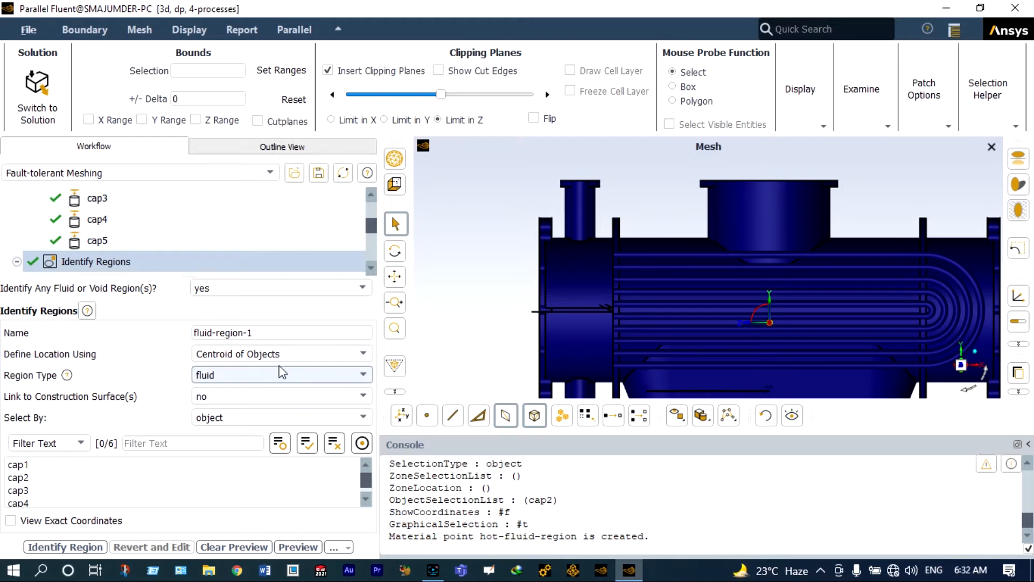
- Use powerplant_surface_condenser_revised with Offset Method, region type void, named void-region
scroll(138, 489, "down", 1)
left_click(138, 489)
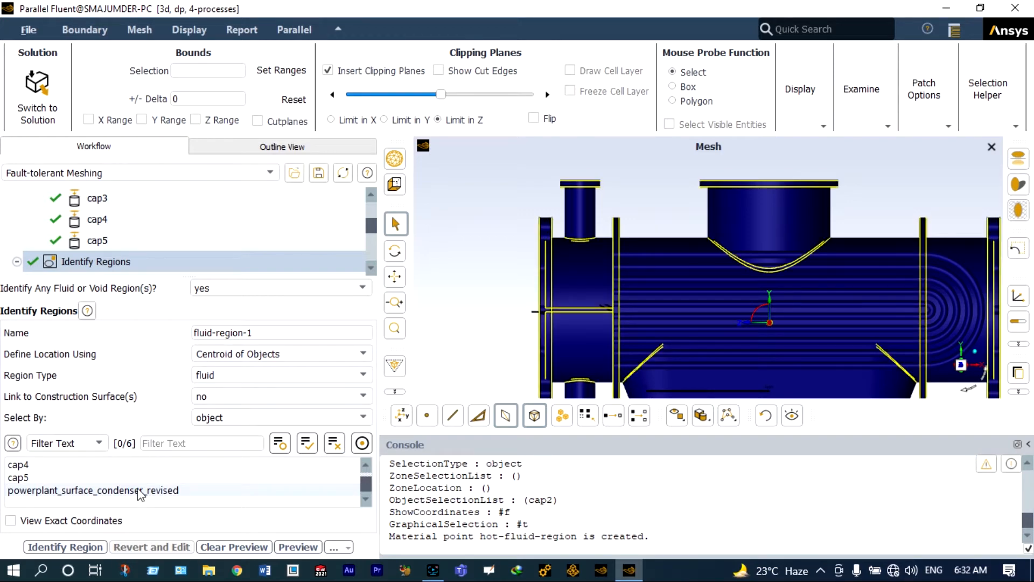
left_click(138, 489)
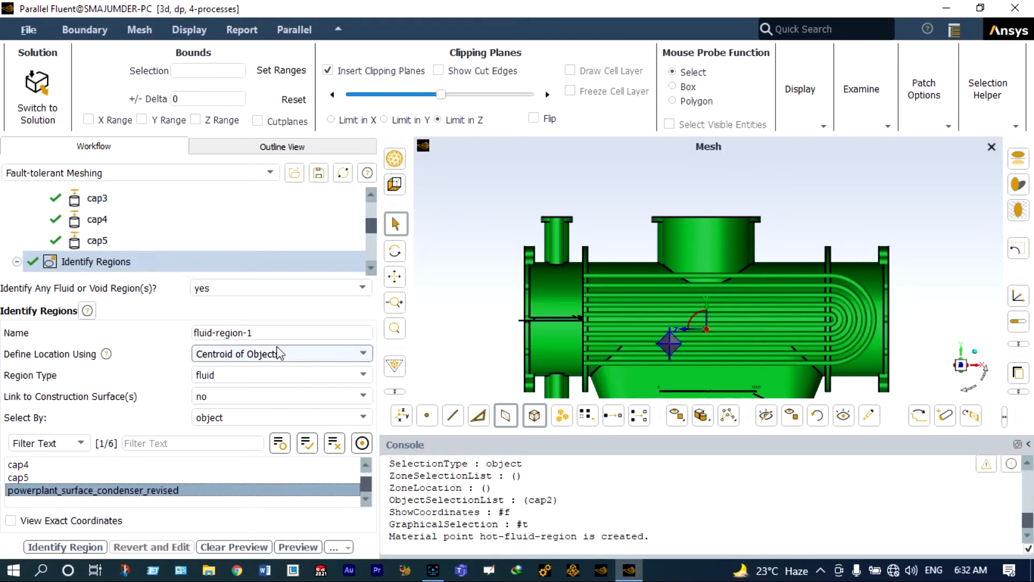
left_click(307, 355)
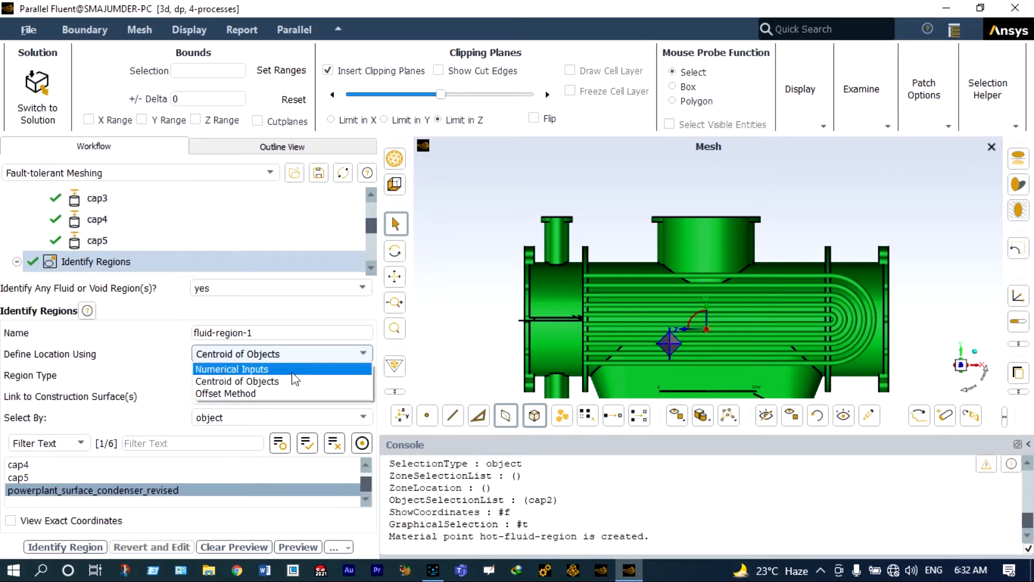
left_click(278, 394)
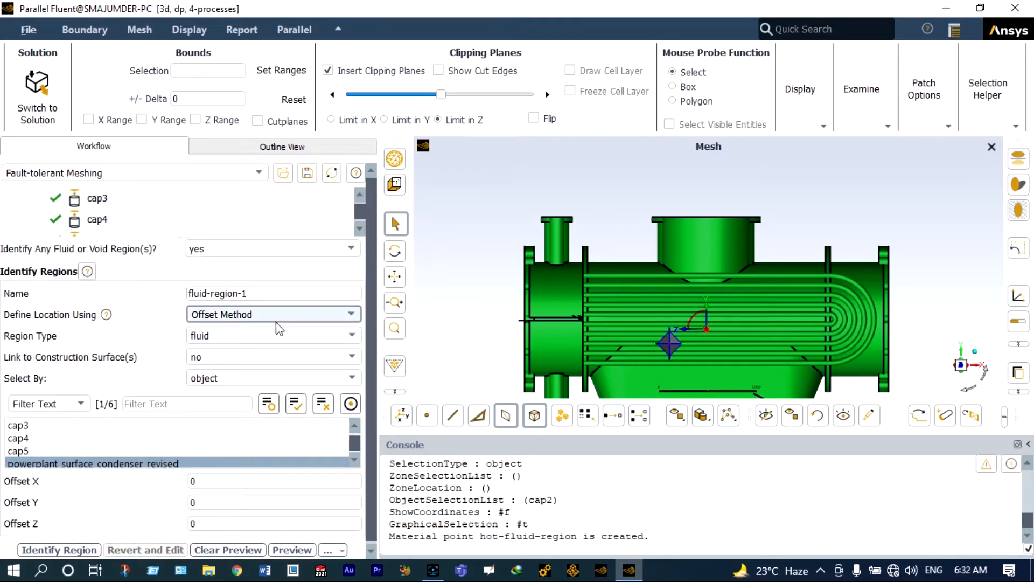
left_click(348, 335)
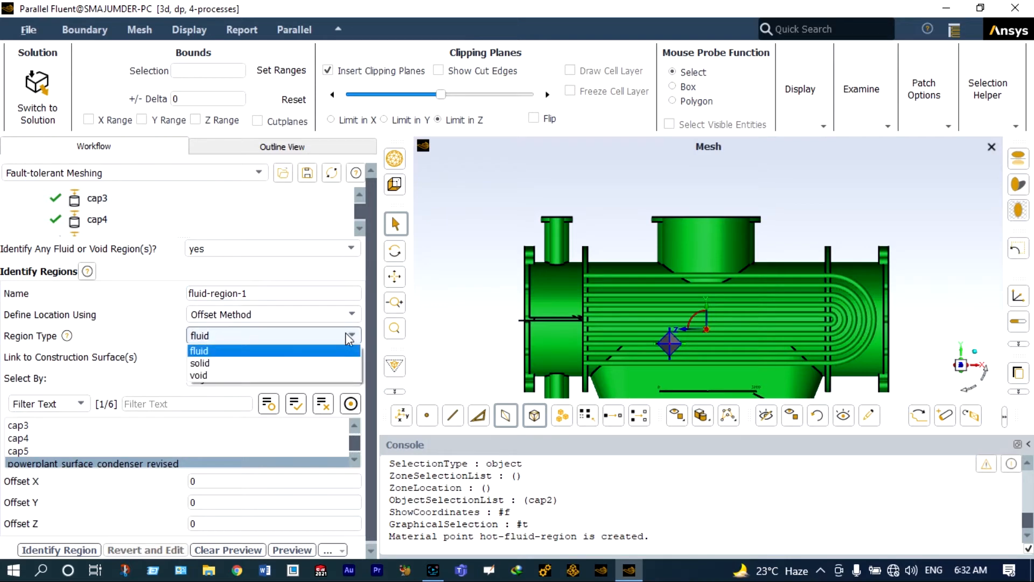
left_click(247, 374)
left_click(261, 313)
key("BackSpace")
key("BackSpace")
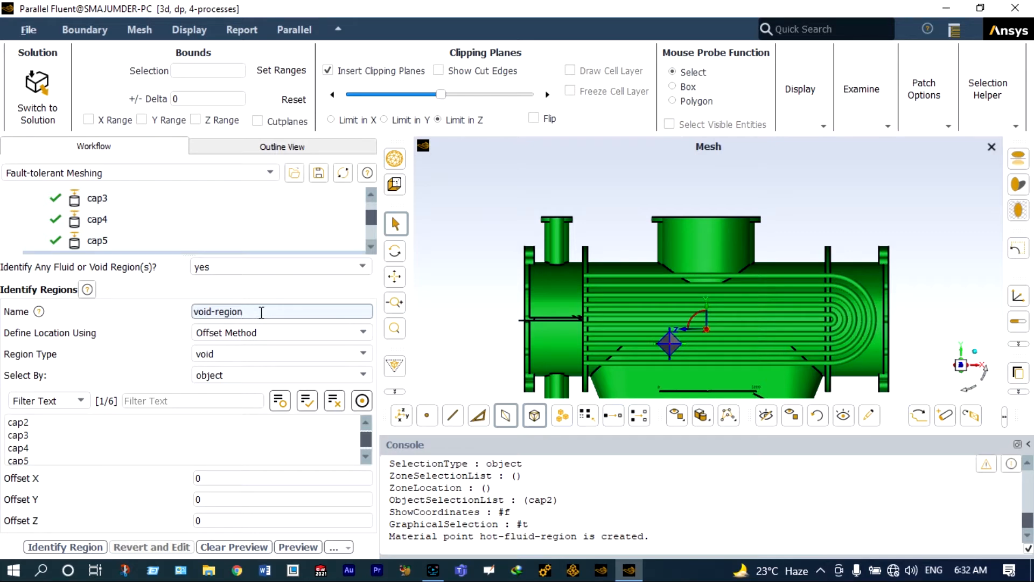
- Set Offset Y to 3500 and identify the void region
left_click(197, 499)
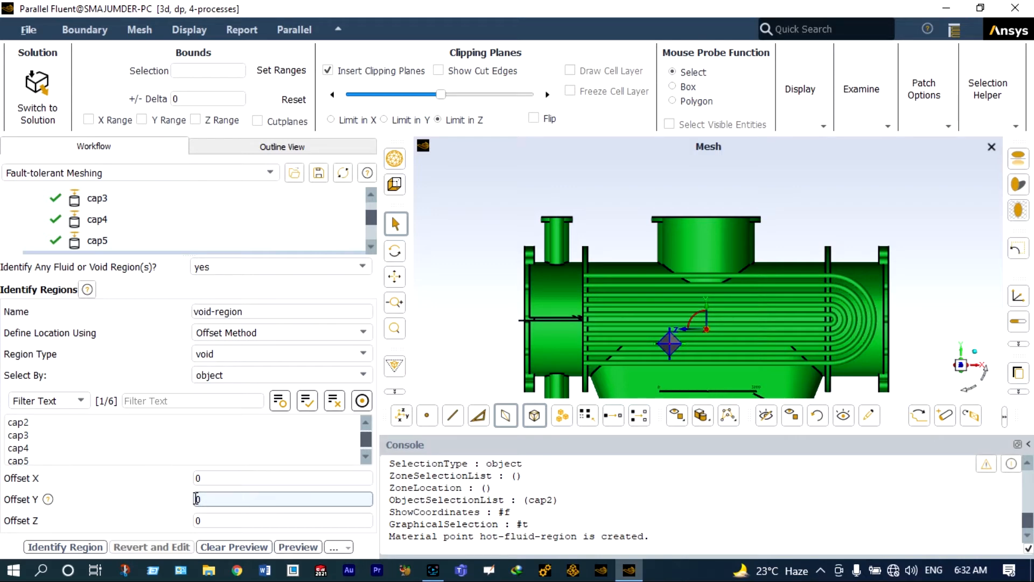
type("30")
type("500")
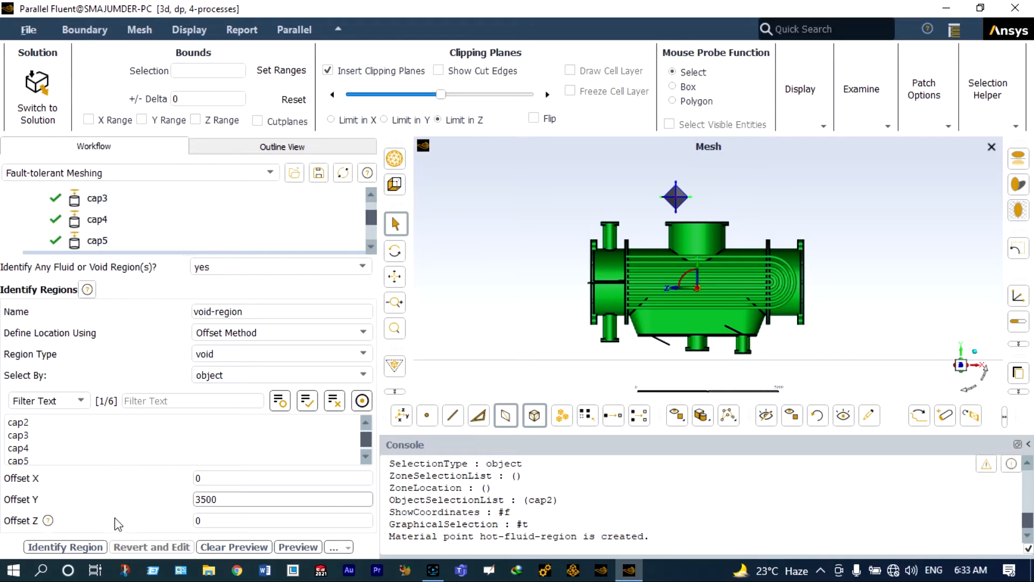
left_click(94, 547)
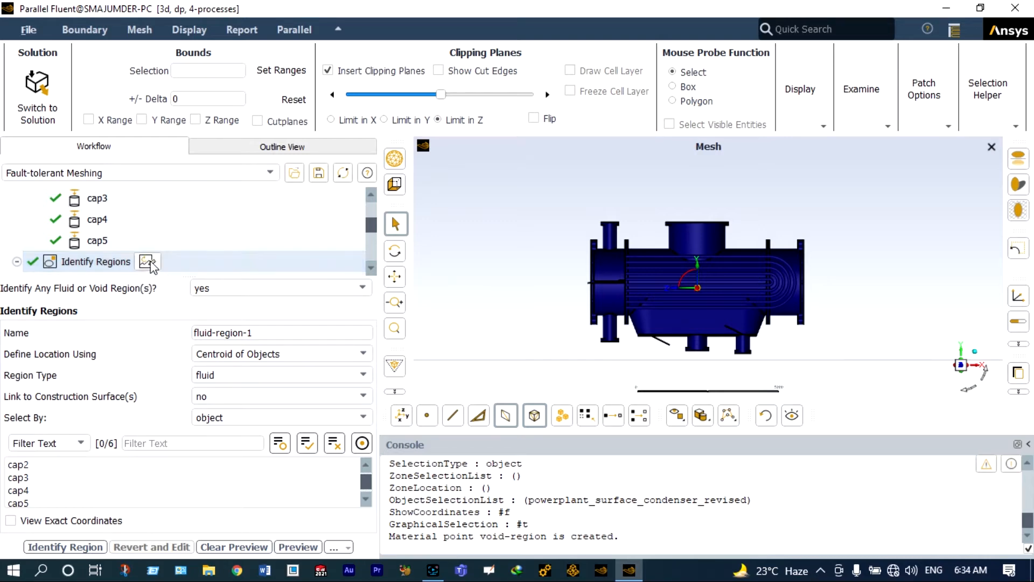
- Update Define Leakage Threshold with close-leakages left at no
scroll(151, 264, "down", 1)
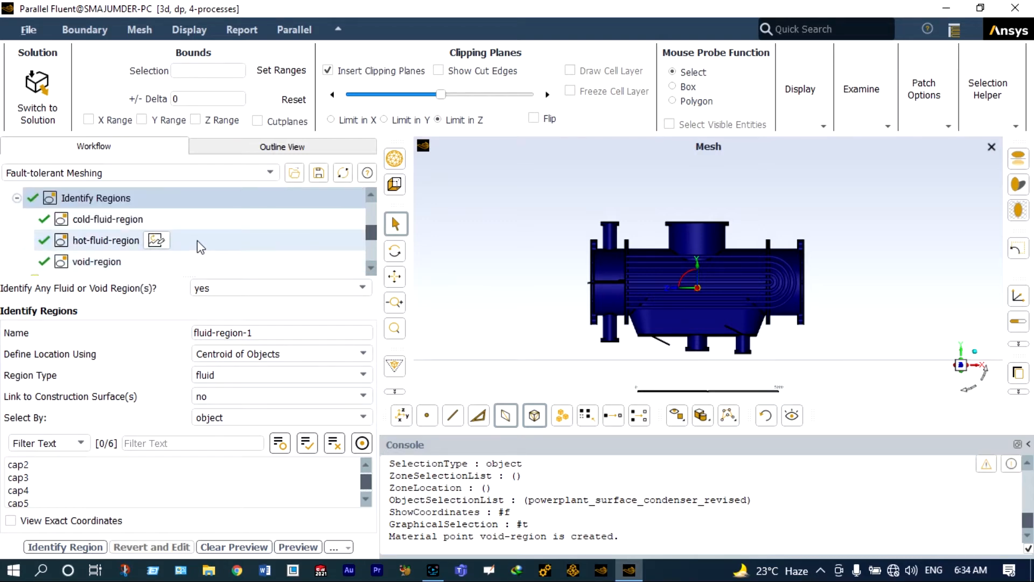
scroll(197, 240, "down", 1)
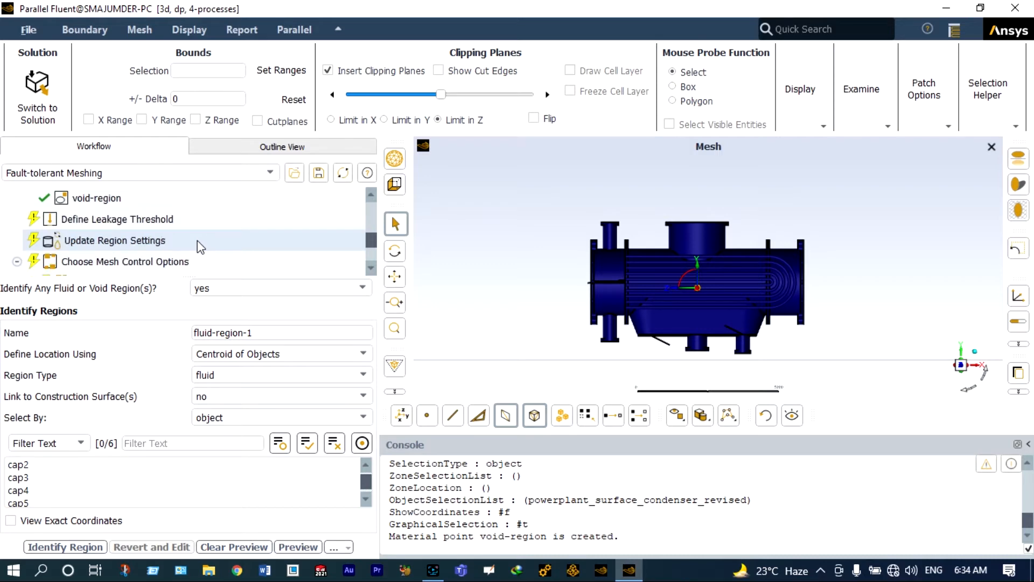
left_click(186, 218)
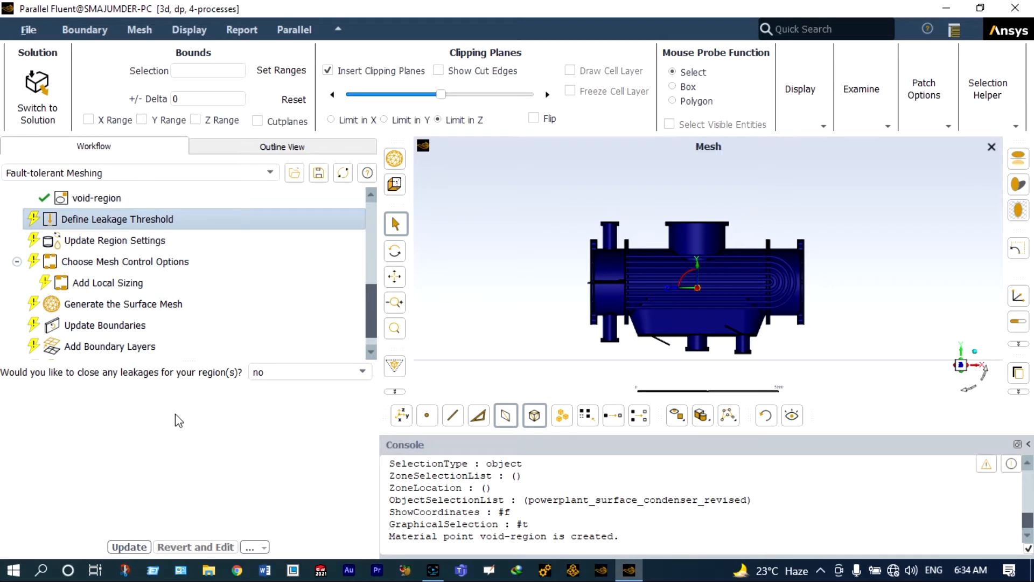
left_click(139, 547)
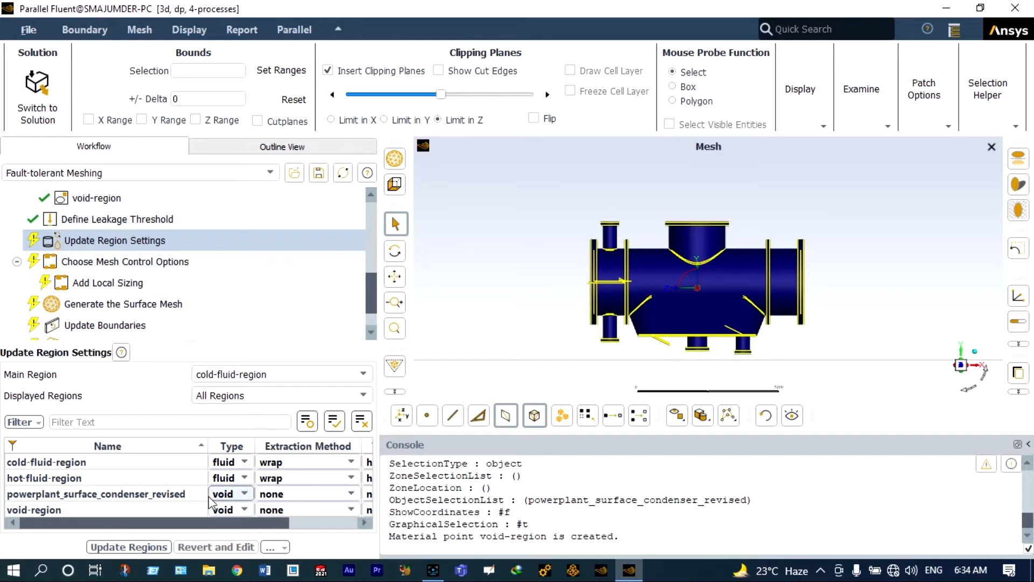
- Change powerplant_surface_condenser_revised's region type to solid
left_click(245, 496)
left_click(244, 493)
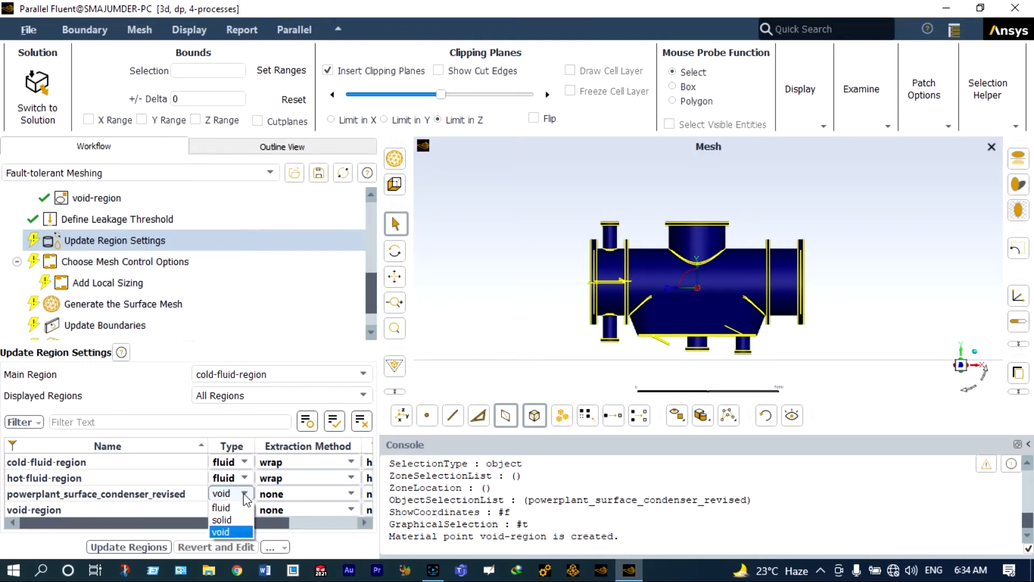
left_click(231, 520)
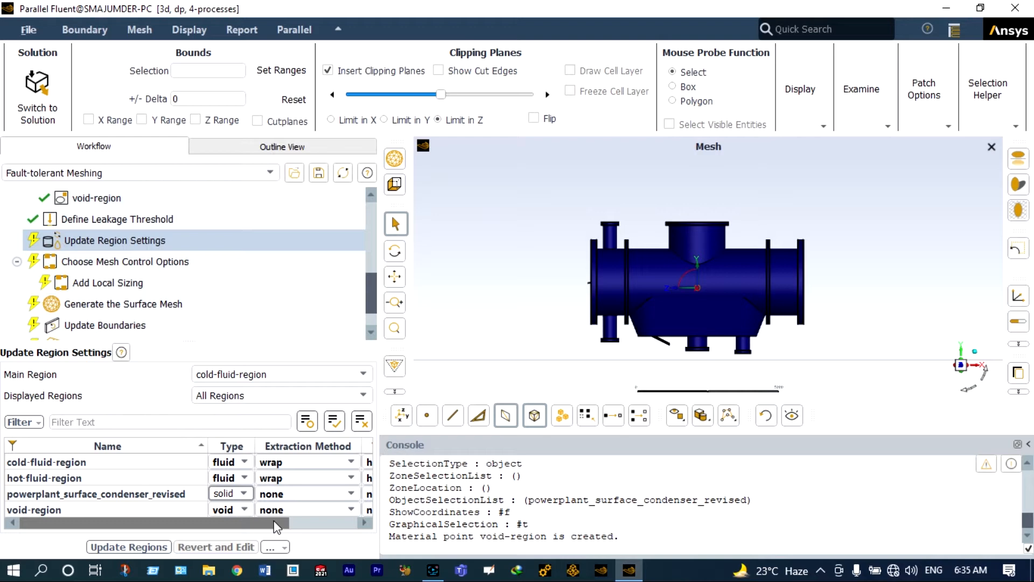
- Set poly-hexcore volume fill for hot-fluid-region and the condenser body, then update regions
scroll(276, 527, "right", 3)
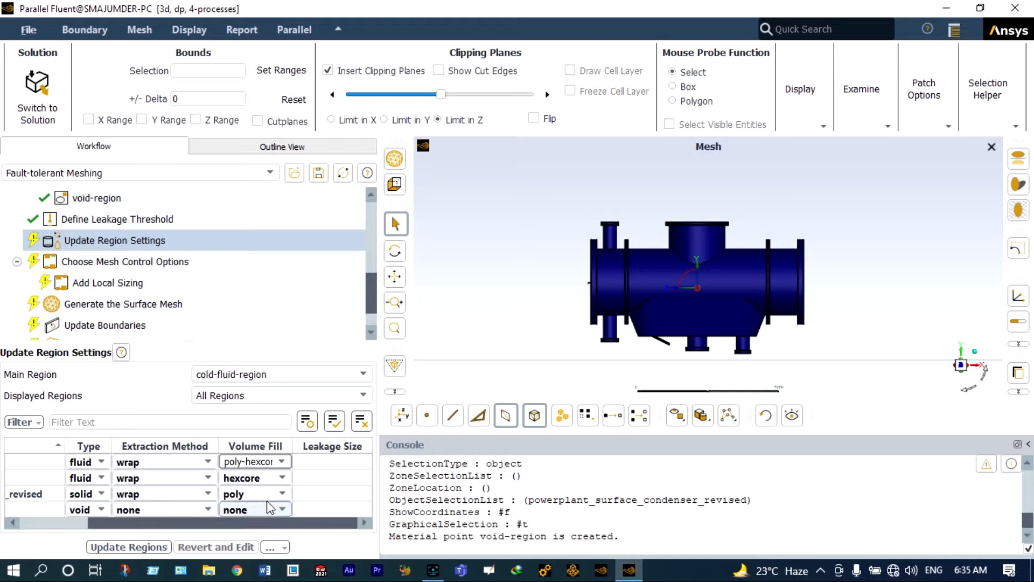
left_click(282, 478)
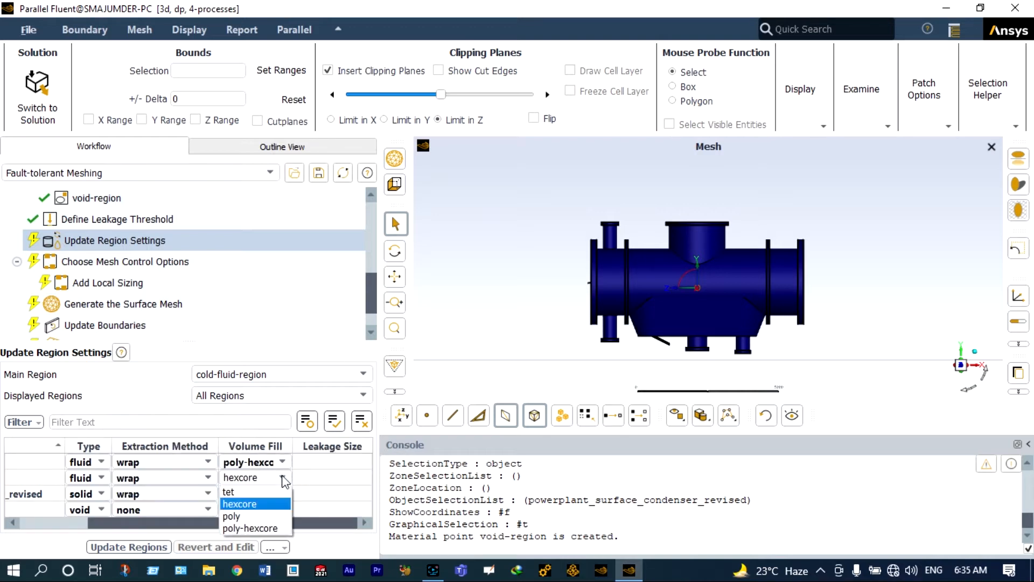
left_click(281, 528)
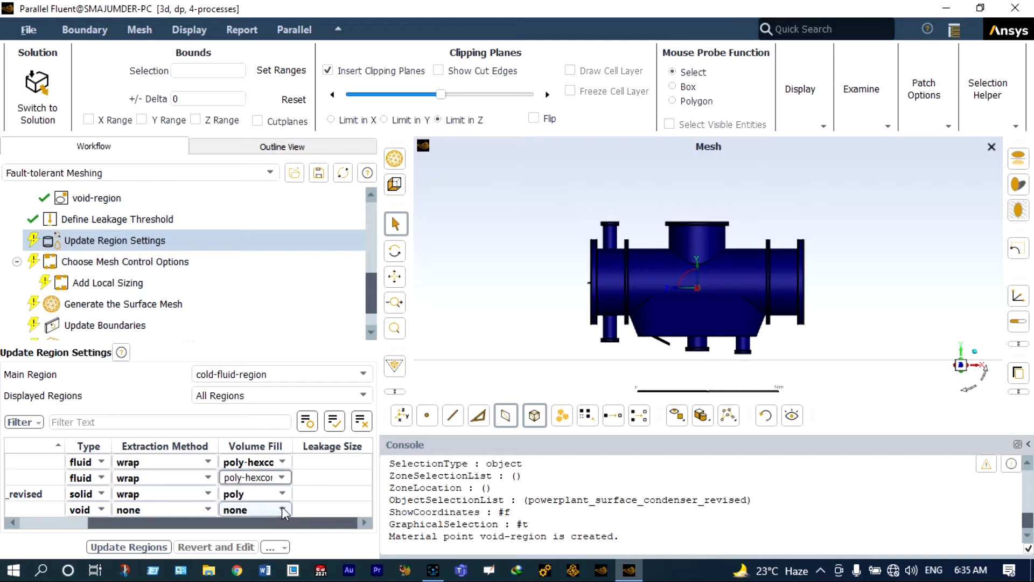
left_click(282, 493)
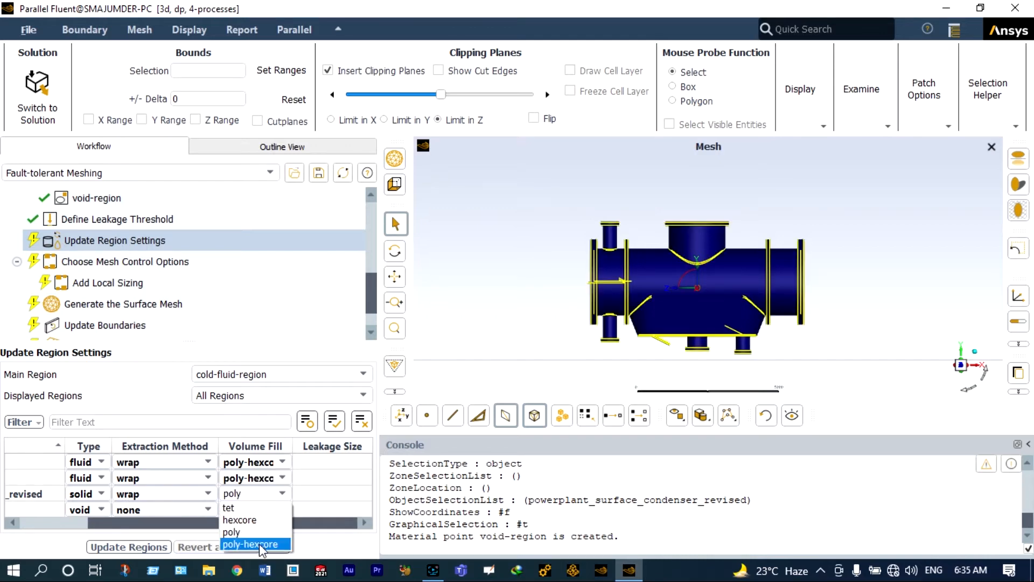
left_click(259, 544)
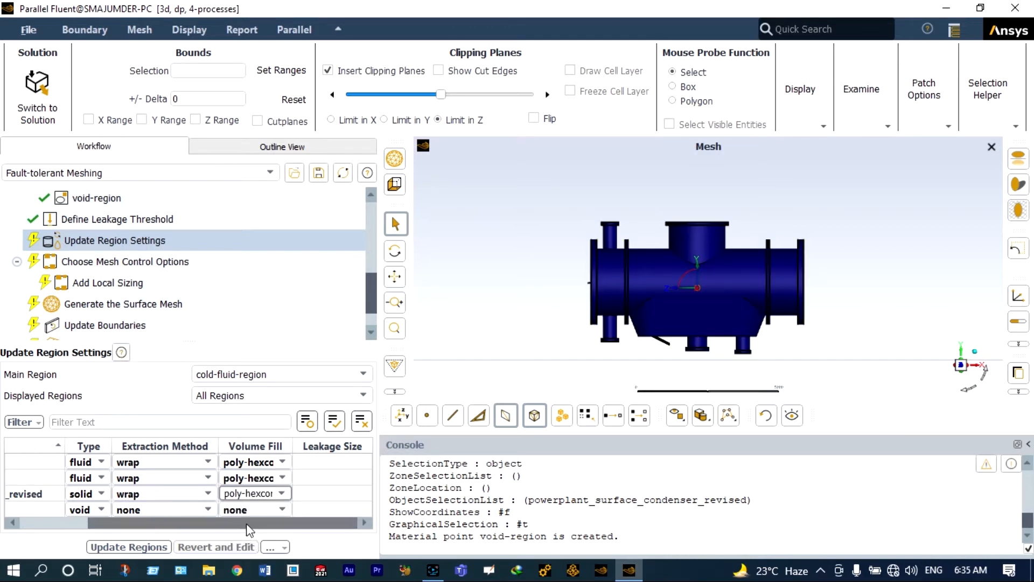
left_click_drag(211, 522, 168, 519)
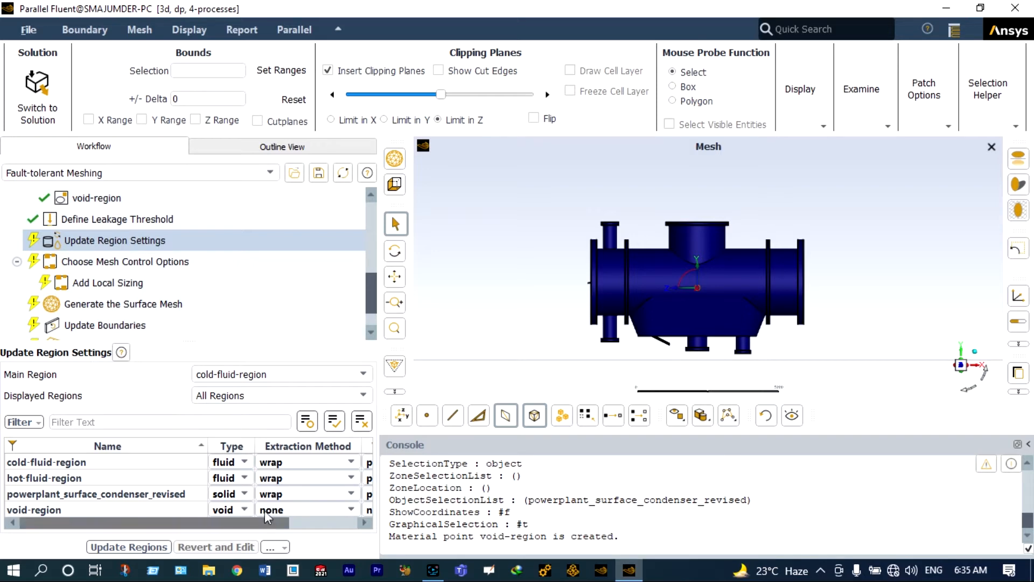
left_click(290, 528)
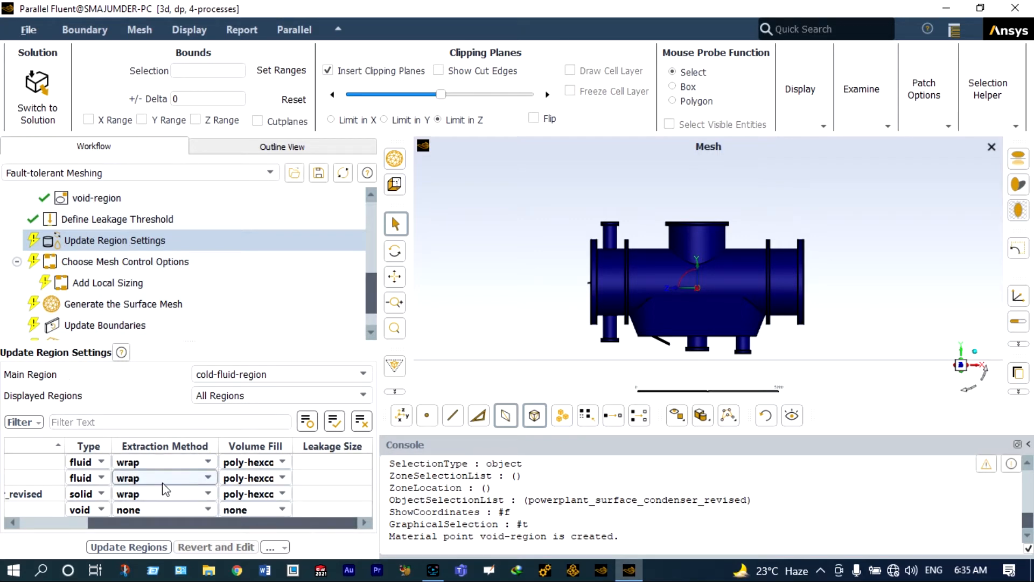
left_click(155, 547)
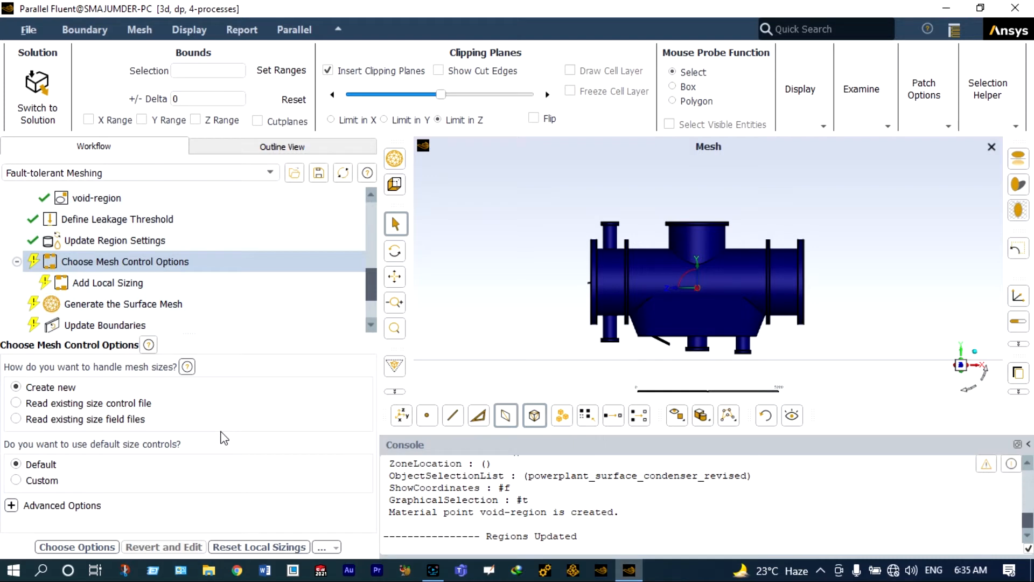
- Keep default size controls, then set Separate Contact Pairs to Yes and Global Minimum to 5
left_click(109, 547)
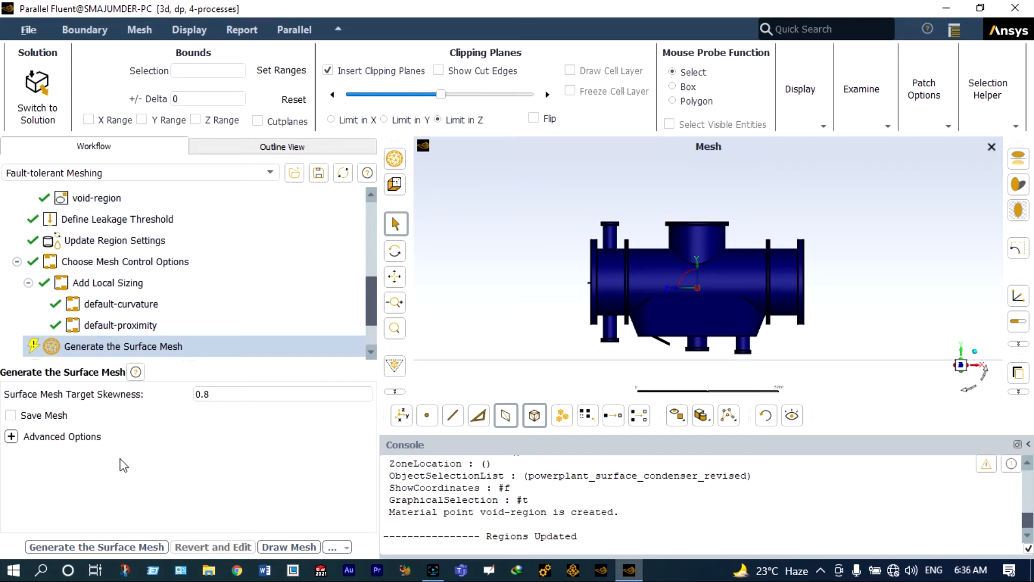
left_click(12, 436)
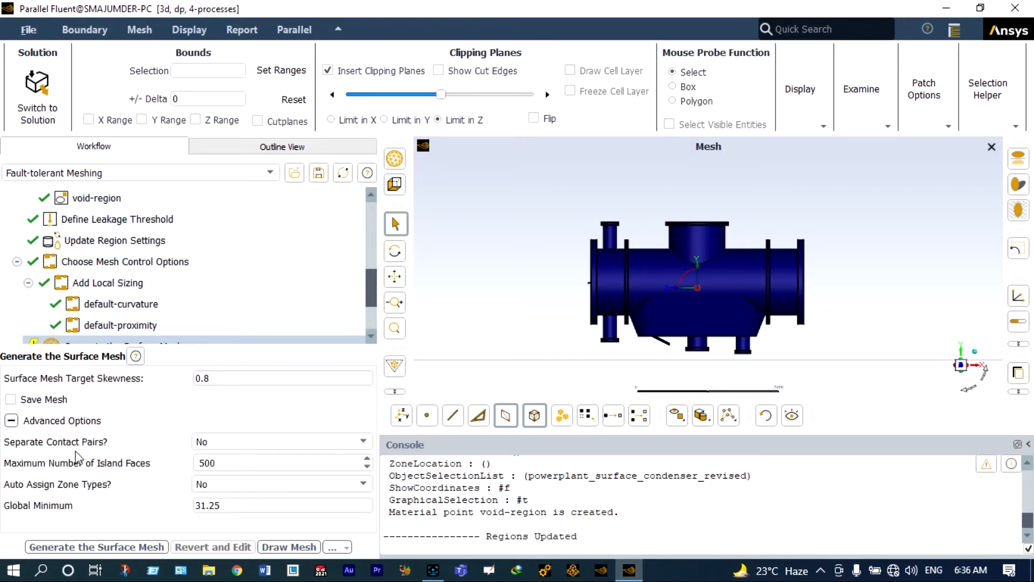
left_click(256, 443)
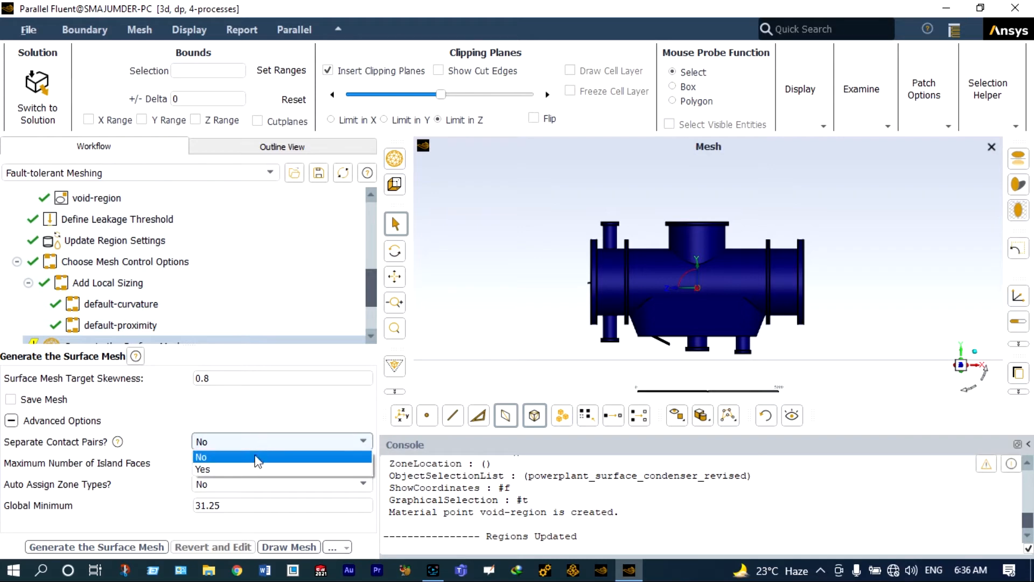
left_click(246, 470)
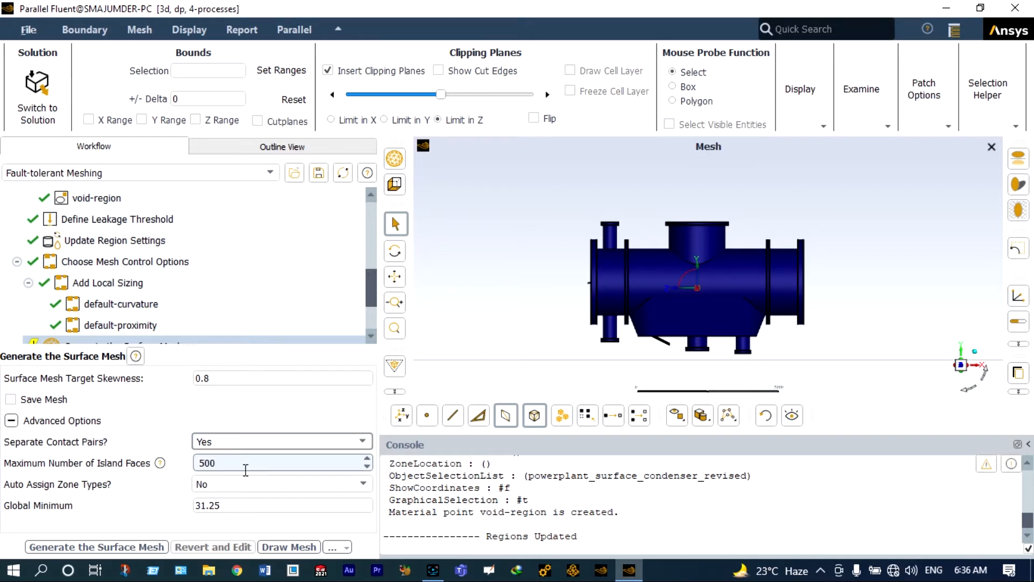
double_click(225, 504)
key("BackSpace")
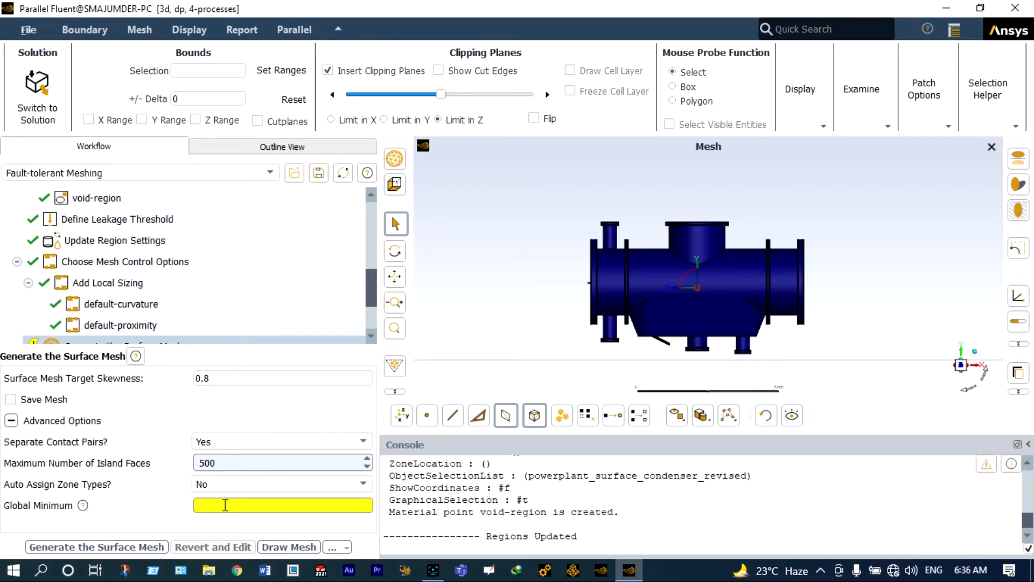
type("5")
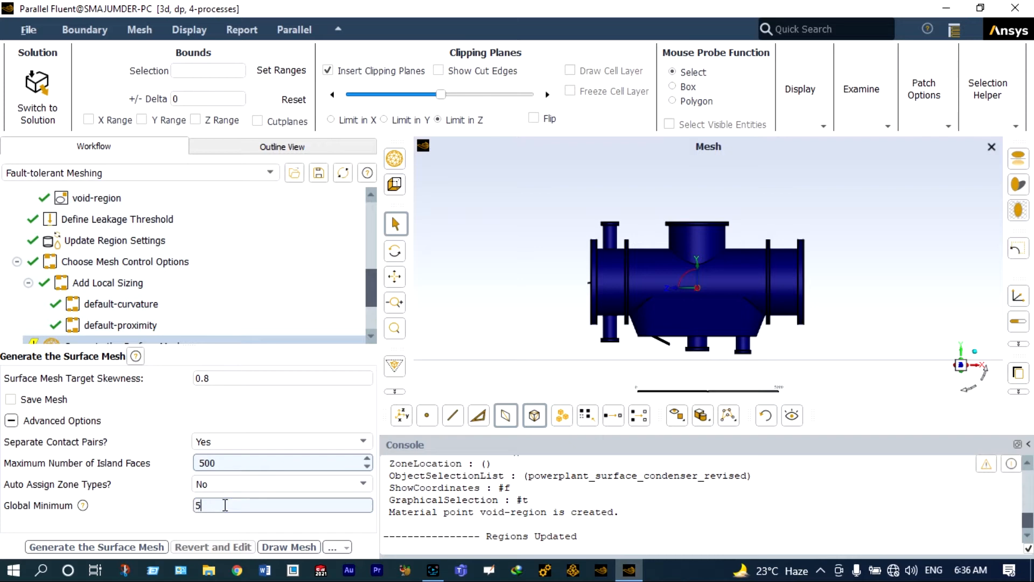
- Generate the surface mesh and update boundaries with no boundary layers added
left_click(108, 547)
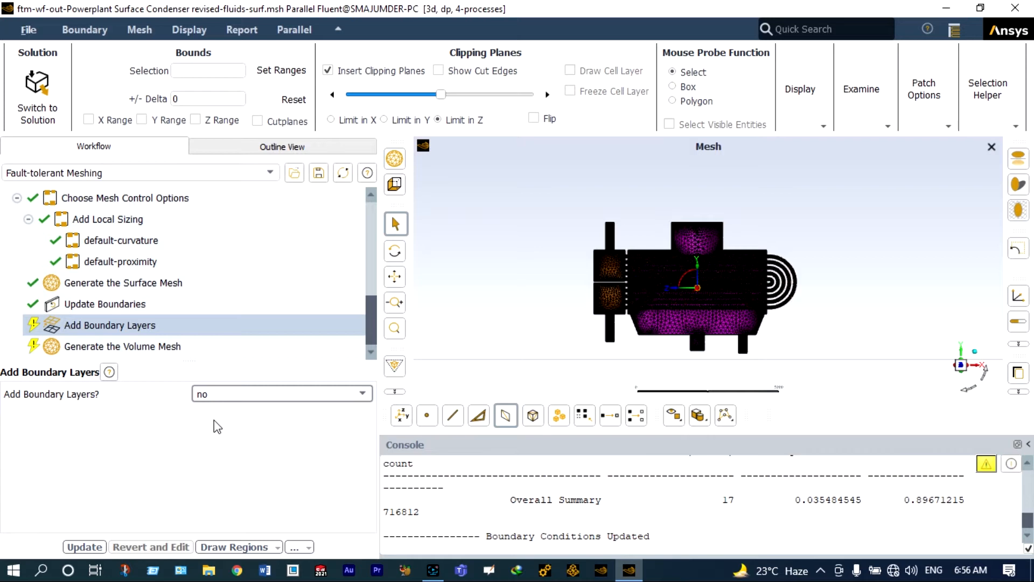
left_click(84, 547)
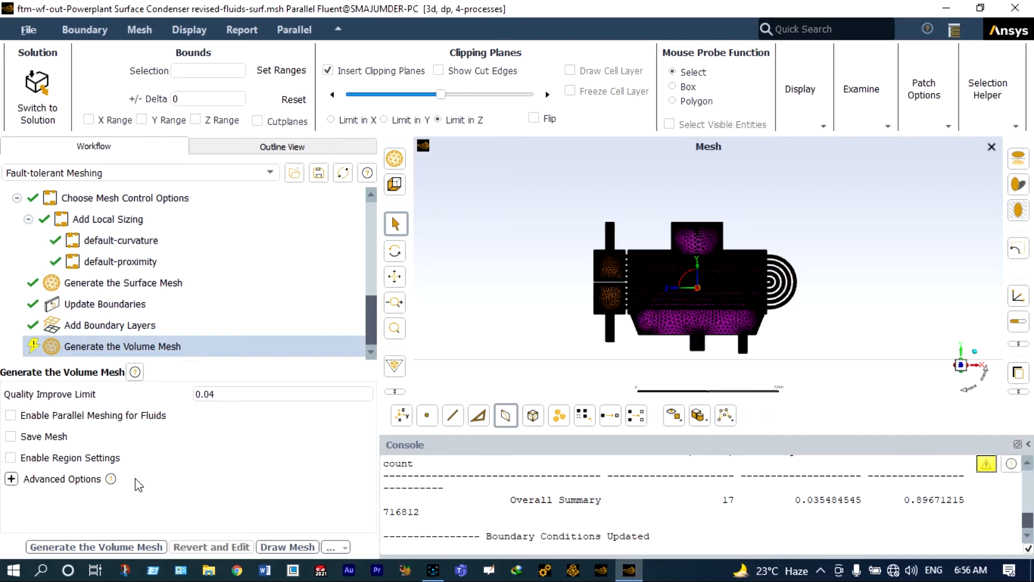
- Generate the 1,380,456-cell volume mesh and zoom in and out to inspect it
left_click(127, 547)
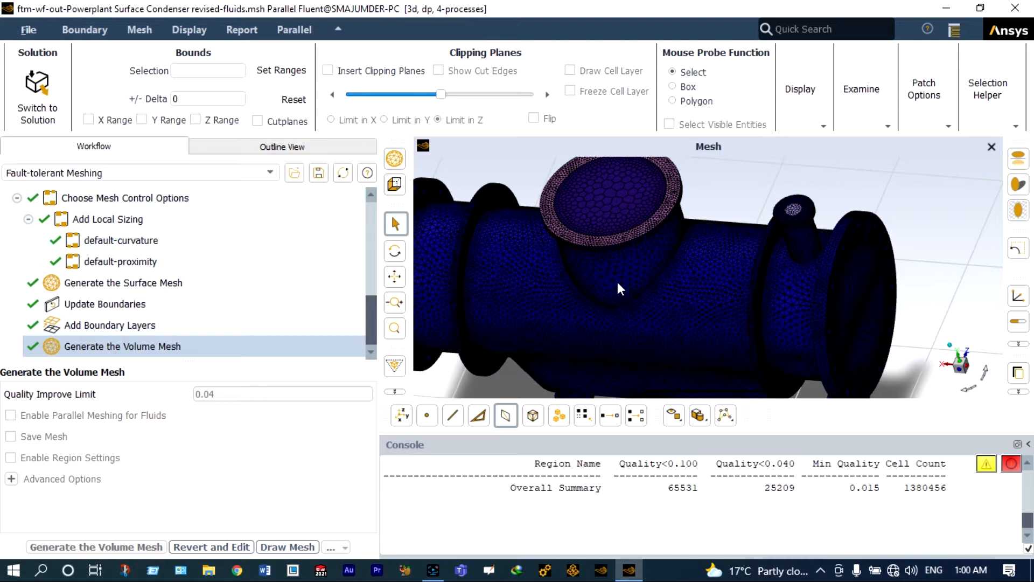
scroll(628, 279, "up", 5)
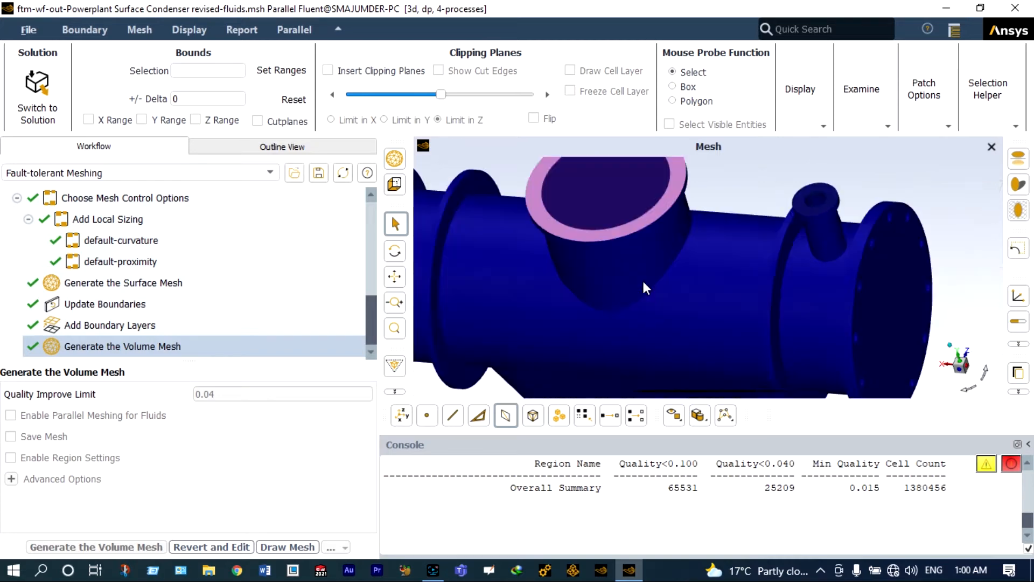
scroll(679, 285, "up", 4)
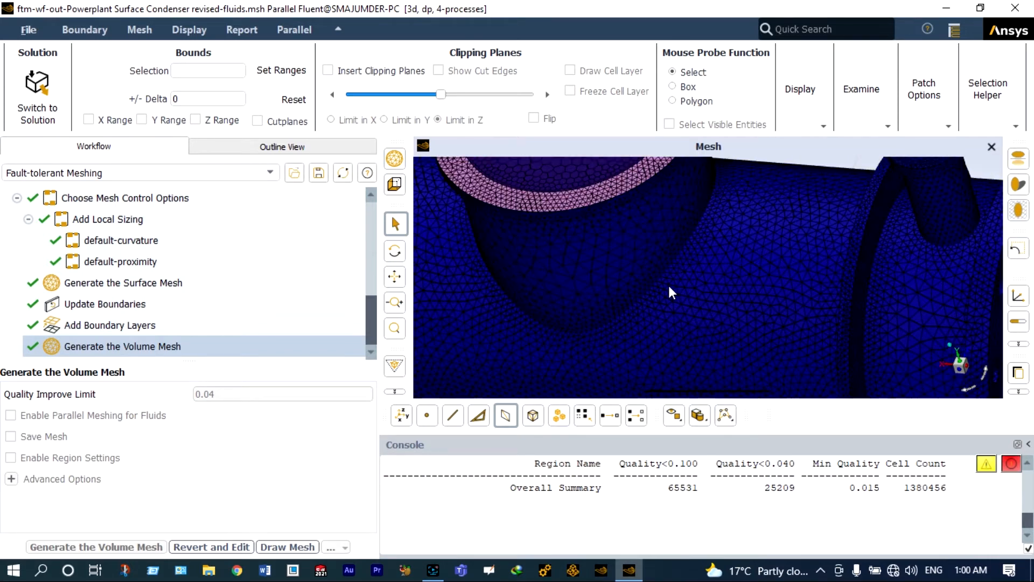
scroll(662, 280, "down", 8)
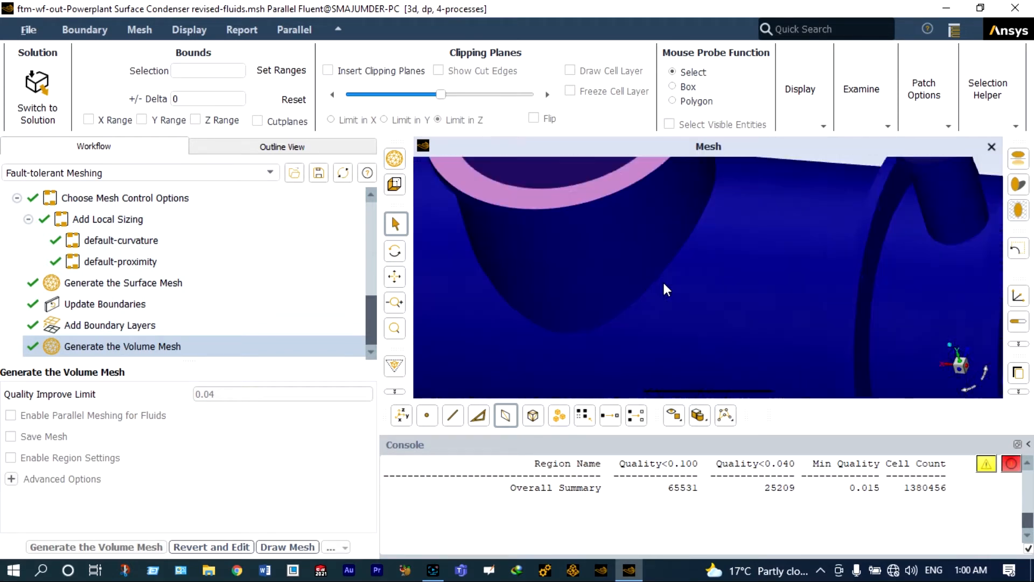
scroll(625, 217, "up", 5)
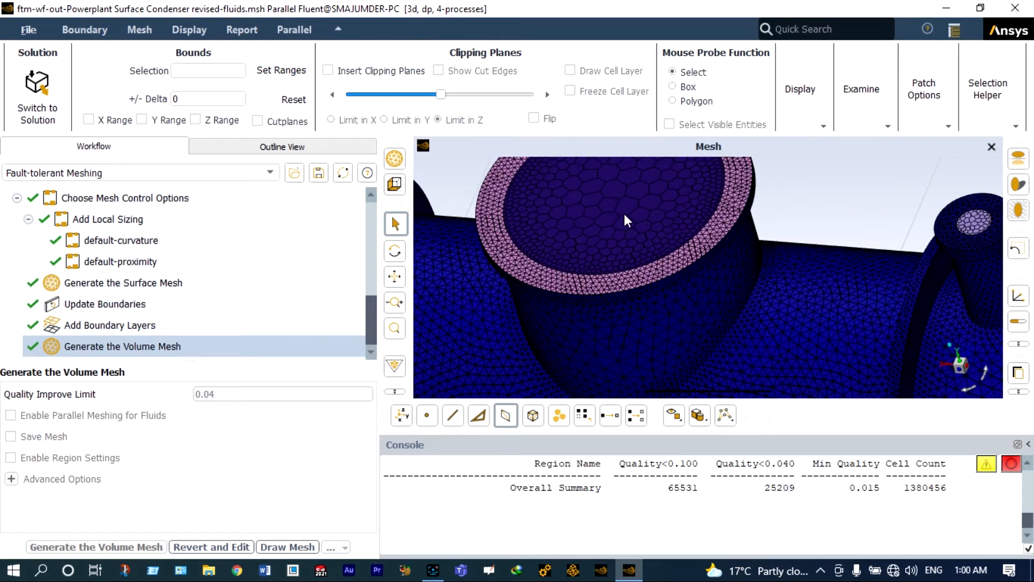
scroll(613, 207, "up", 1)
scroll(612, 208, "down", 6)
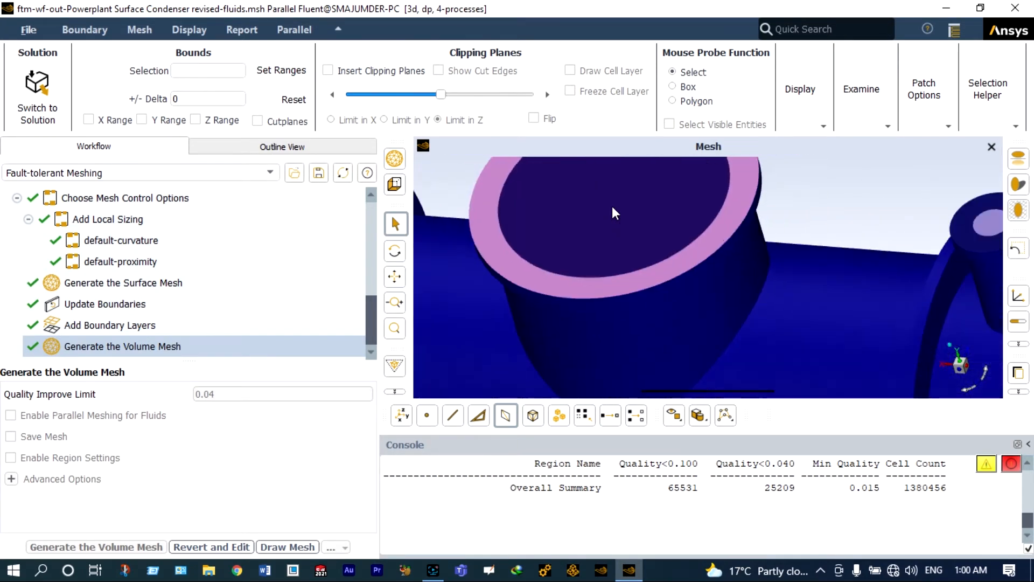
scroll(806, 200, "up", 6)
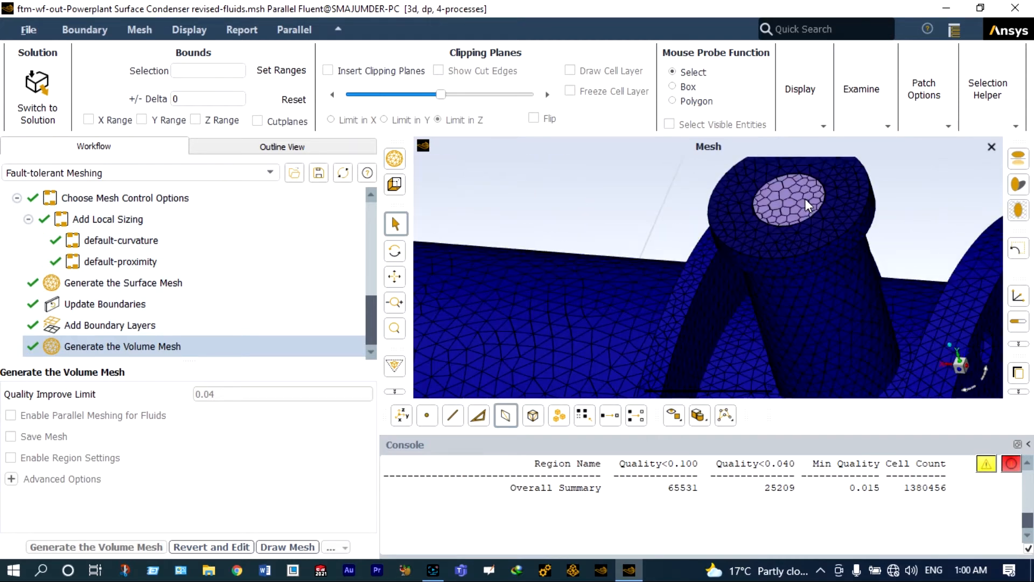
scroll(804, 199, "down", 4)
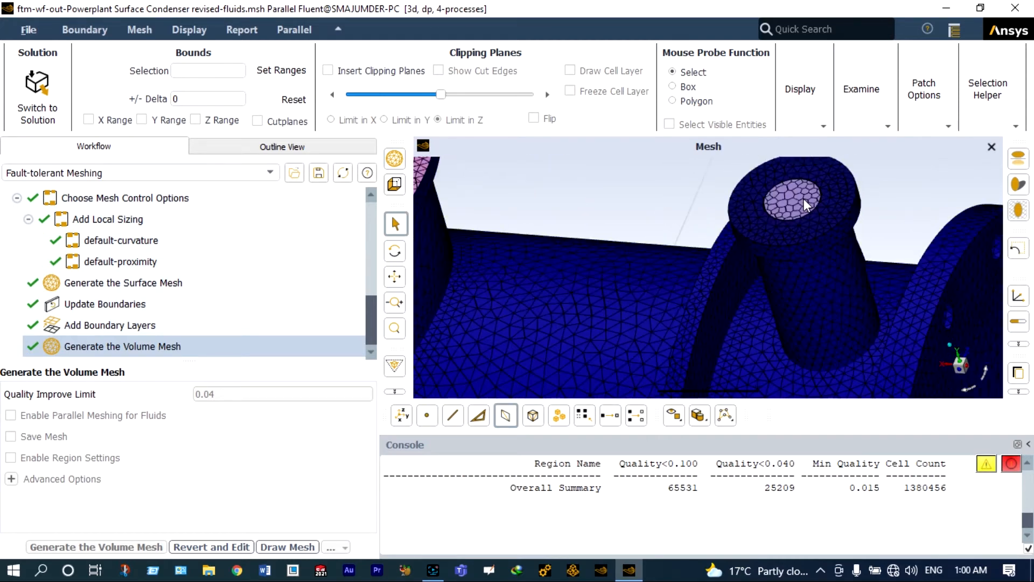
scroll(804, 201, "down", 4)
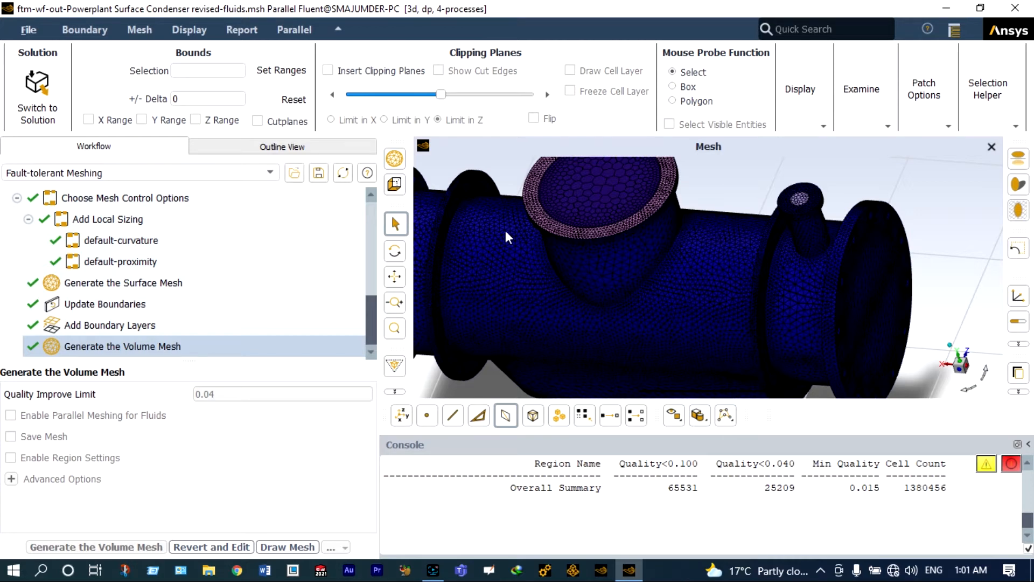
- Check the volume mesh quality (minimum orthogonal quality 1.50052e-02) and switch to solution mode
left_click(140, 30)
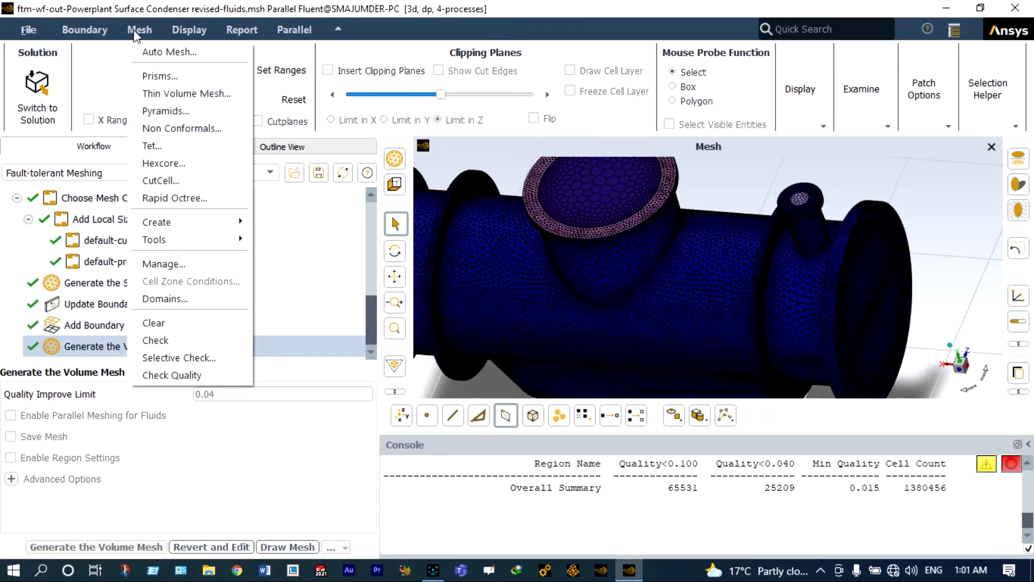
left_click(162, 372)
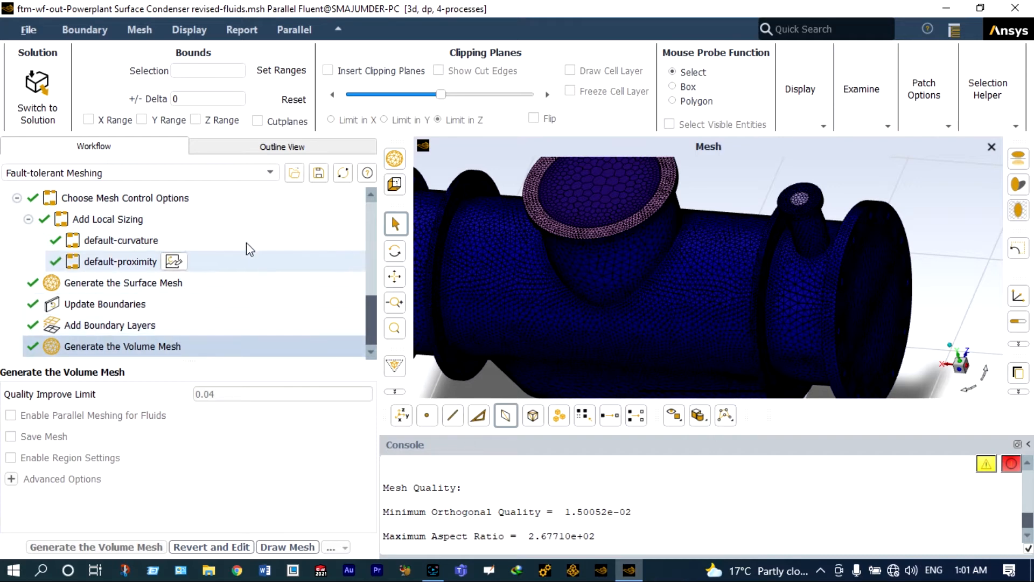
left_click(53, 103)
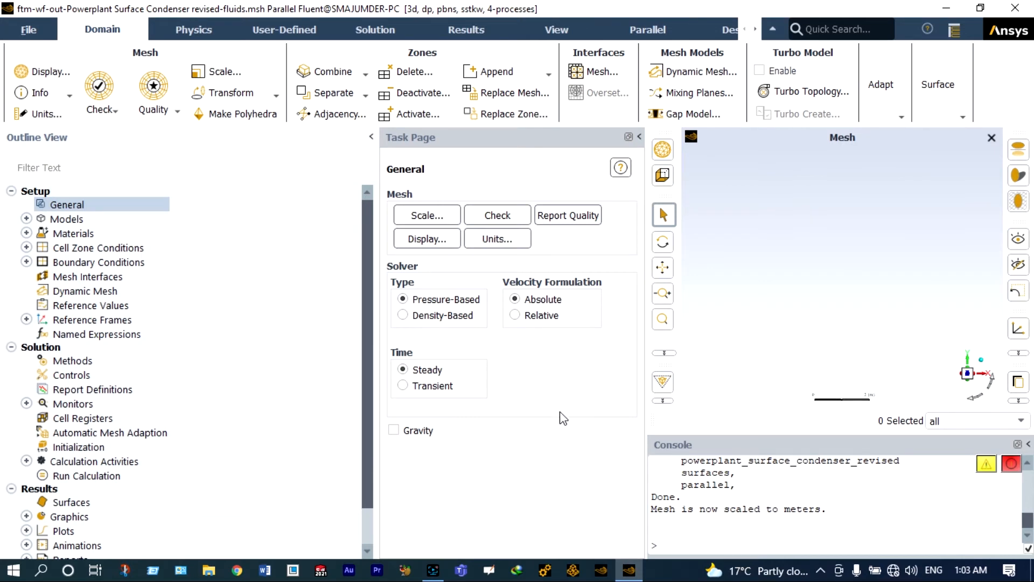
- In Set Units, show length in mm and temperature in C
left_click(510, 239)
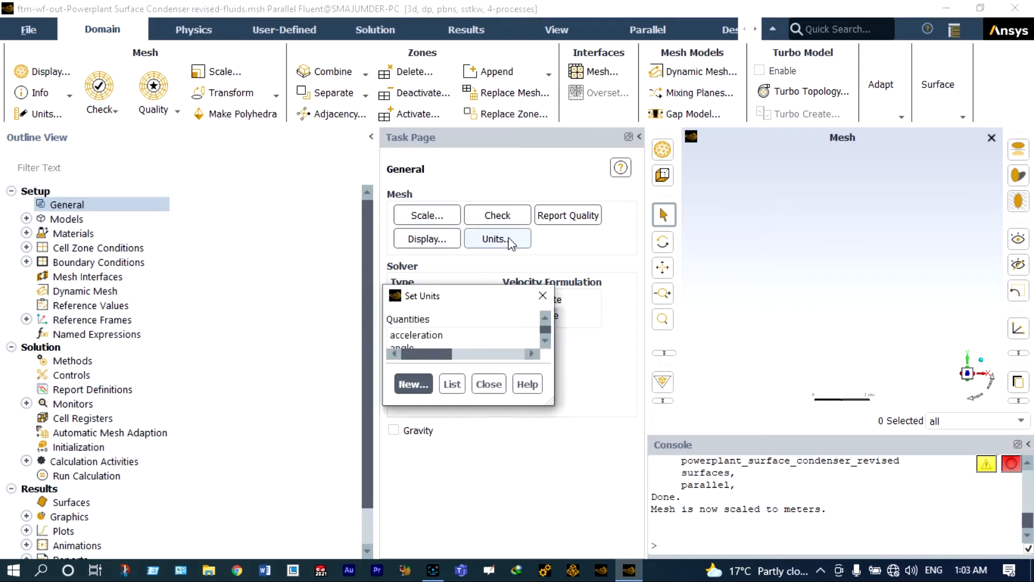
left_click_drag(572, 351, 570, 405)
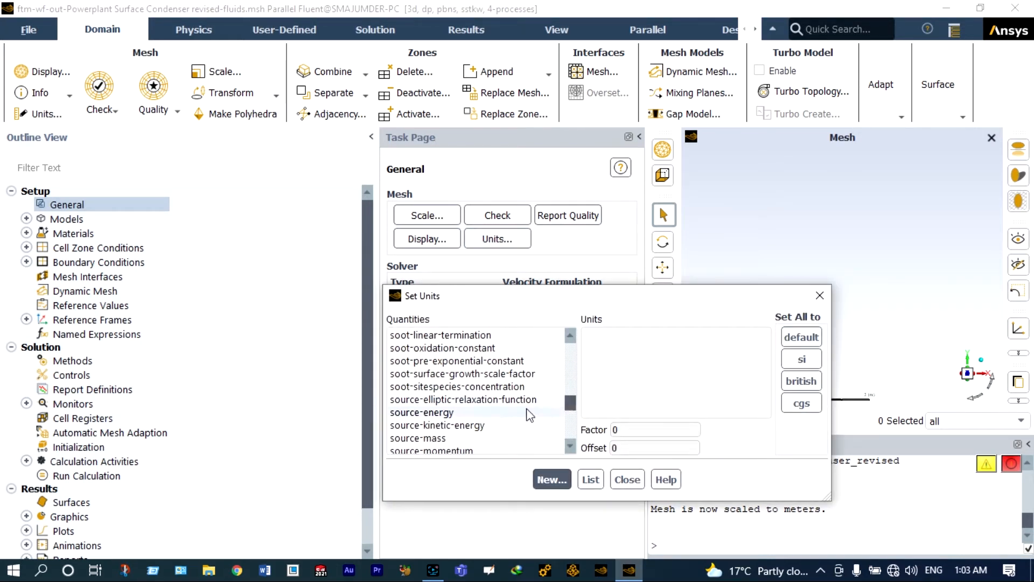
scroll(489, 417, "up", 15)
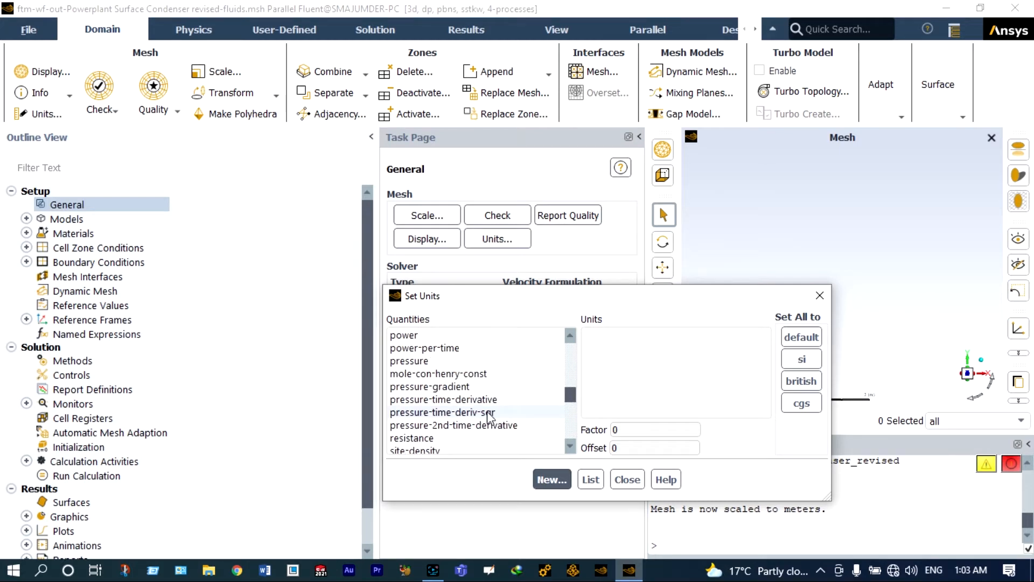
scroll(489, 417, "up", 3)
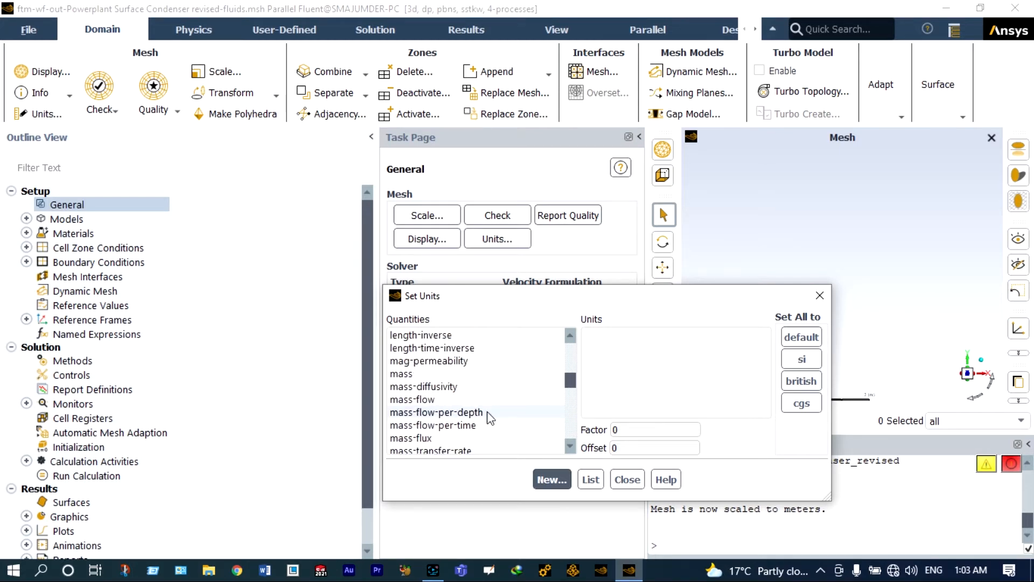
left_click(431, 360)
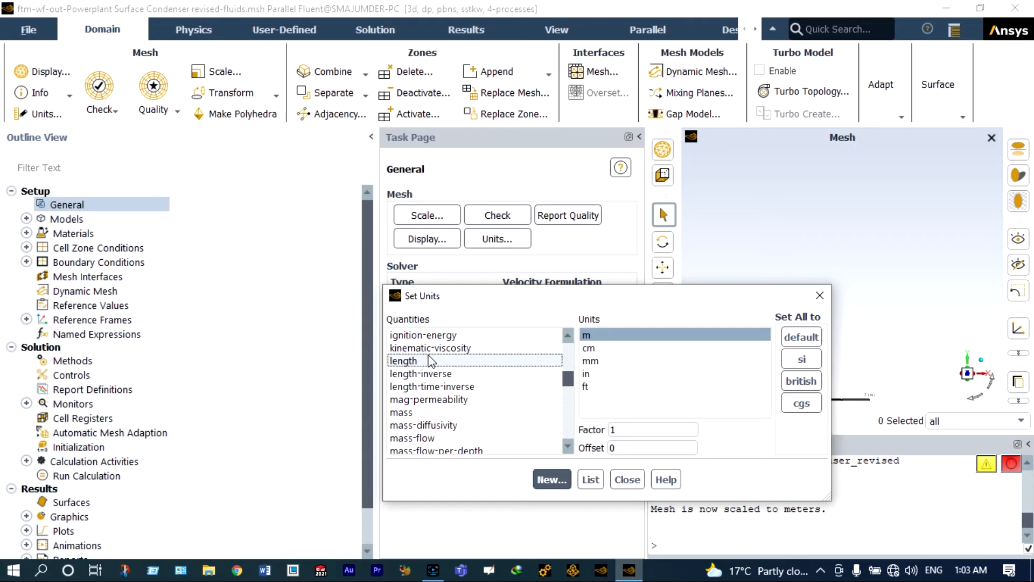
left_click(592, 361)
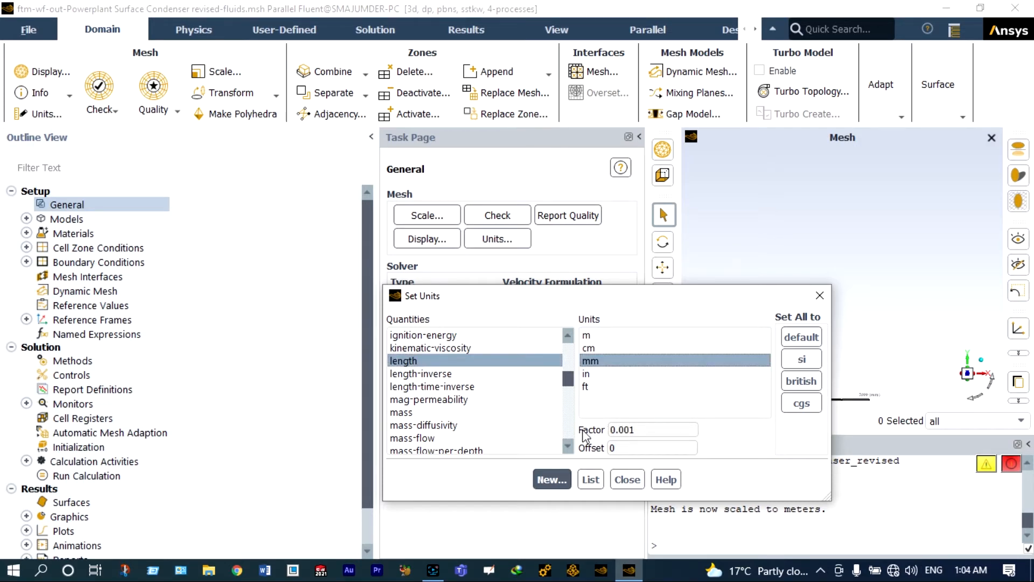
left_click(567, 446)
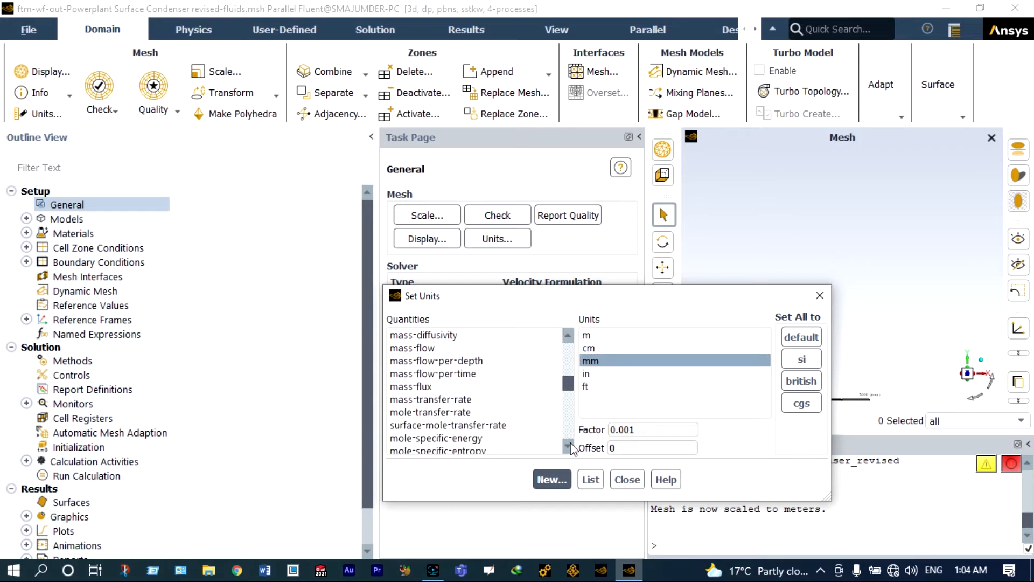
left_click(570, 444)
left_click(571, 444)
left_click(571, 444)
left_click(570, 445)
left_click(570, 445)
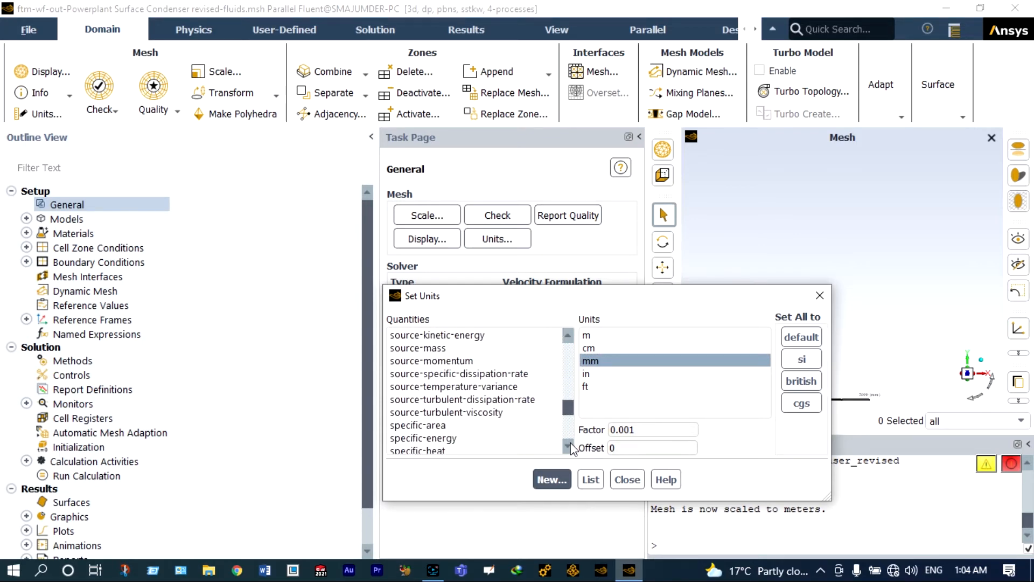
left_click(568, 447)
left_click(568, 447)
left_click(567, 446)
left_click(568, 446)
left_click(470, 412)
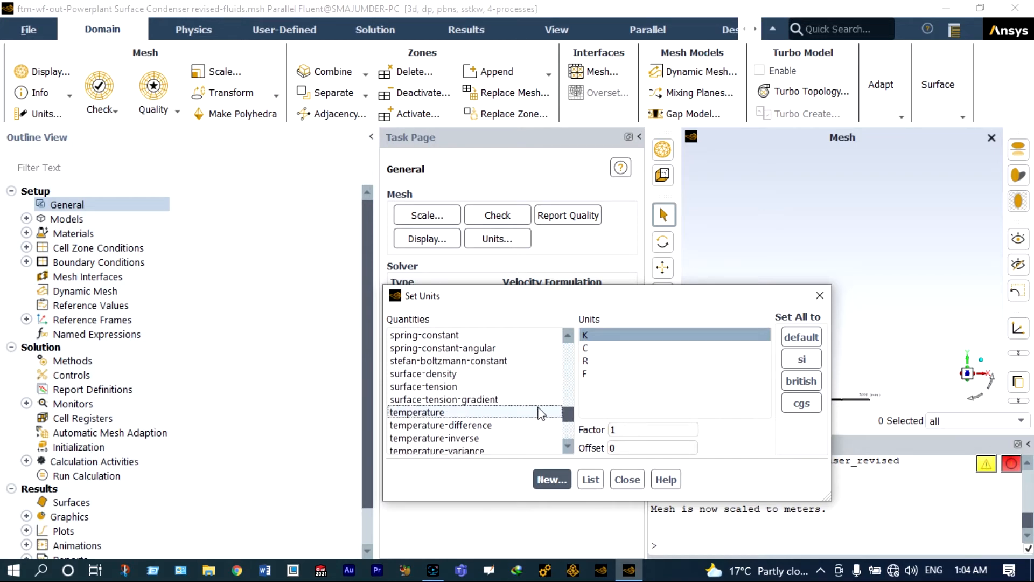
left_click(589, 349)
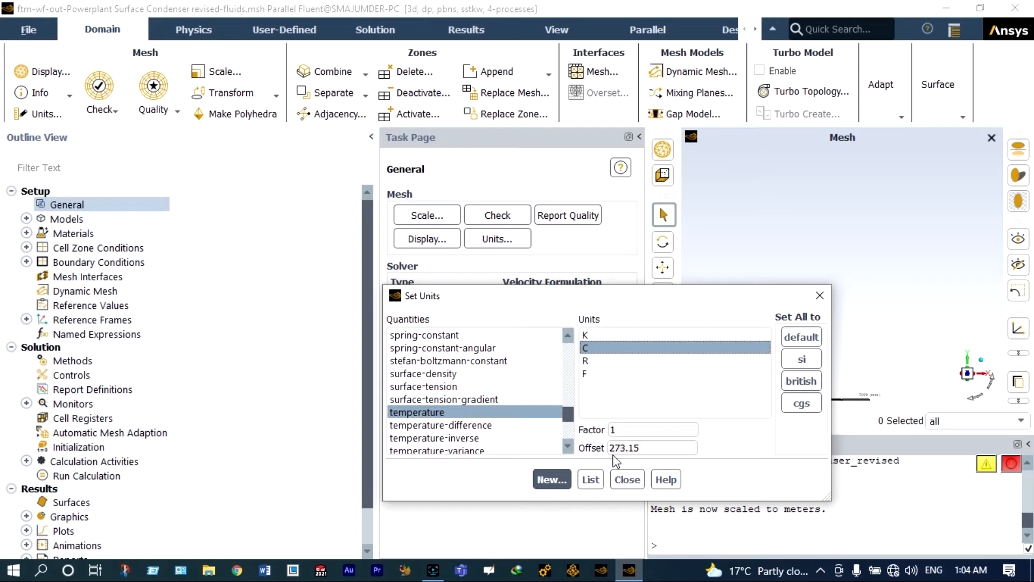
left_click(622, 481)
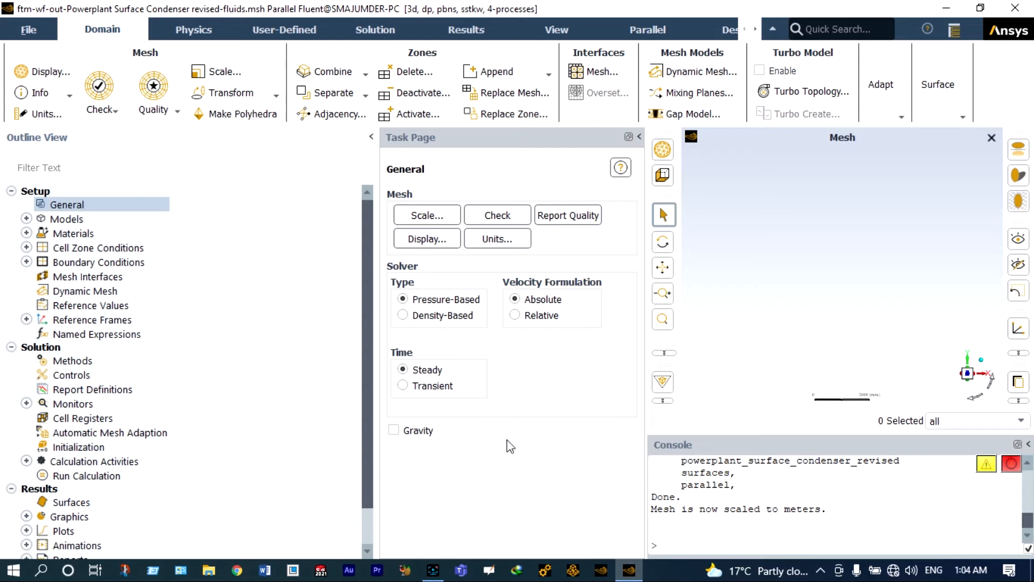
- Enable gravity with a Y acceleration of -9.81 m/s² and show the Models page
left_click(394, 431)
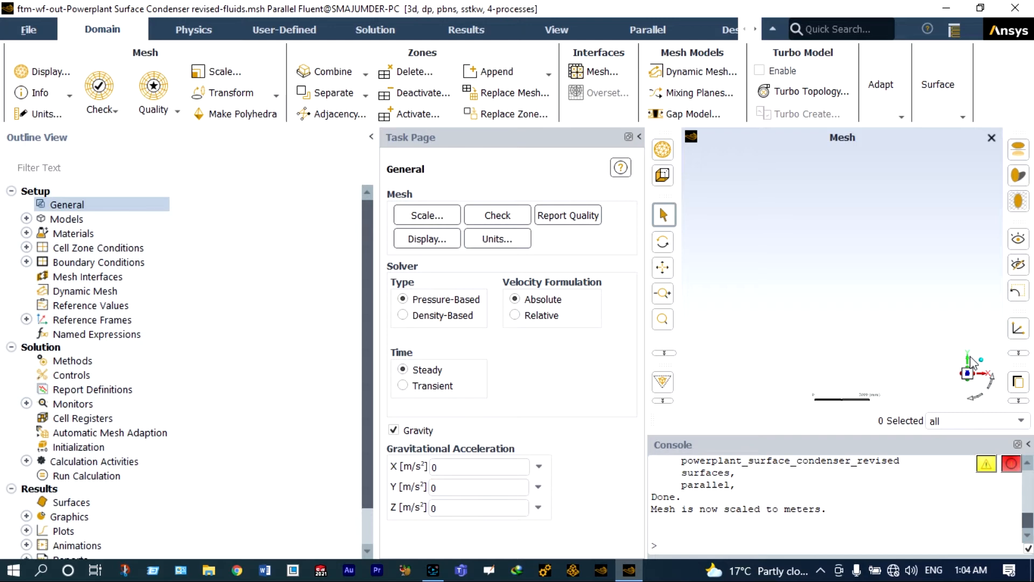
scroll(971, 357, "up", 3)
left_click(435, 487)
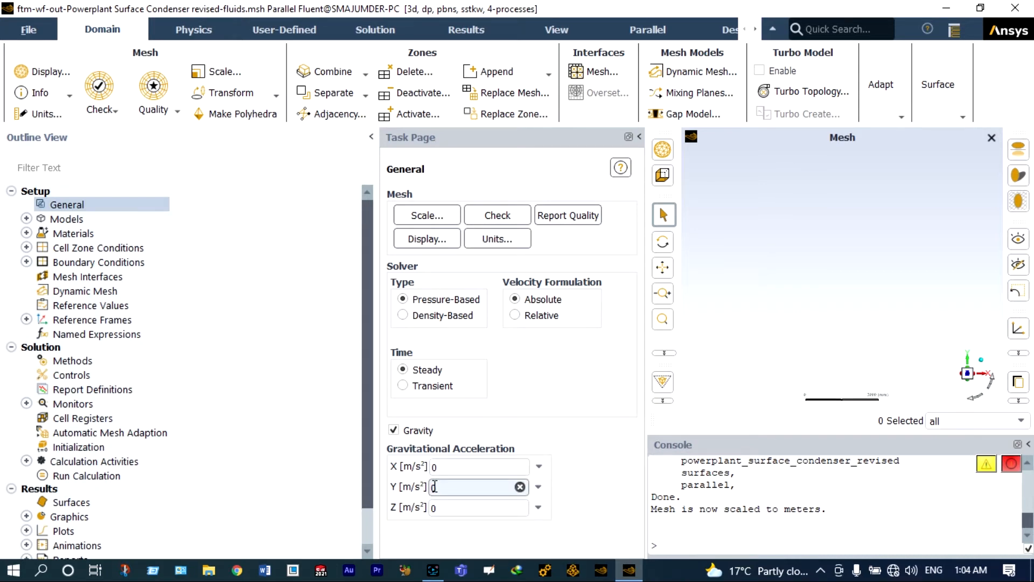
type("-9.81")
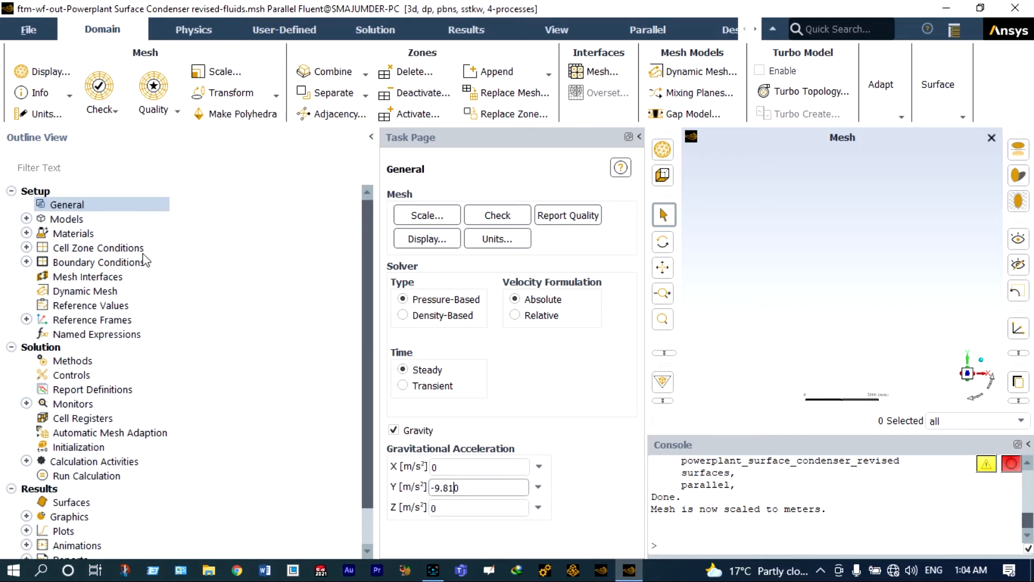
double_click(69, 220)
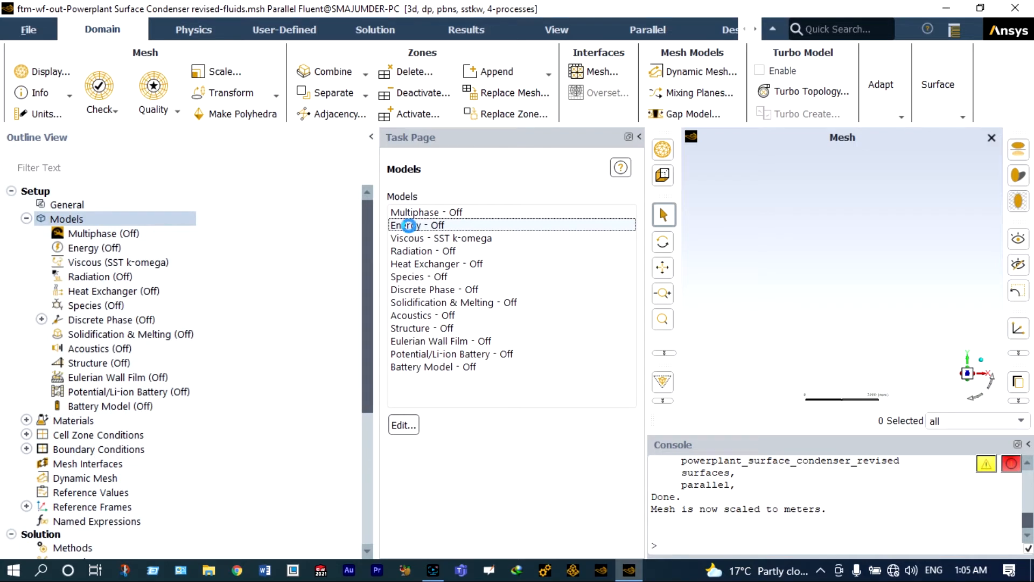
- Turn on the energy equation
double_click(409, 227)
left_click(400, 335)
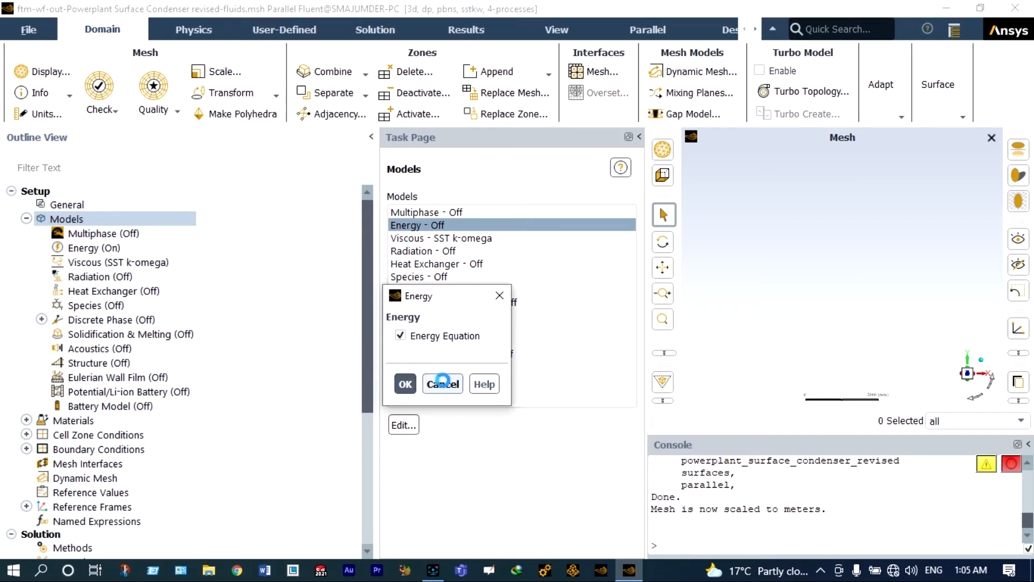
left_click(406, 384)
- Accept the Realizable k-epsilon viscous model with Scalable Wall Functions
double_click(415, 238)
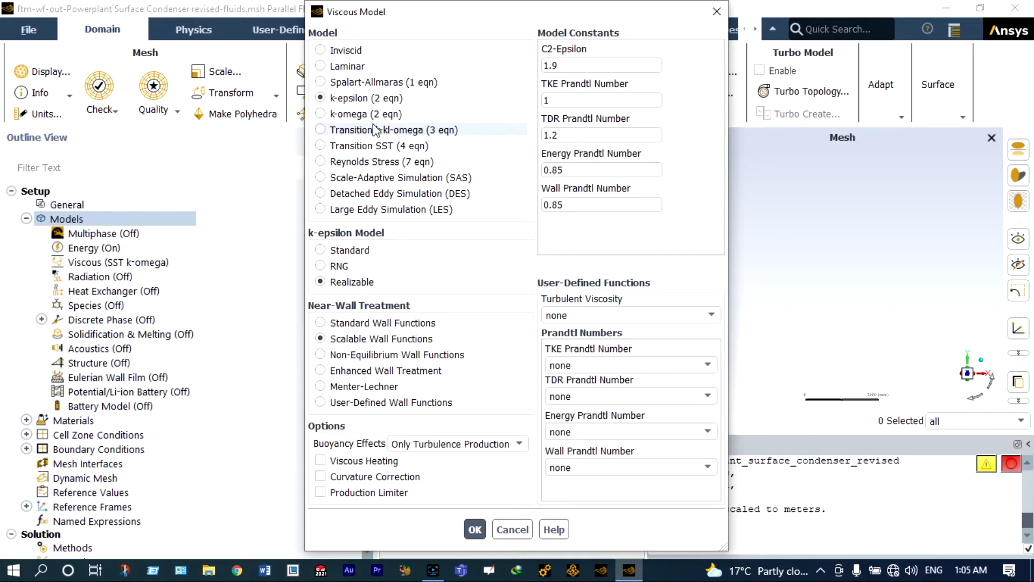
left_click(475, 529)
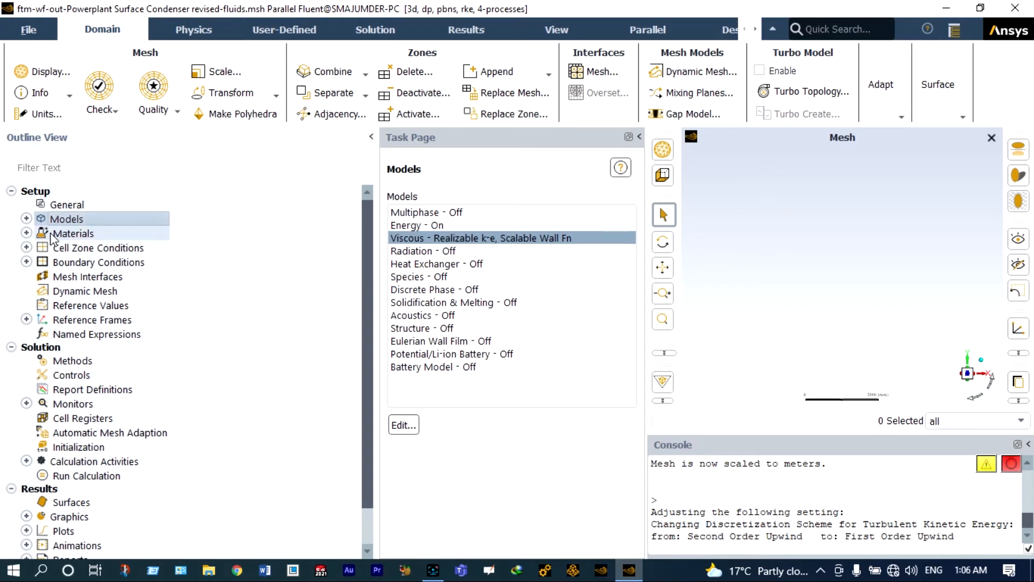
left_click(27, 234)
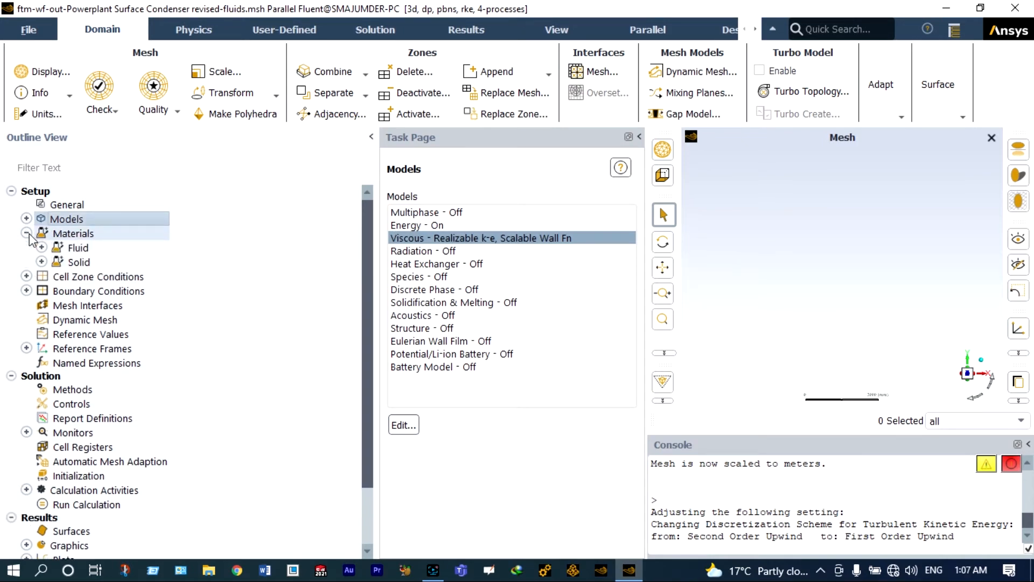
- Copy water-liquid from the Fluent database into the case's fluid materials
left_click(41, 248)
double_click(90, 263)
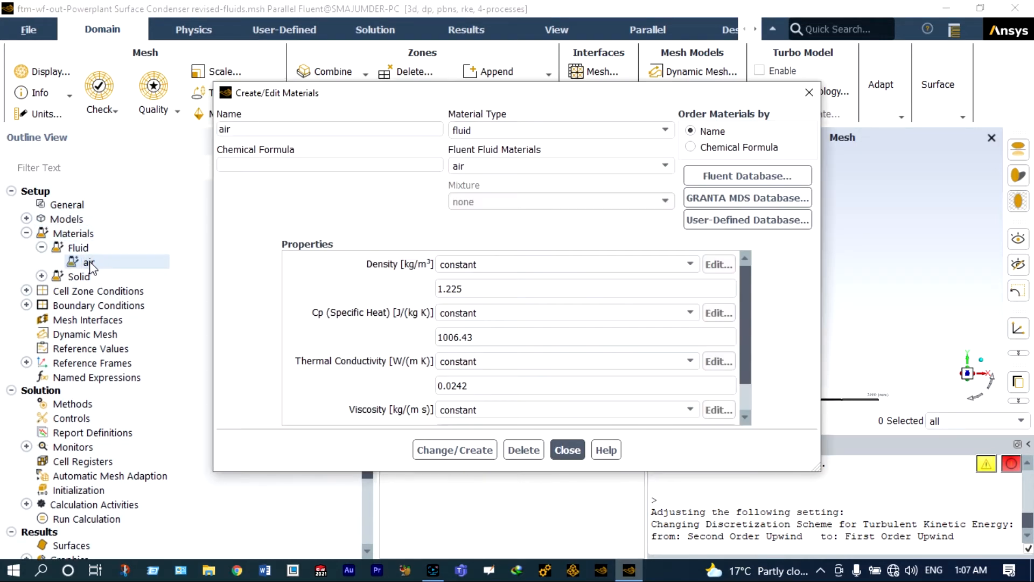
left_click(744, 179)
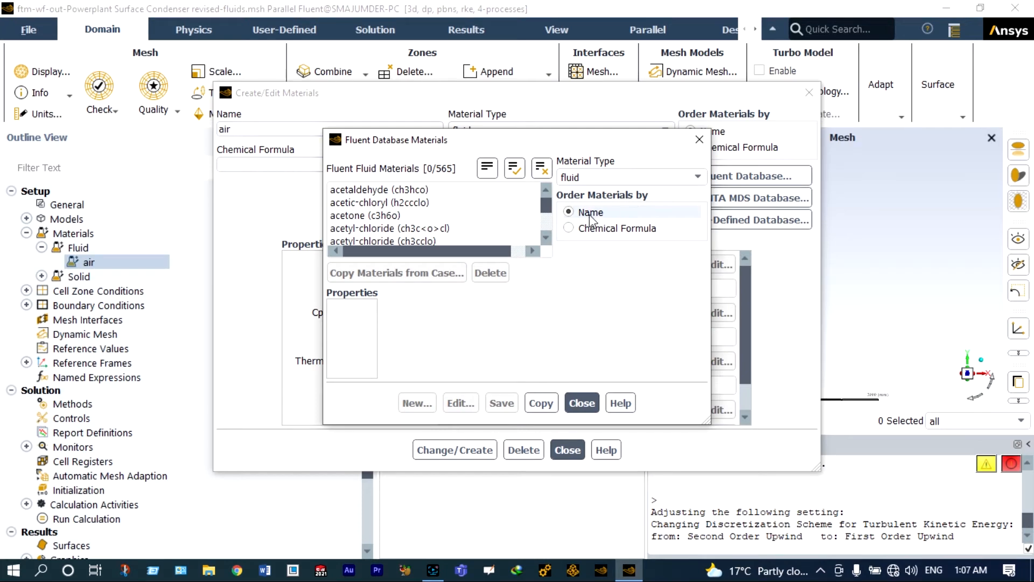
left_click_drag(541, 203, 541, 225)
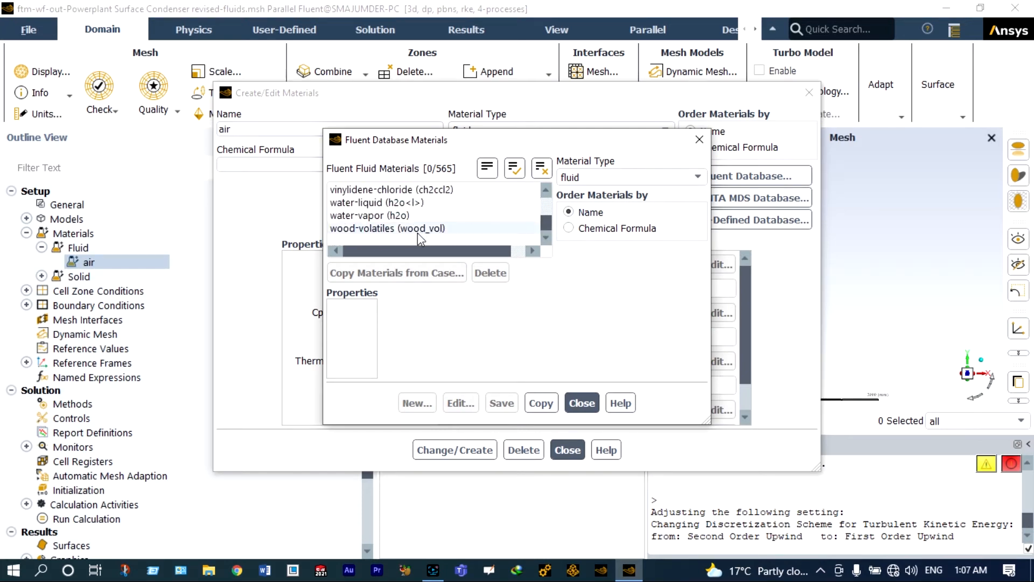
left_click(395, 202)
left_click(608, 530)
- Copy copper from the database's solid materials and close both material dialogs
left_click(765, 177)
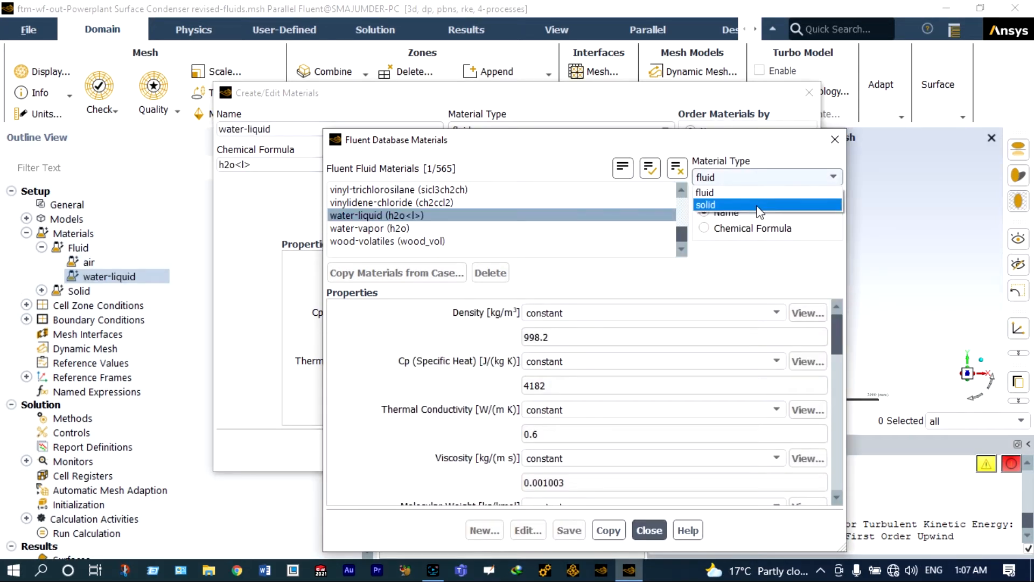
left_click(756, 205)
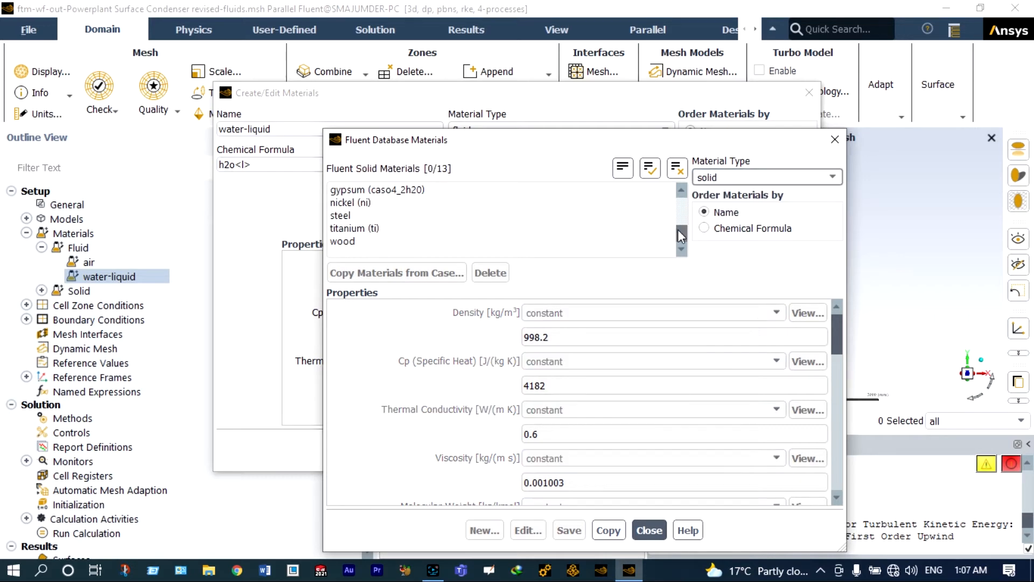
left_click_drag(678, 231, 678, 213)
left_click(356, 215)
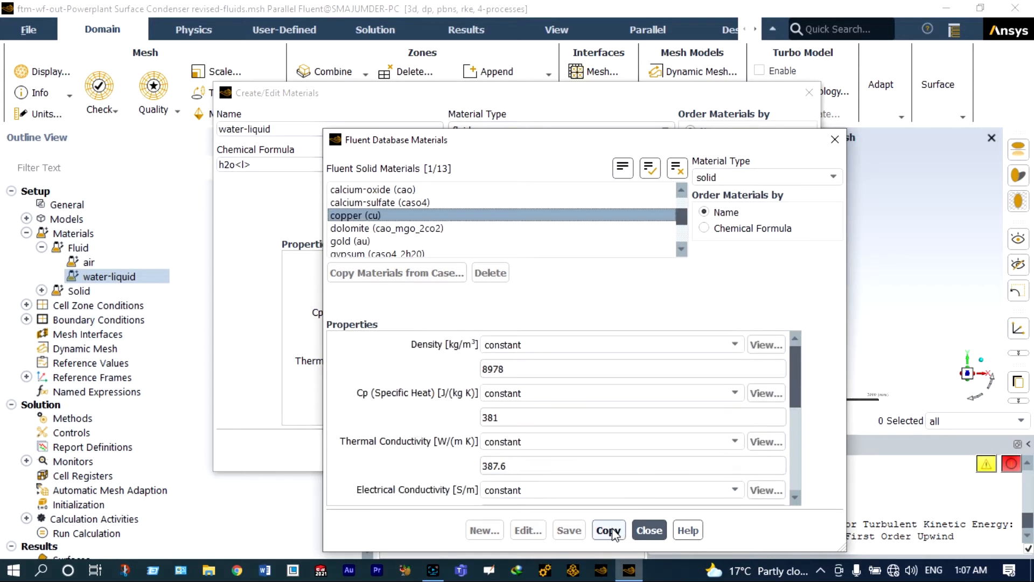
left_click(612, 529)
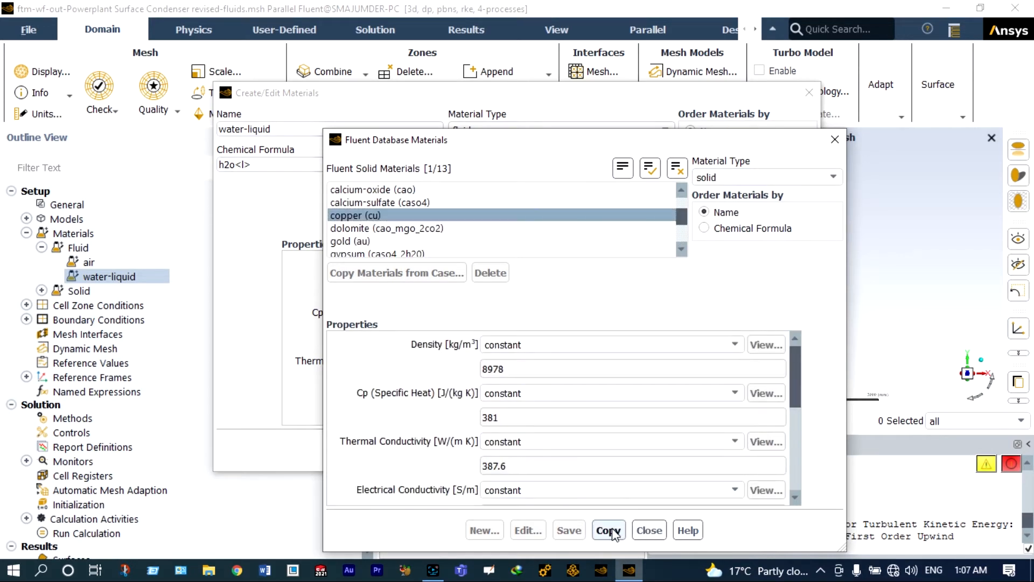
left_click(649, 530)
left_click(566, 448)
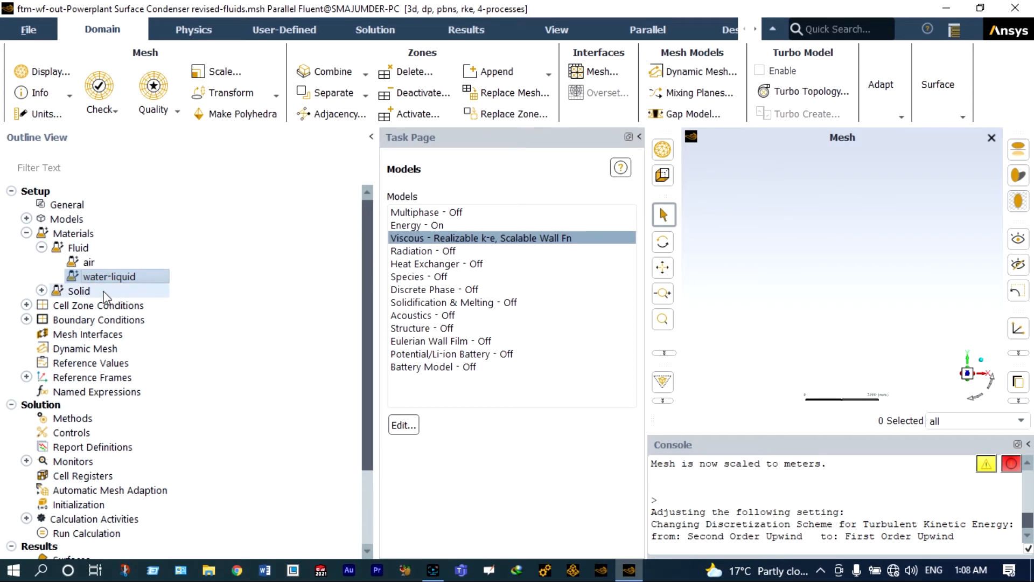
left_click(42, 291)
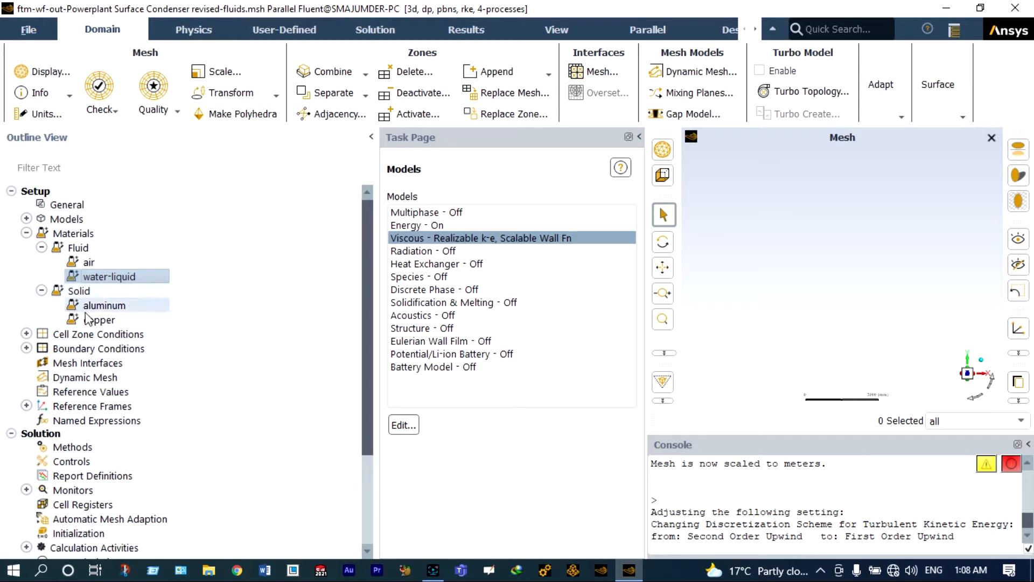
- Assign water-liquid to the cold-water-region fluid zone
left_click(26, 334)
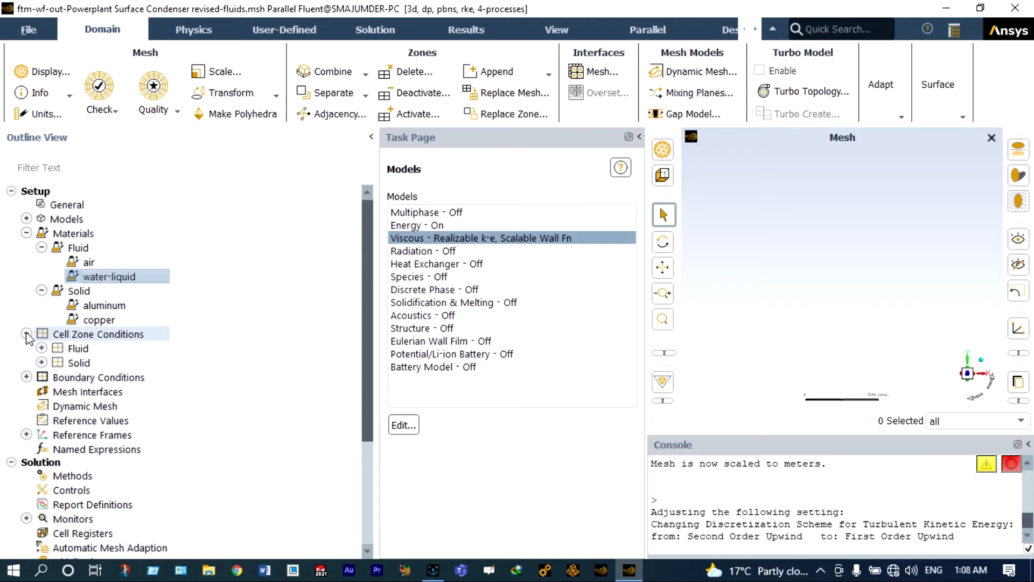
left_click(42, 348)
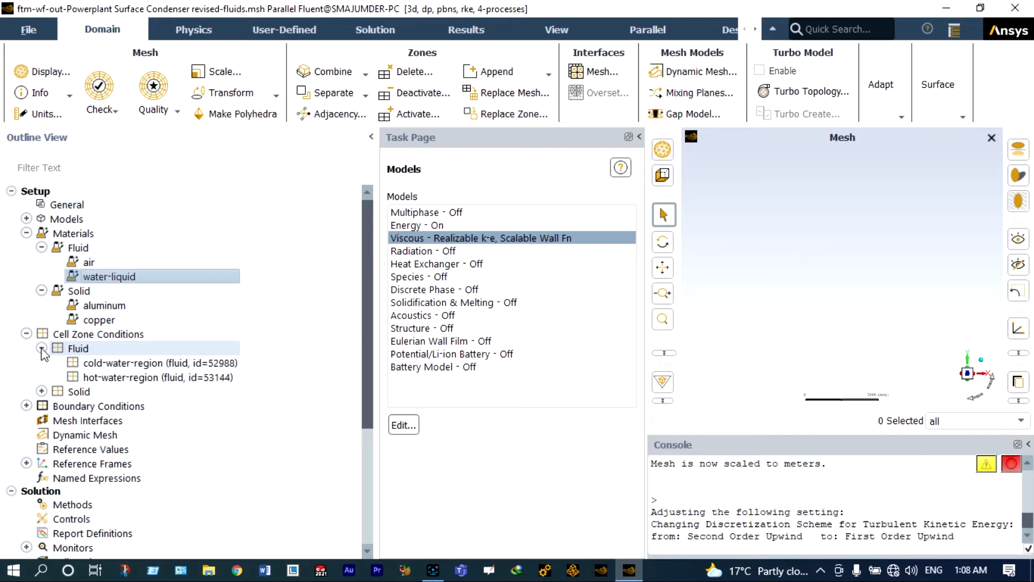
left_click(93, 366)
double_click(92, 365)
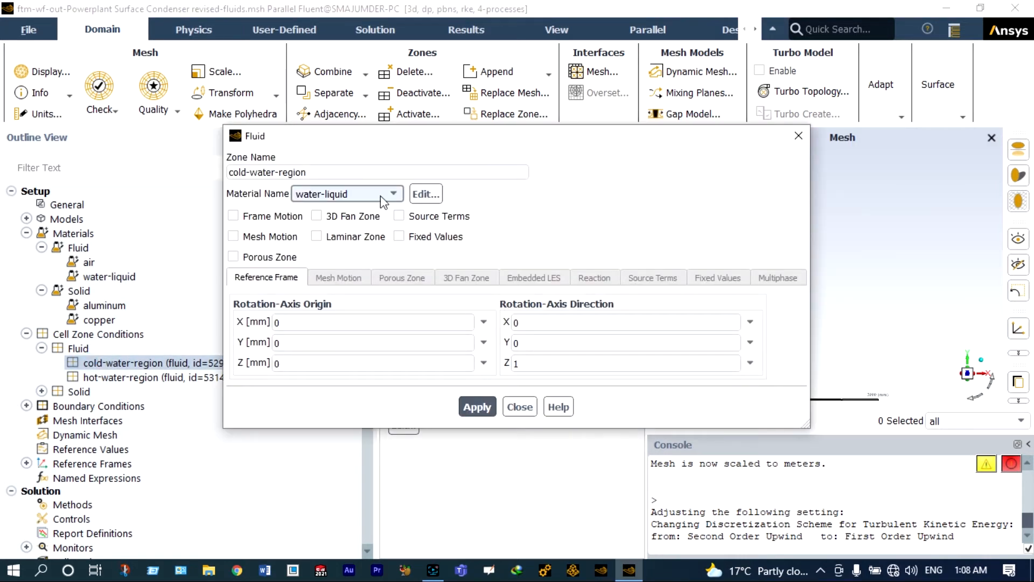
left_click(478, 407)
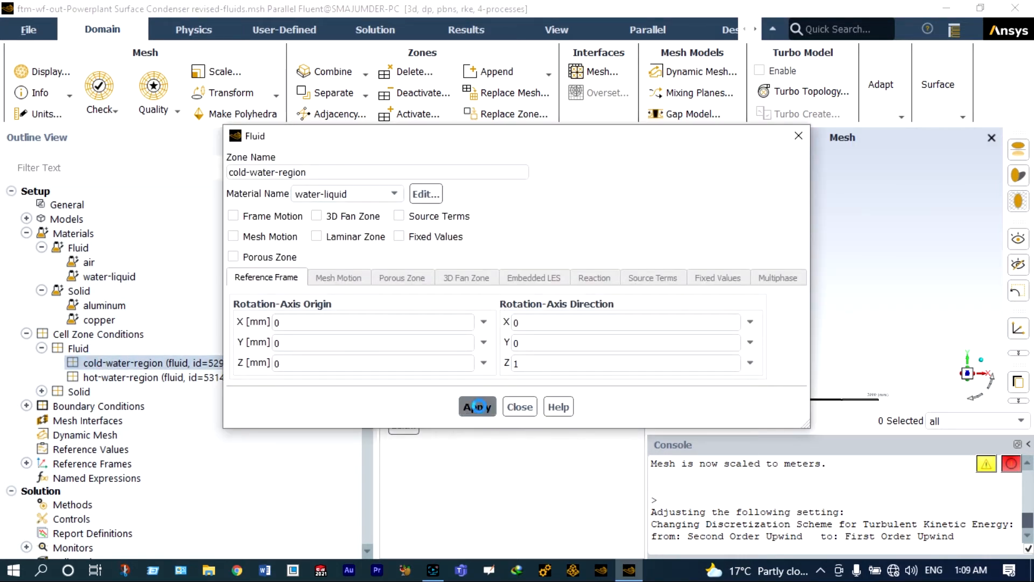
left_click(518, 407)
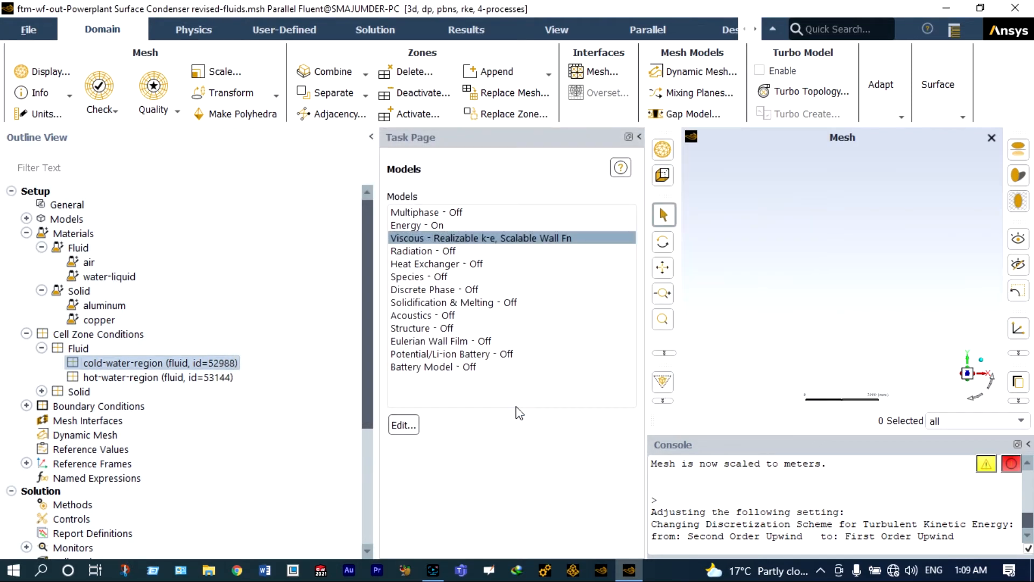
- Assign water-liquid to the hot-water-region fluid zone
left_click(117, 379)
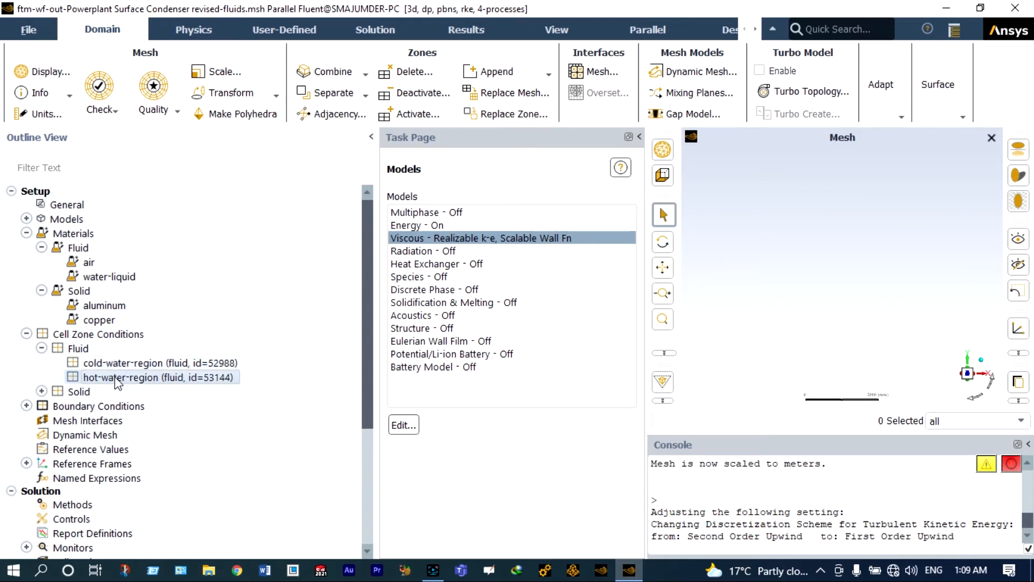
double_click(118, 378)
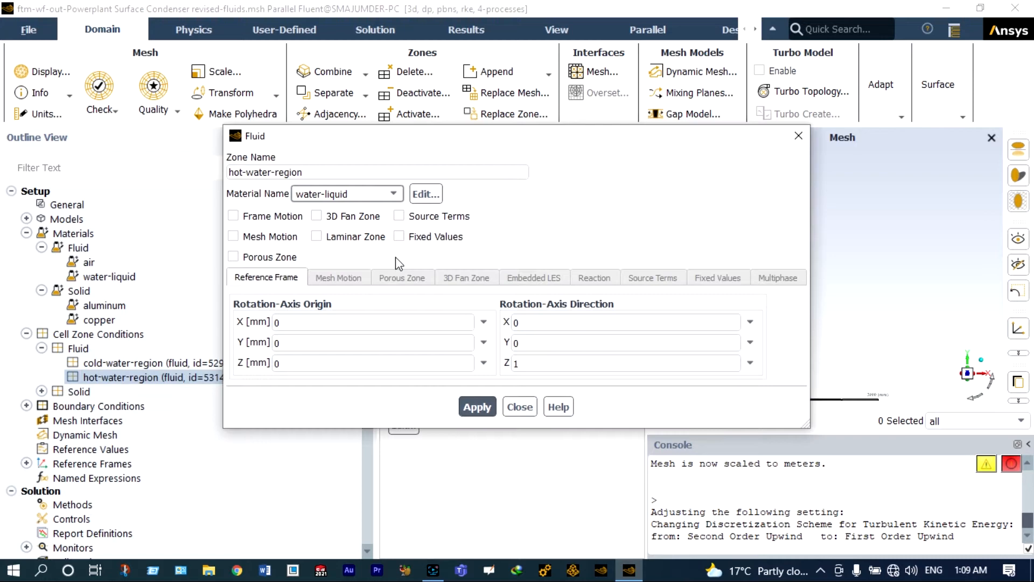
left_click(472, 411)
left_click(517, 406)
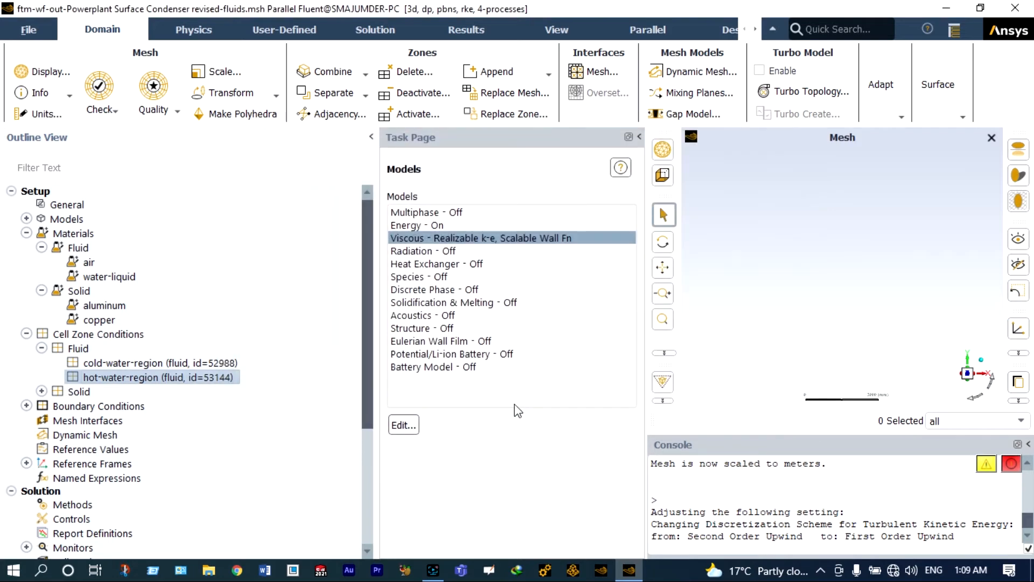
- Make copper the material of the powerplant_surface_condenser_revised solid zone
left_click(42, 391)
double_click(208, 407)
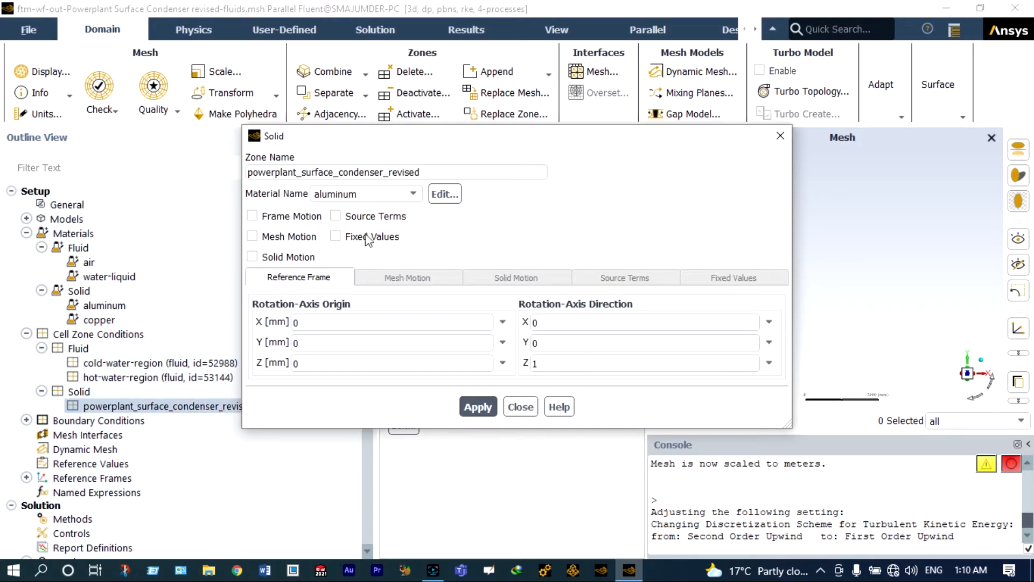
left_click(408, 197)
left_click(328, 209)
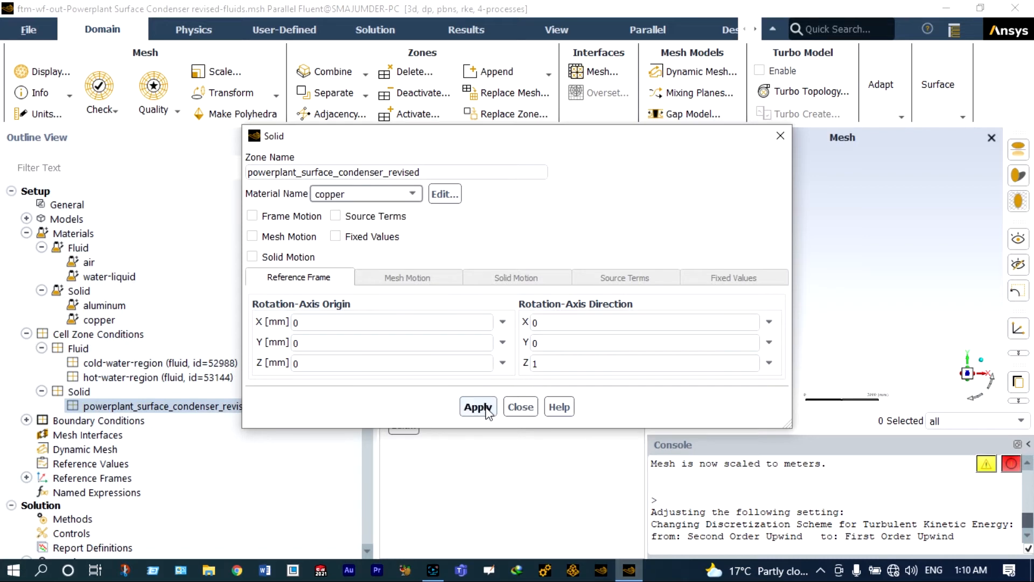
left_click(478, 407)
left_click(521, 407)
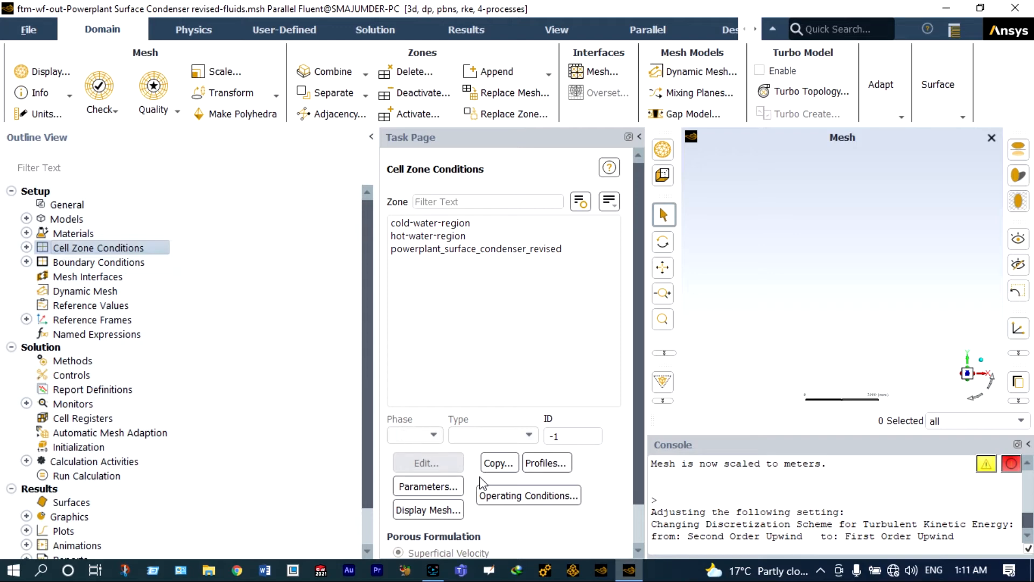
- Set the operating temperature to 30 °C
left_click(486, 495)
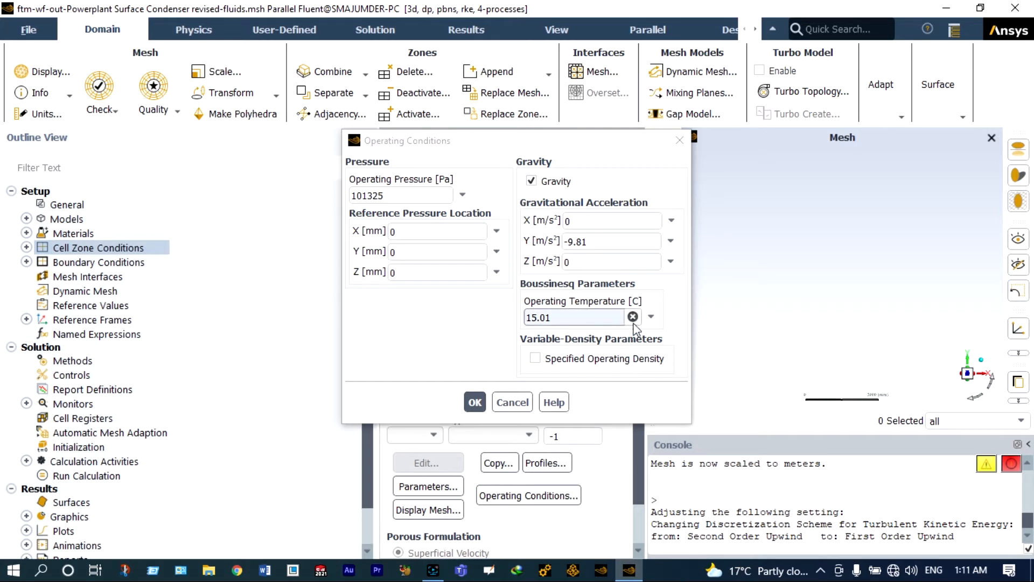
left_click(562, 318)
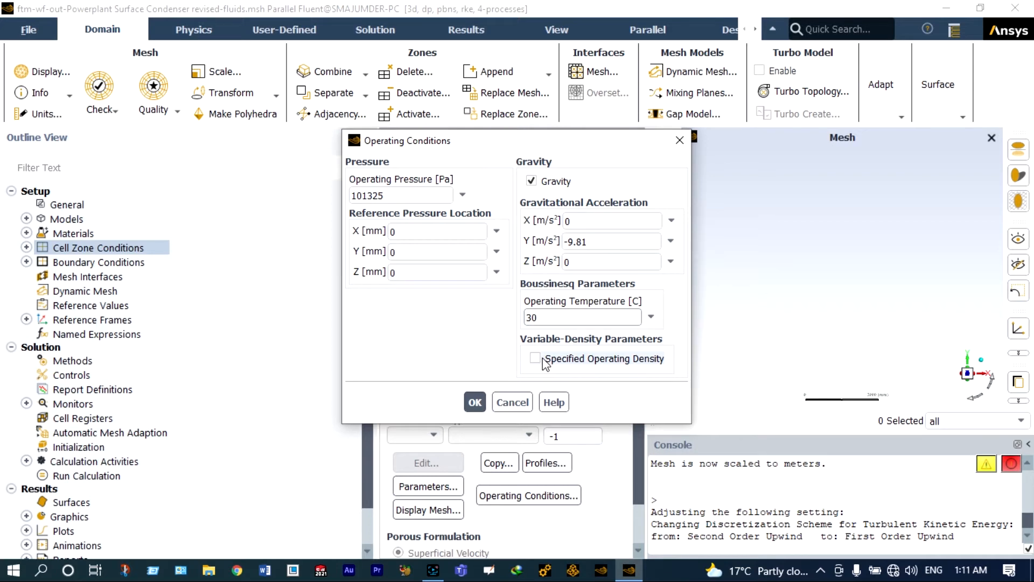
key("Return")
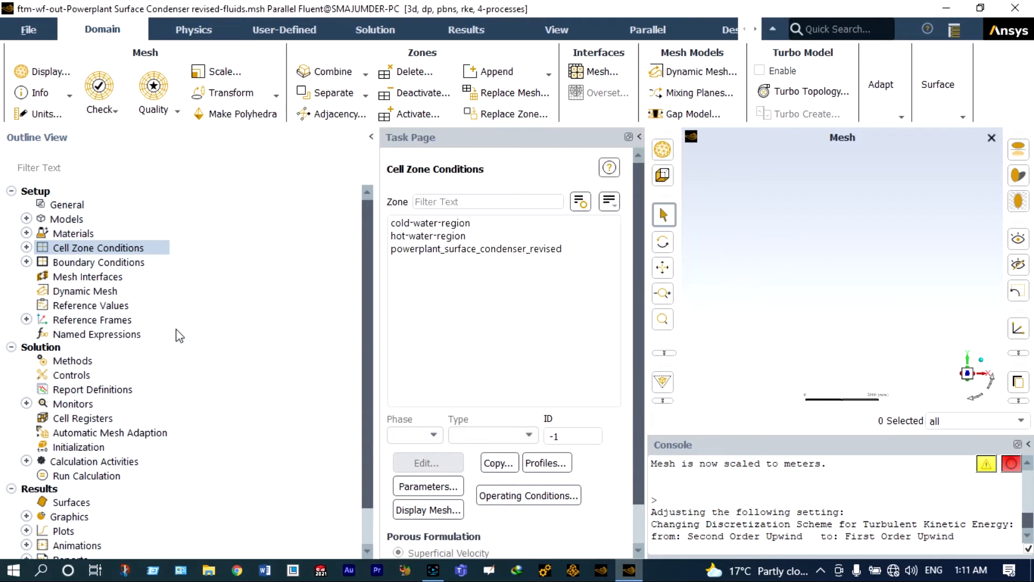
- Give the cap1 velocity inlet a thermal temperature of 30, applied and closed
double_click(123, 264)
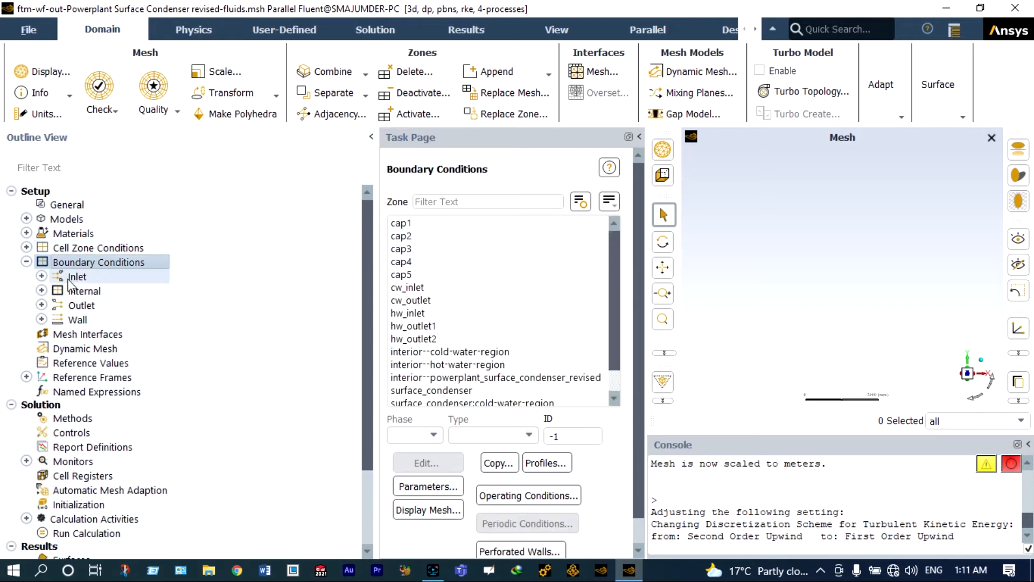
left_click(42, 277)
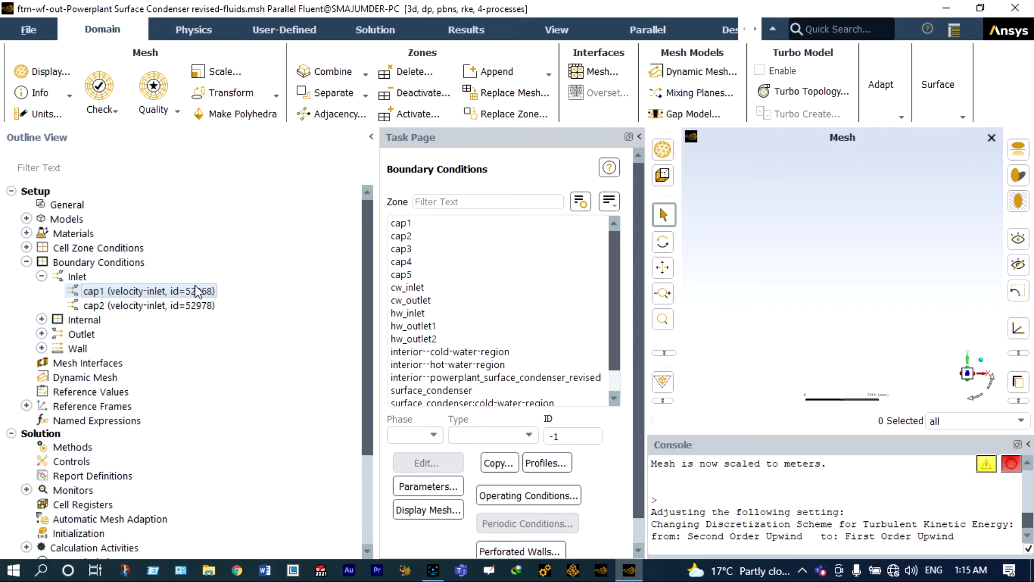
double_click(197, 291)
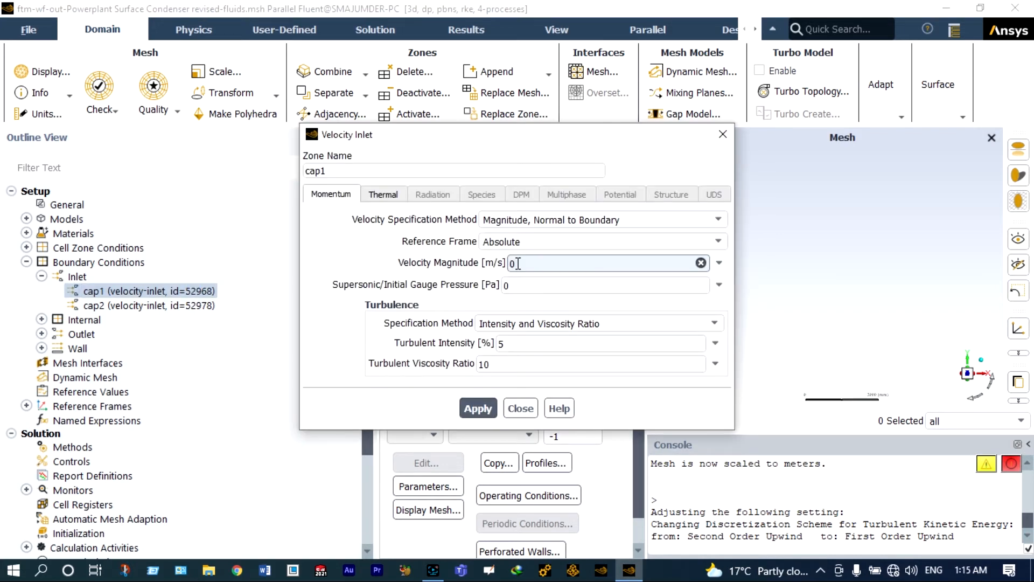
left_click(383, 193)
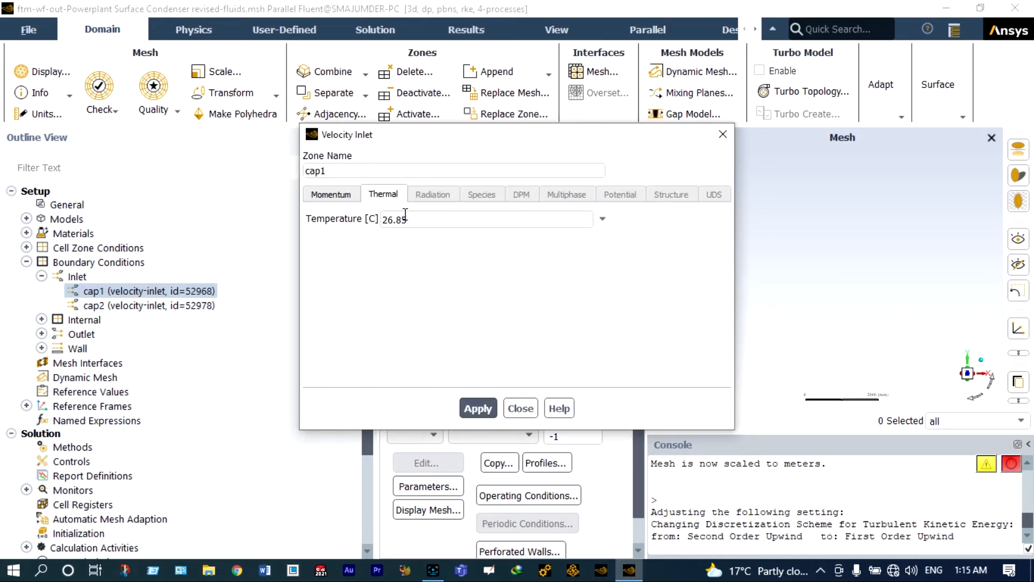
double_click(409, 218)
type("30")
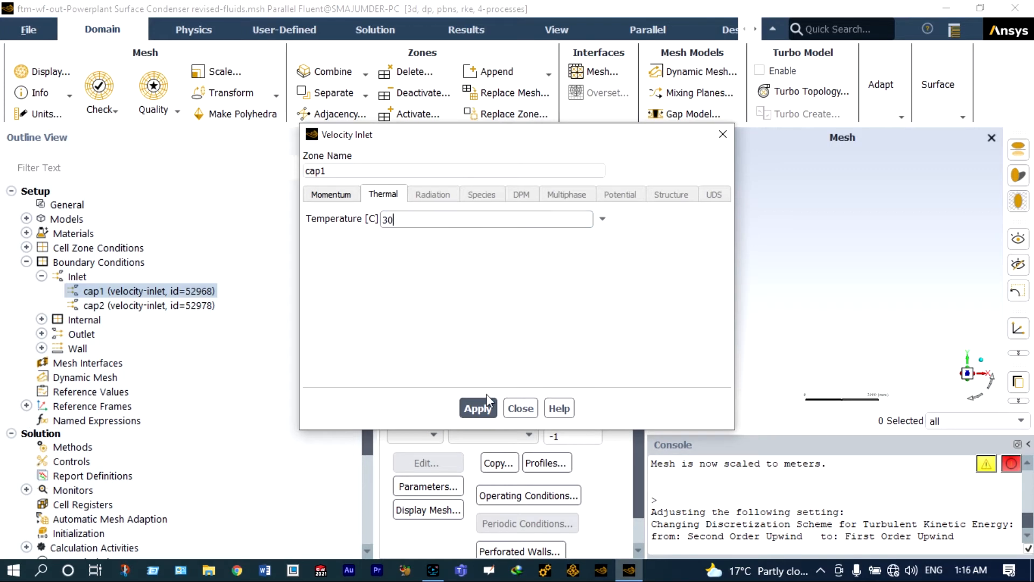
left_click(478, 408)
left_click(520, 408)
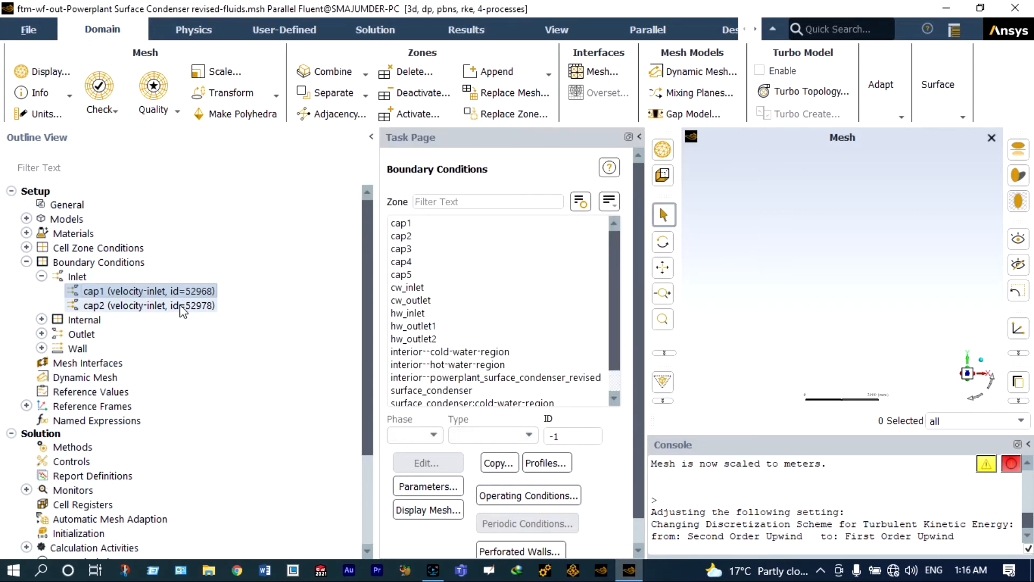
- Set the cap2 inlet's velocity magnitude to 0.01 m/s
left_click(183, 311)
left_click(179, 305)
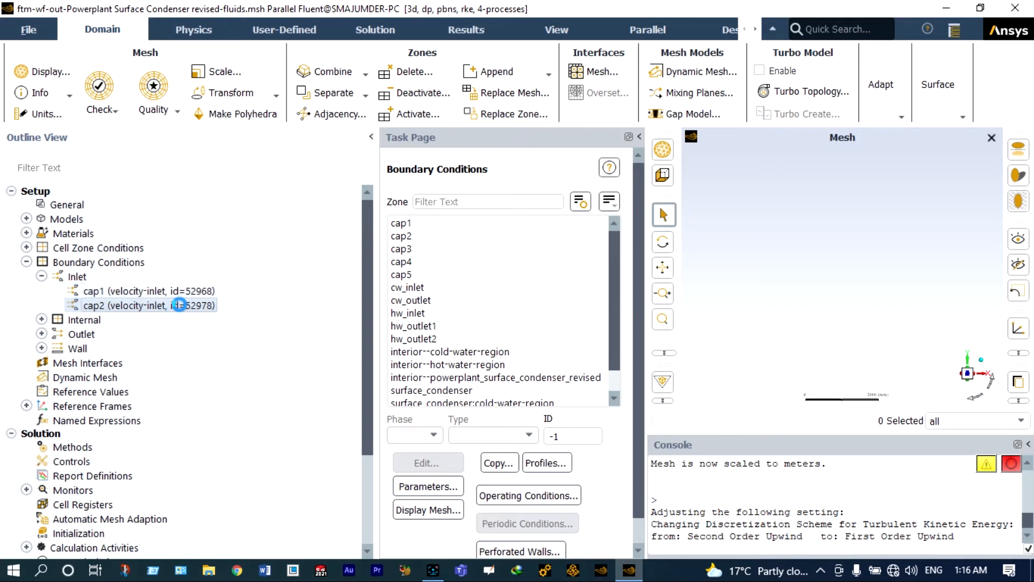
double_click(180, 304)
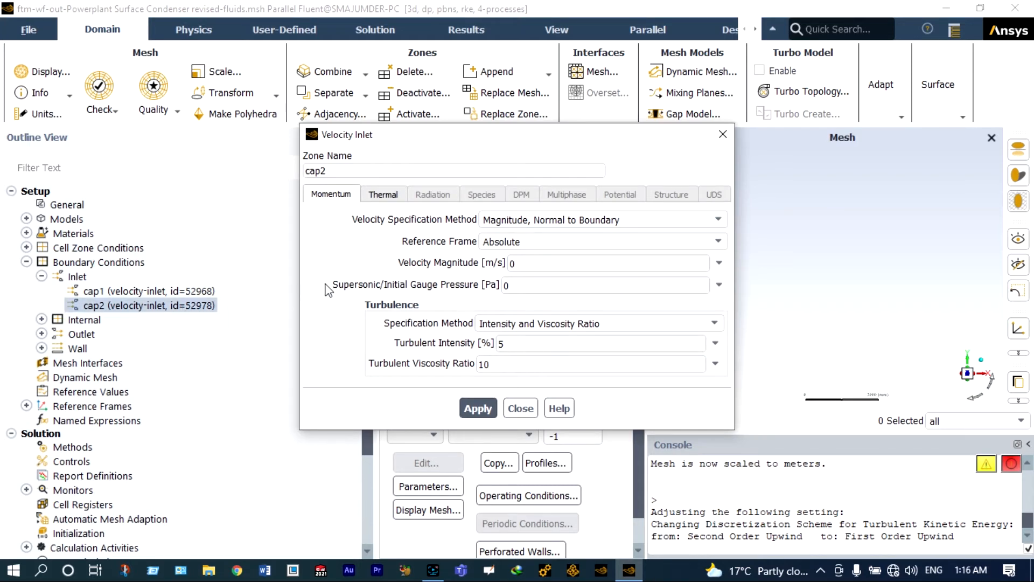
left_click(509, 263)
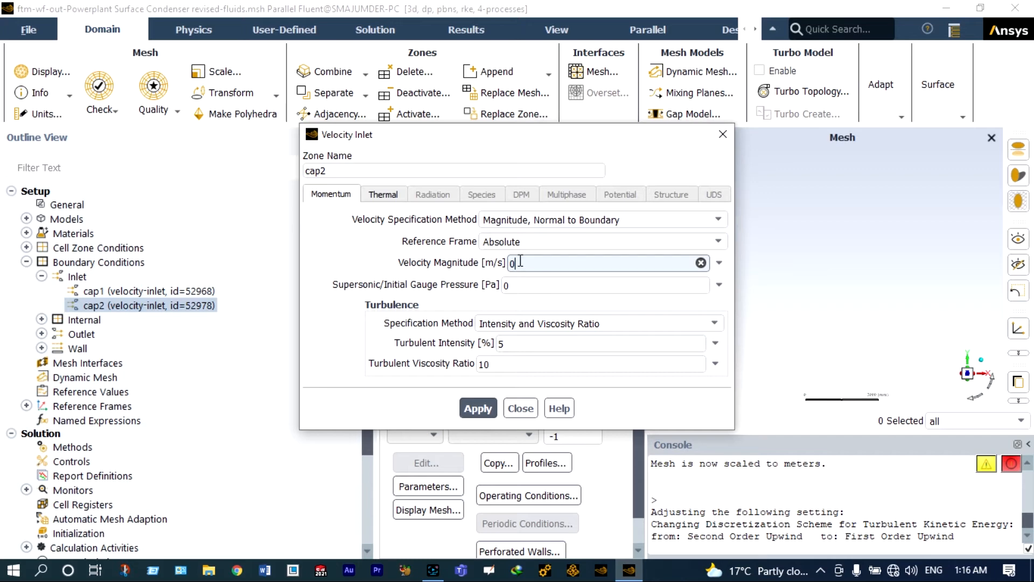
type("01")
left_click(516, 264)
type(".")
left_click(478, 408)
- Replace cap2's 26.85 inlet temperature with 100 °C and close its settings
left_click(382, 194)
left_click(409, 218)
key("BackSpace")
key("BackSpace")
key("BackSpace")
key("BackSpace")
key("BackSpace")
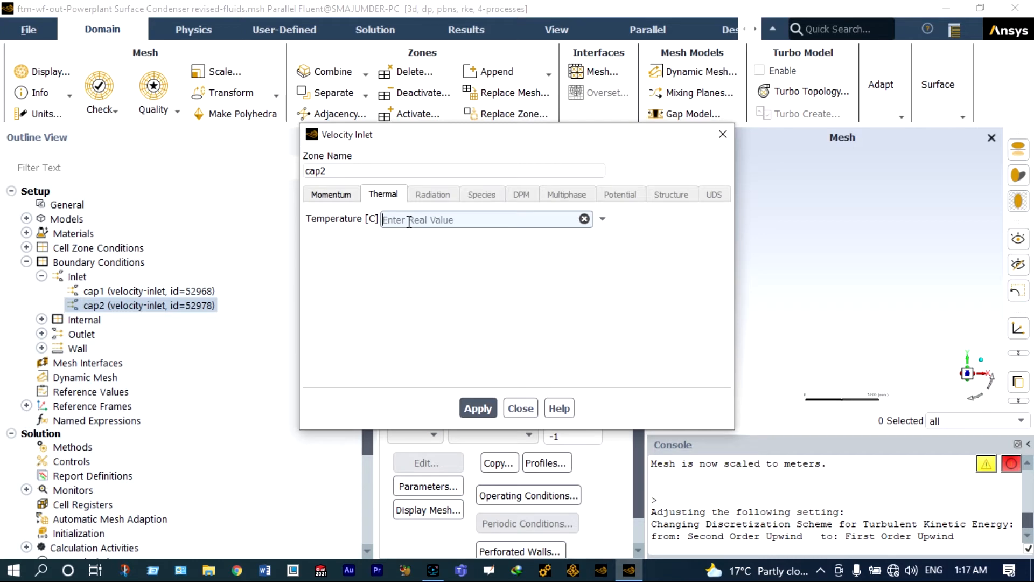
type("100")
left_click(479, 409)
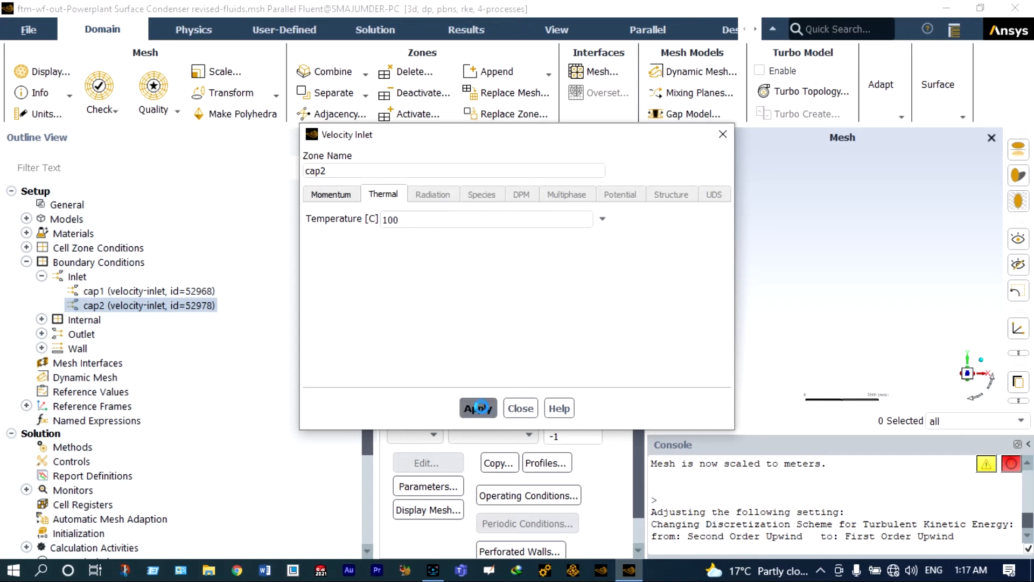
left_click(520, 409)
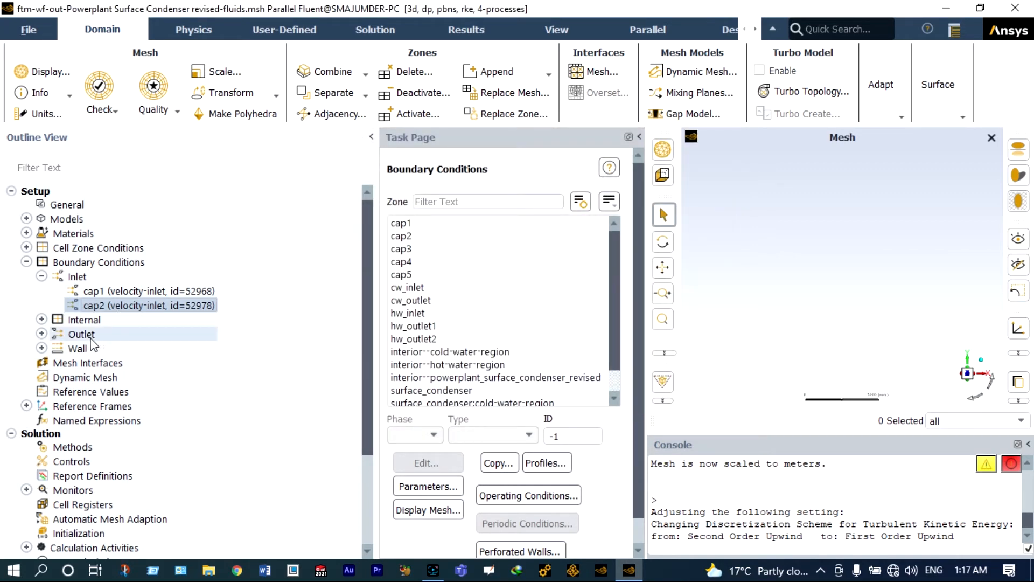
- Apply cap3's outlet settings and confirm cap4's 30 °C backflow total temperature
left_click(43, 332)
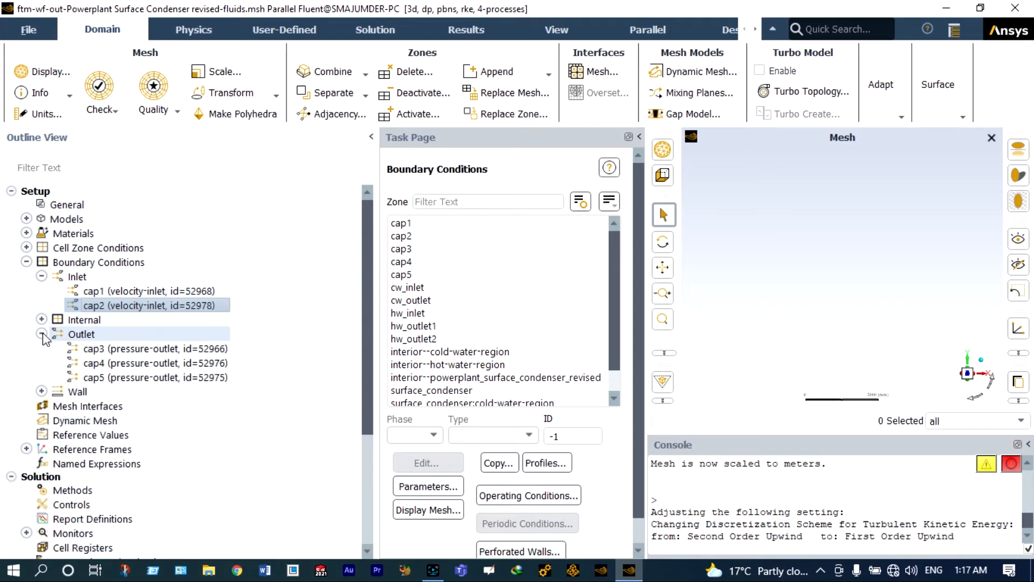
double_click(160, 348)
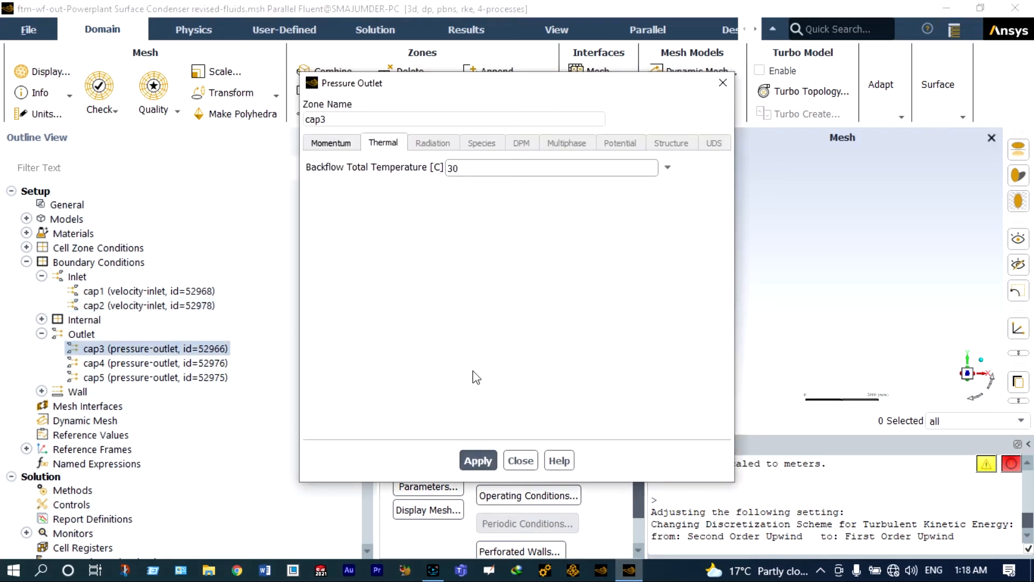
left_click(478, 459)
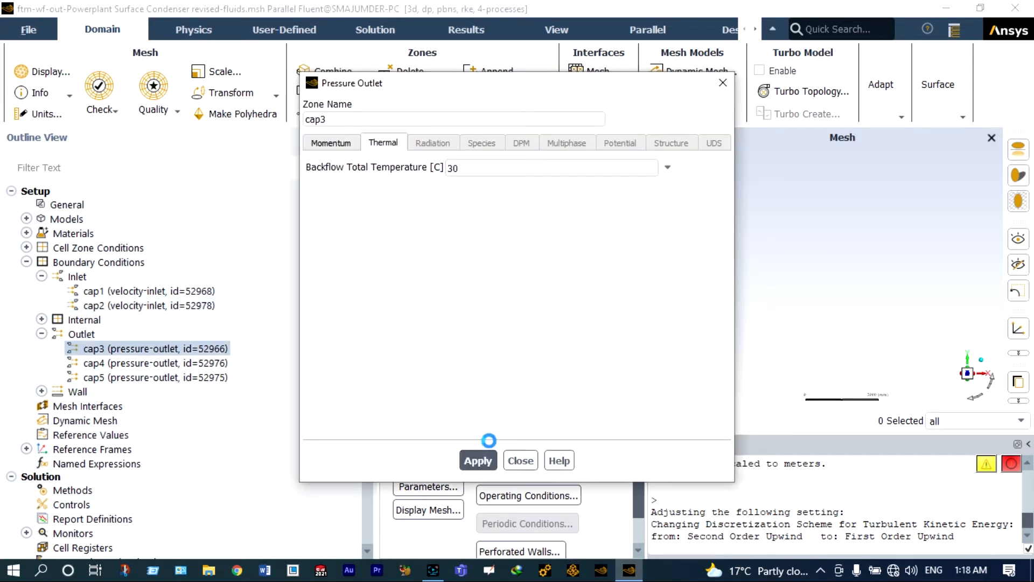
left_click(520, 461)
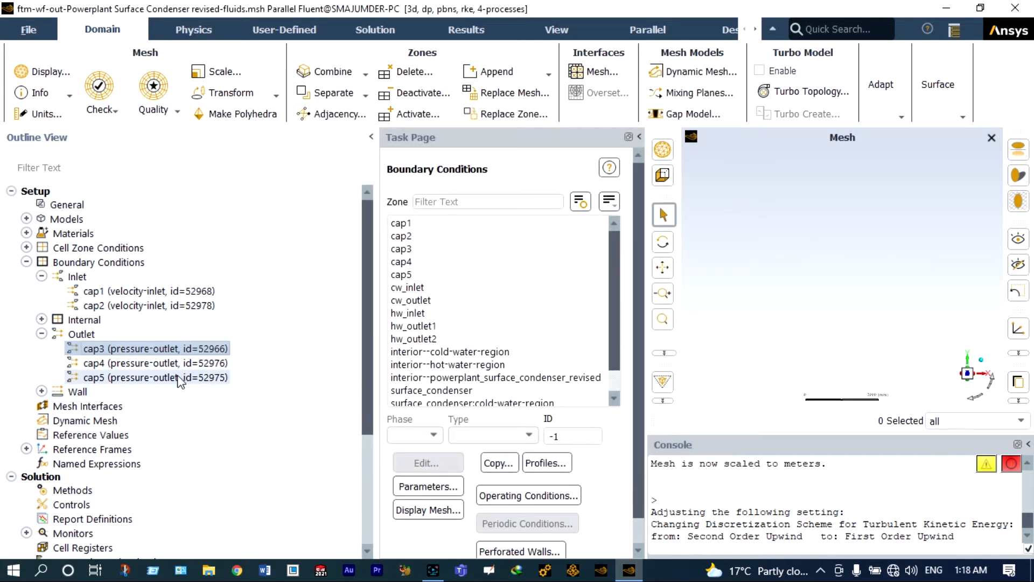
left_click(179, 363)
double_click(179, 363)
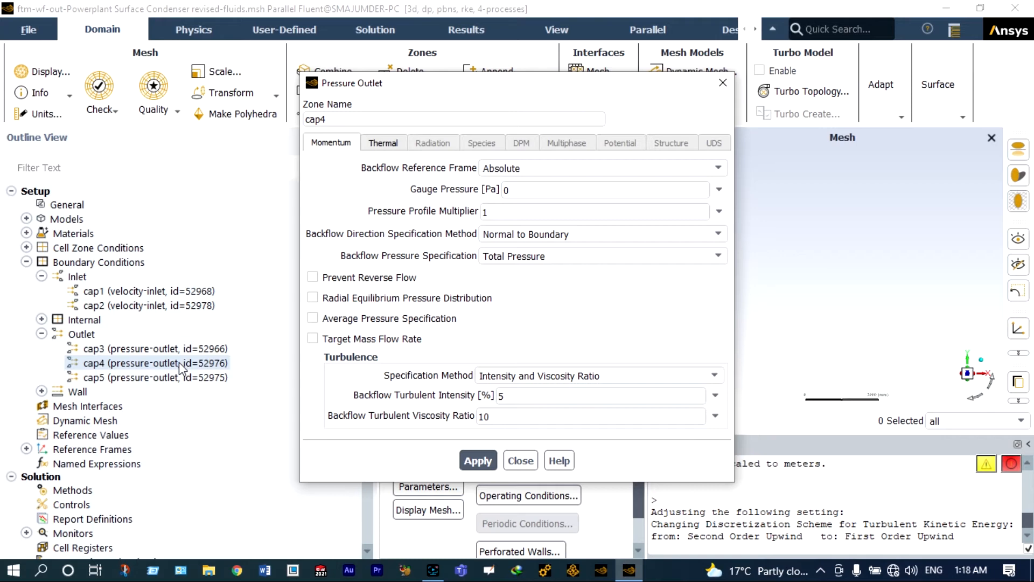
left_click(383, 142)
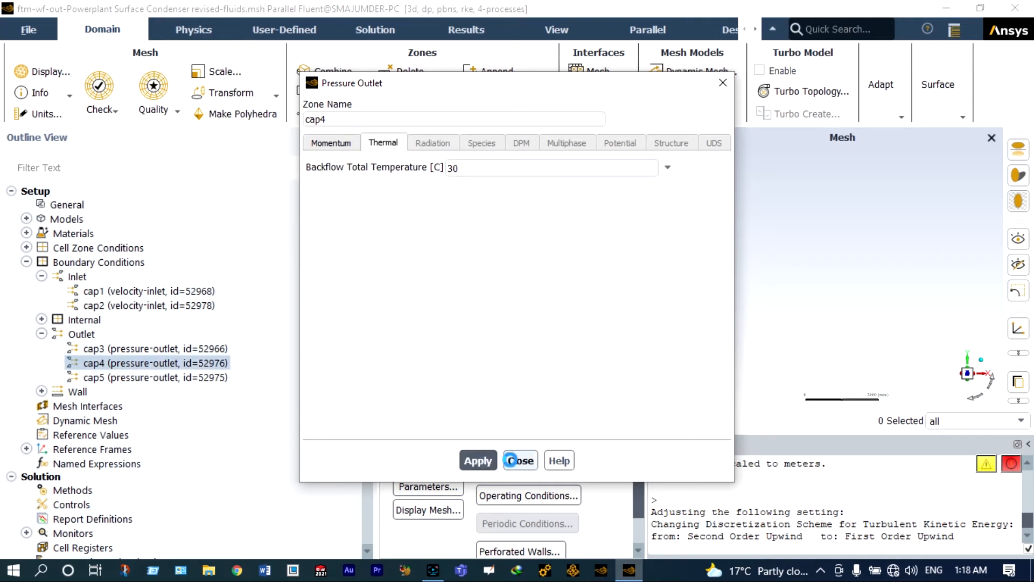
left_click(520, 459)
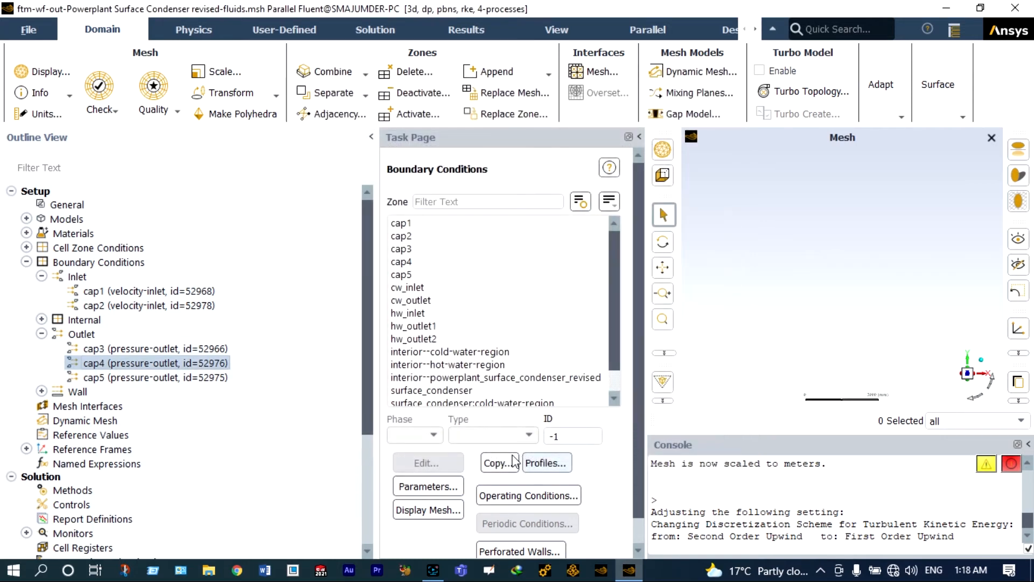
- Apply the 30 °C backflow total temperature on the cap5 outlet
left_click(195, 379)
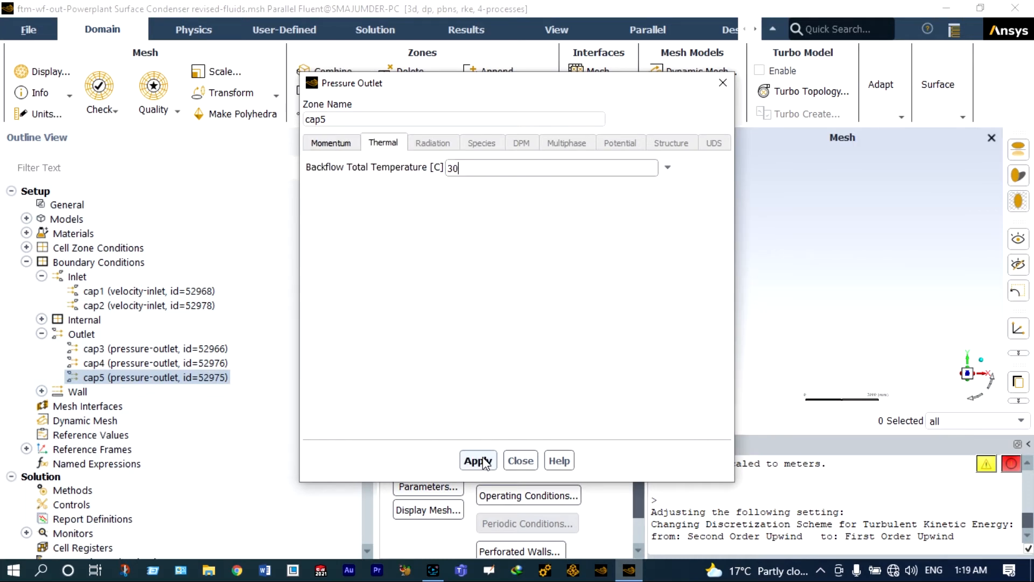
left_click(483, 458)
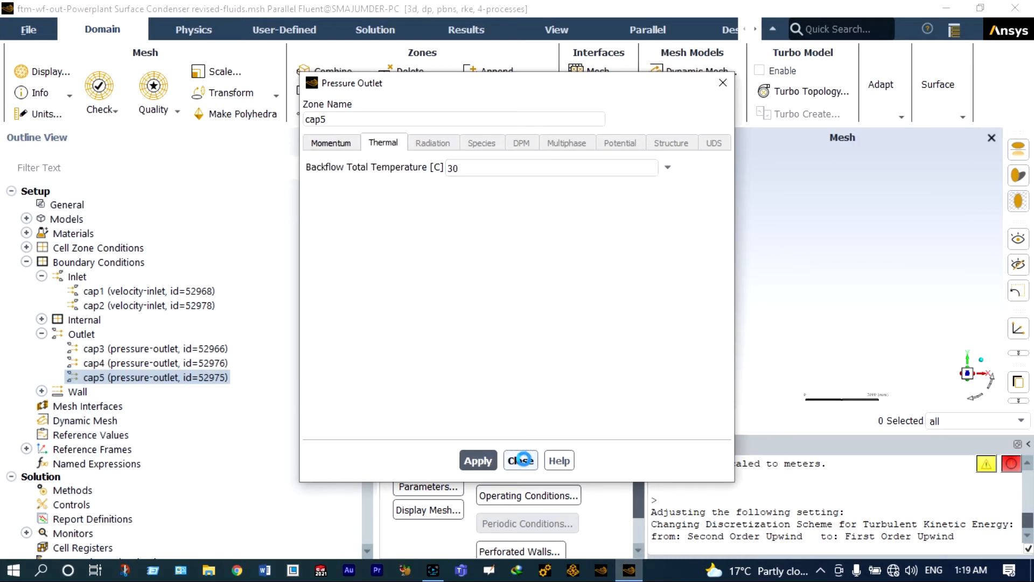
left_click(521, 460)
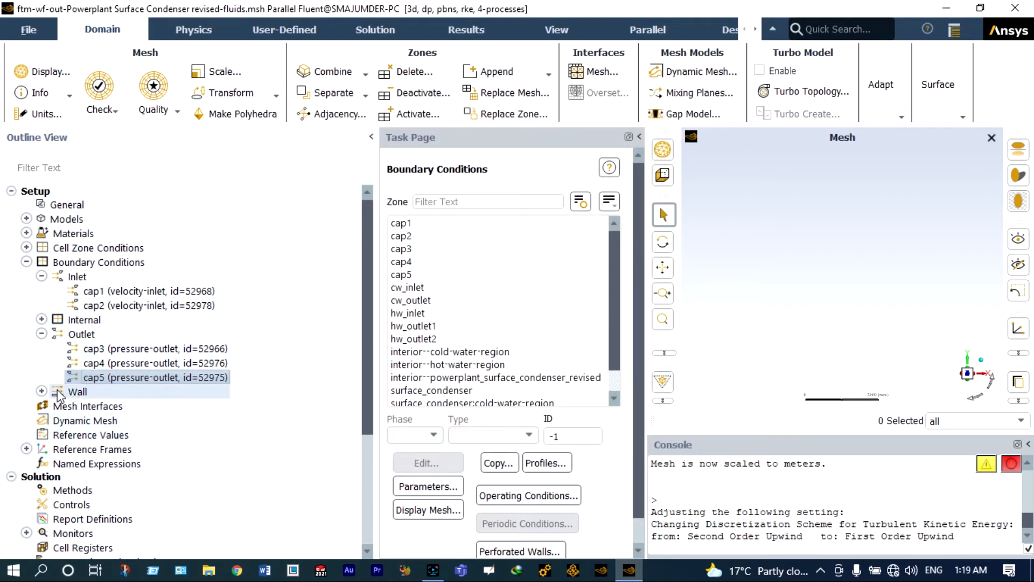
left_click(41, 391)
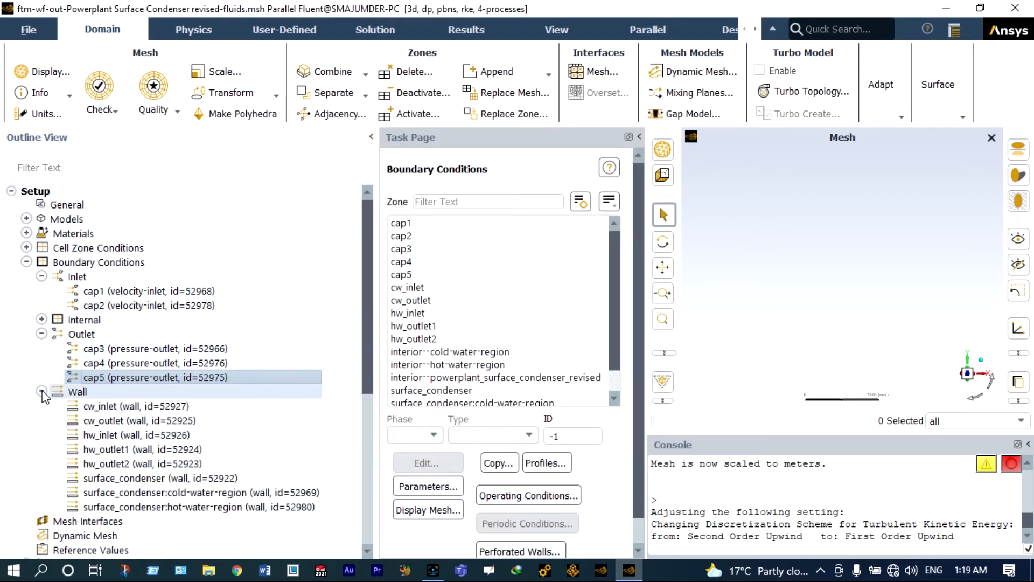
- Open the cw_inlet wall settings and set its wall material to copper
left_click(175, 407)
double_click(174, 405)
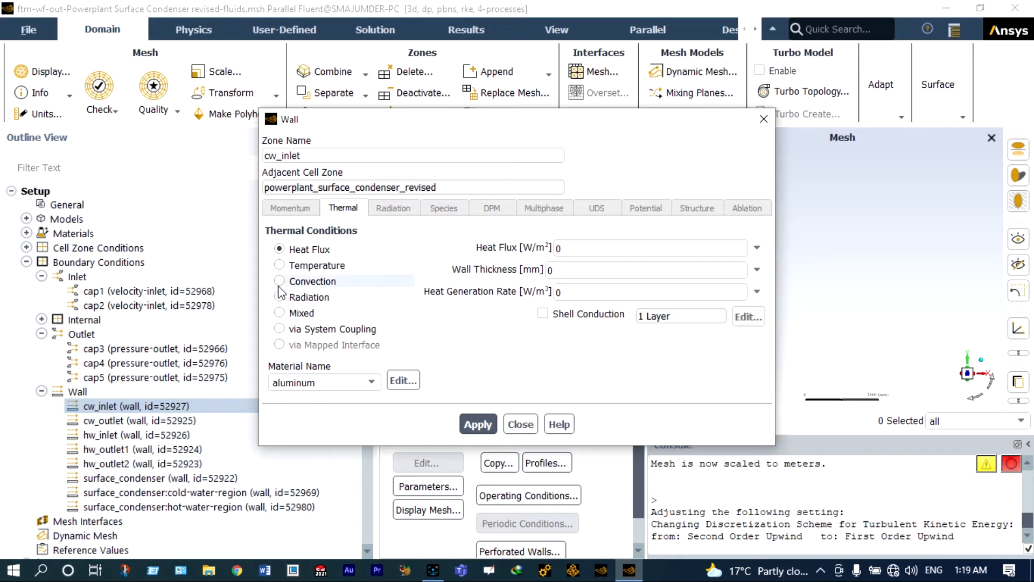
left_click(298, 382)
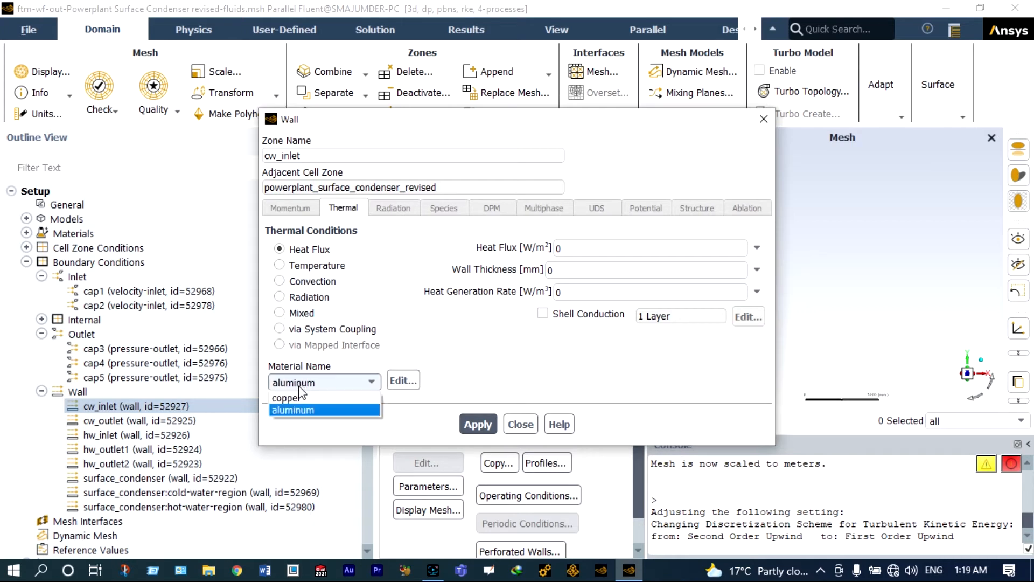
left_click(296, 397)
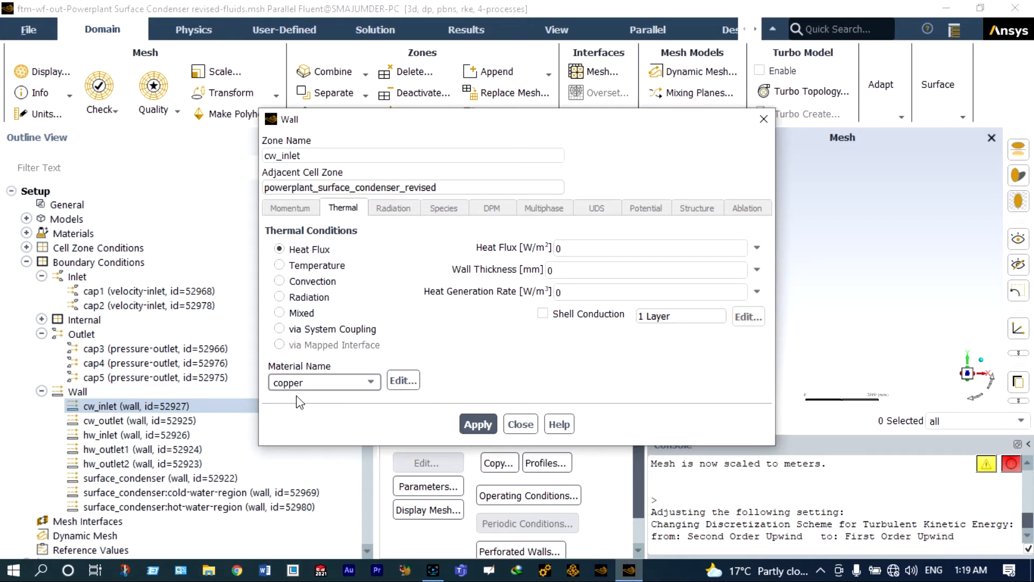
- Apply a convection condition: 20 W/(m² K) coefficient, 30 °C free stream, 0.01 mm thickness
left_click(280, 281)
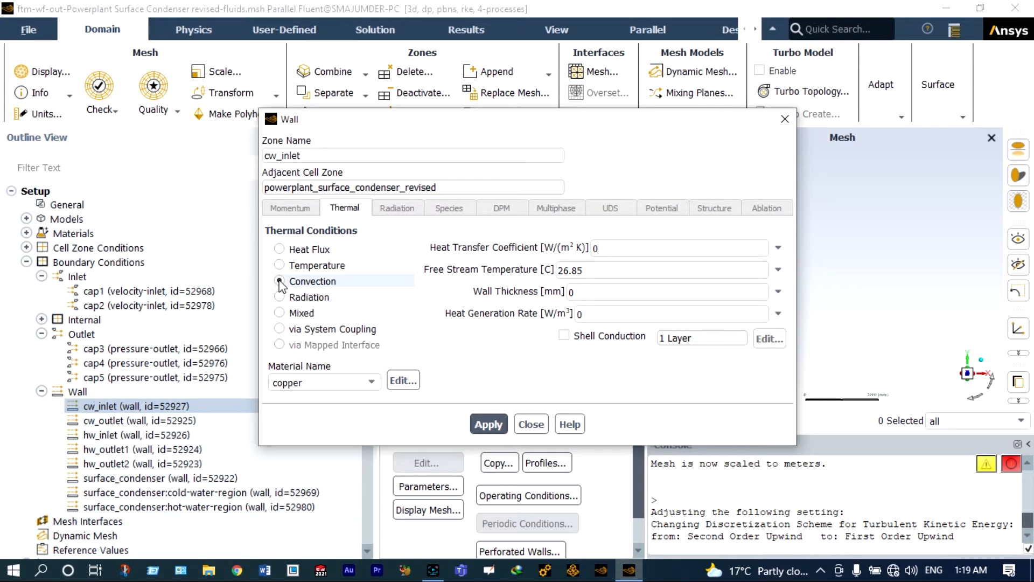
left_click(594, 248)
type("2")
left_click(584, 269)
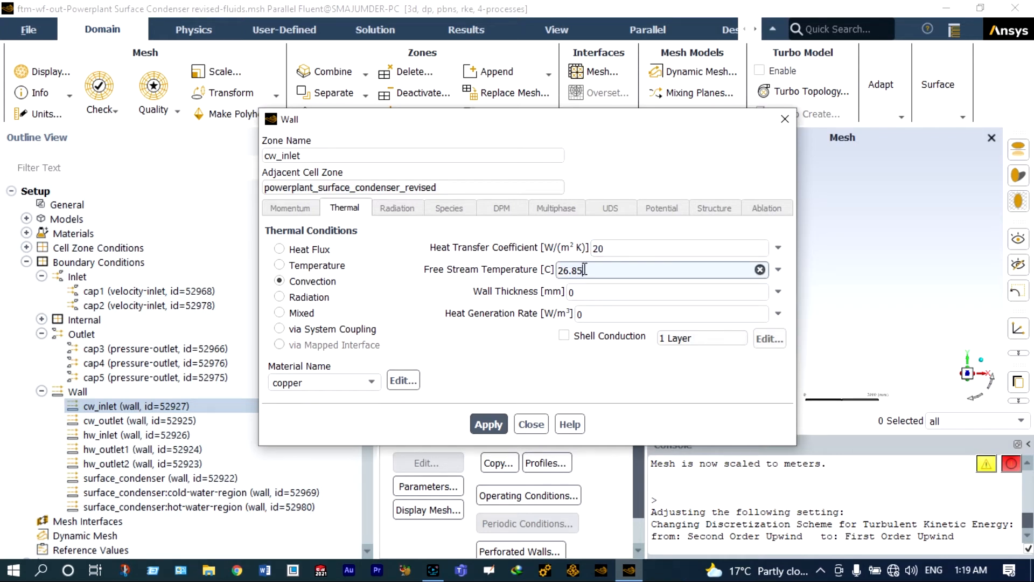
key("BackSpace")
key("BackSpace")
key("BackSpace")
key("BackSpace")
key("BackSpace")
type("30")
left_click(585, 291)
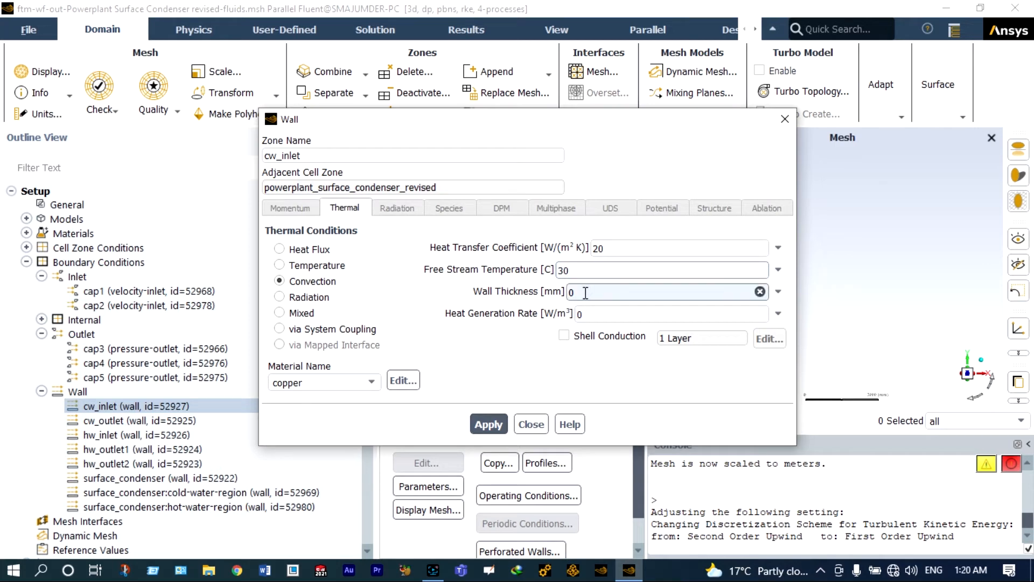
type(".")
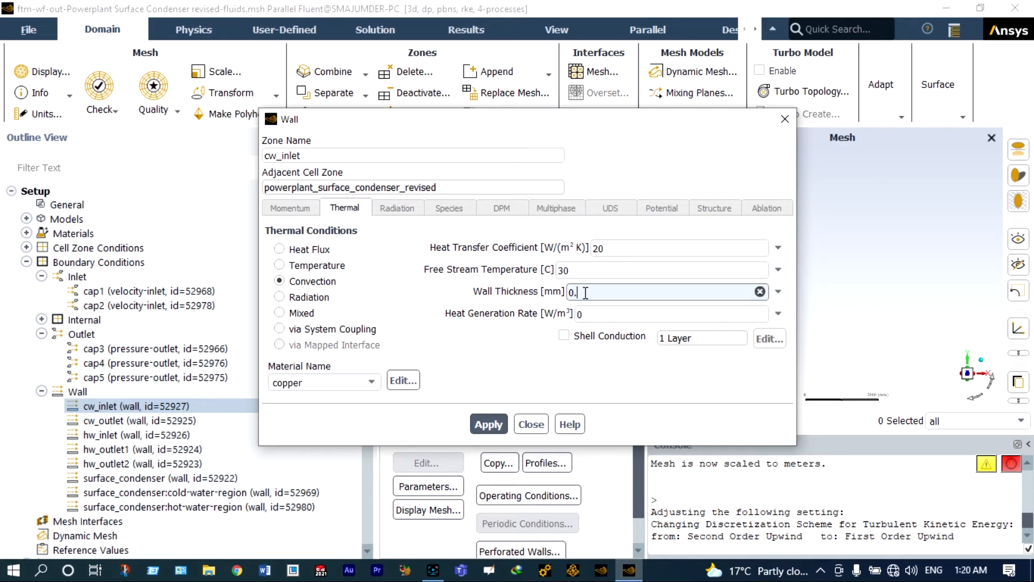
type("01")
left_click(495, 423)
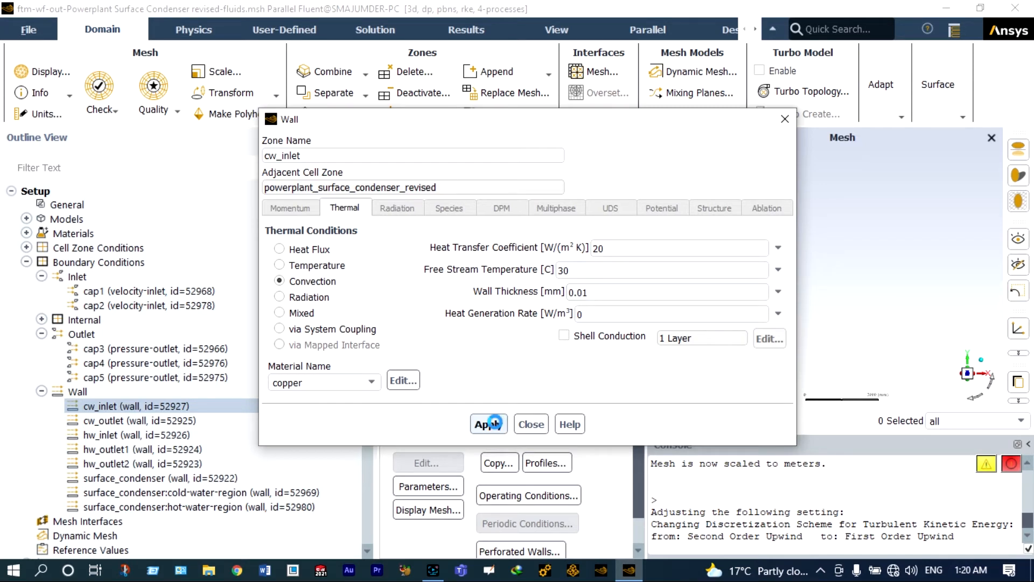
left_click(526, 424)
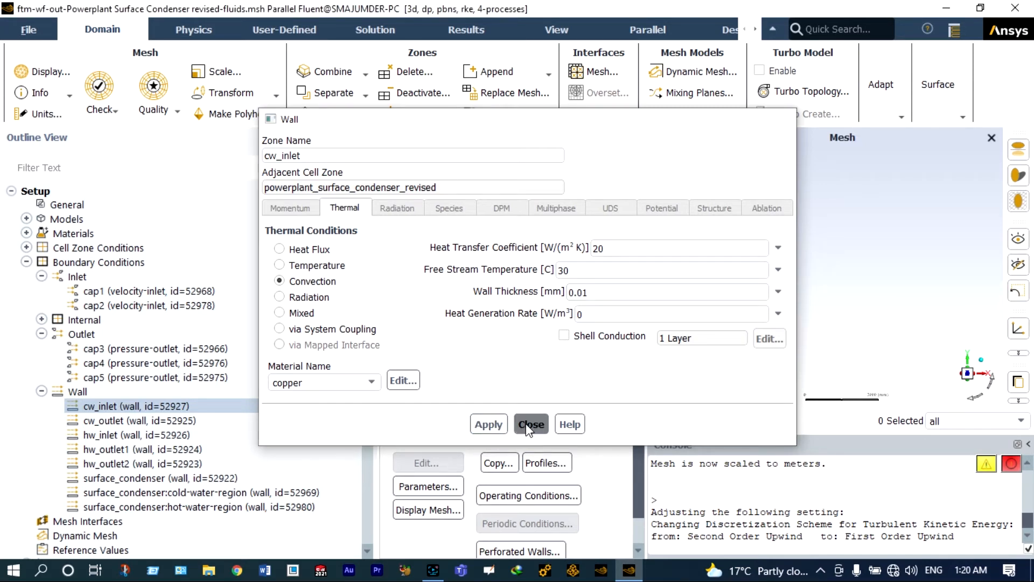
- Copy cw_inlet's conditions to cw_outlet, hw_inlet, hw_outlet1, hw_outlet2, surface_condenser and region walls
right_click(211, 402)
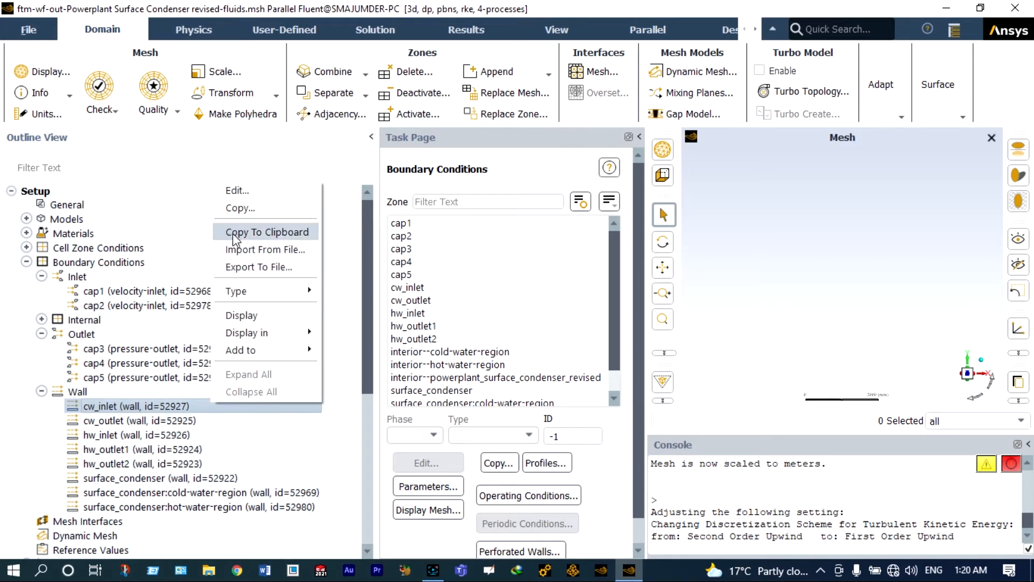
left_click(245, 209)
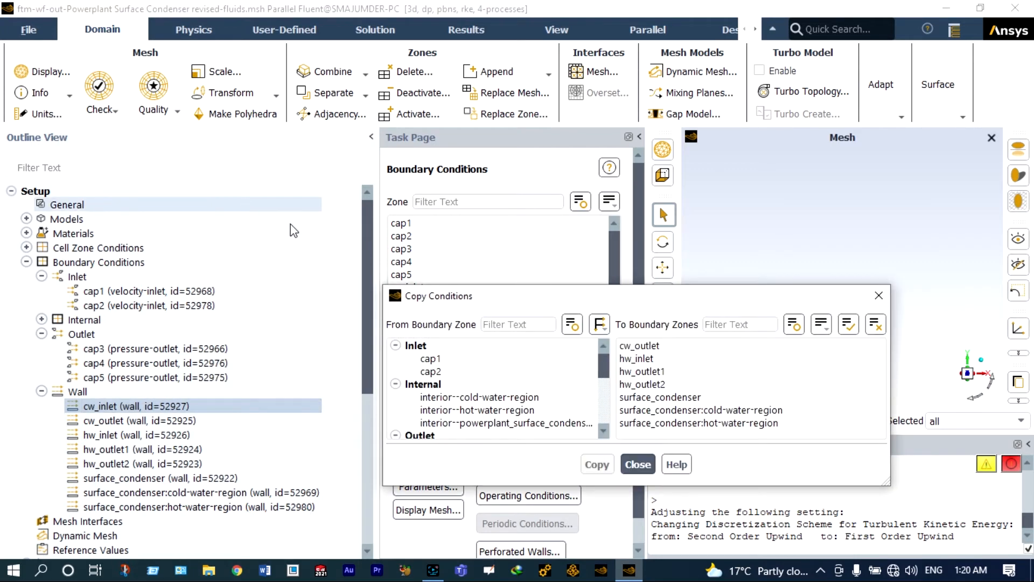
left_click(648, 345)
left_click(641, 359)
left_click(644, 371)
left_click(646, 384)
left_click(652, 399)
left_click(653, 410)
left_click(657, 423)
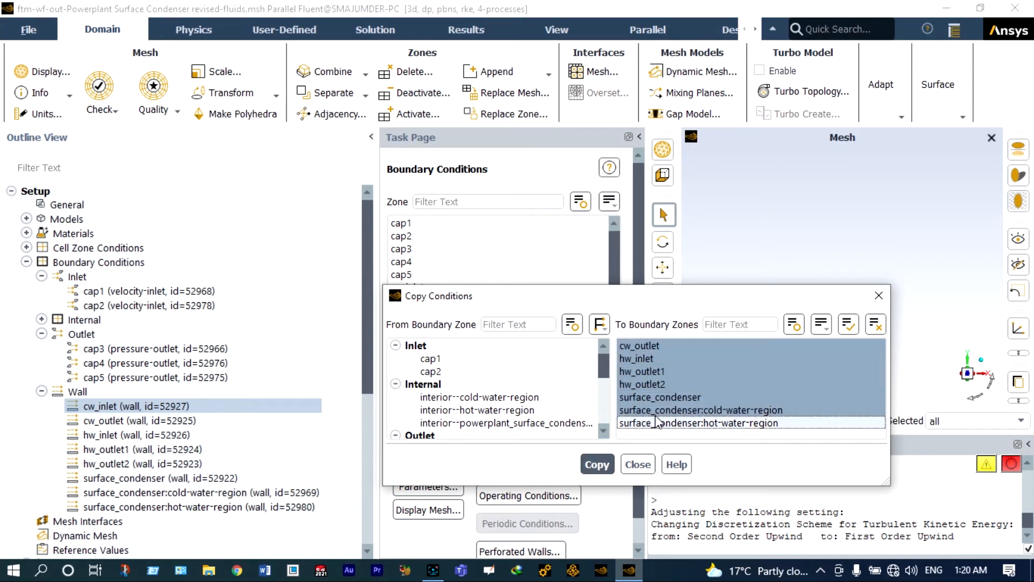
- Reselect the cold-water and hot-water region walls in the copy target list
left_click(656, 422)
left_click(658, 412)
left_click(666, 423)
left_click(666, 423)
left_click(662, 412)
left_click(662, 412)
left_click(659, 423)
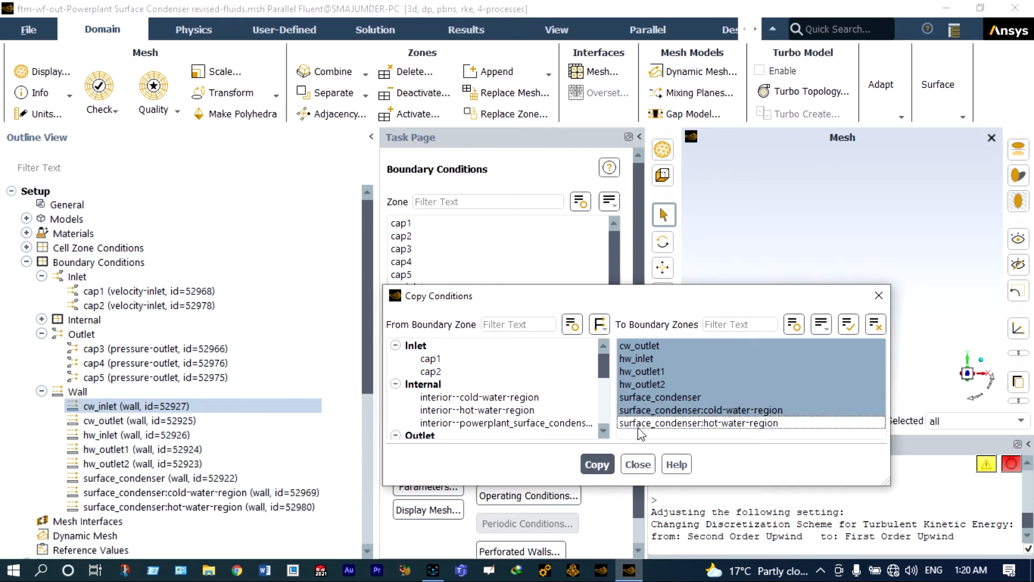
left_click(638, 424)
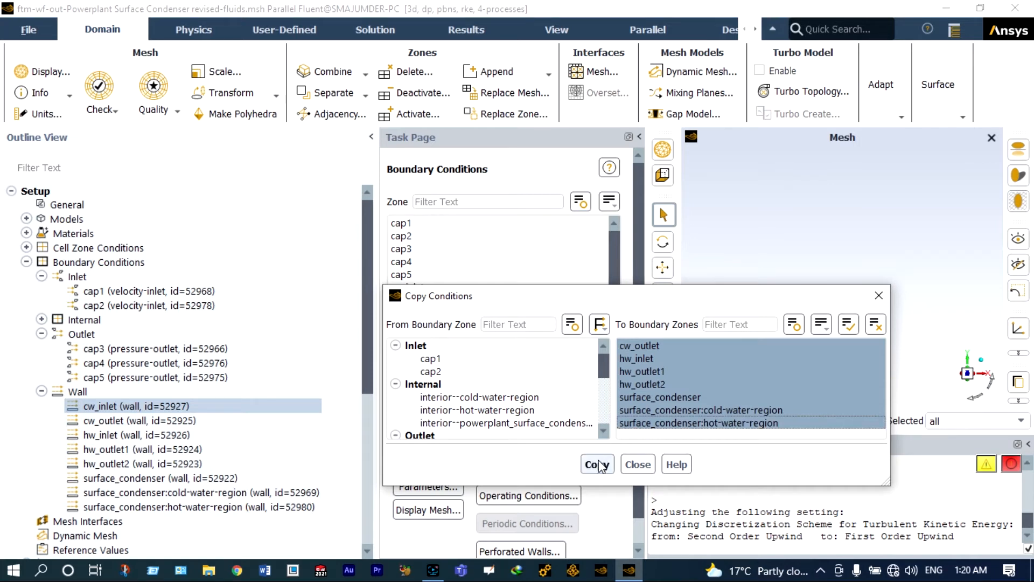
- Copy the conditions to all selected zones, then collapse the Boundary Conditions list
left_click(598, 465)
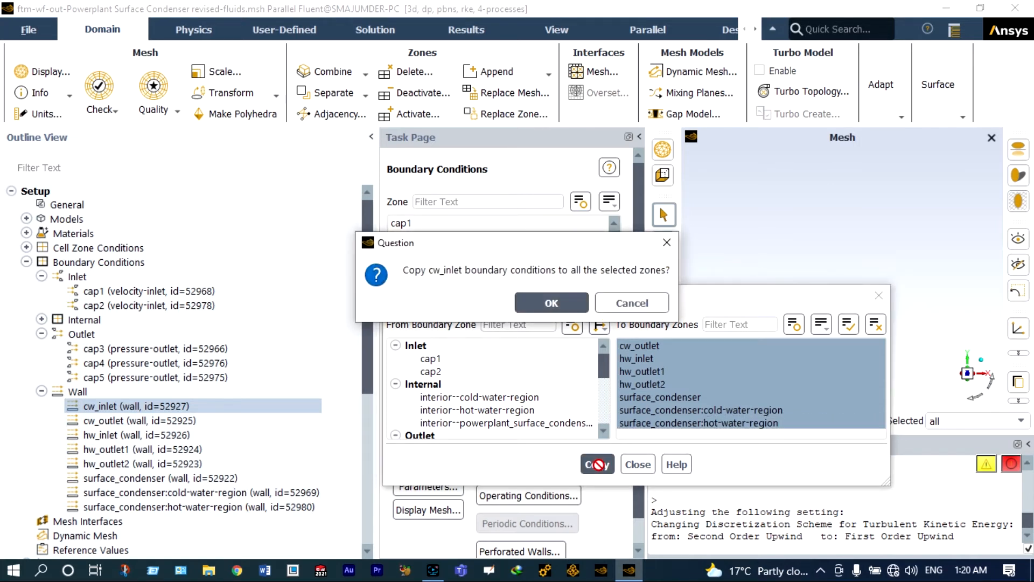
left_click(538, 304)
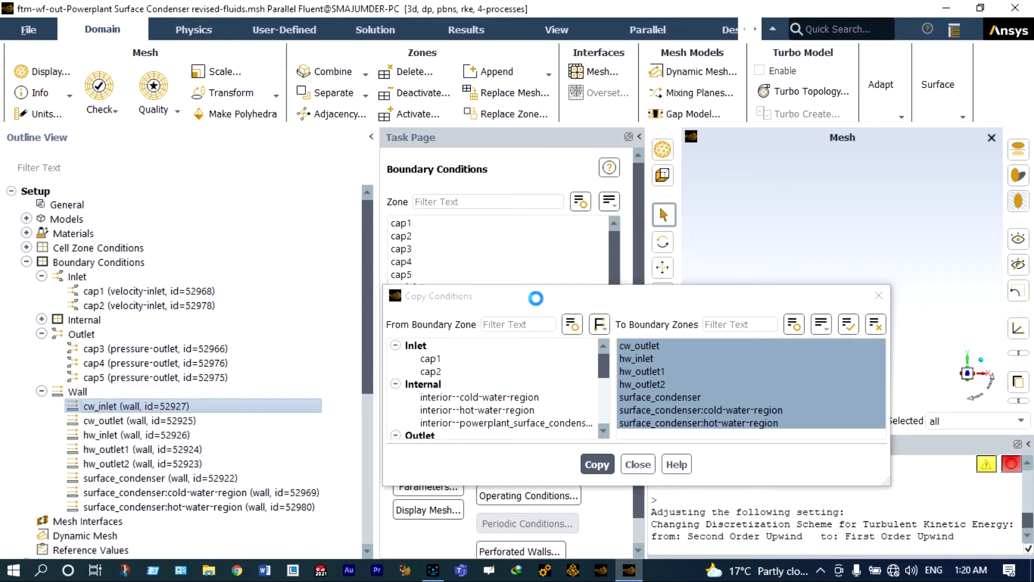
left_click(635, 465)
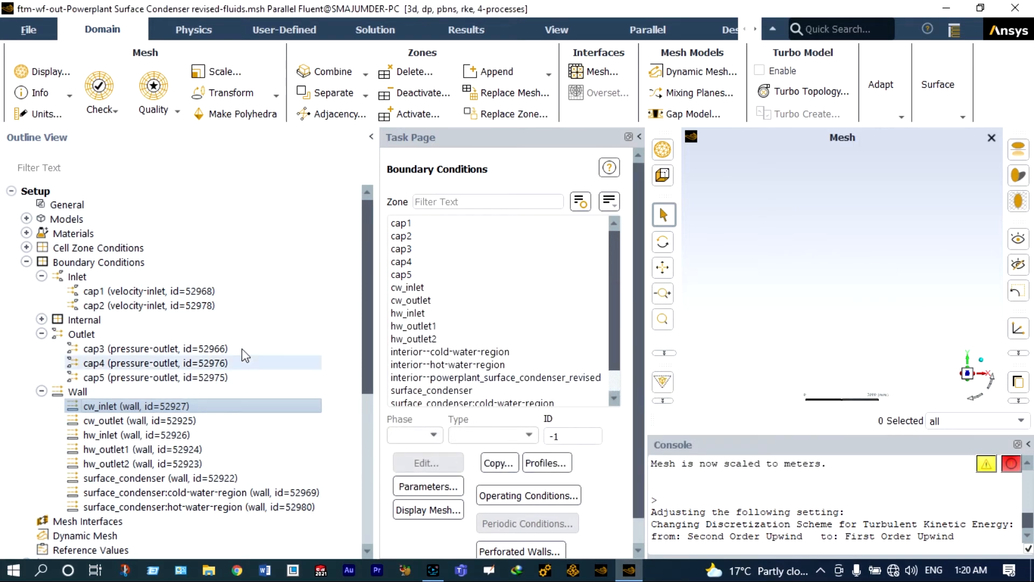
left_click(26, 262)
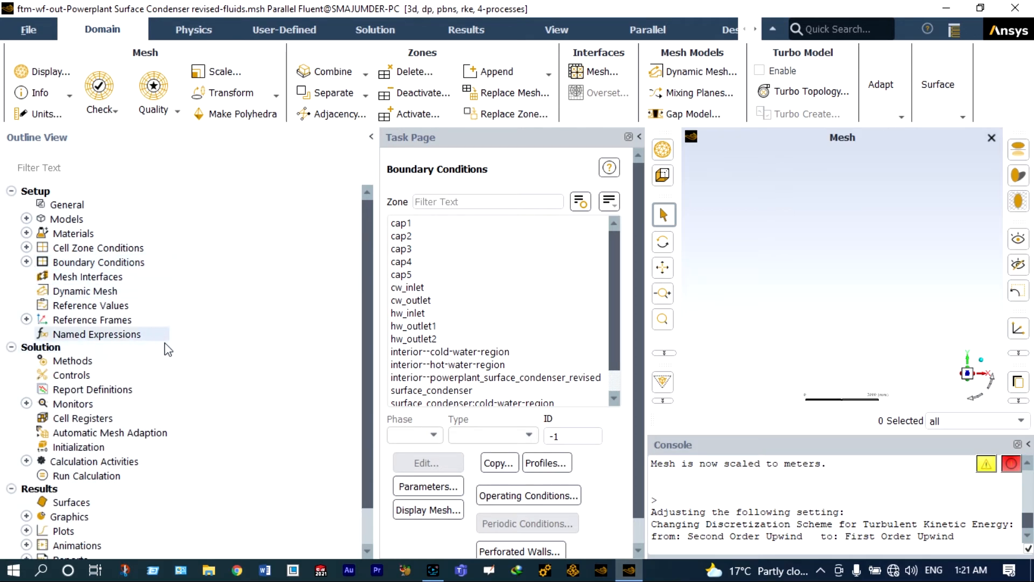
- Set the gradient scheme to Green-Gauss Node Based in Solution Methods
left_click(88, 361)
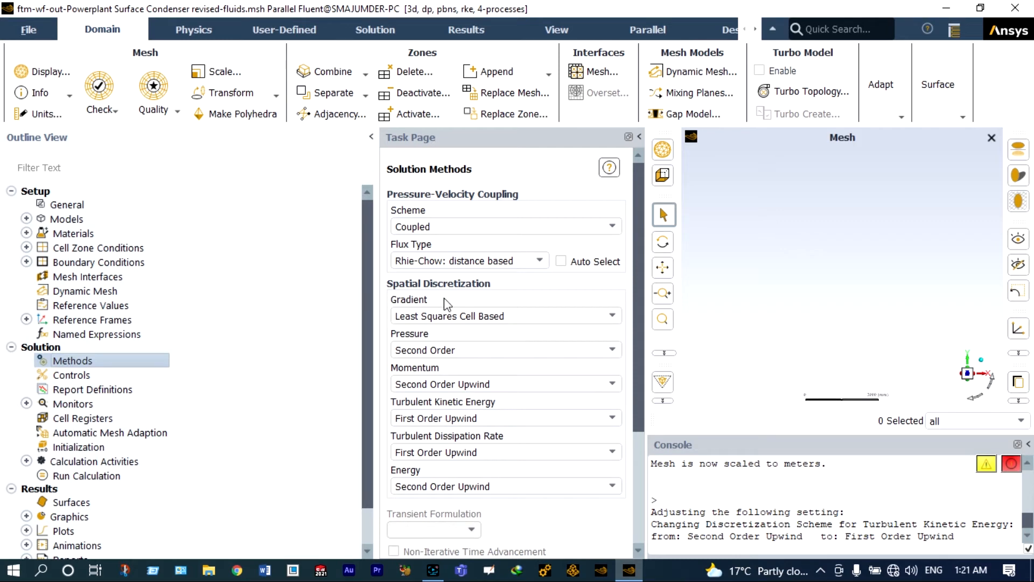
left_click(500, 316)
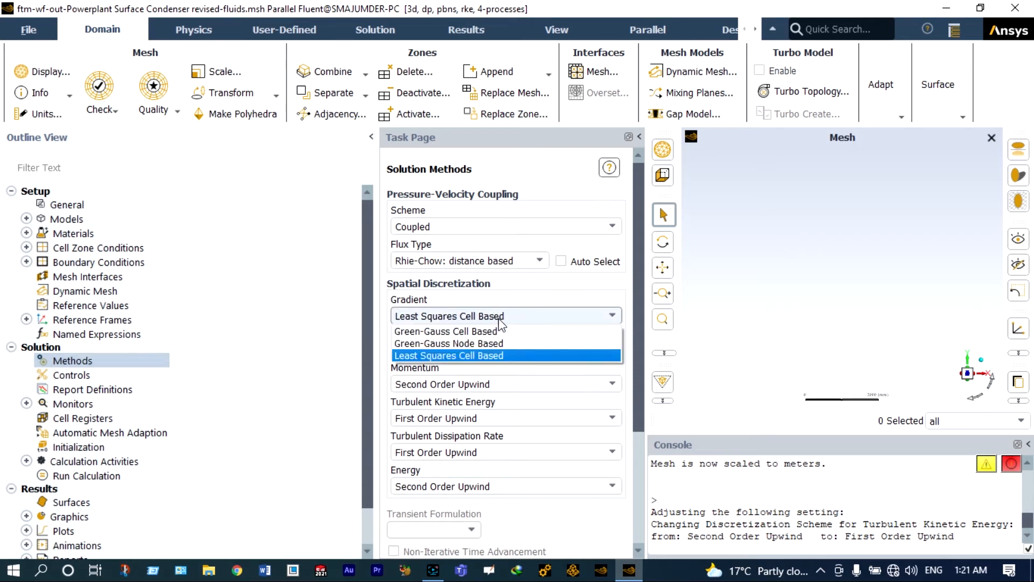
left_click(487, 343)
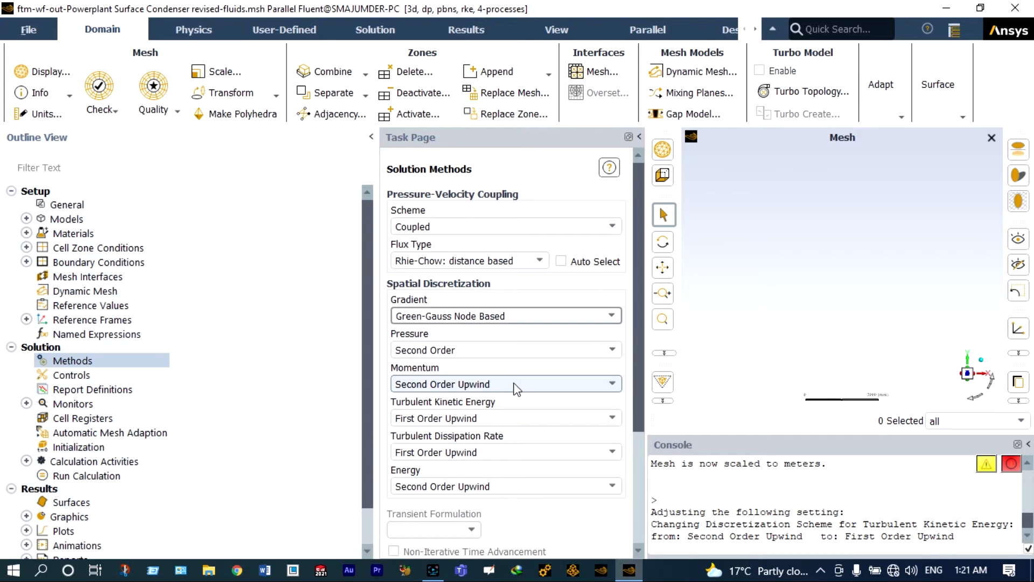
- Set turbulent dissipation rate to Second Order Upwind and go to Solution Initialization
left_click(502, 420)
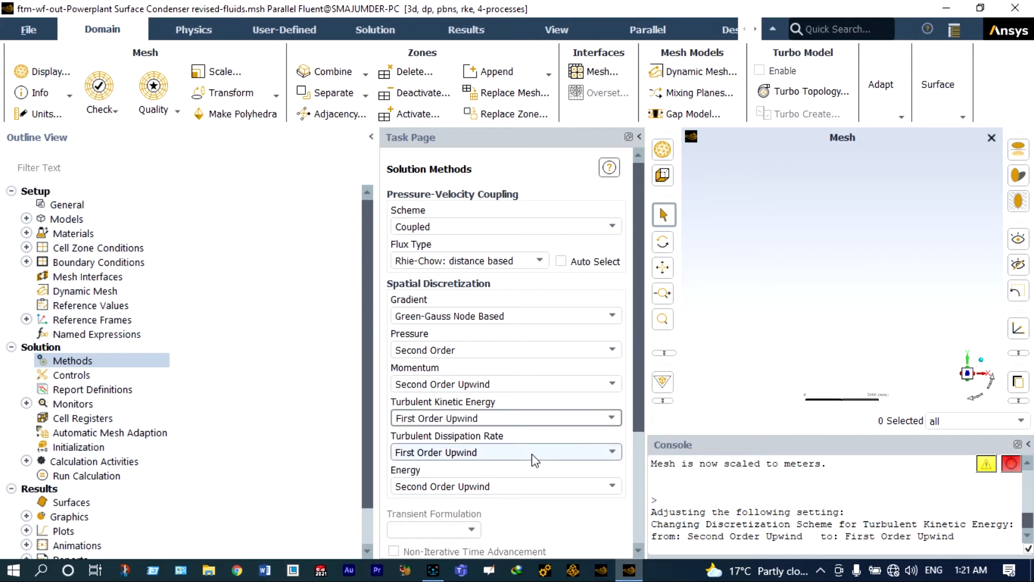
left_click(530, 454)
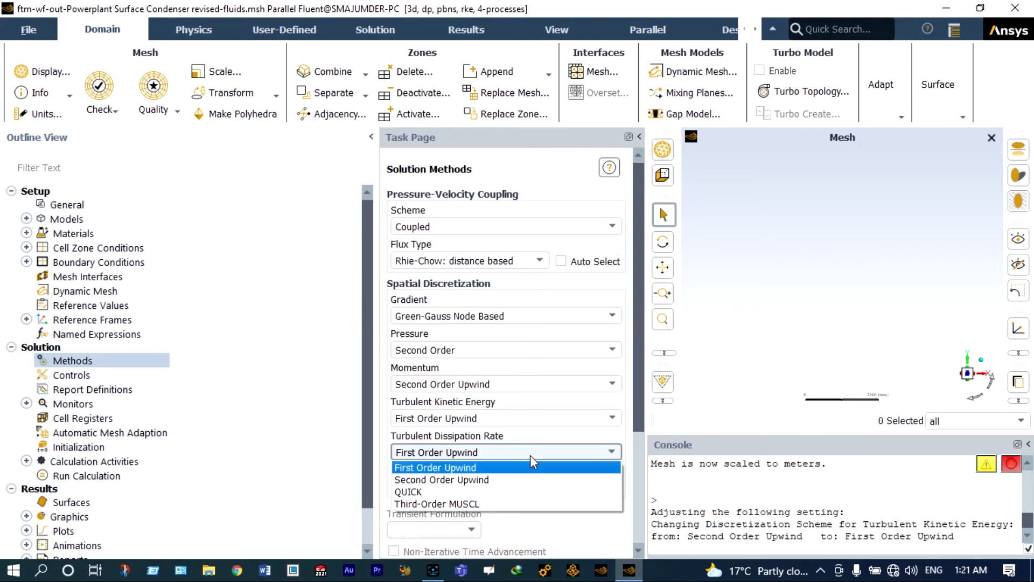
left_click(516, 479)
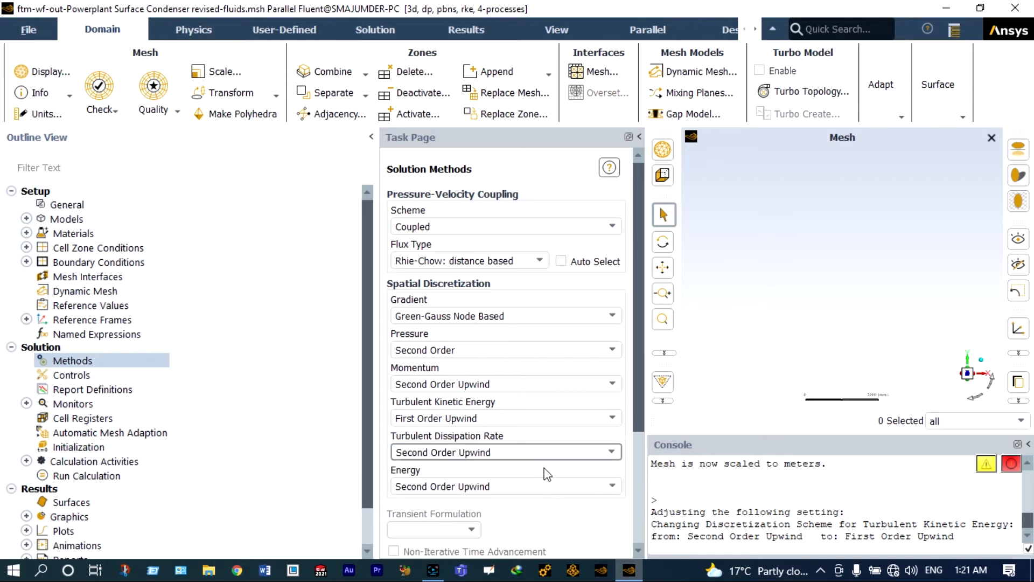
scroll(528, 476, "down", 1)
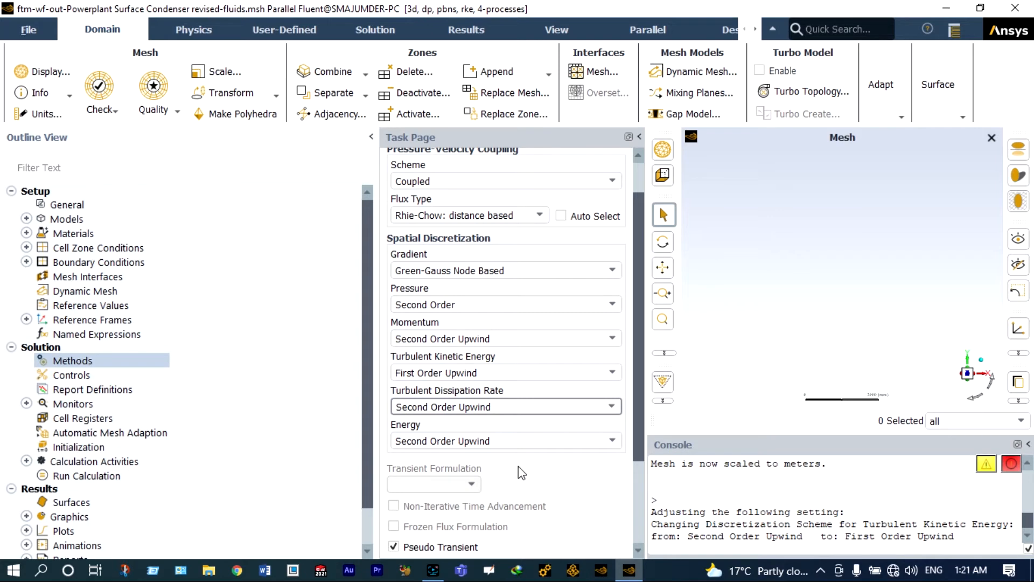
scroll(518, 466, "down", 1)
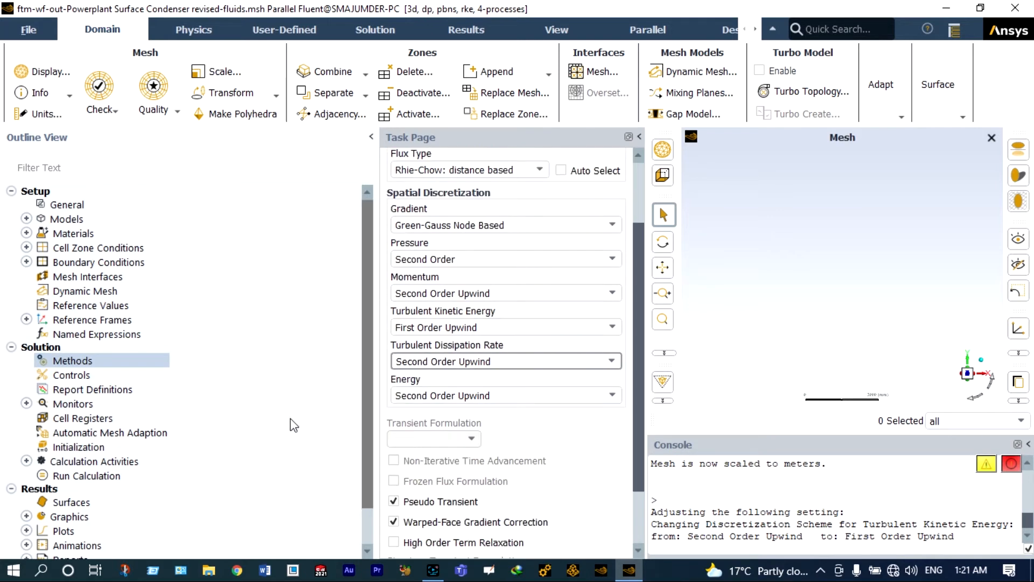
left_click(97, 451)
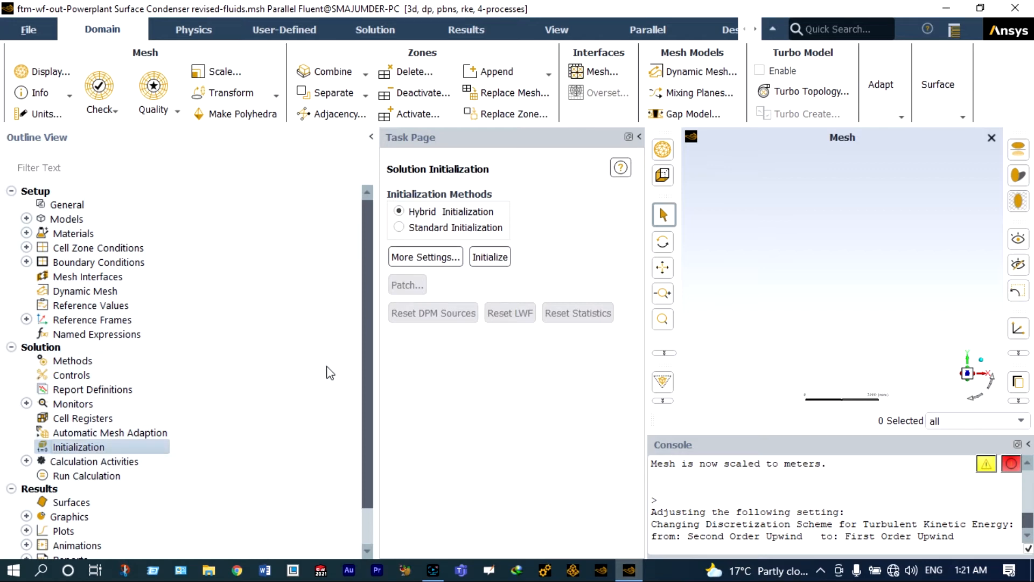
- Hybrid-initialize the field, run 100 iterations, and acknowledge the completion message
left_click(488, 259)
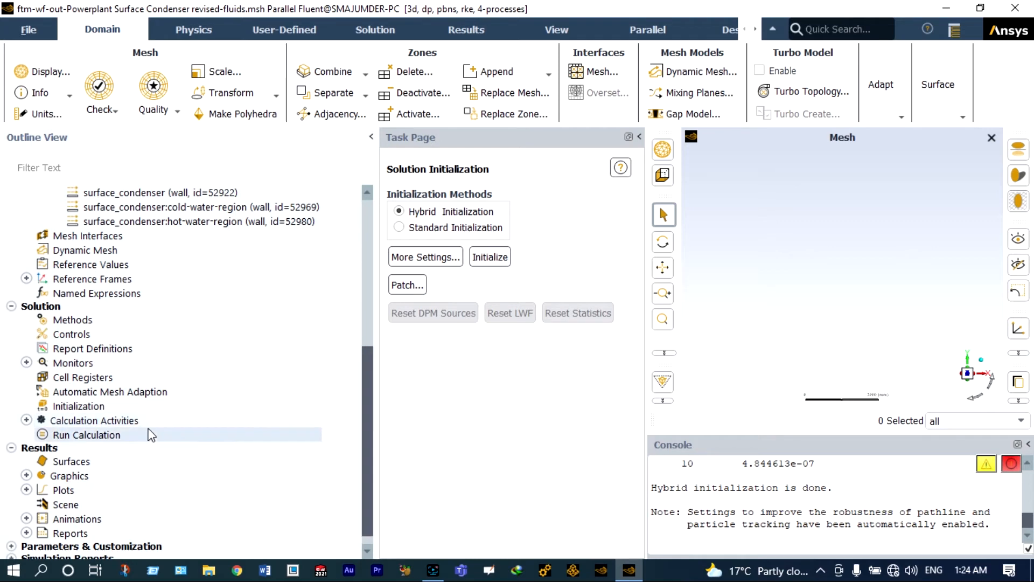
double_click(117, 433)
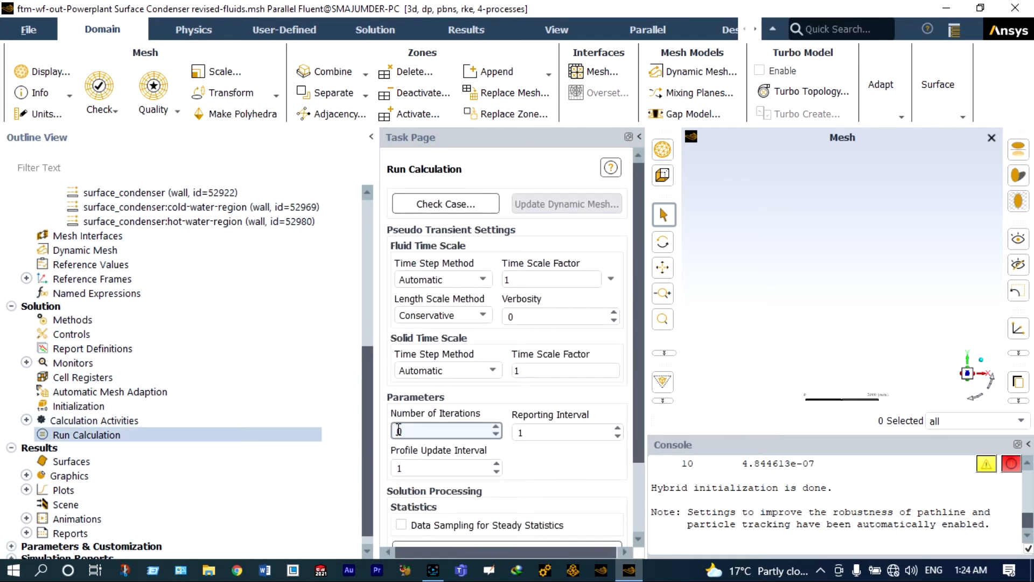
type("100")
scroll(522, 512, "down", 3)
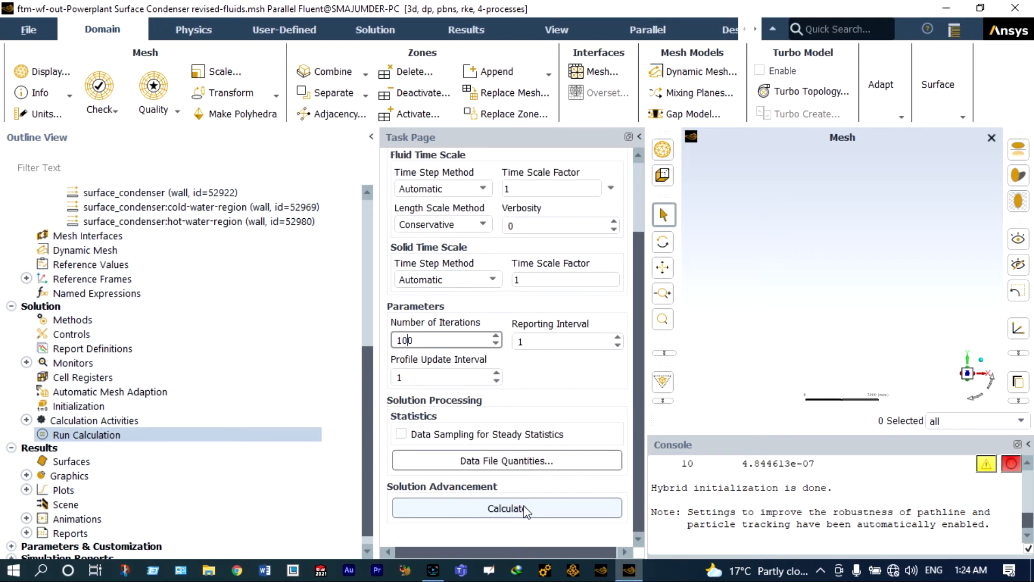
left_click(522, 510)
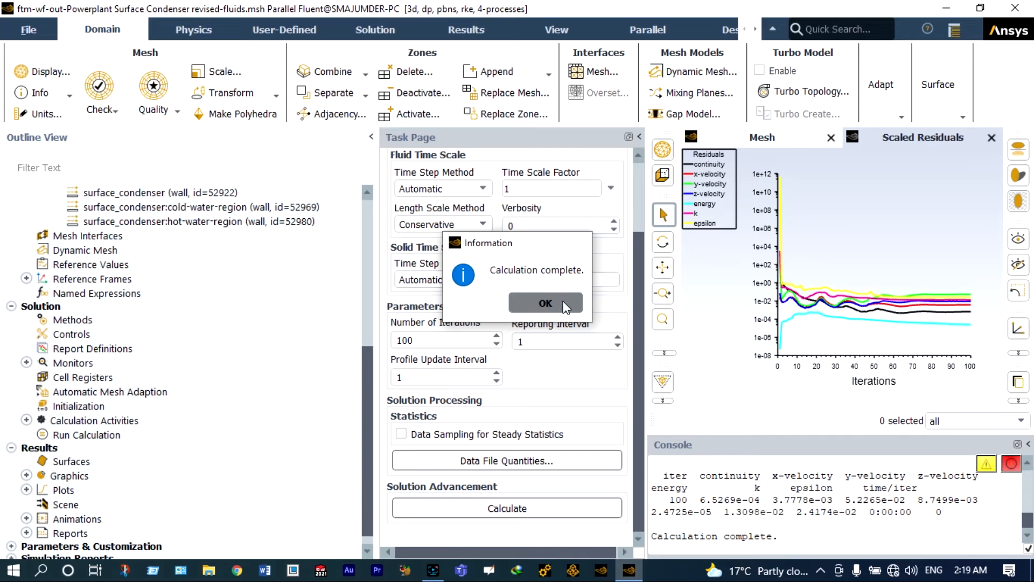
left_click(550, 302)
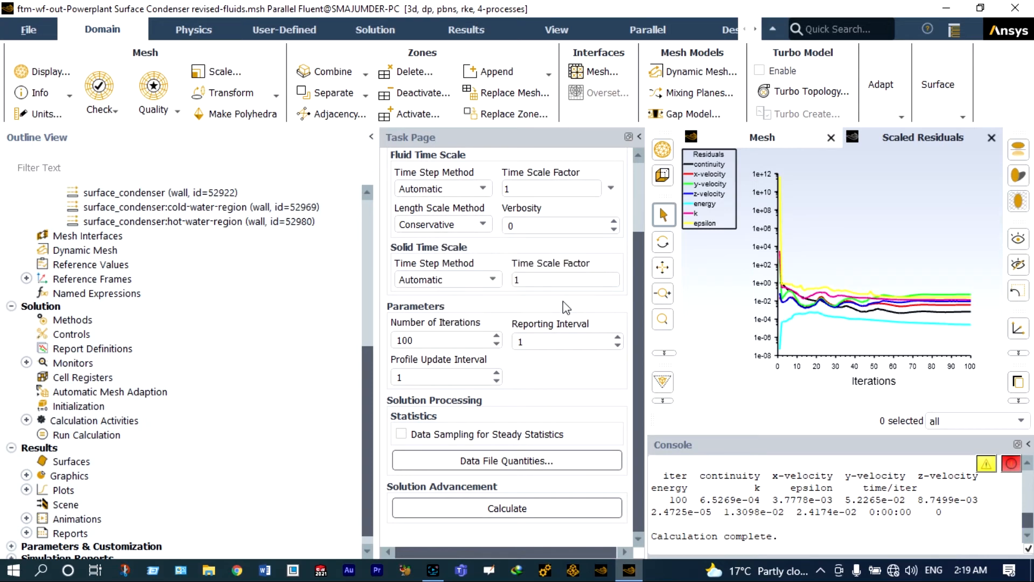
- Open the Reports dropdown on the Results ribbon tab
left_click(461, 30)
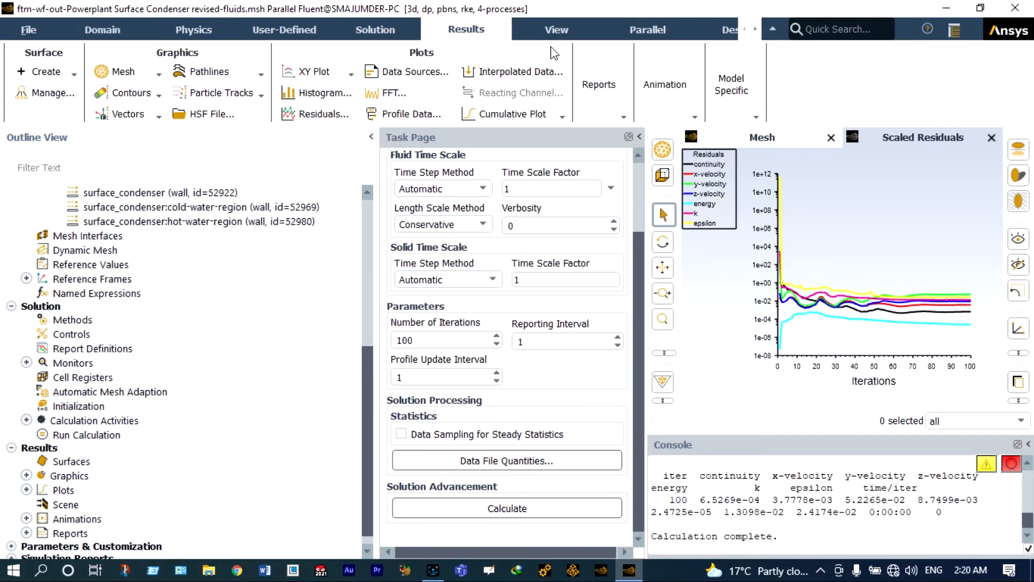
left_click(624, 116)
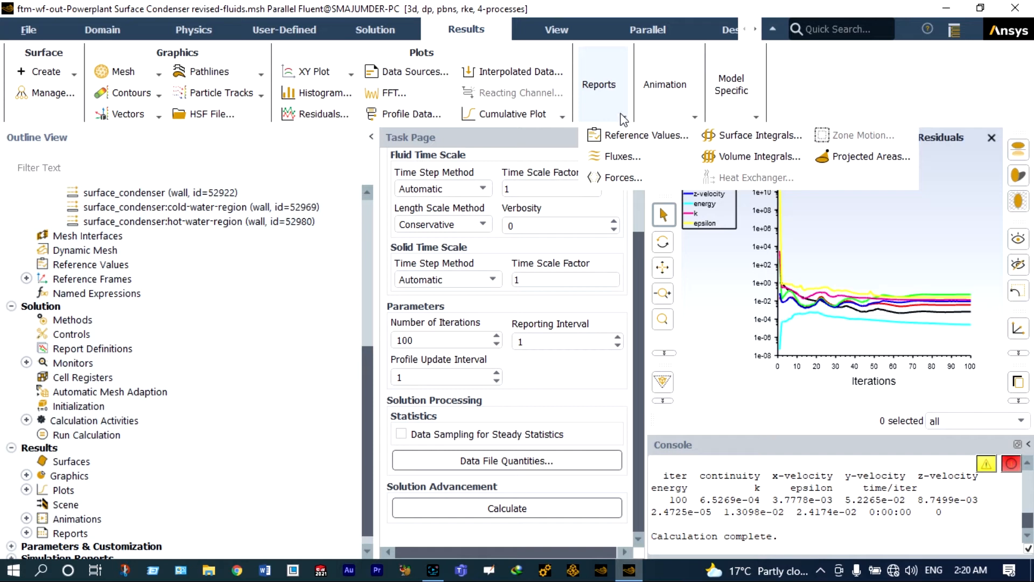
- Open Surface Integrals with Facet Average report type and Temperature as field variable
left_click(735, 137)
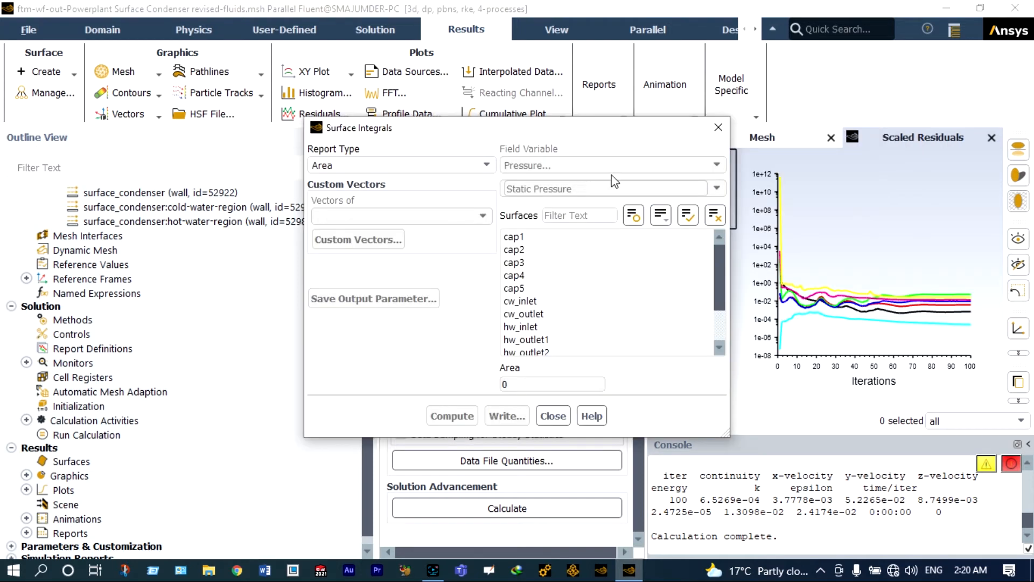
left_click(486, 165)
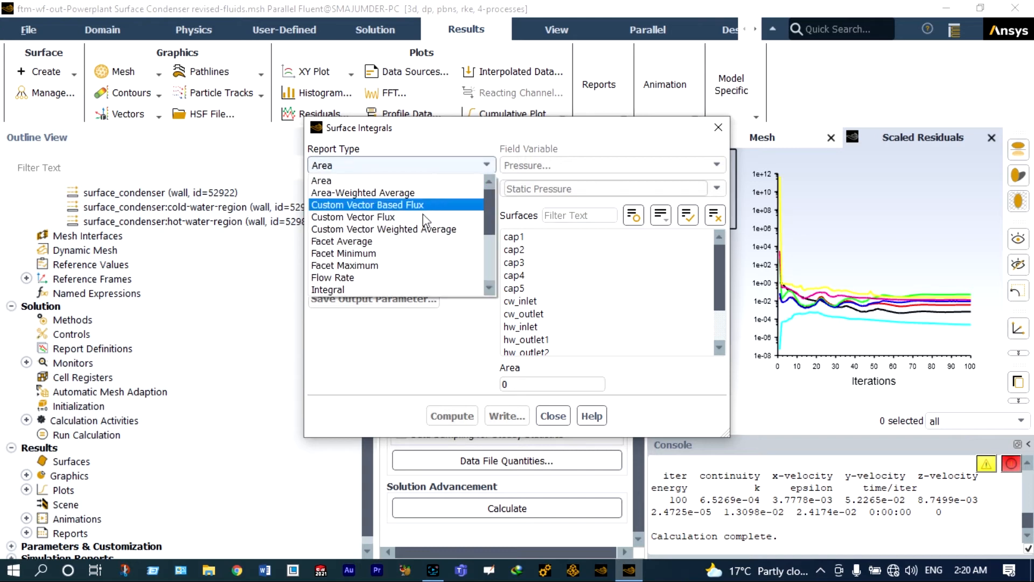
left_click(391, 241)
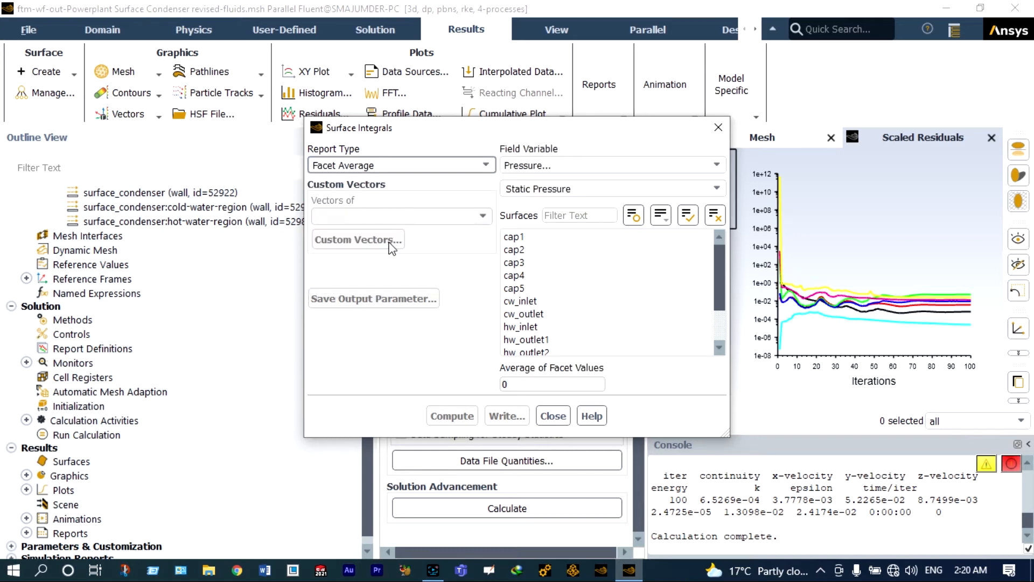
left_click(549, 167)
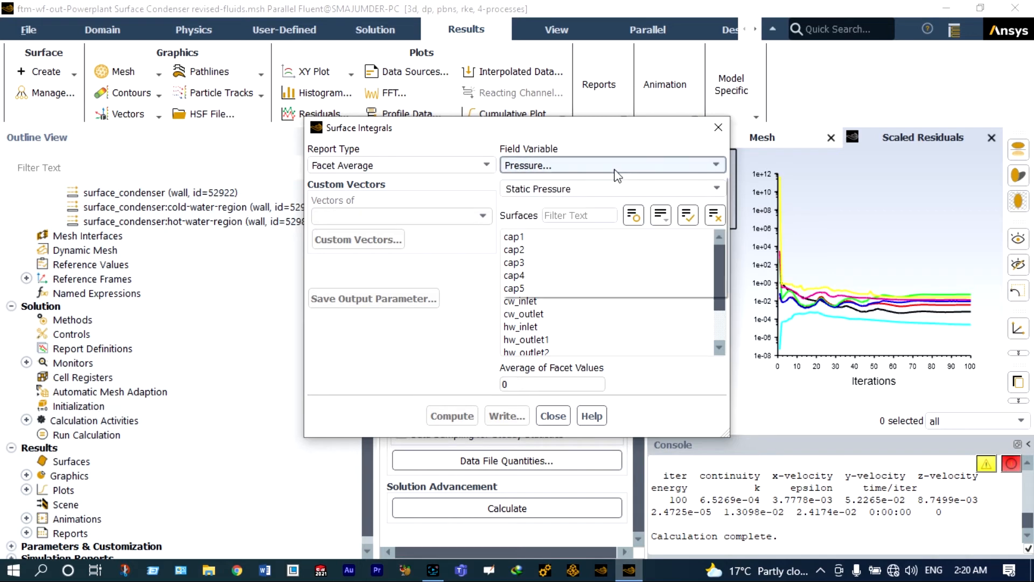
left_click(568, 217)
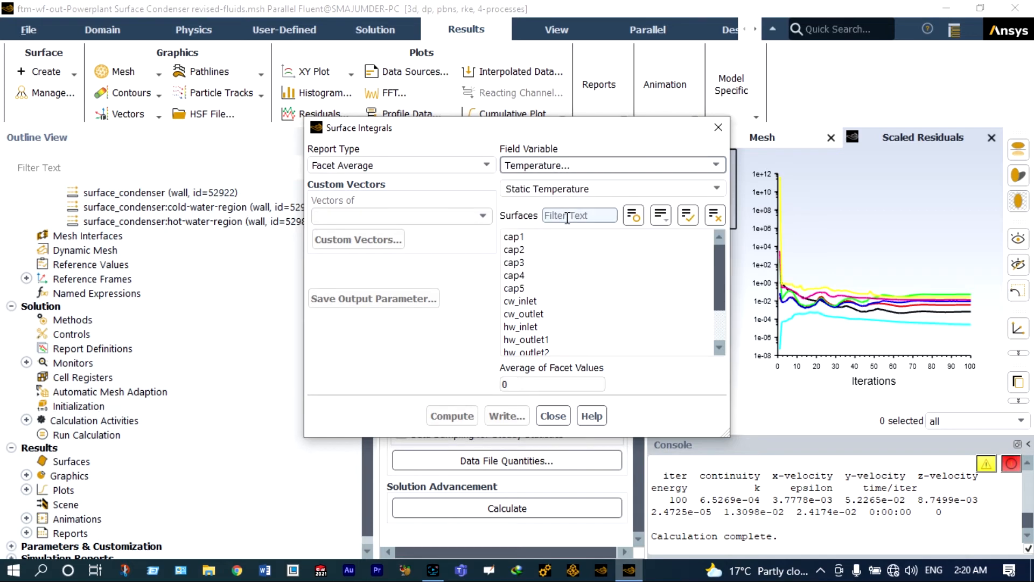
- Select surfaces cap1–cap5 and compute the facet average, giving 91.87794 °C
left_click(533, 238)
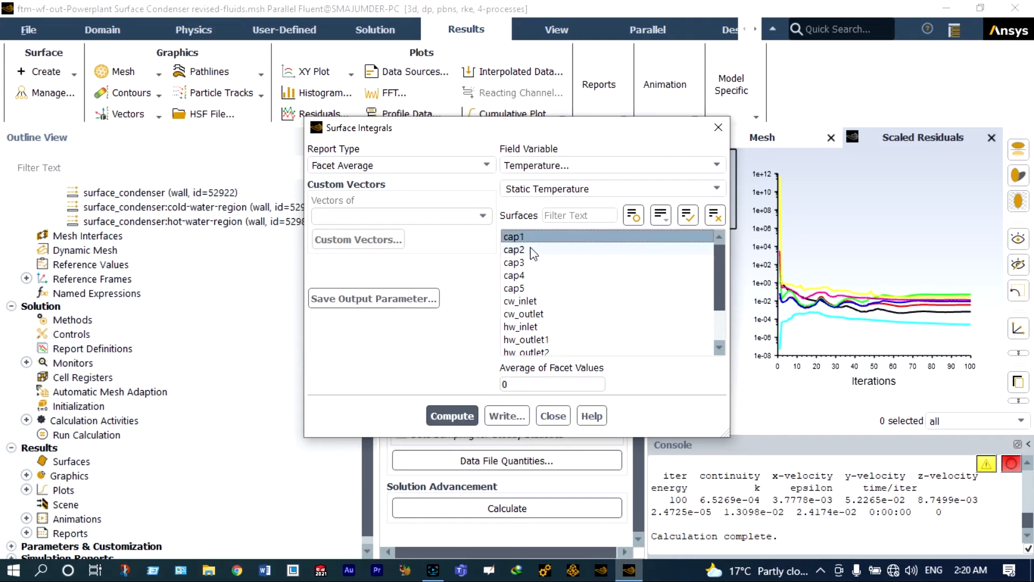
left_click(533, 250)
left_click(527, 263)
left_click(523, 276)
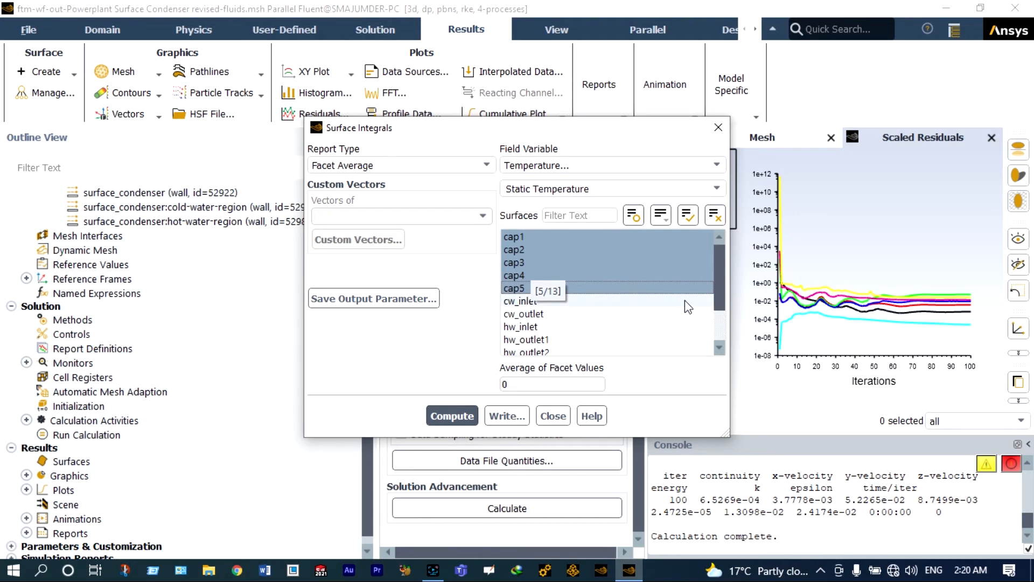
left_click_drag(719, 273, 715, 295)
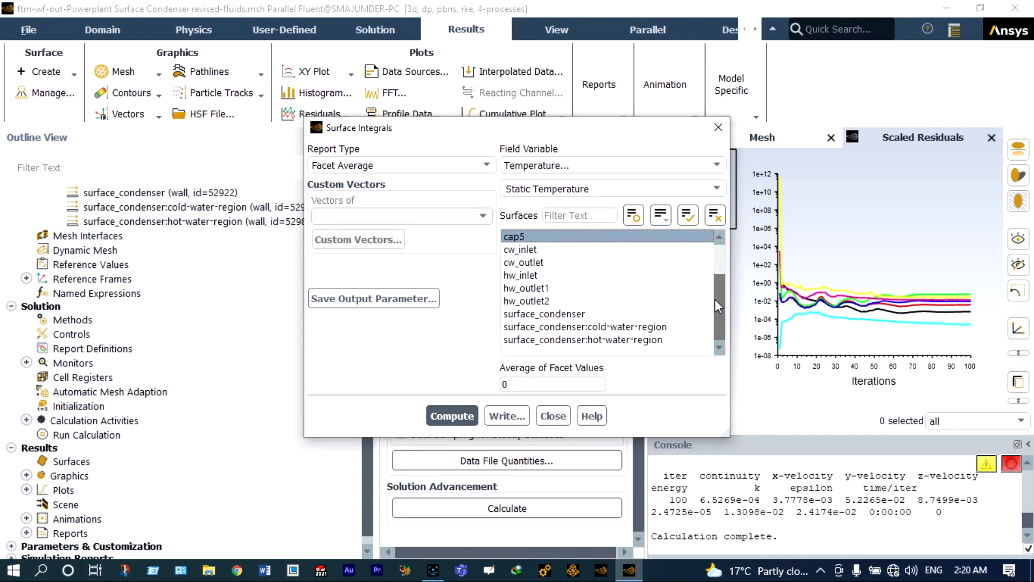
left_click(466, 413)
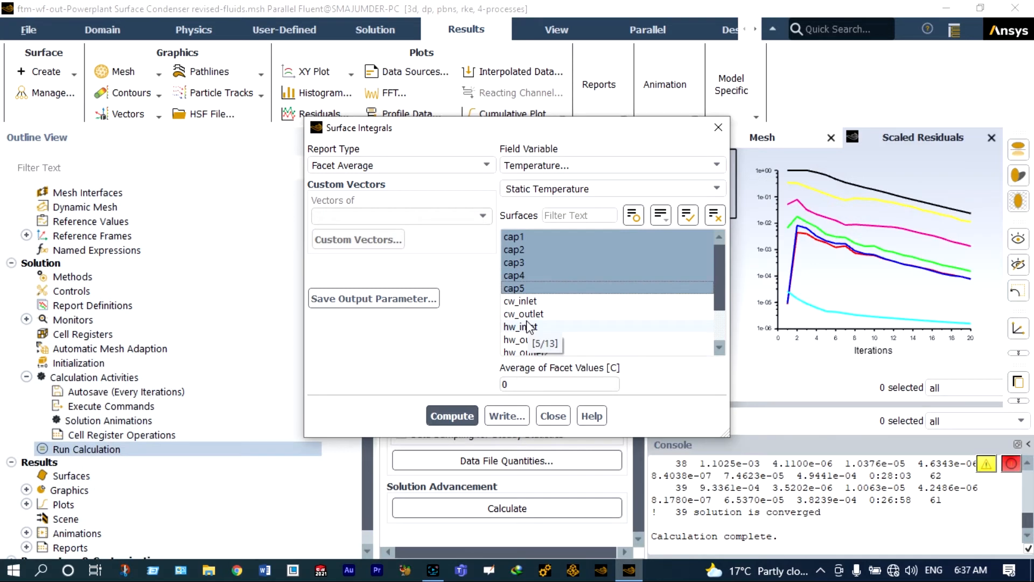
left_click(456, 415)
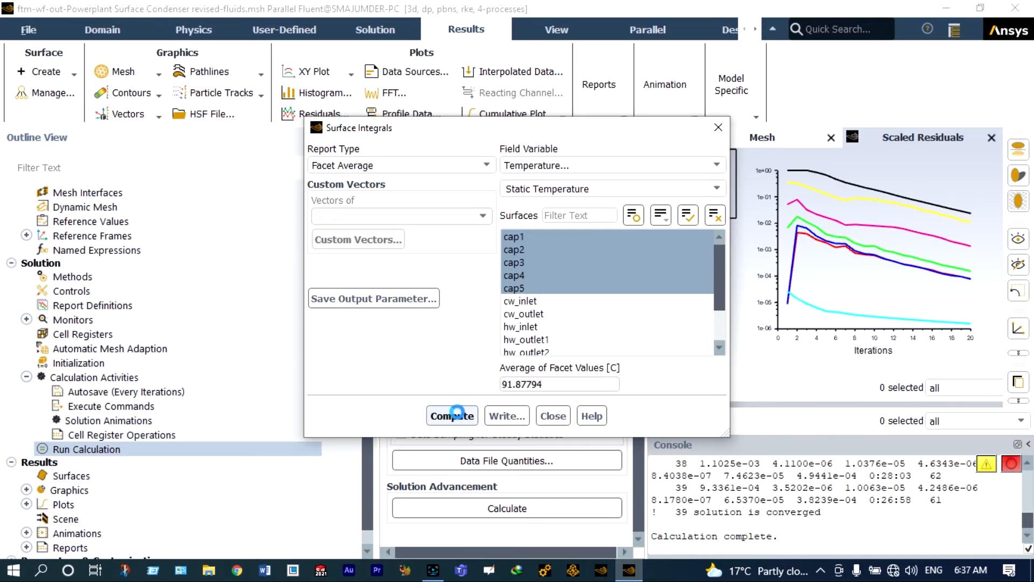
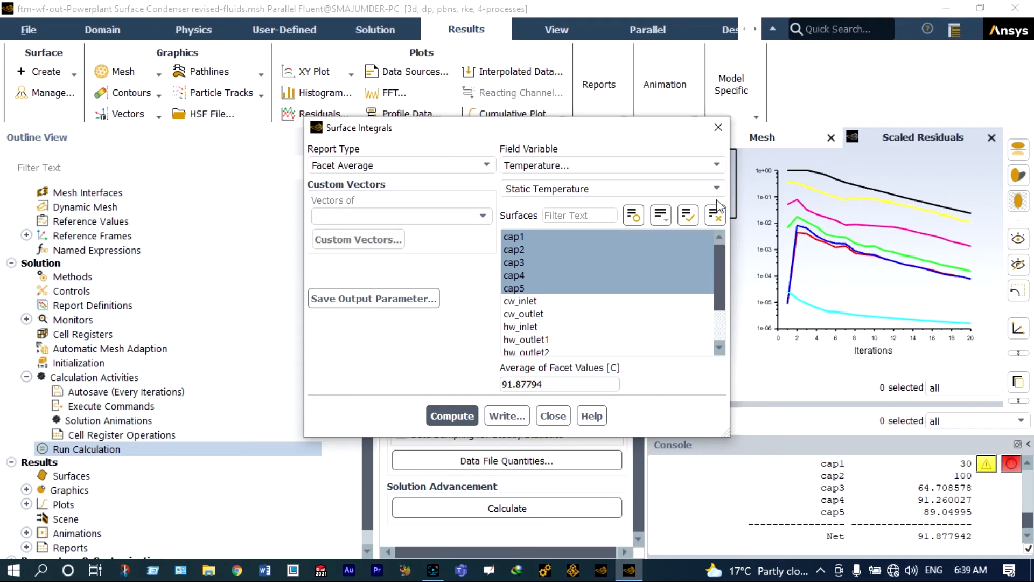
- Switch the report to Velocity and compute the cap1–cap5 facet average (0.002464385 m/s), then close
left_click(717, 165)
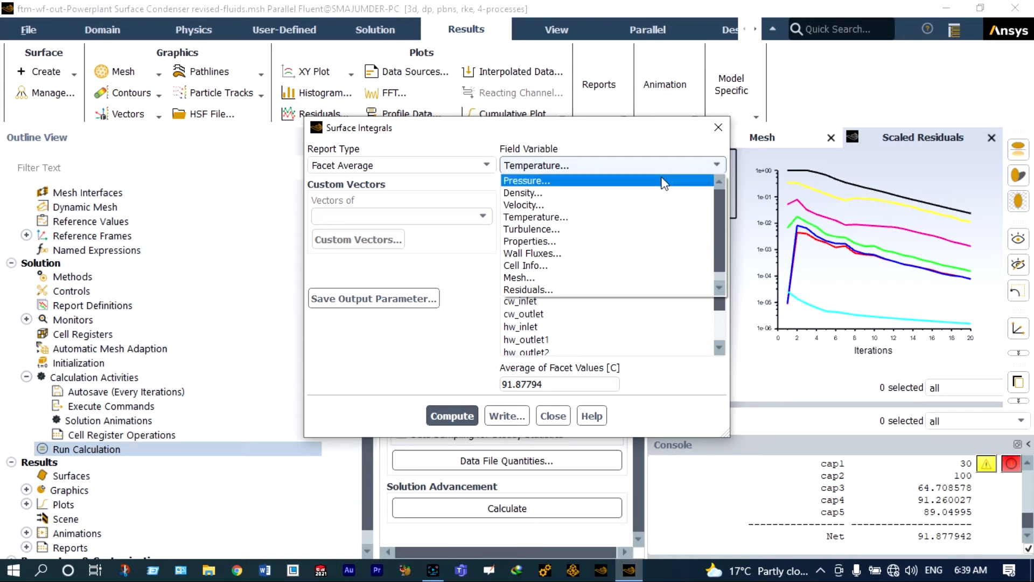
left_click(636, 206)
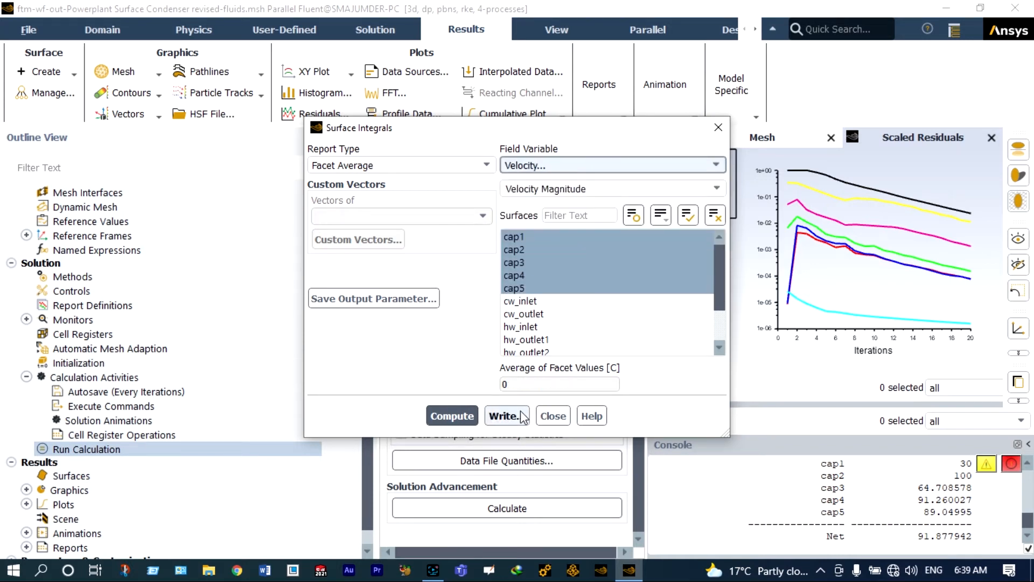
left_click(451, 416)
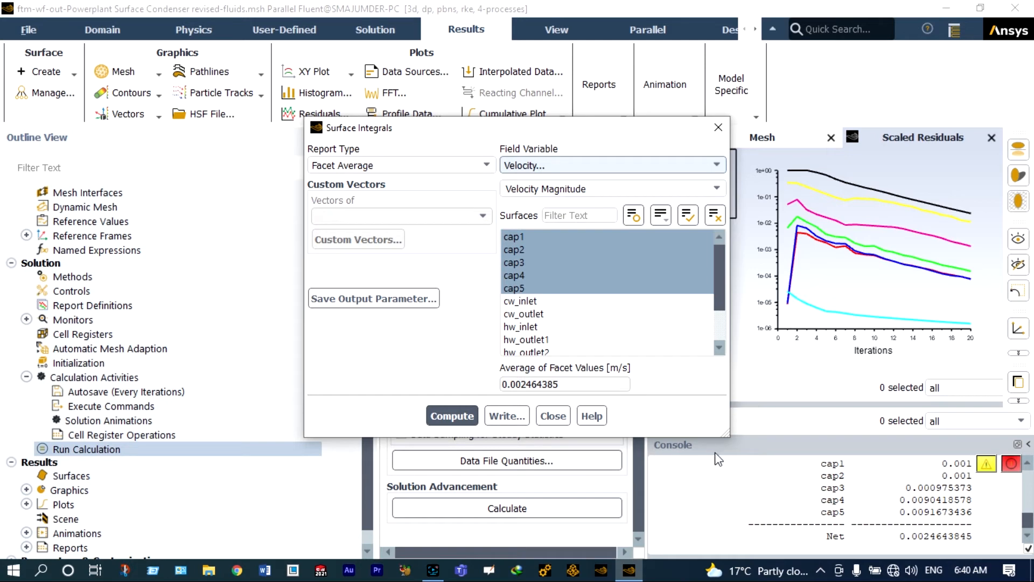
left_click(559, 418)
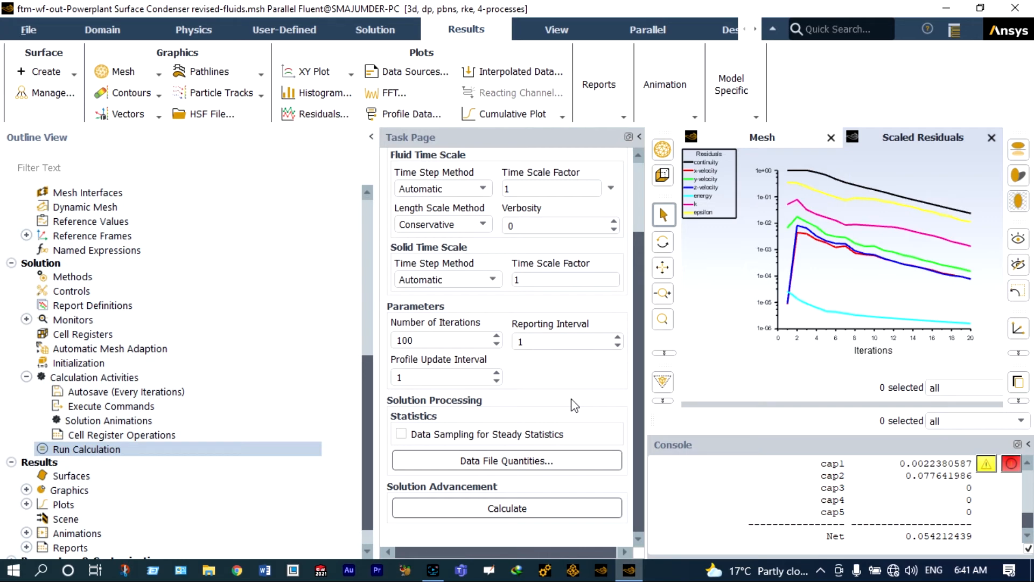
- Create a new static temperature contour on the cold-water and hot-water region surfaces and display it
left_click(157, 97)
left_click(134, 109)
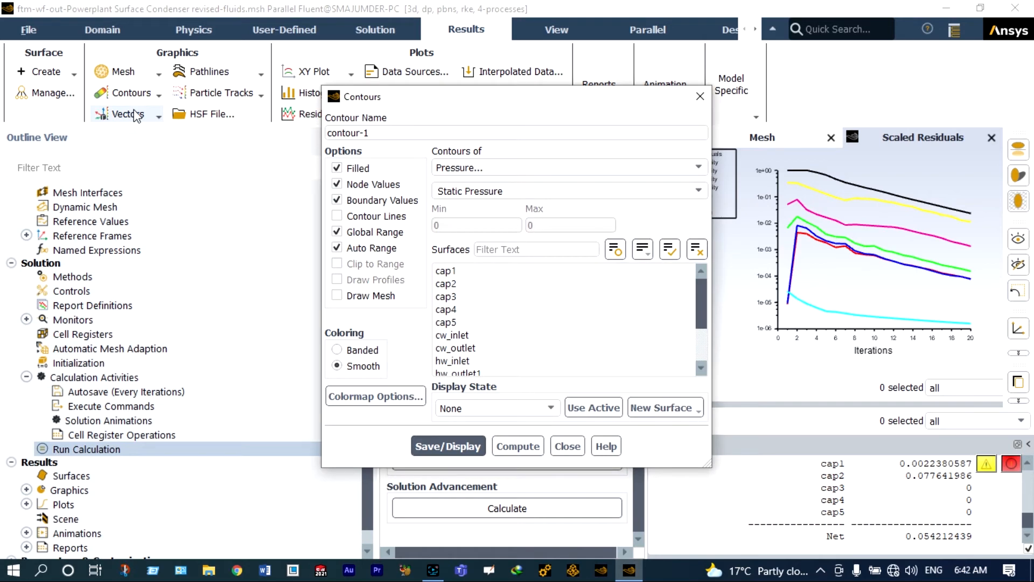
left_click(695, 169)
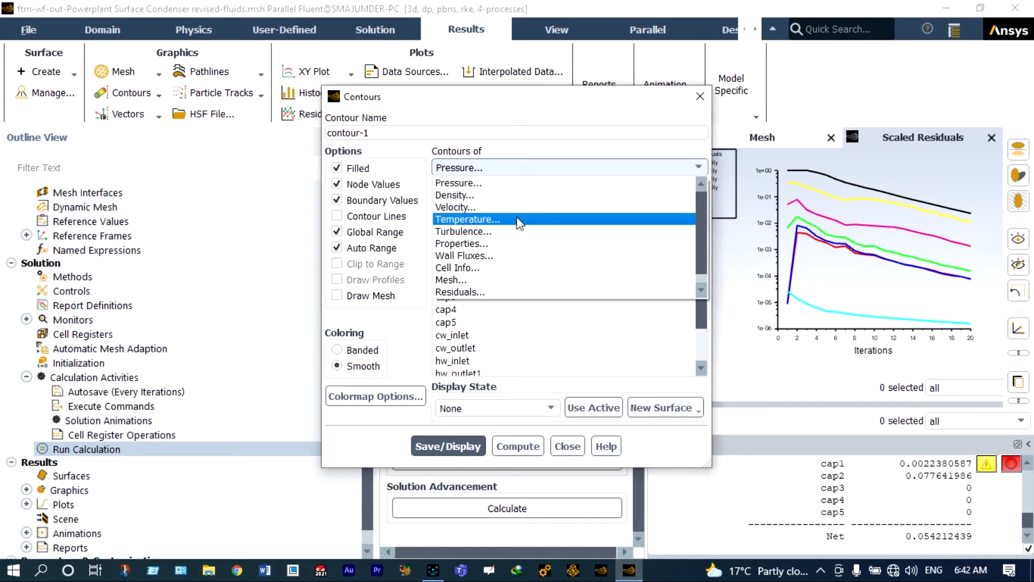
left_click(466, 219)
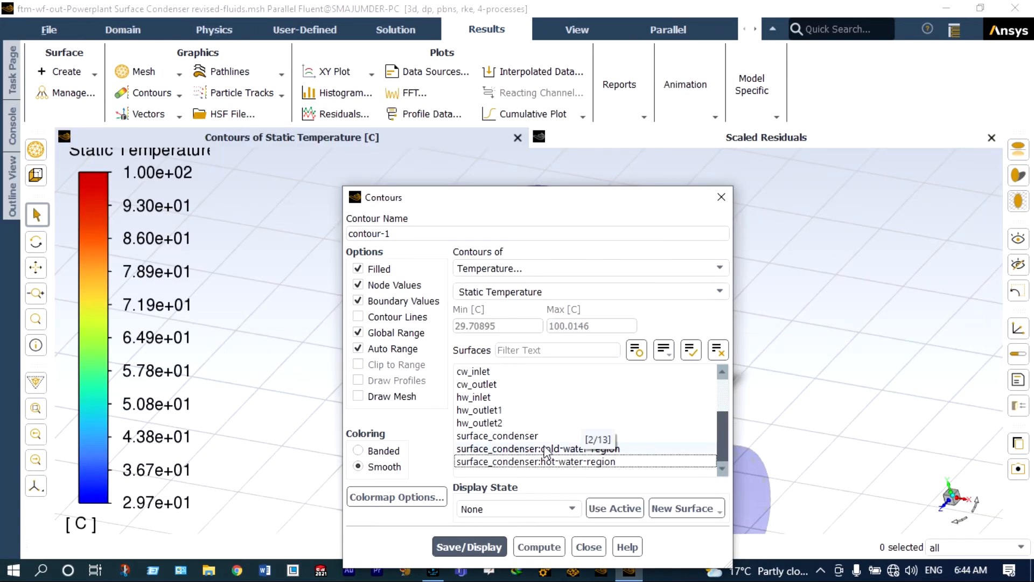
left_click(557, 449)
left_click(558, 451)
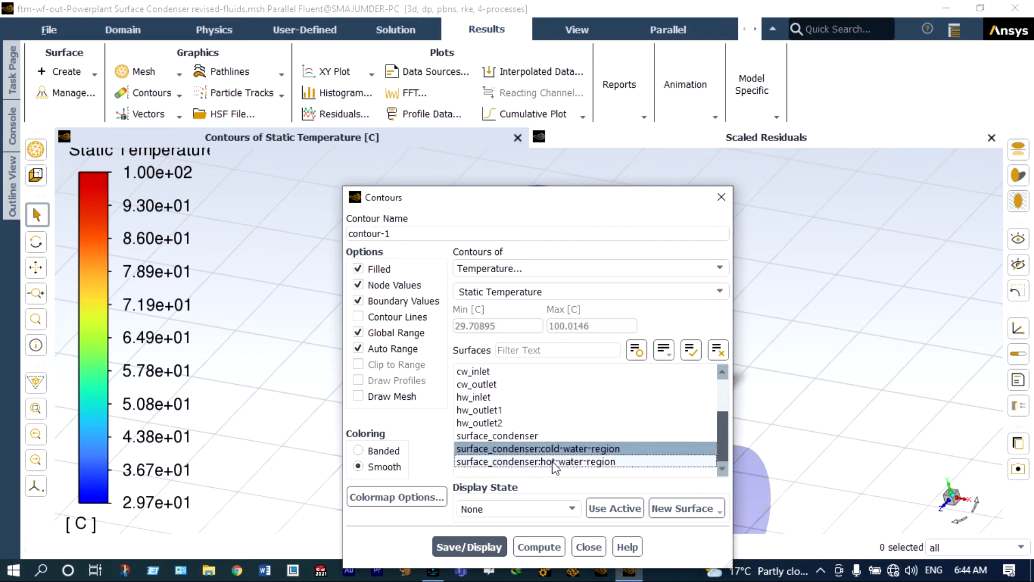
left_click(555, 462)
left_click(492, 549)
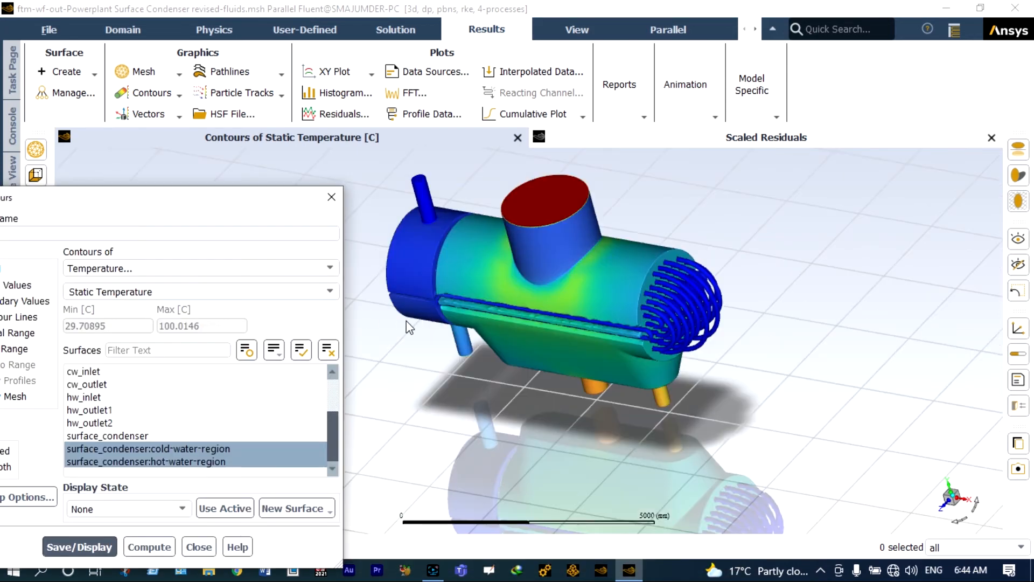
- Zoom into the temperature contour and move the Contours dialog off the legend
scroll(406, 322, "up", 1)
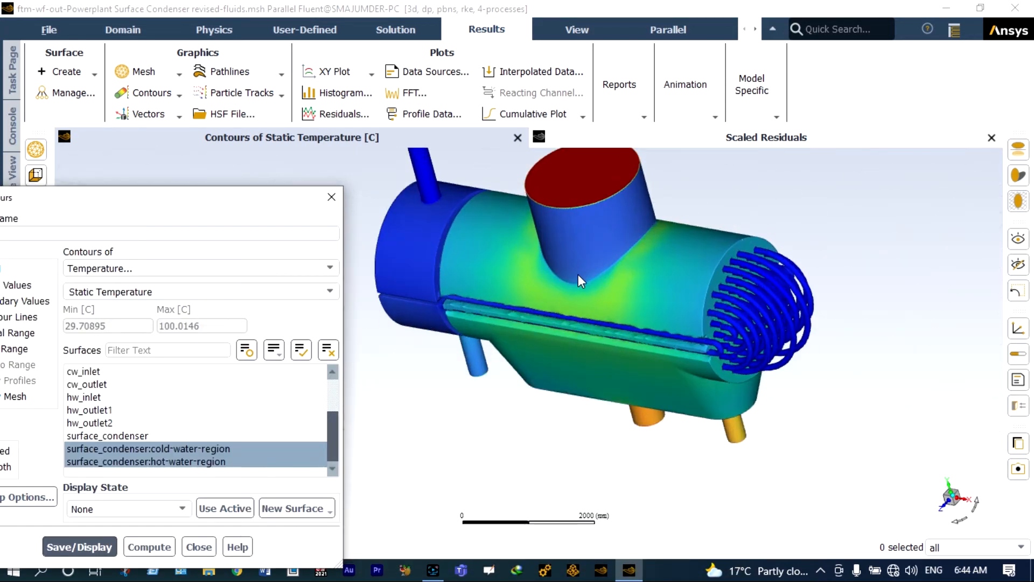
scroll(576, 274, "up", 1)
scroll(564, 297, "up", 1)
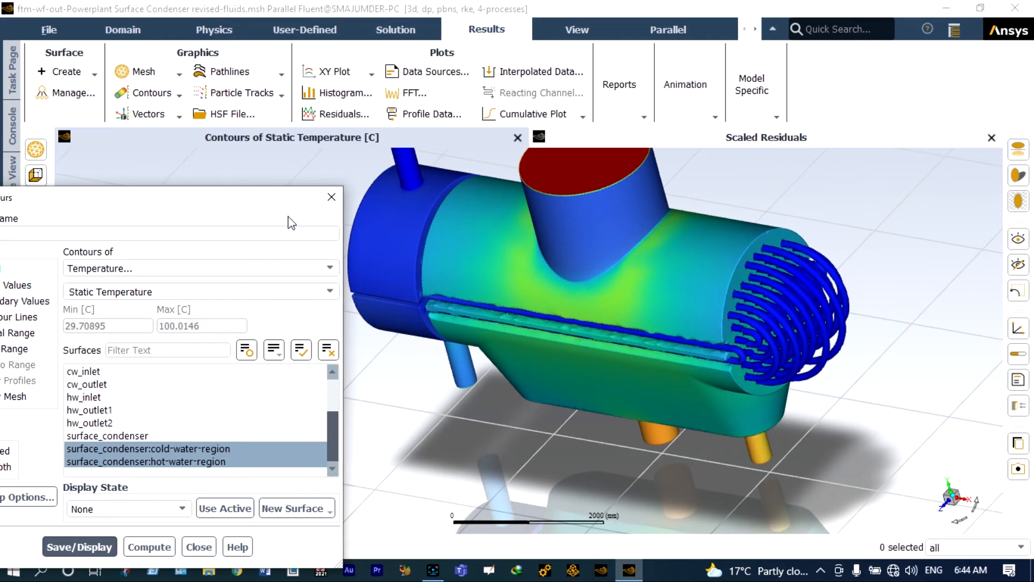
left_click_drag(261, 199, 468, 472)
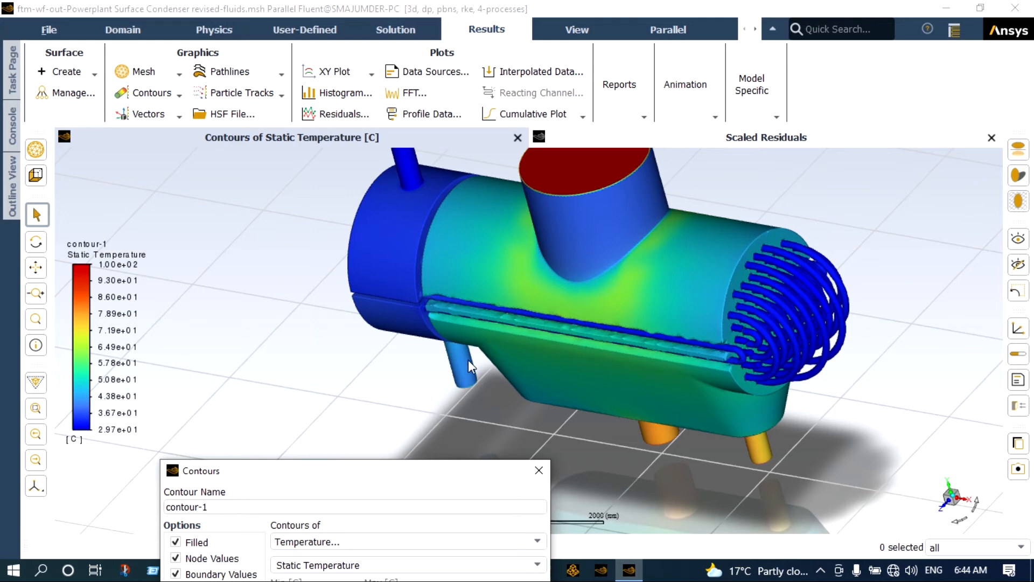
- Inspect the contour up close, then remove the hot-water region from contour-1's surfaces
scroll(468, 362, "up", 2)
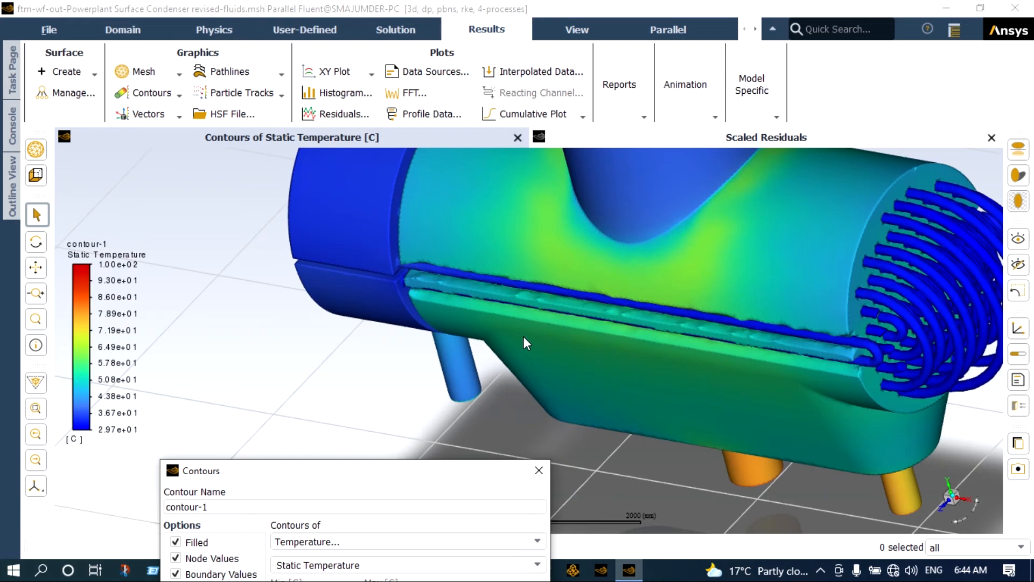
scroll(523, 336, "down", 3)
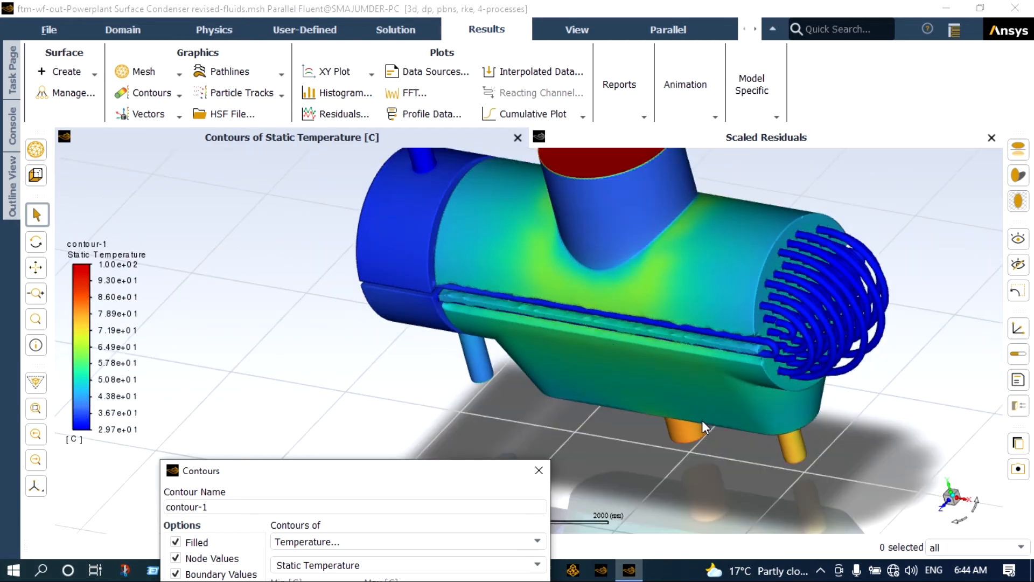
scroll(702, 419, "up", 2)
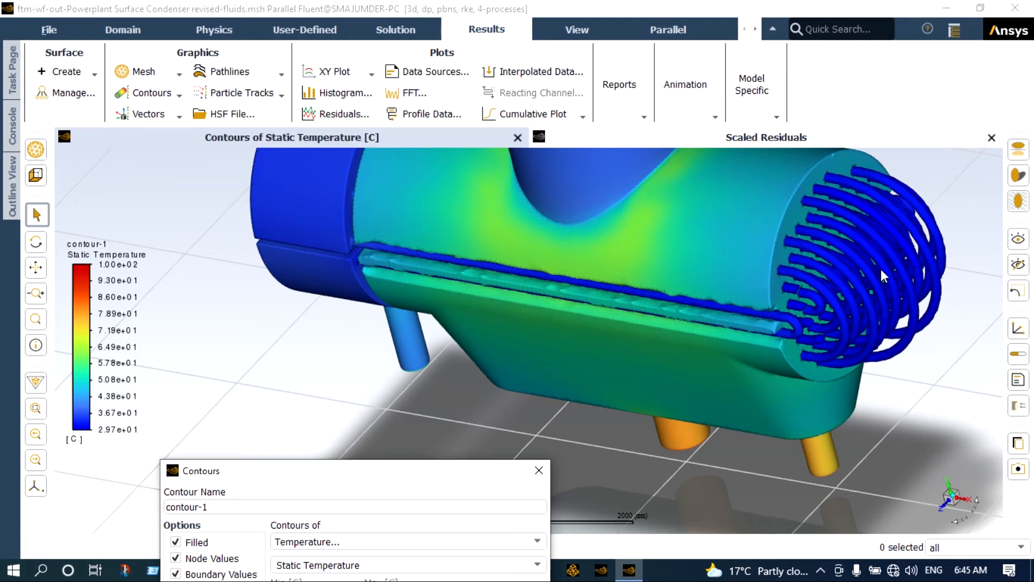
scroll(878, 256, "up", 3)
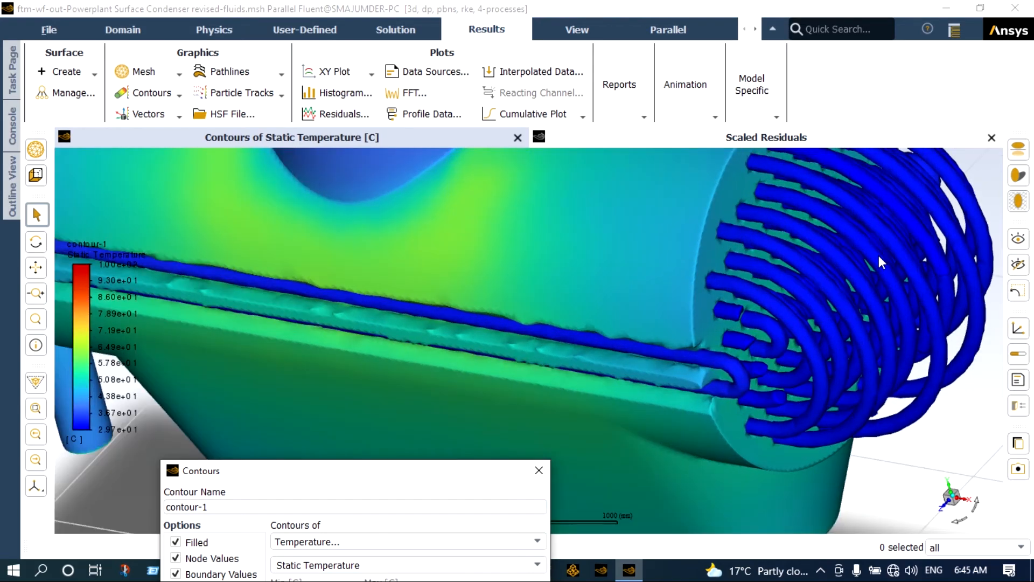
scroll(878, 256, "down", 3)
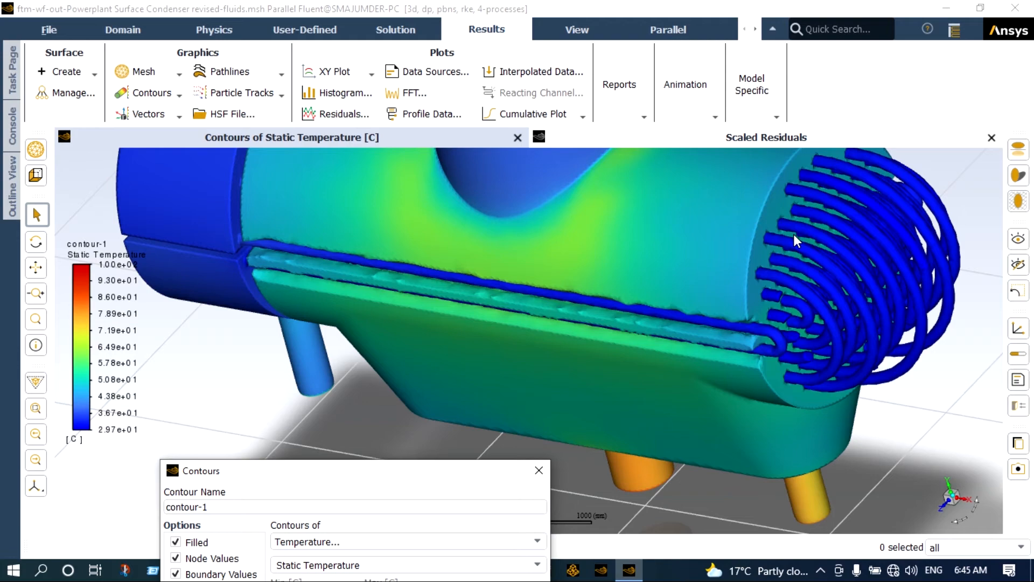
scroll(794, 237, "down", 5)
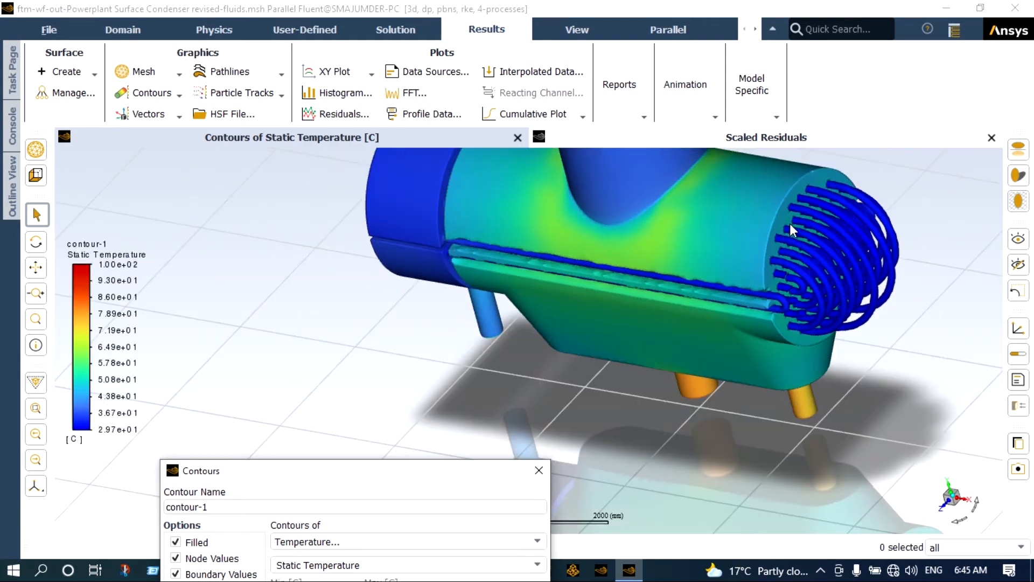
scroll(776, 189, "up", 5)
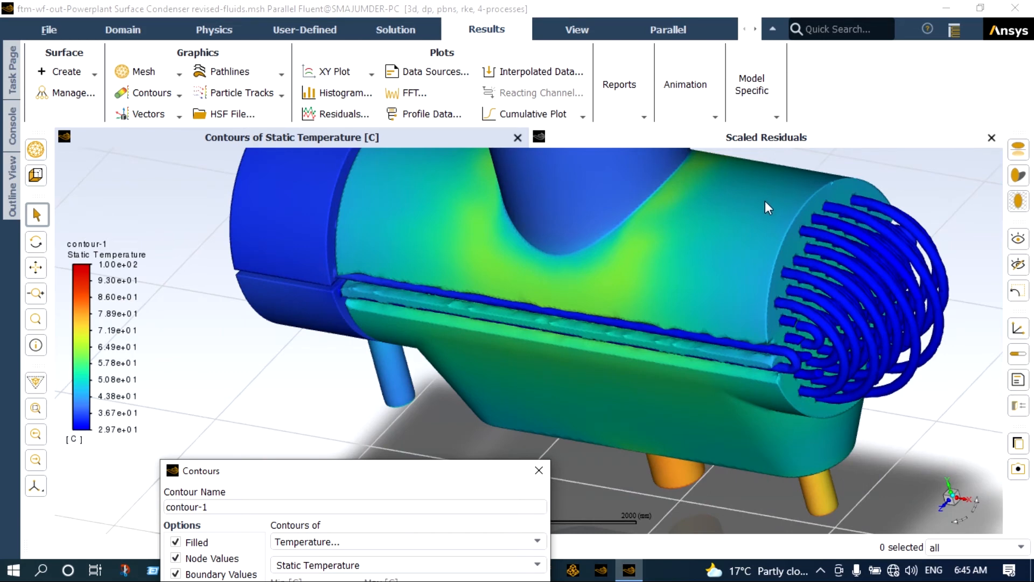
scroll(765, 200, "down", 4)
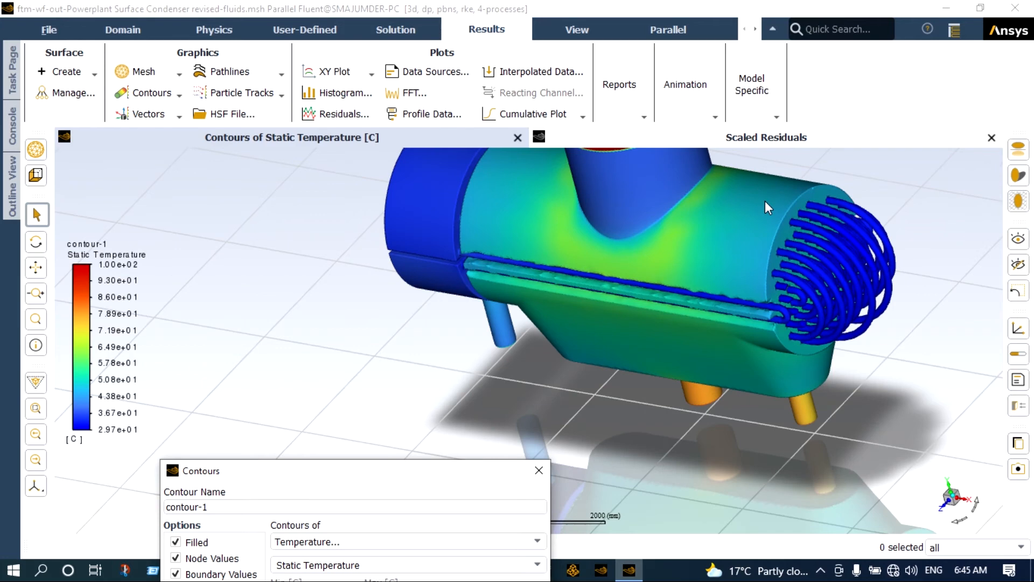
scroll(785, 192, "up", 5)
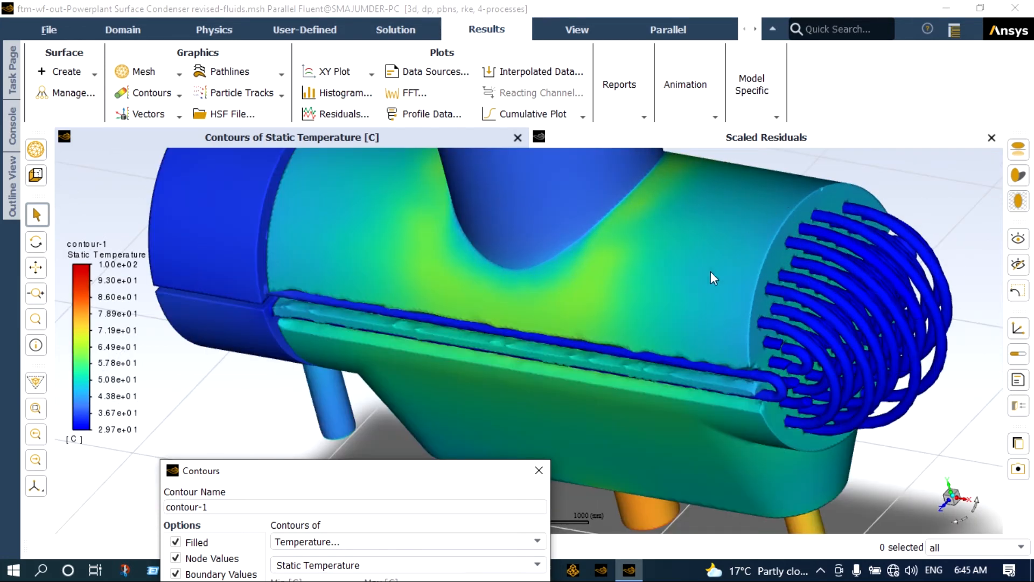
left_click_drag(505, 470, 557, 196)
left_click(471, 461)
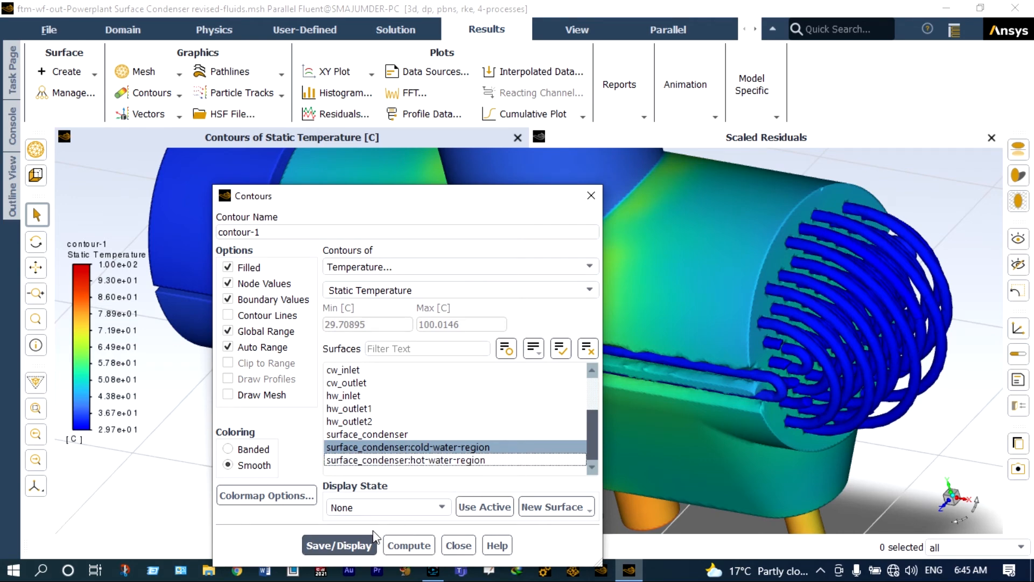
- Redisplay the temperature contour on the cold-water tube bundle alone
left_click(354, 548)
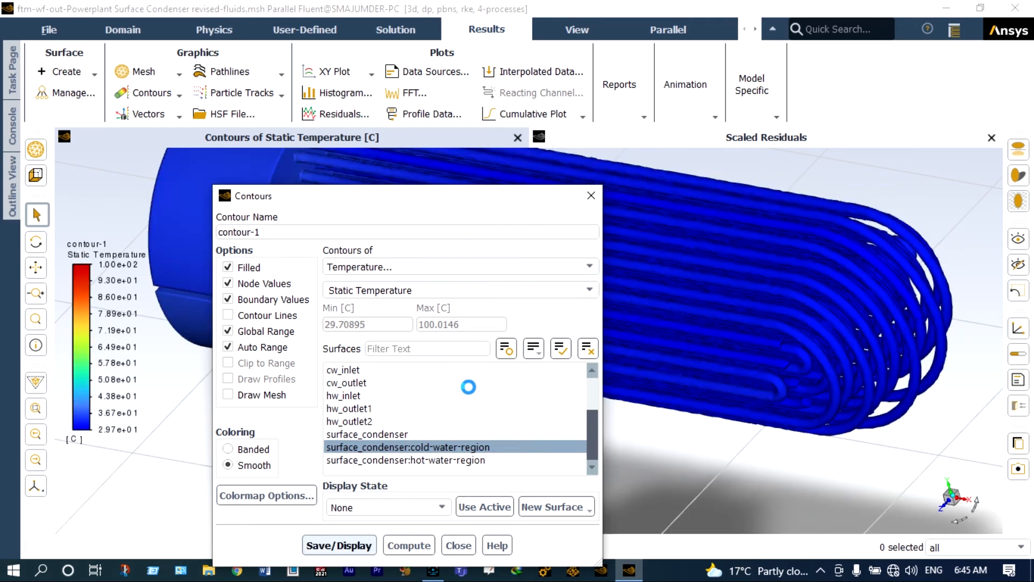
left_click_drag(452, 204, 399, 464)
scroll(455, 420, "down", 3)
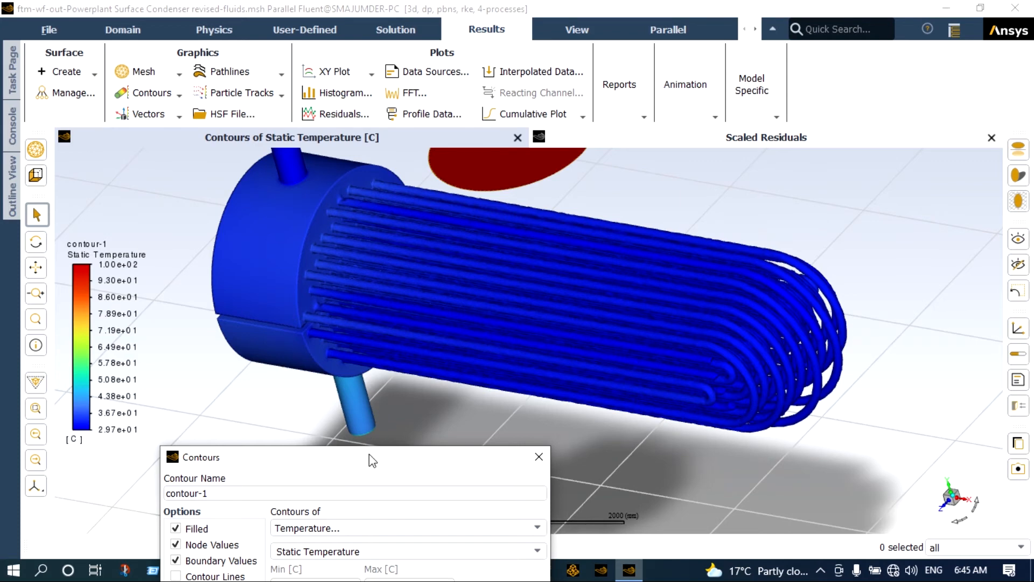
- Change contour-1's surface from the cold-water region to the hot-water region
left_click_drag(369, 455, 432, 215)
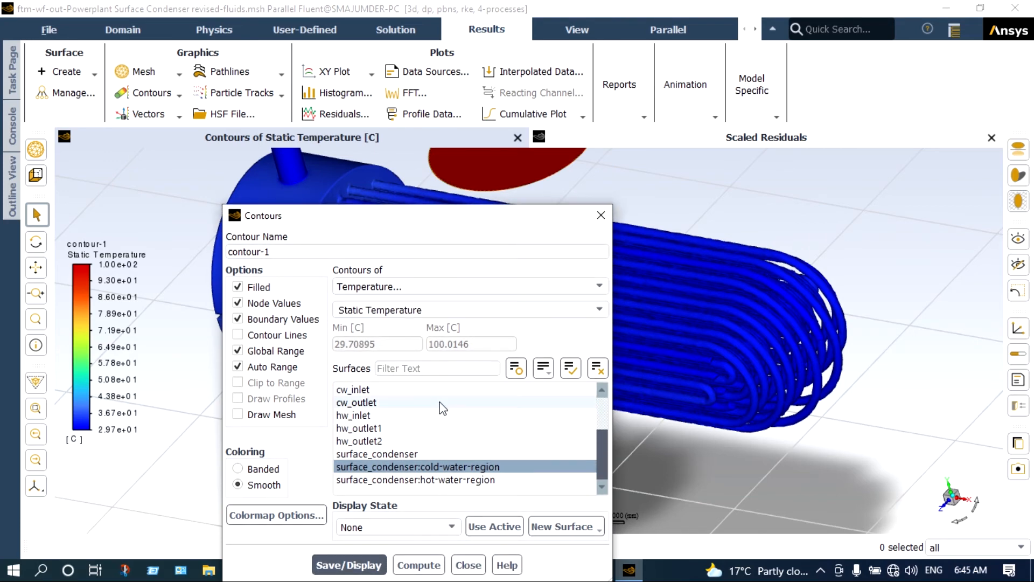
left_click(436, 480)
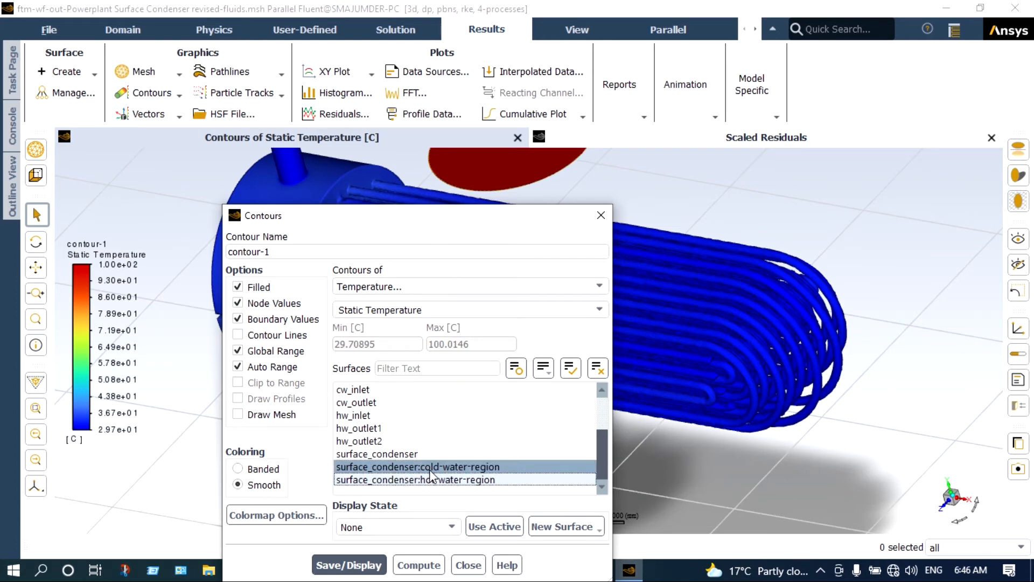
left_click(429, 469)
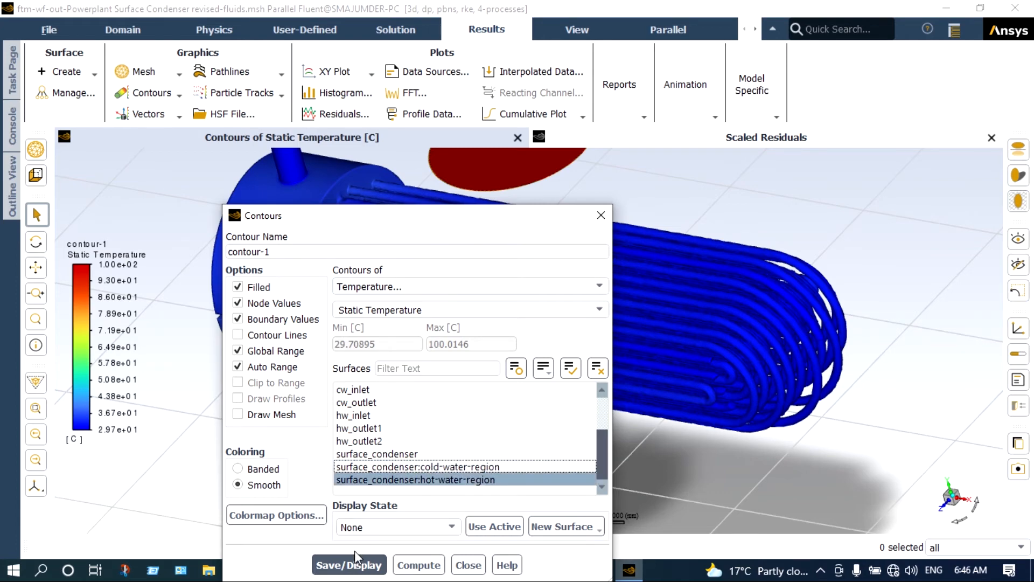
- Redisplay the temperature contour on the hot-water region only and inspect it
left_click(352, 568)
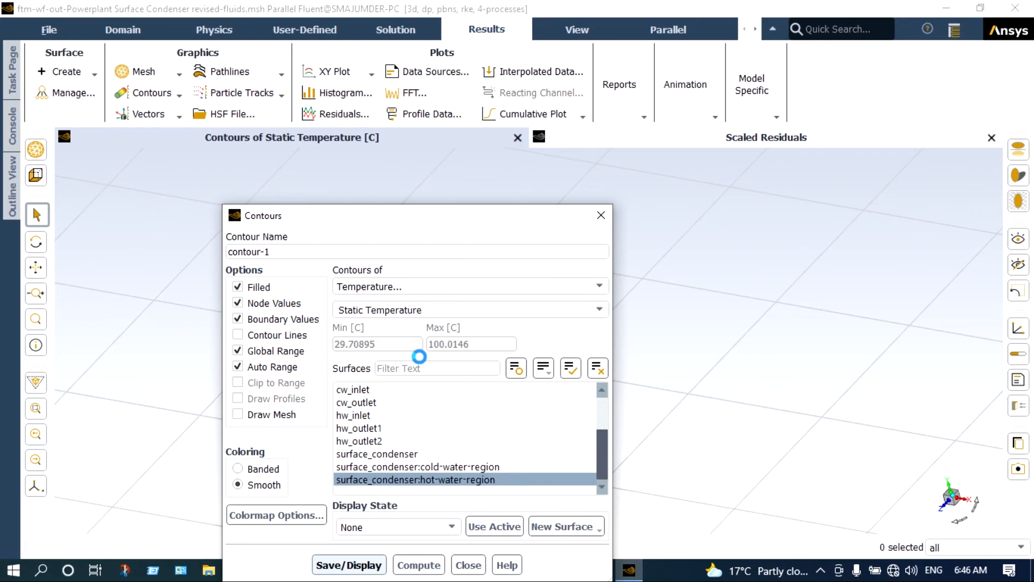
left_click_drag(492, 224, 196, 293)
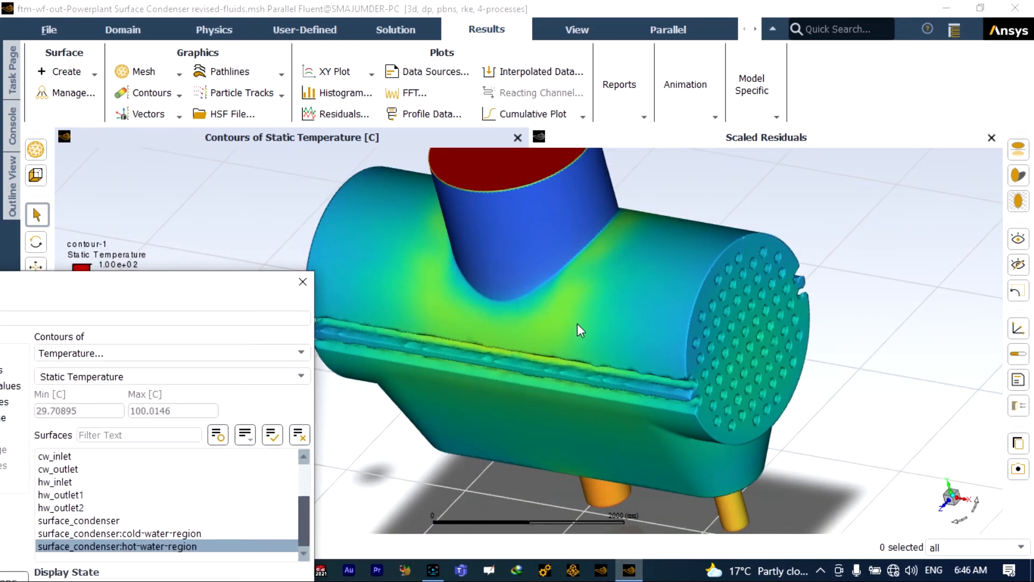
scroll(581, 323, "up", 2)
scroll(581, 323, "down", 1)
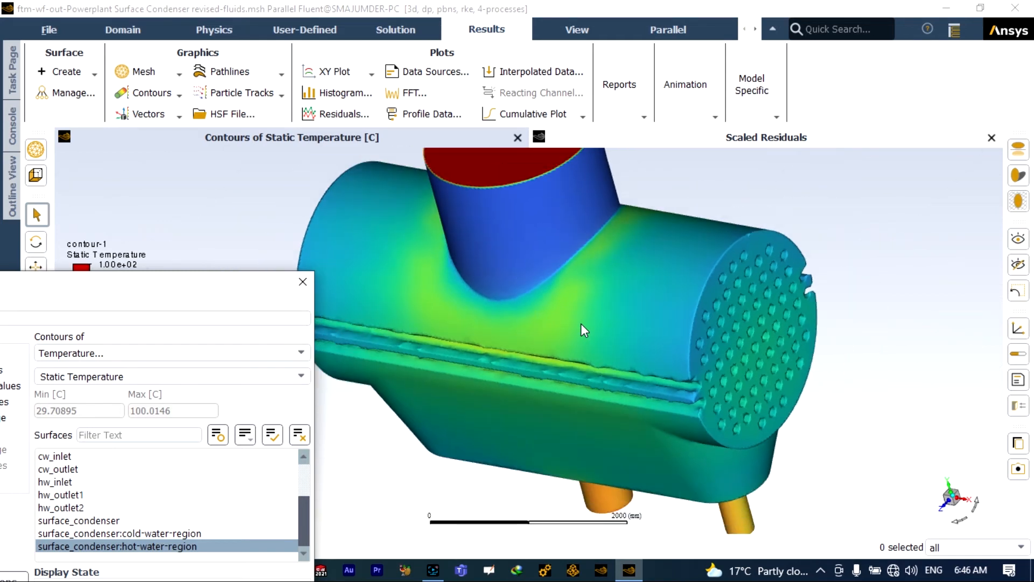
scroll(581, 323, "down", 3)
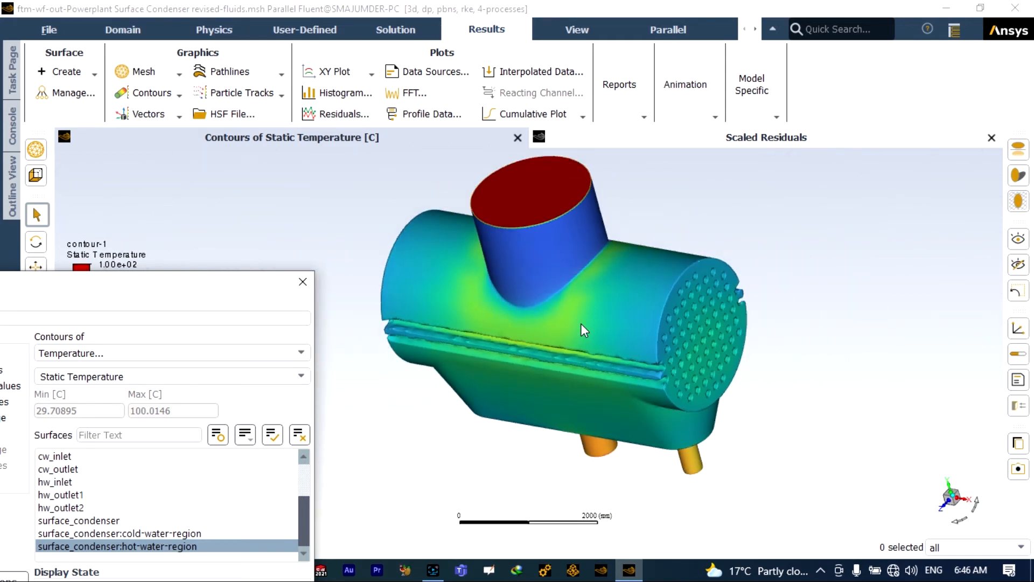
- Zoom in on the hot-water plot and bring contour-1's settings fully back into view
scroll(580, 323, "up", 2)
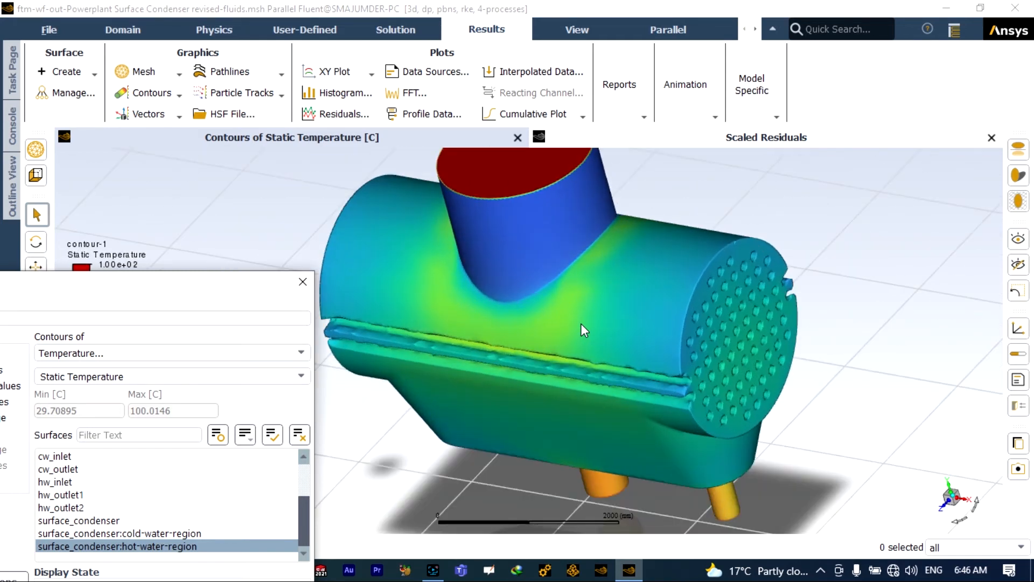
scroll(581, 323, "up", 1)
scroll(581, 323, "up", 1)
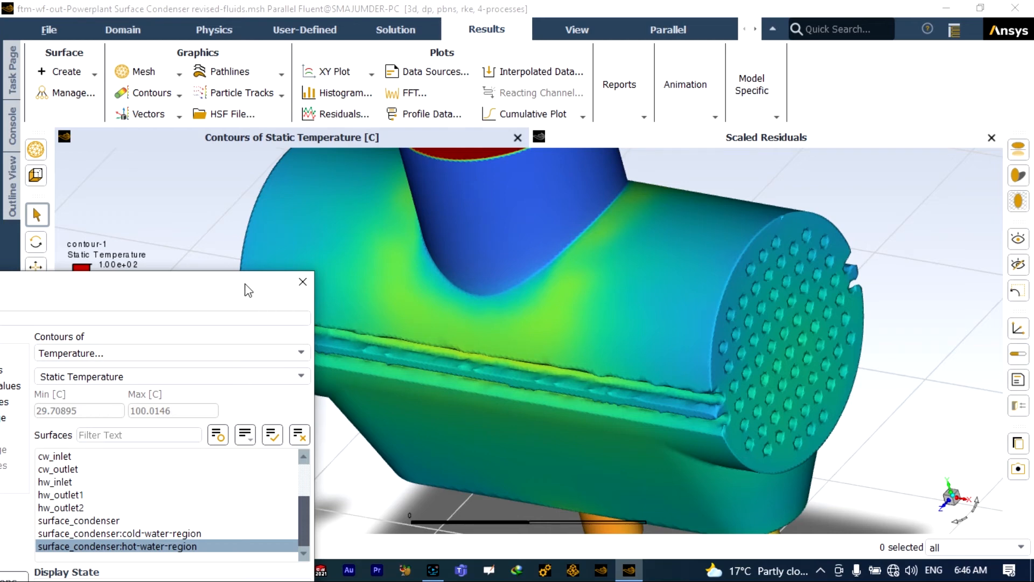
left_click_drag(245, 287, 405, 149)
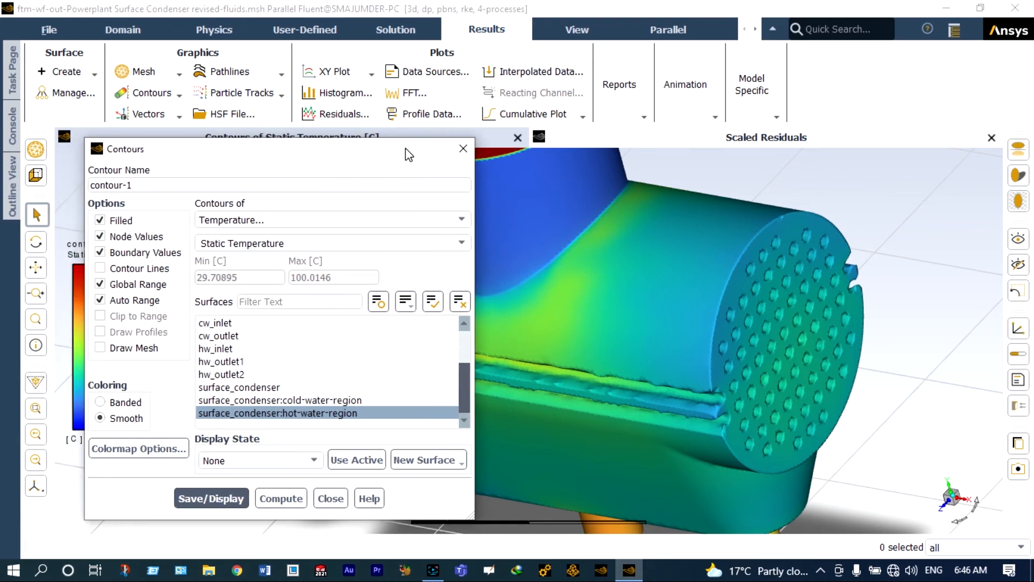
left_click(461, 220)
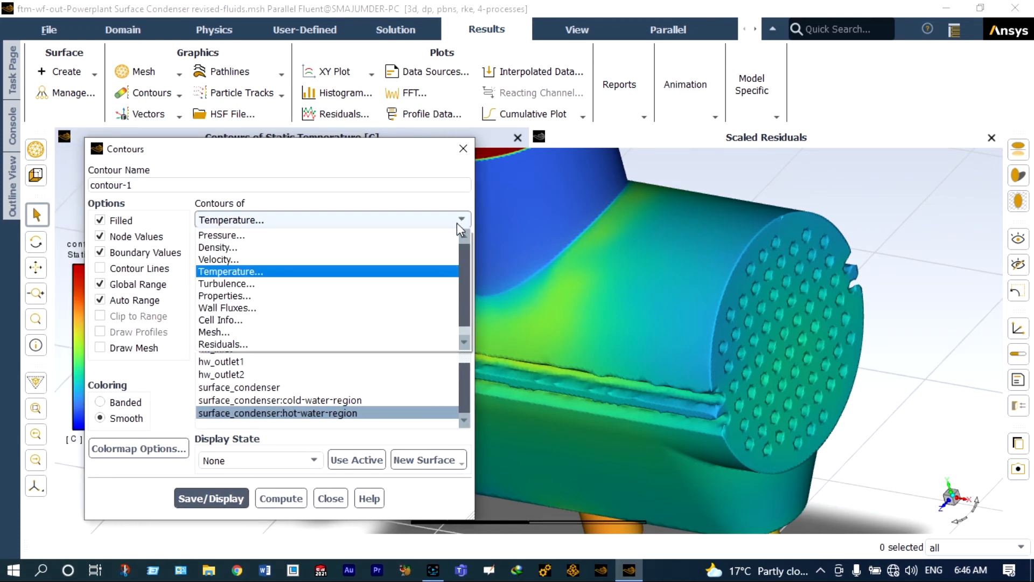
- Redisplay contour-1 as velocity magnitude (0–0.0127 m/s) on the hot-water region and close it
left_click(384, 260)
left_click(235, 501)
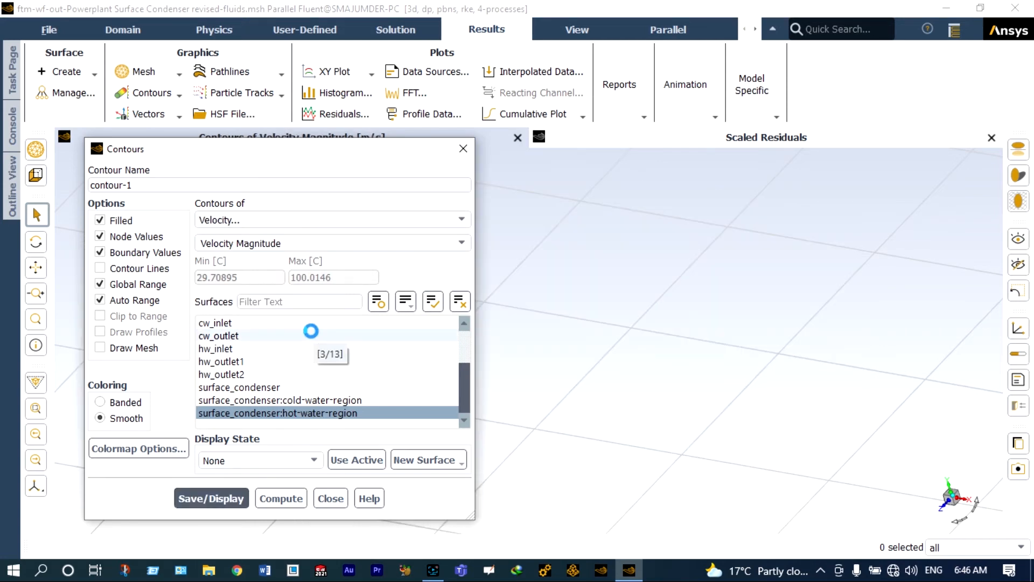
left_click_drag(372, 156, 448, 203)
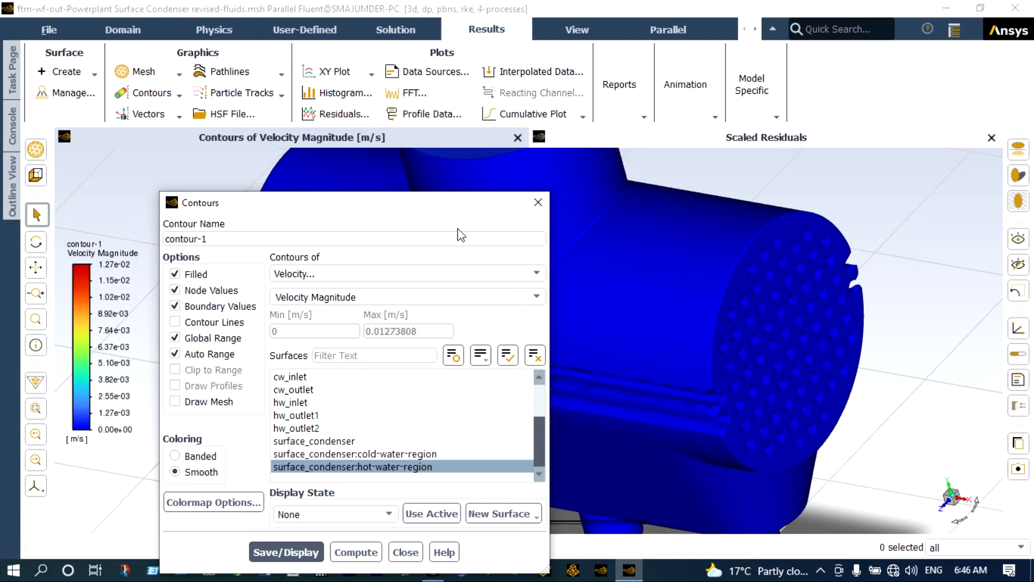
left_click(416, 559)
- Zoom the view and bring up the graphics window's shortcut menu
scroll(465, 374, "down", 3)
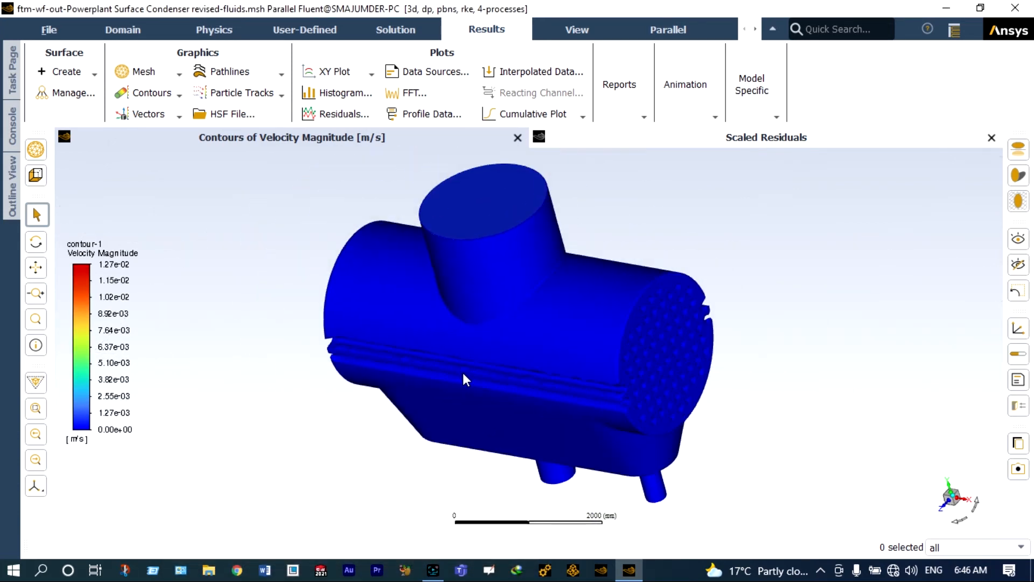
right_click(702, 207)
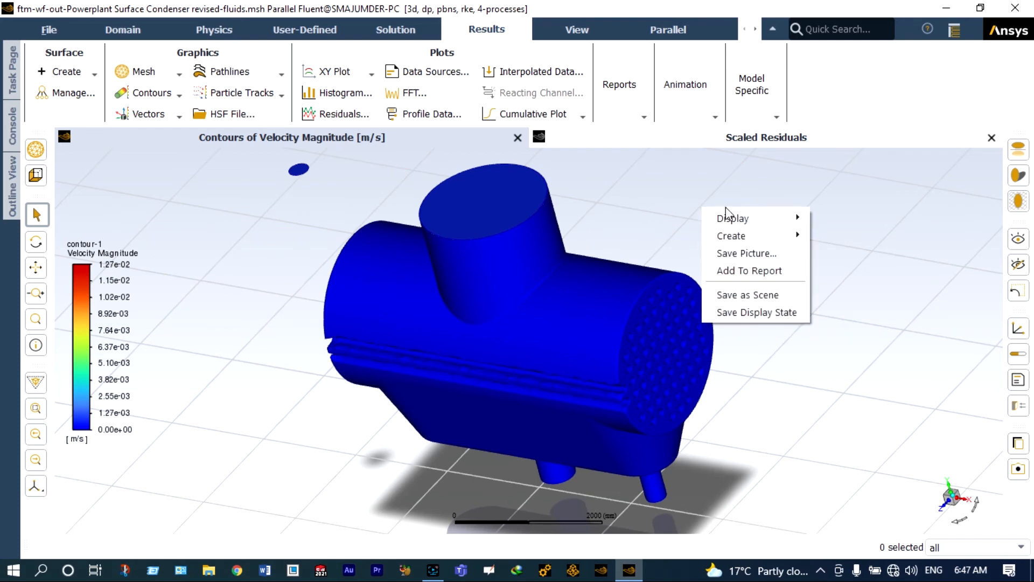
mouse_move(733, 237)
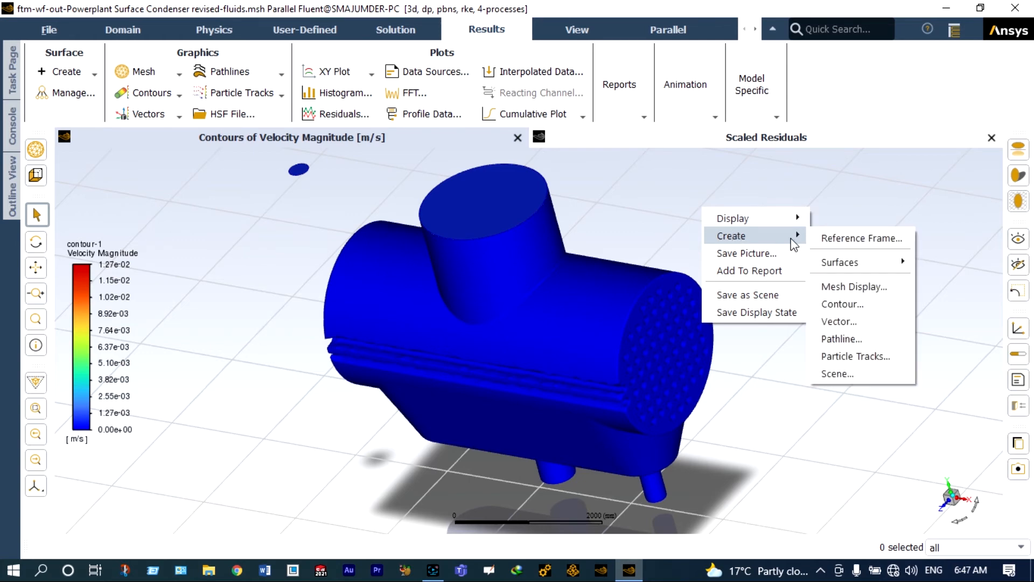
- Create plane-13 as a YZ plane surface at X 2550 mm
mouse_move(834, 263)
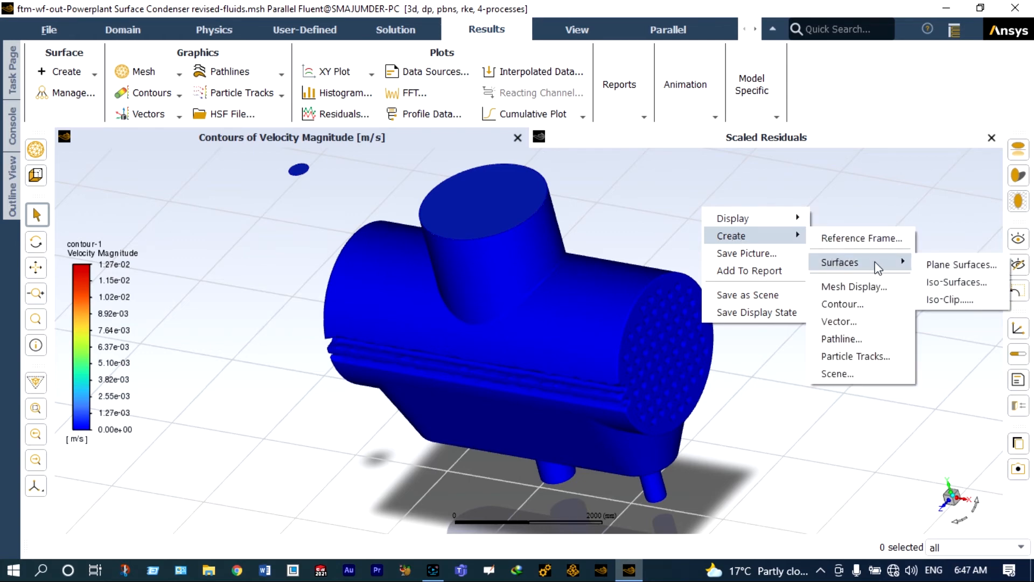
left_click(948, 267)
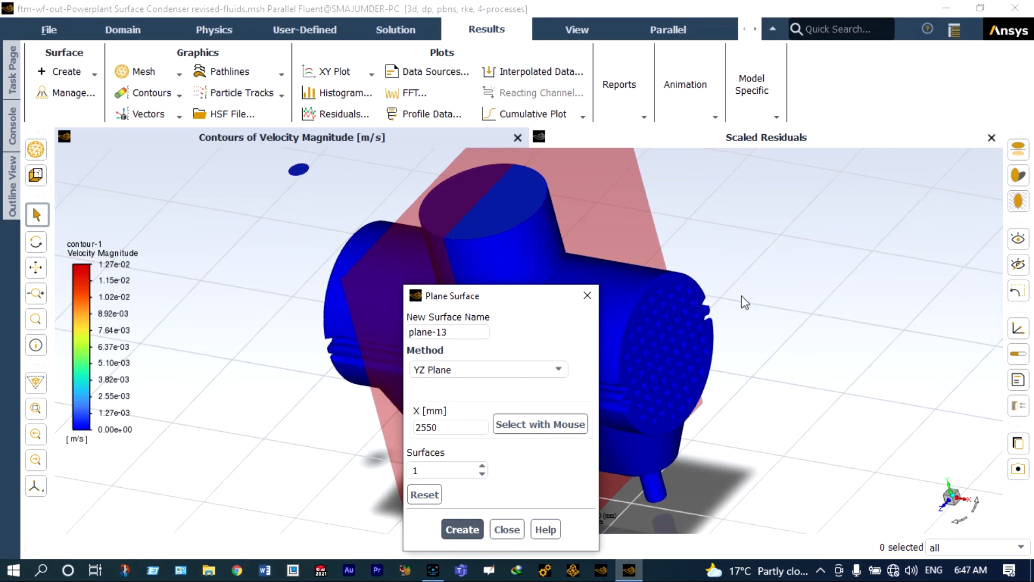
left_click(463, 530)
- Create plane-14 as an XY plane surface and close the Plane Surface dialog
left_click(558, 371)
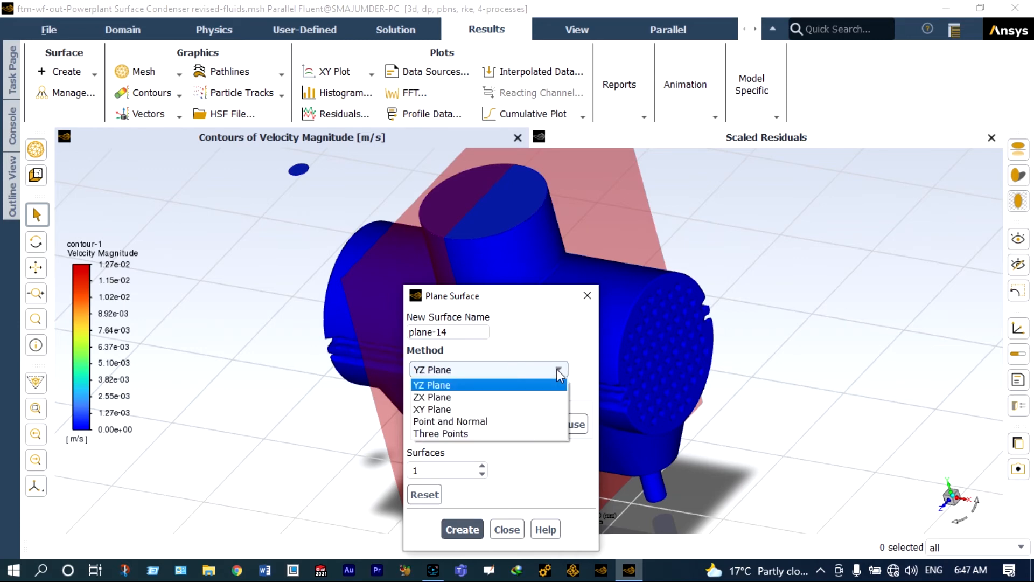
left_click(466, 409)
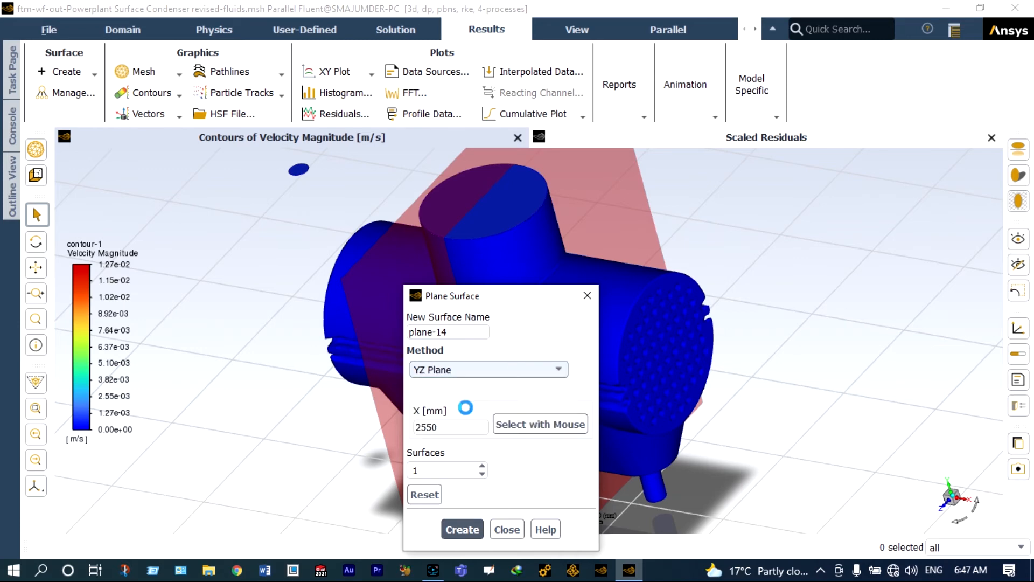
left_click(463, 528)
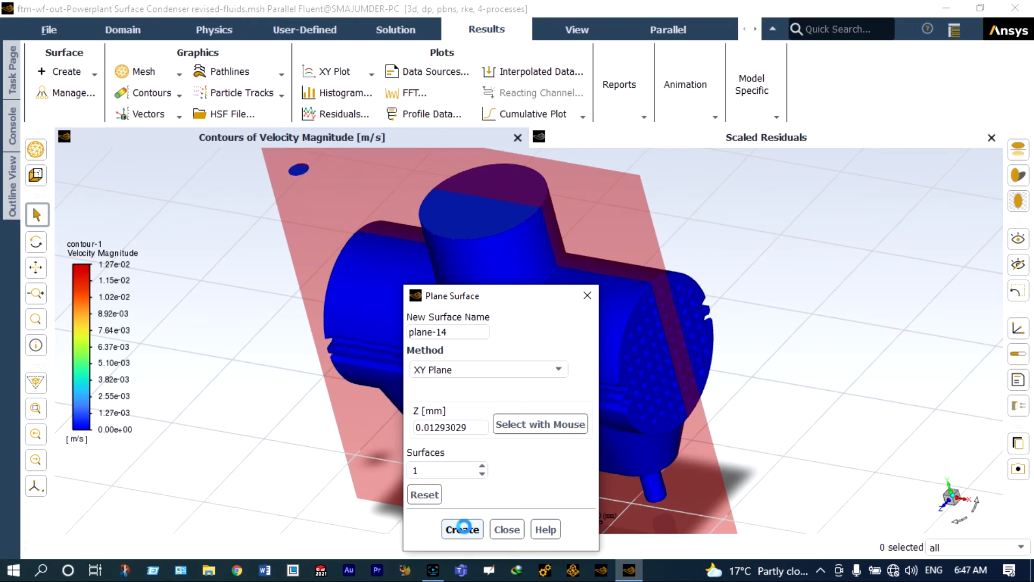
left_click(588, 296)
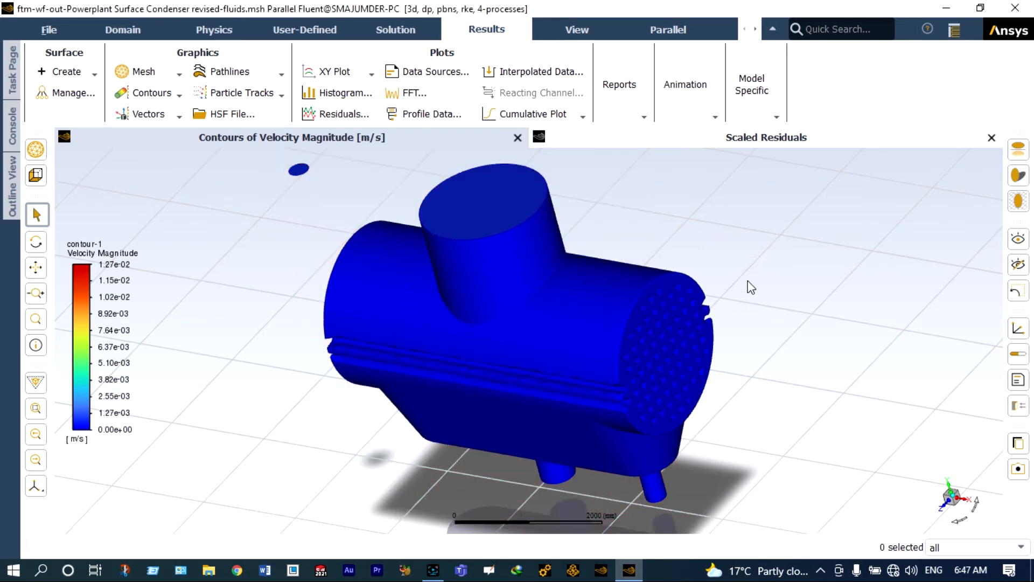
- Create contour-2 of static temperature (29.7–100 °C) on plane-13 and plane-14 and display it
left_click(179, 97)
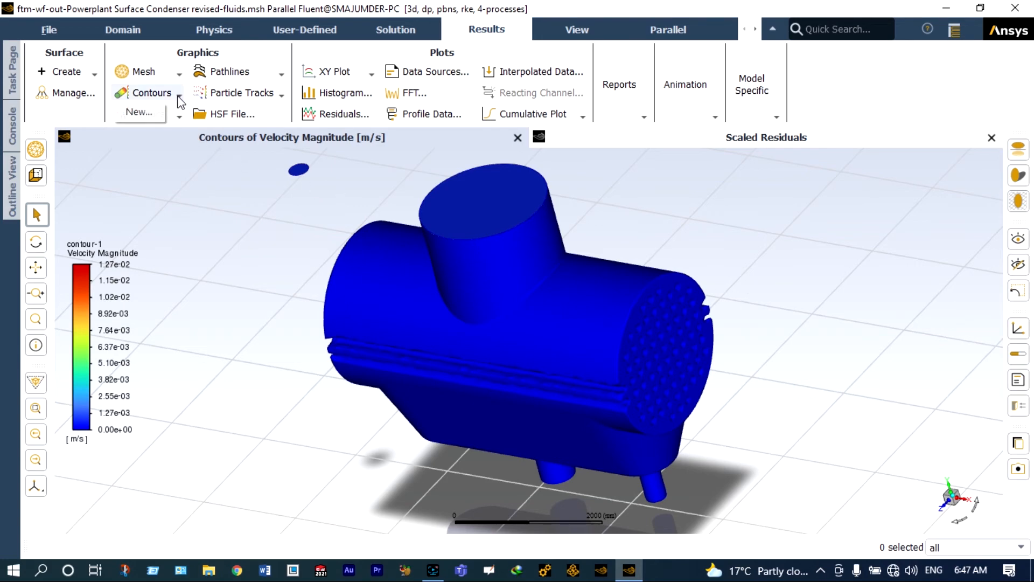
left_click(146, 113)
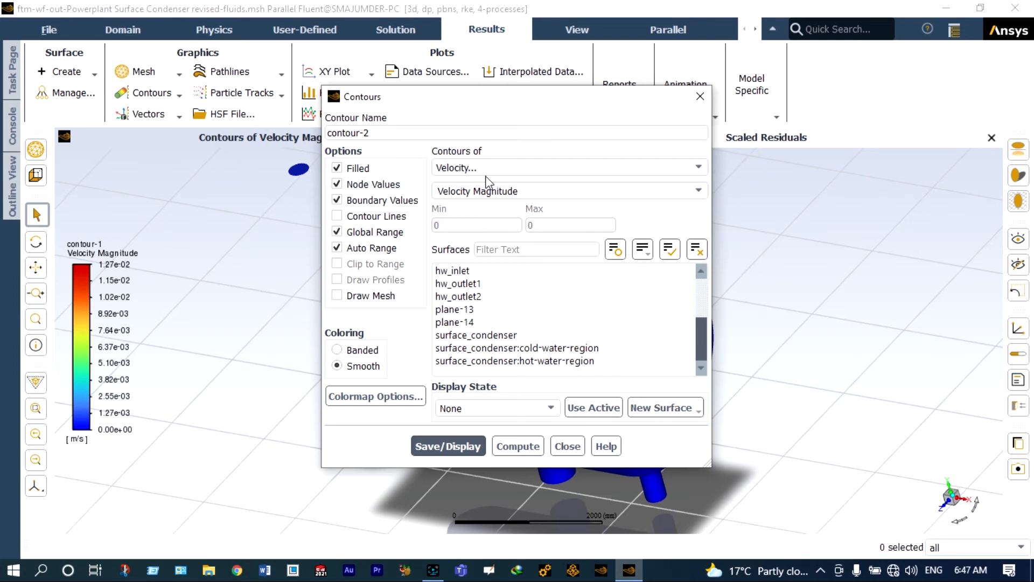
left_click(500, 167)
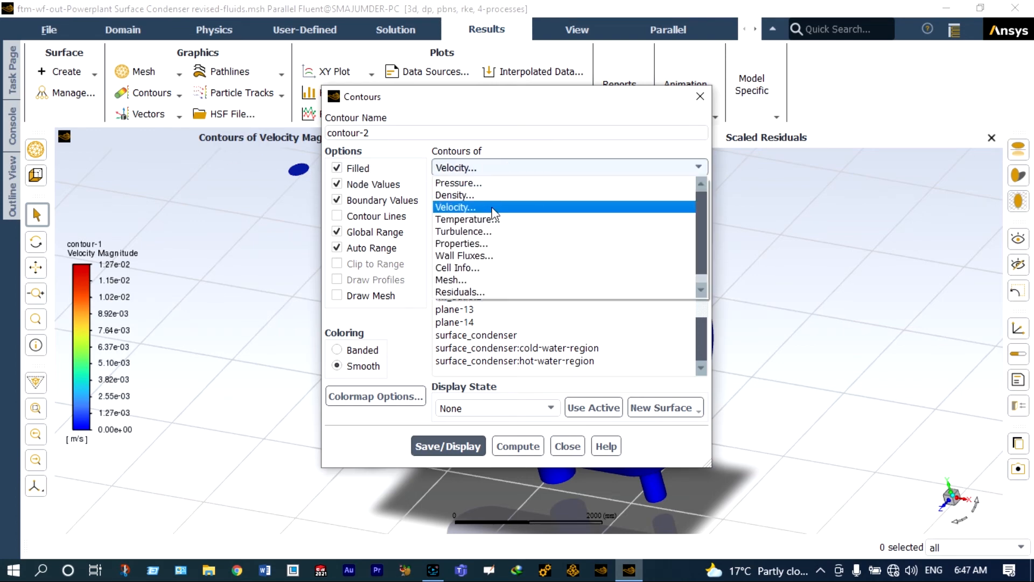
left_click(494, 220)
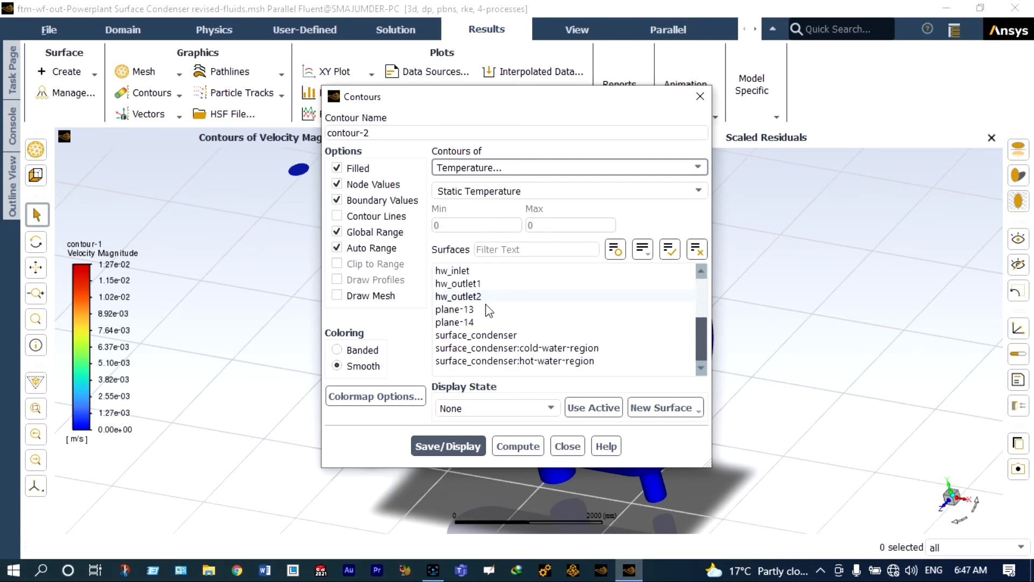
left_click(464, 309)
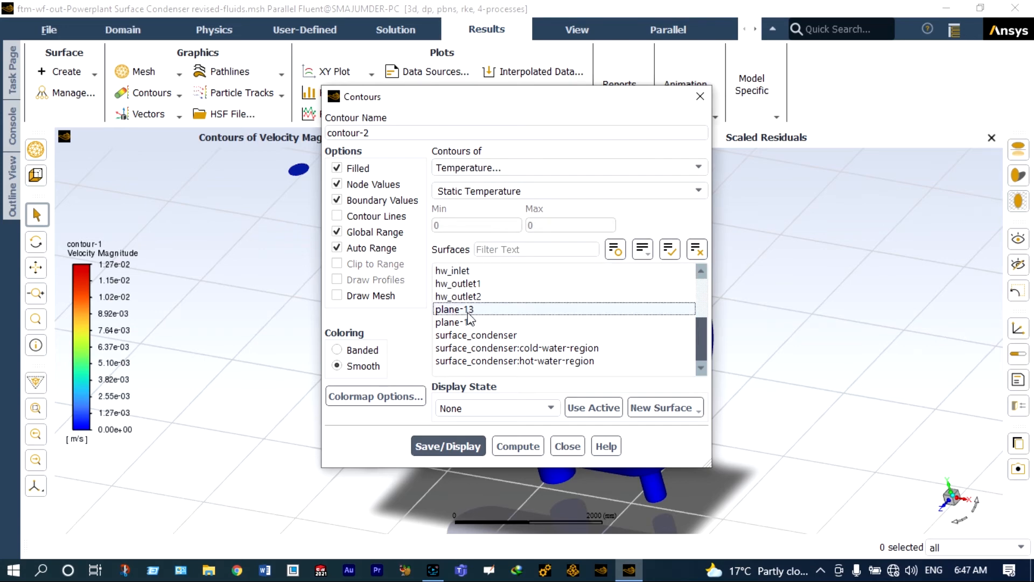
left_click(466, 322)
left_click(455, 448)
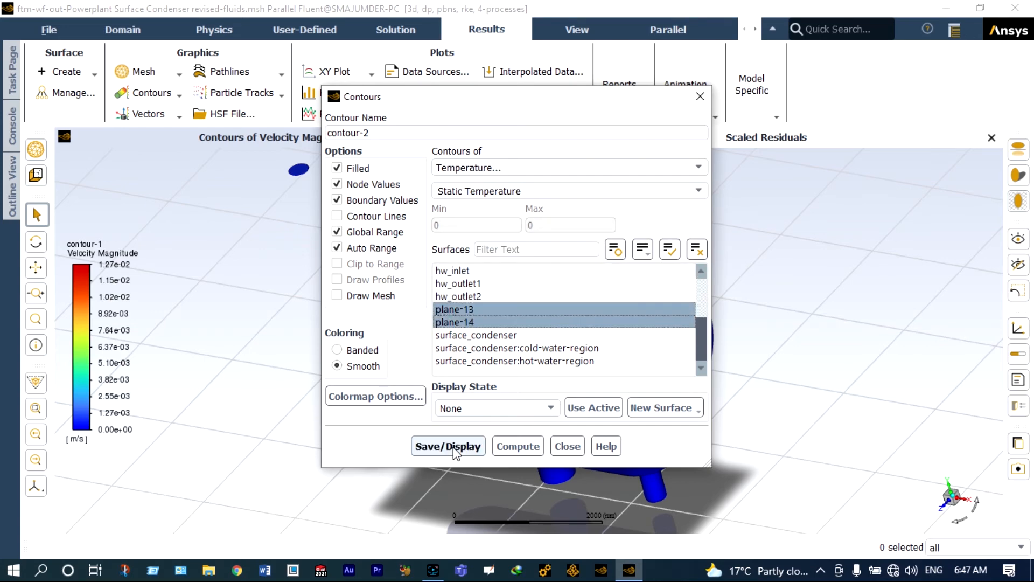
left_click(453, 447)
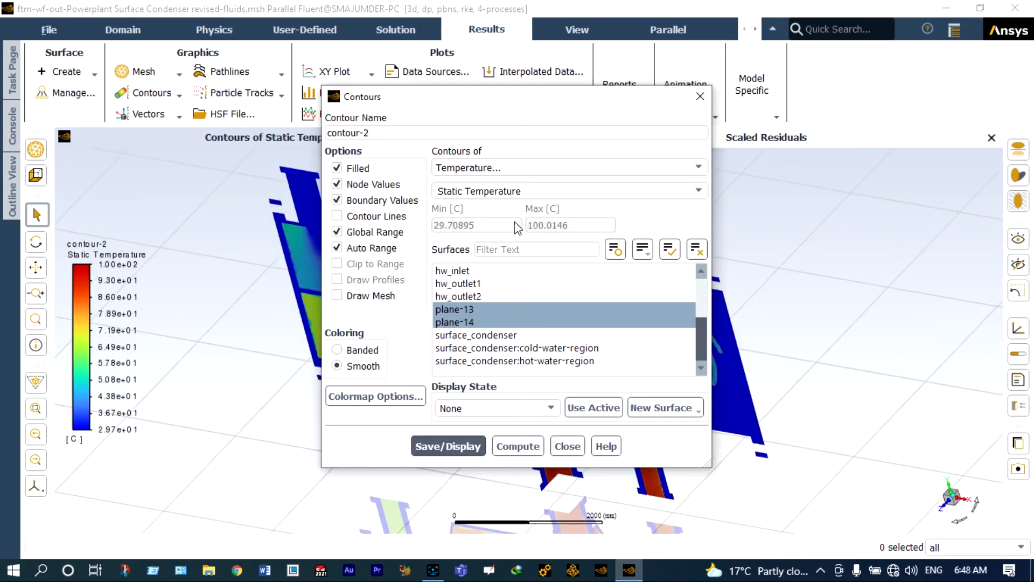
left_click_drag(514, 99, 109, 374)
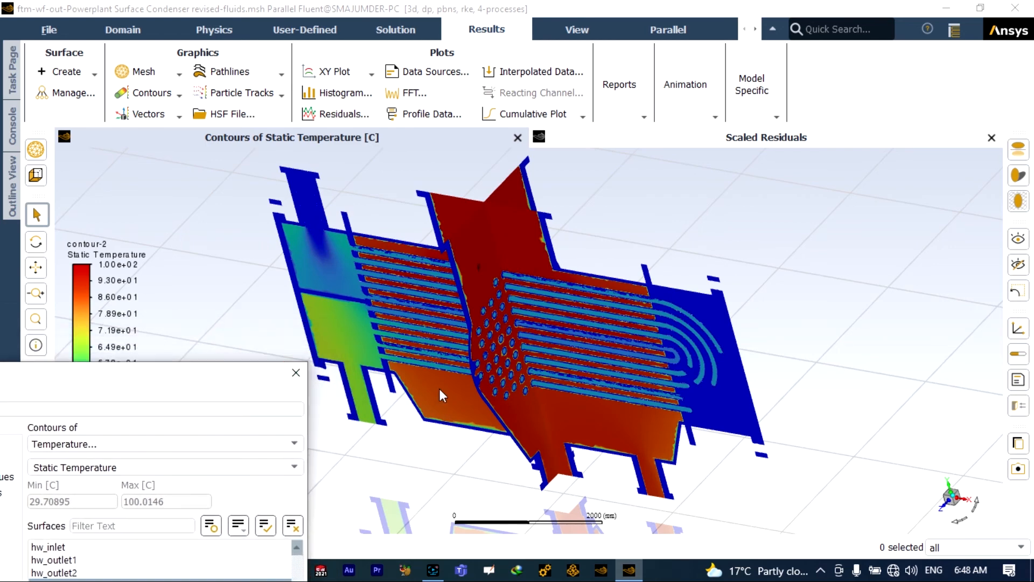
- Zoom in to inspect the plane temperature contour and its legend, then bring contour-2's settings back into view
scroll(440, 389, "up", 3)
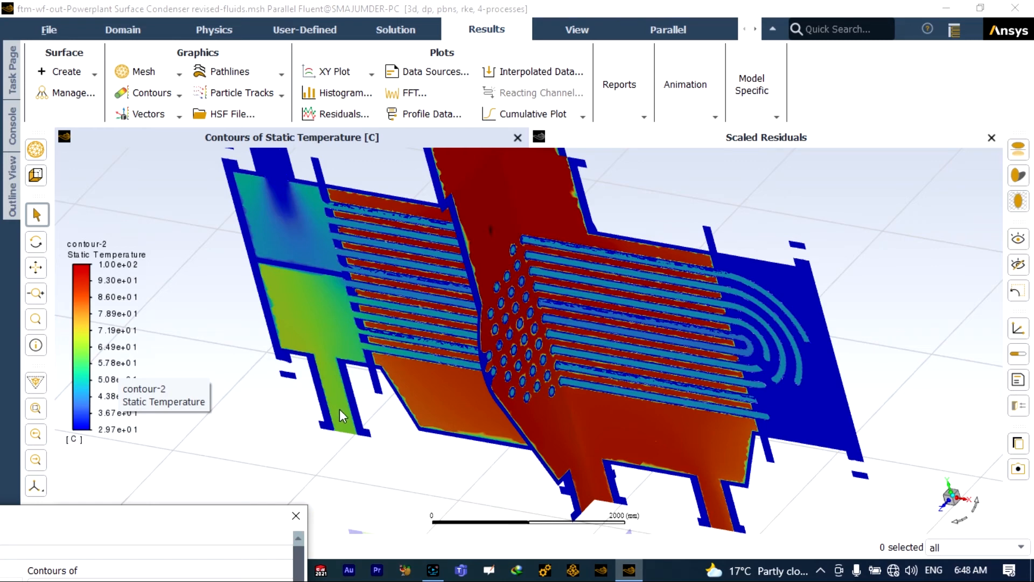
left_click(105, 386)
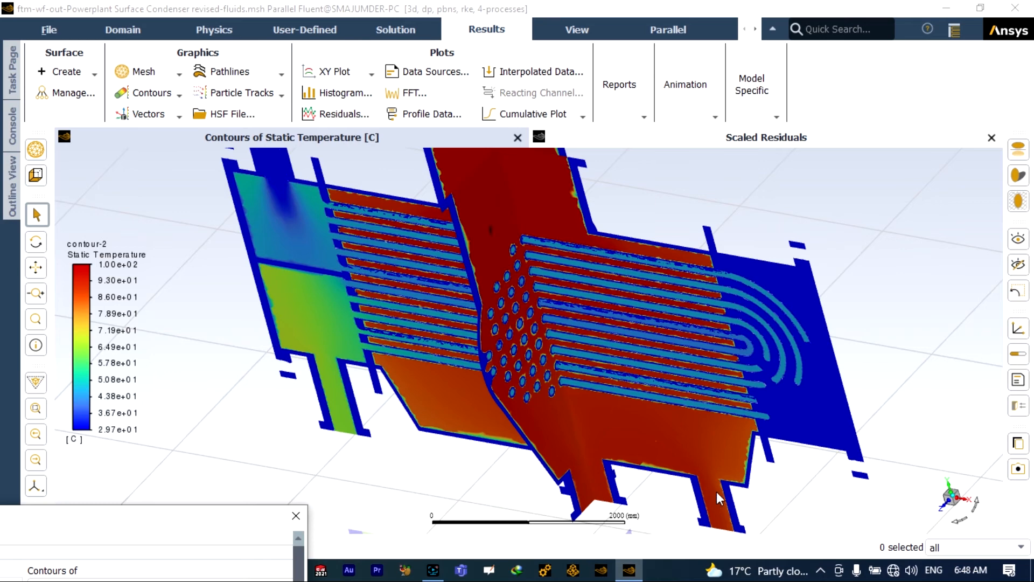
scroll(533, 314, "up", 2)
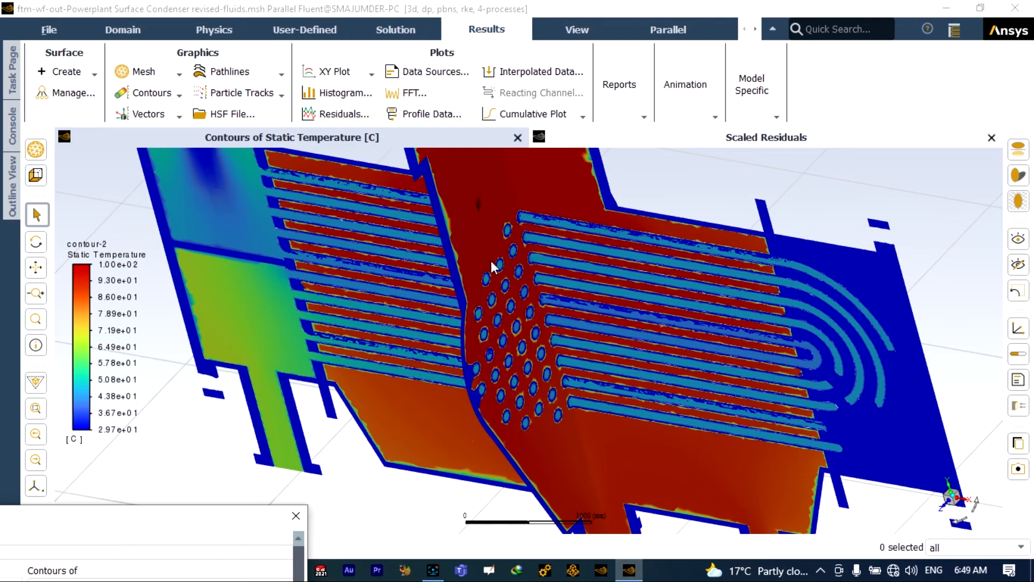
scroll(526, 261, "up", 4)
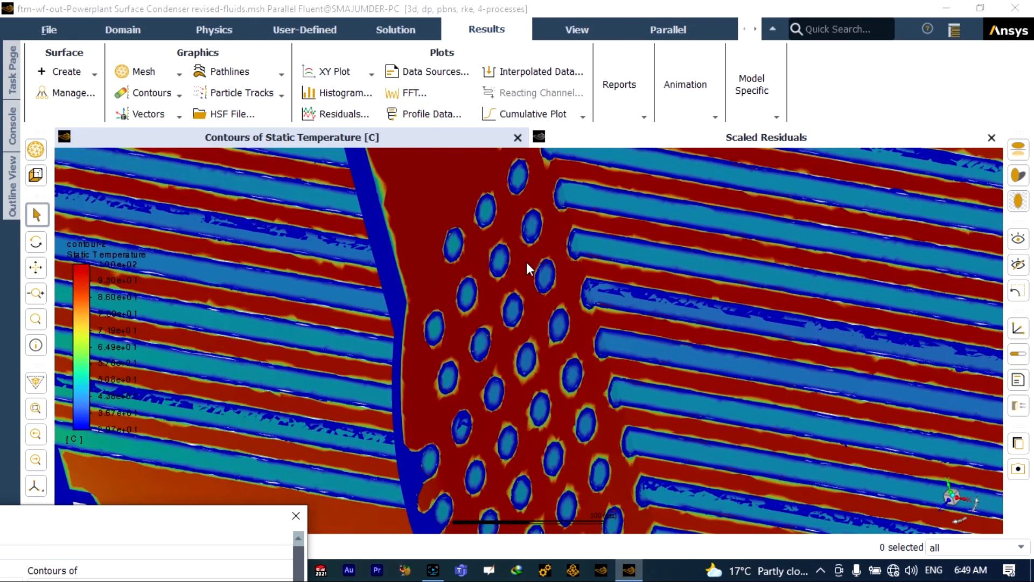
scroll(526, 262, "down", 4)
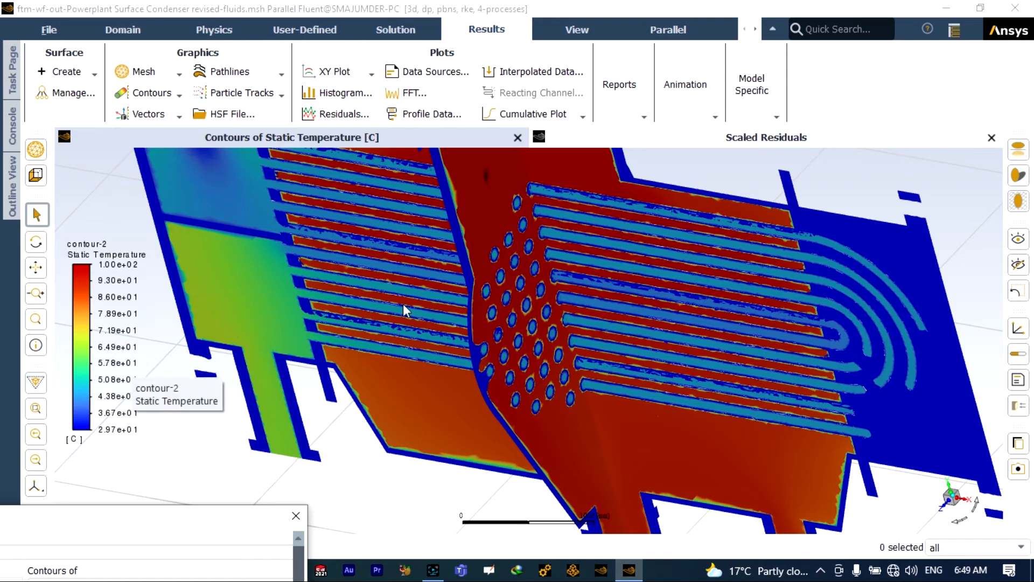
scroll(477, 303, "down", 3)
scroll(603, 250, "down", 2)
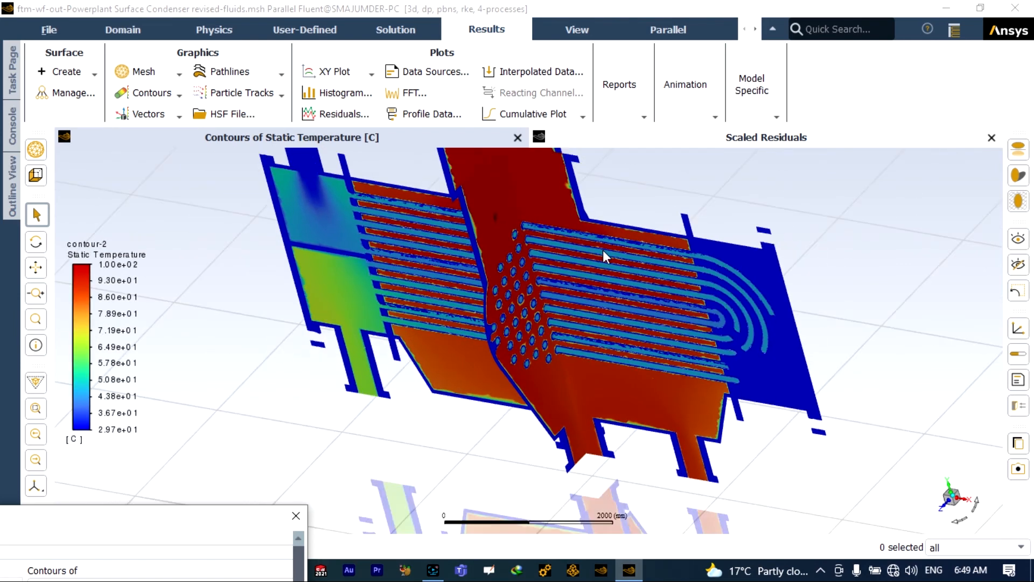
scroll(609, 236, "up", 1)
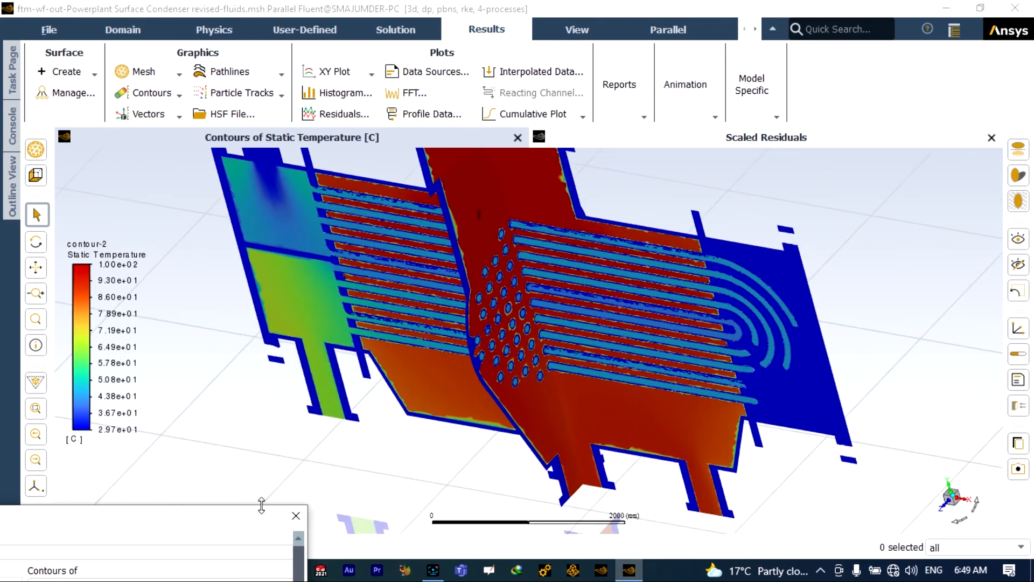
left_click_drag(263, 518, 381, 220)
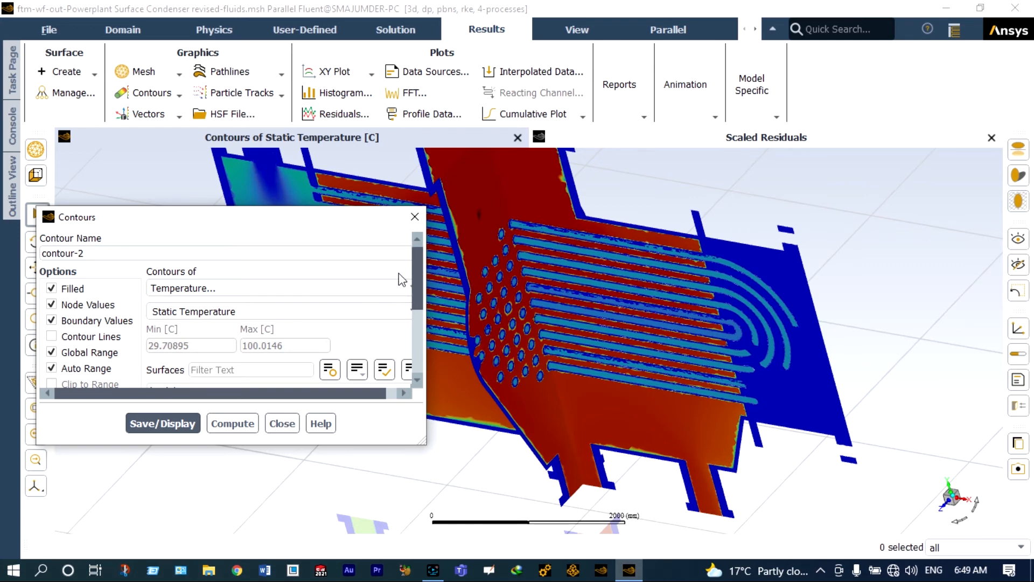
- Switch contour-2 to static pressure and display it on plane-13 and plane-14
left_click(398, 290)
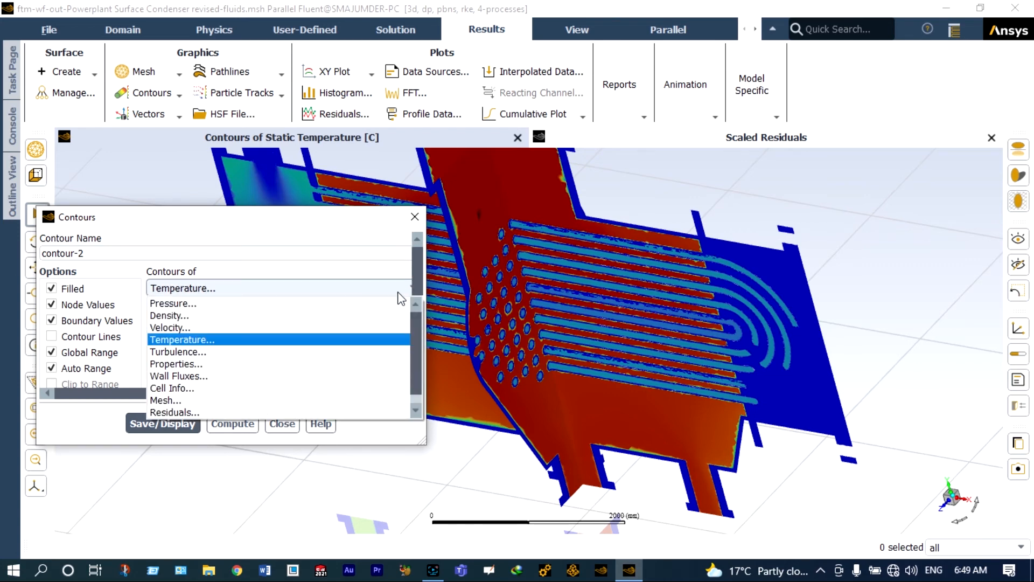
left_click(283, 303)
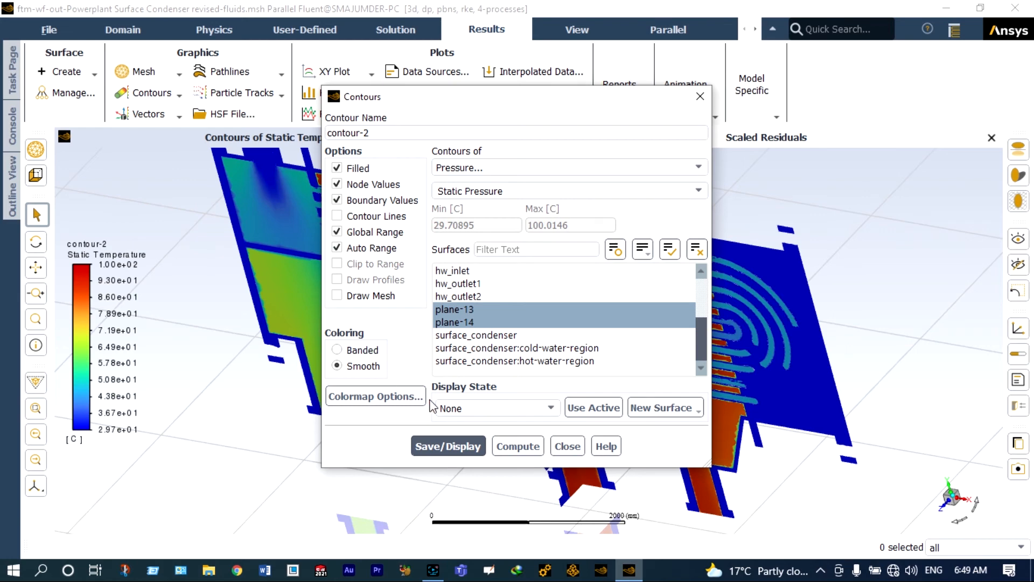
left_click(472, 438)
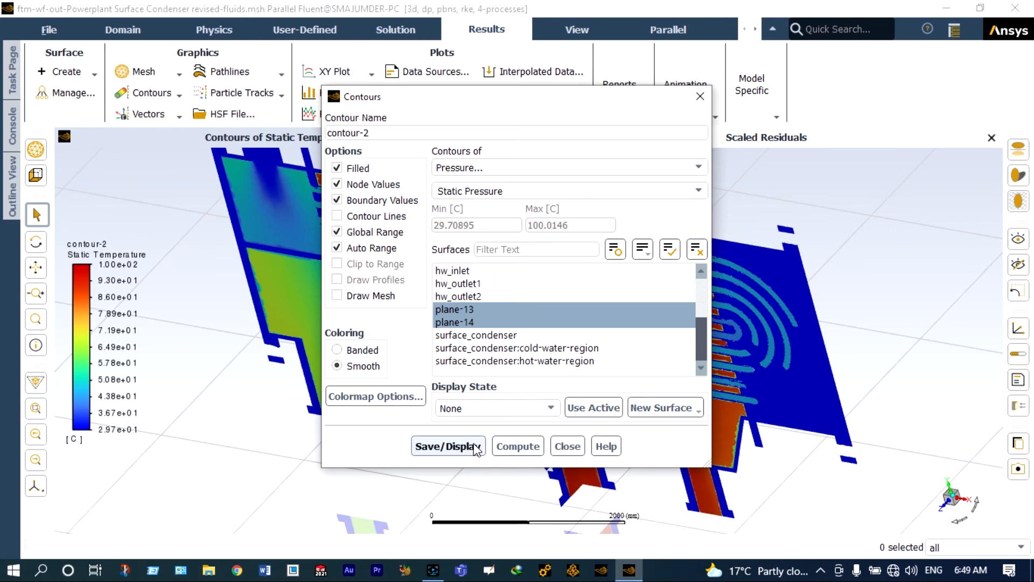
left_click(468, 446)
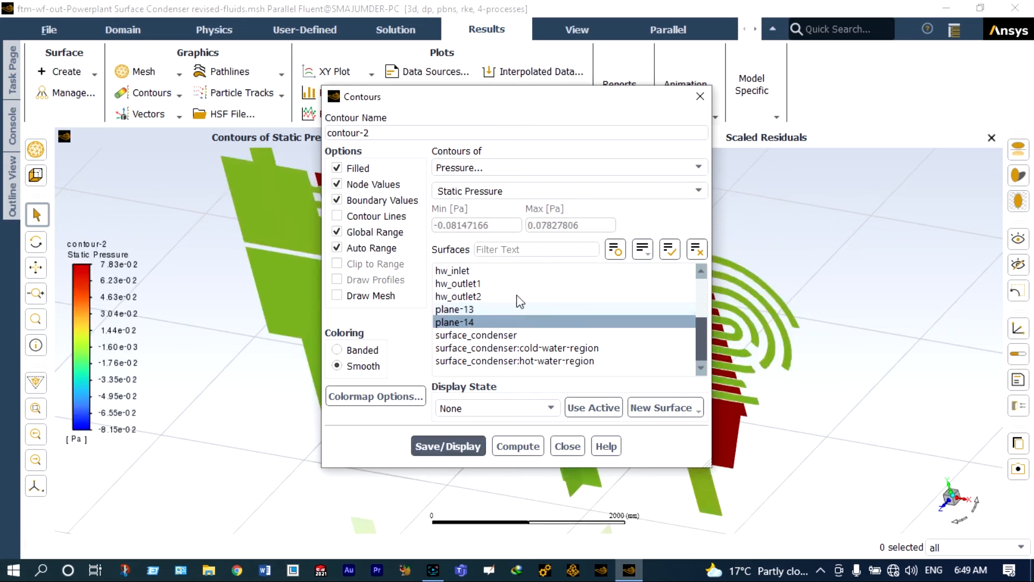
- Inspect the static pressure plot, then close the contour-2 settings
left_click_drag(502, 98, 213, 383)
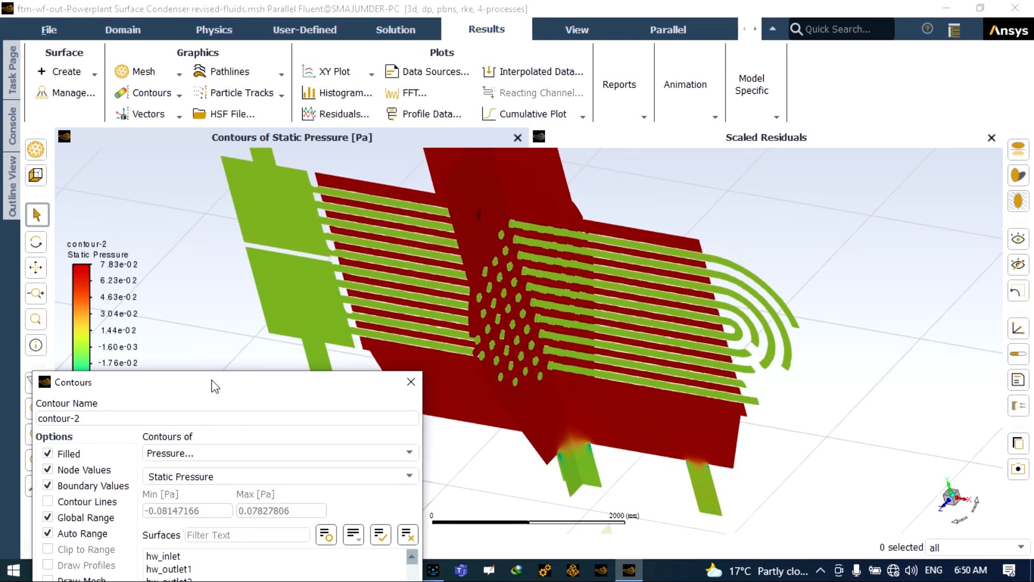
left_click_drag(215, 387, 211, 275)
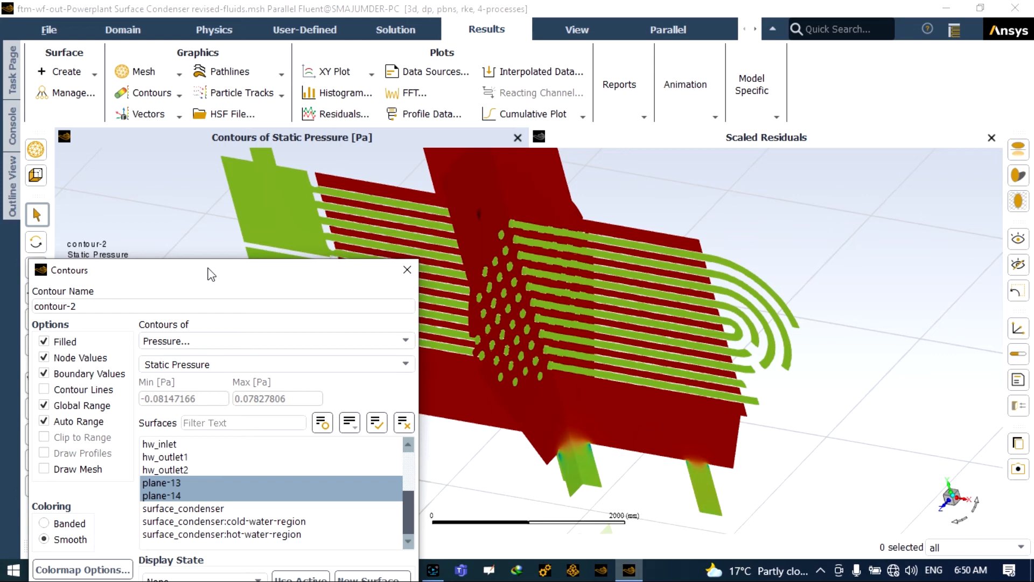
left_click_drag(210, 273, 217, 164)
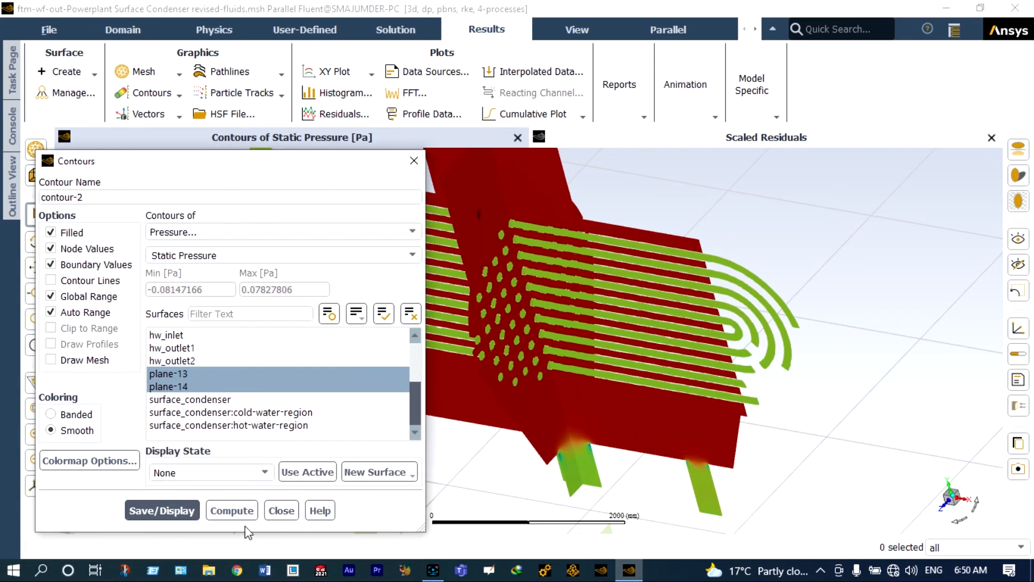
left_click(282, 510)
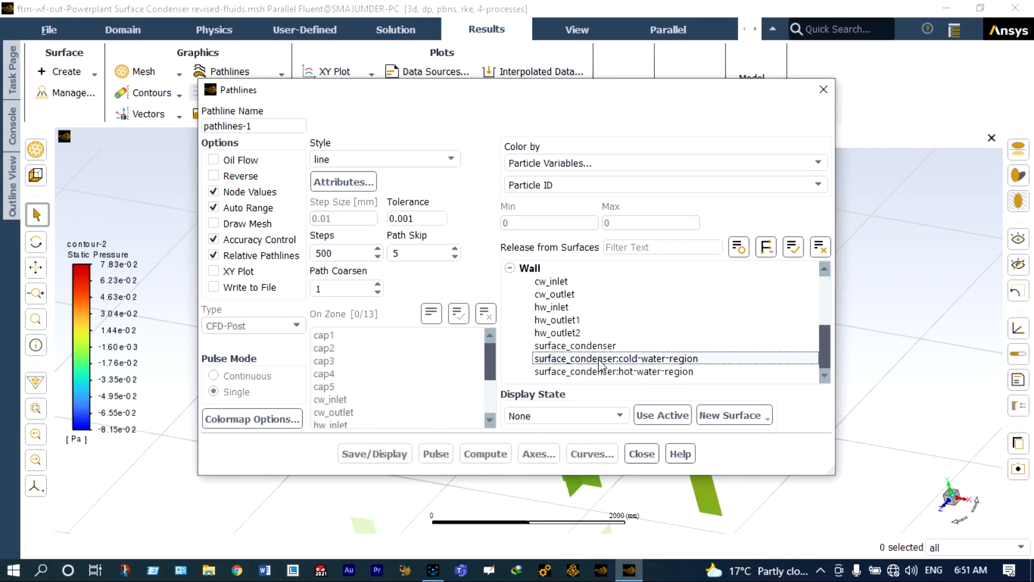
- Display pathlines from surface_condenser:hot-water-region with path skip 5, coloured by particle ID
left_click(602, 372)
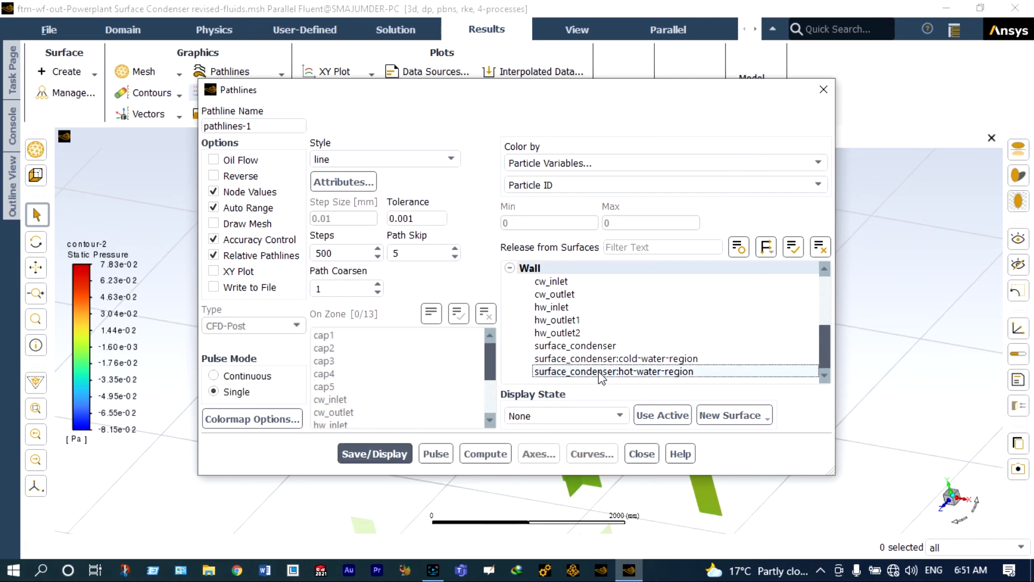
left_click(387, 453)
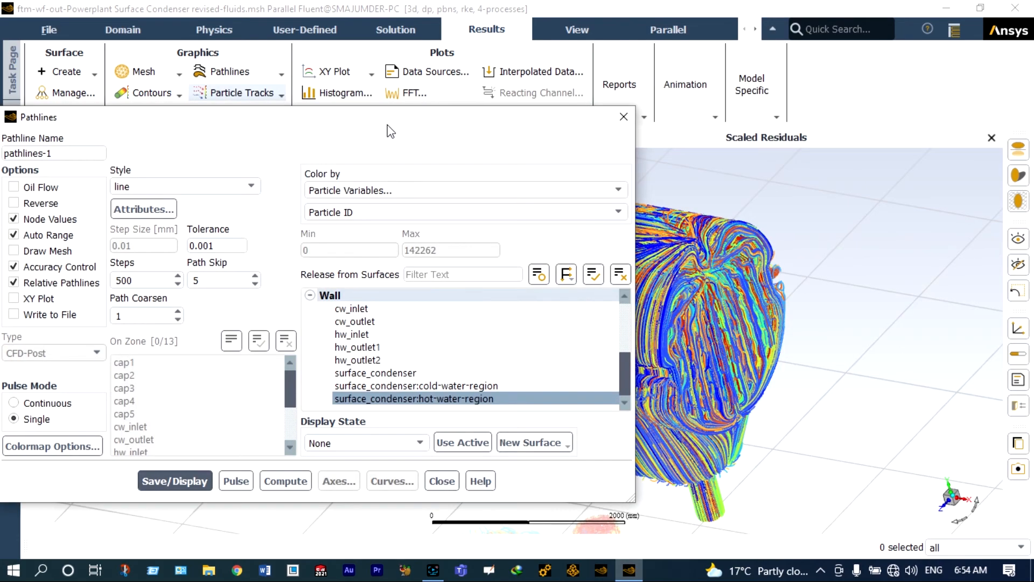
left_click_drag(387, 123, 33, 295)
scroll(295, 392, "down", 3)
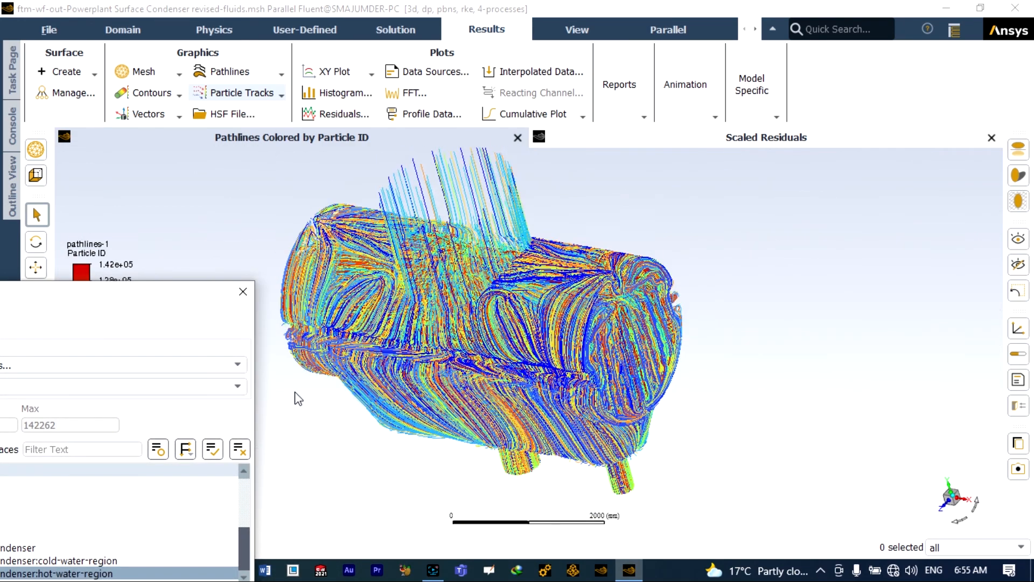
scroll(288, 321, "up", 3)
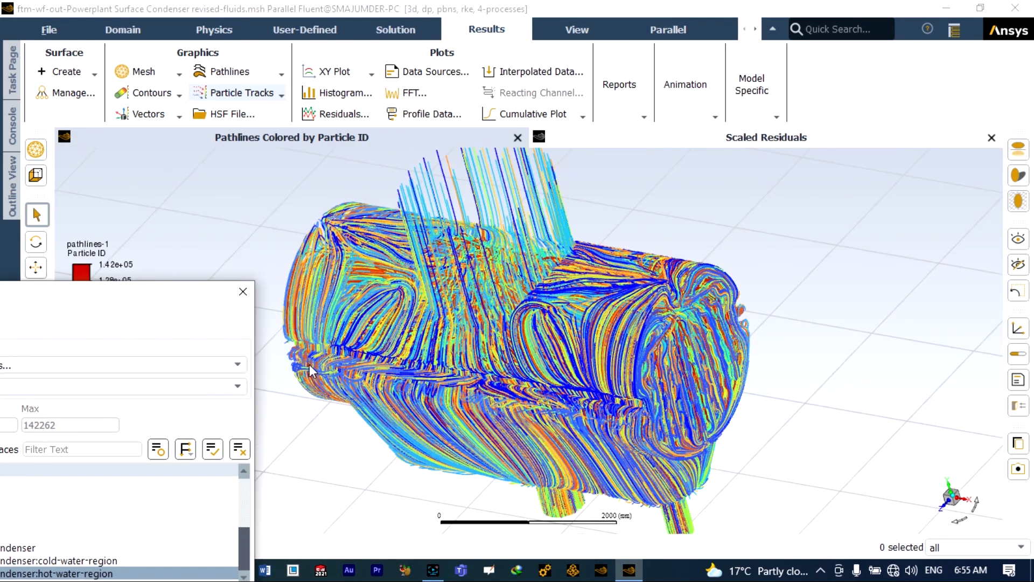
scroll(318, 391, "up", 2)
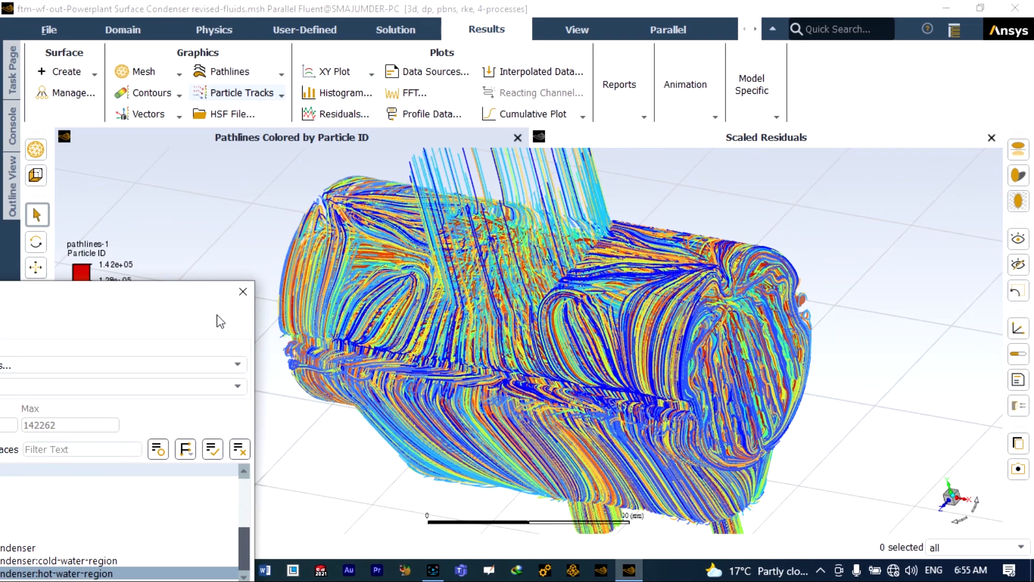
left_click_drag(206, 300, 421, 137)
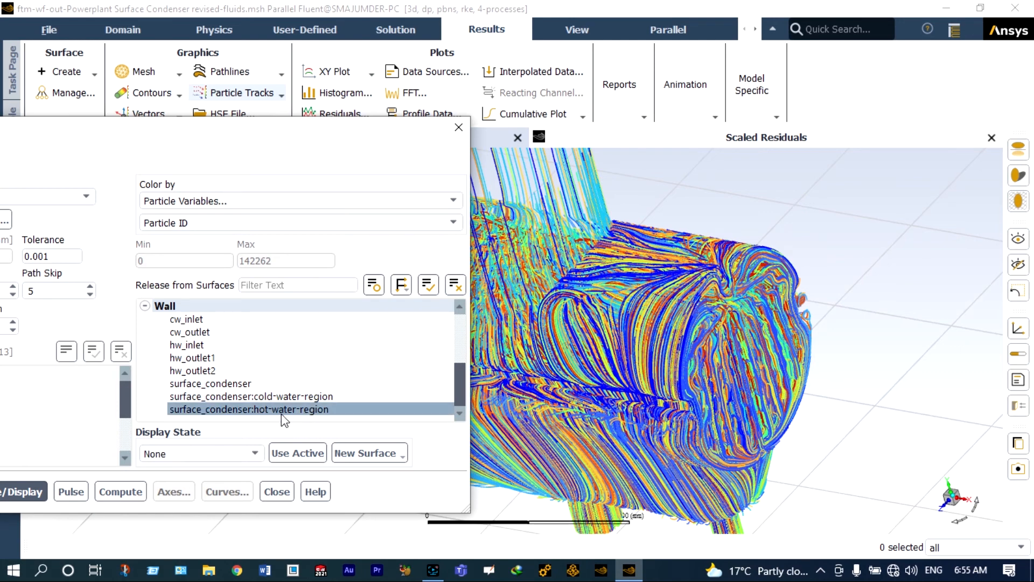
- Add surface_condenser:cold-water-region as a second release surface and redisplay the pathlines
left_click(280, 396)
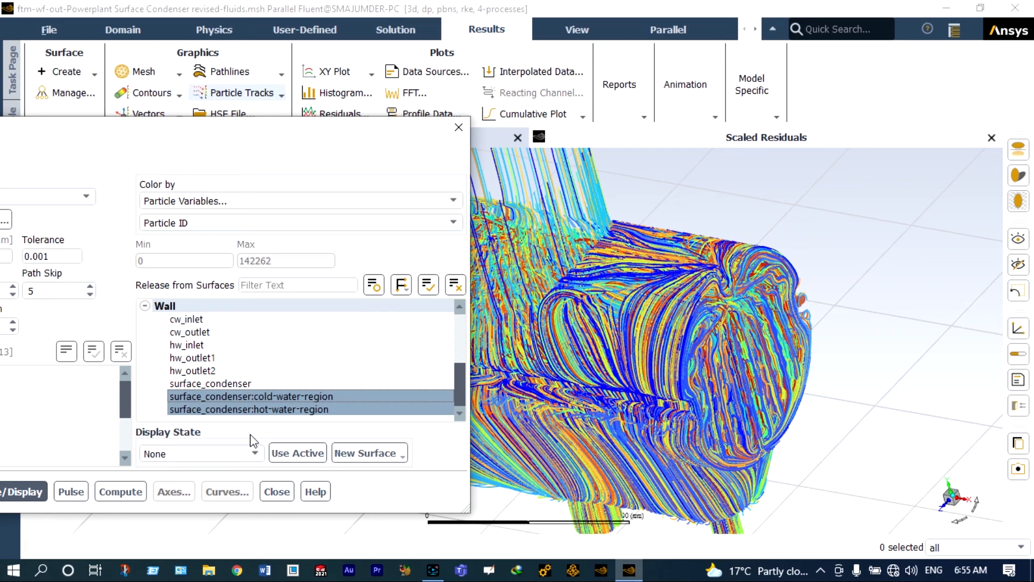
left_click(38, 491)
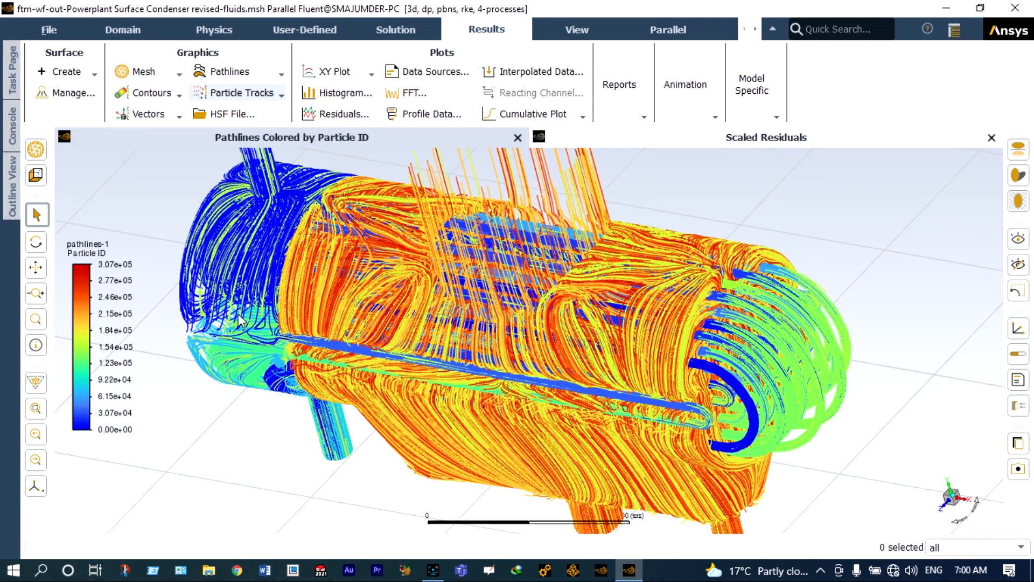
- Switch through the Task Page, Outline View and Console panels and zoom the two-region pathlines
left_click(15, 76)
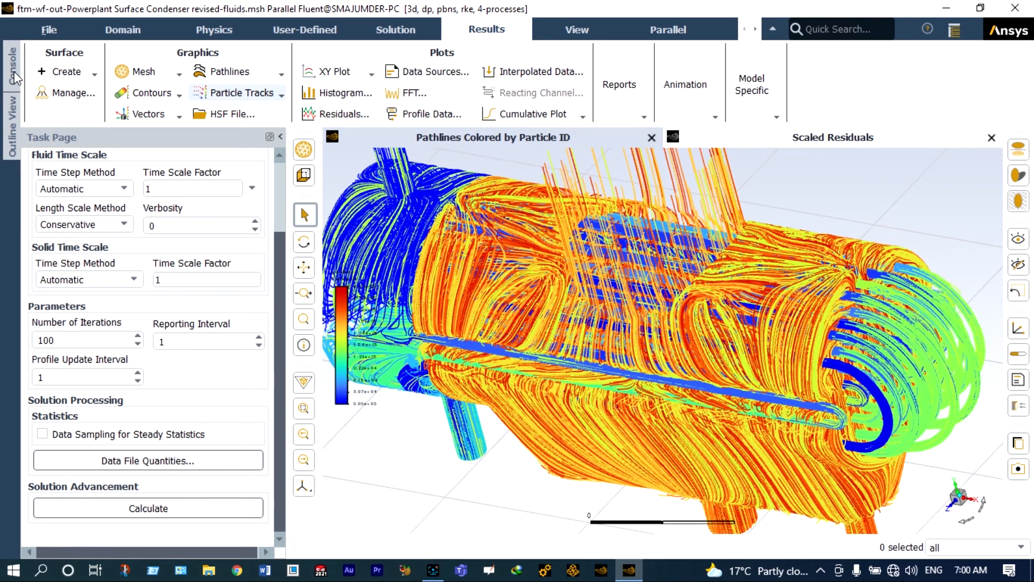
left_click(13, 110)
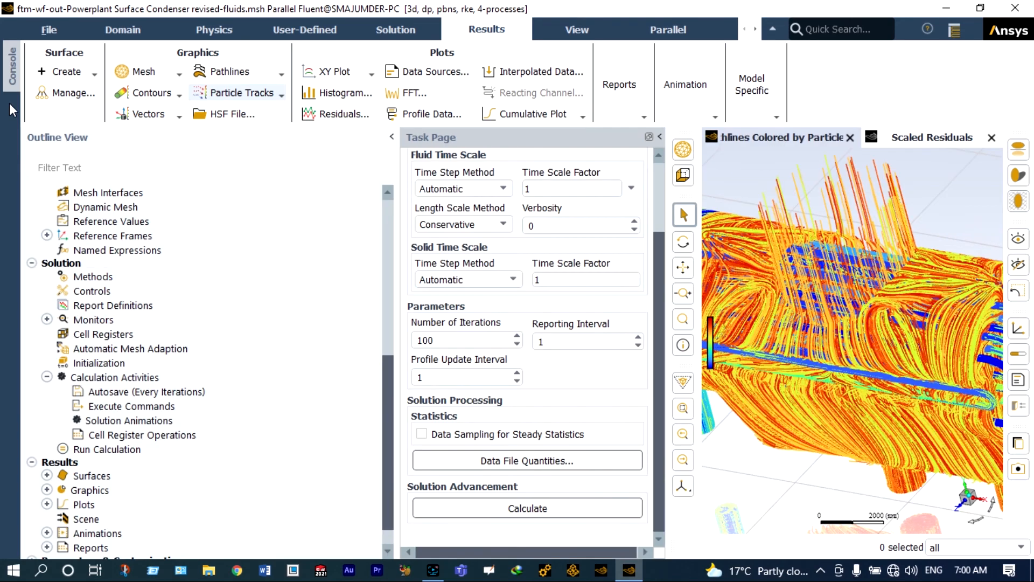
left_click(12, 73)
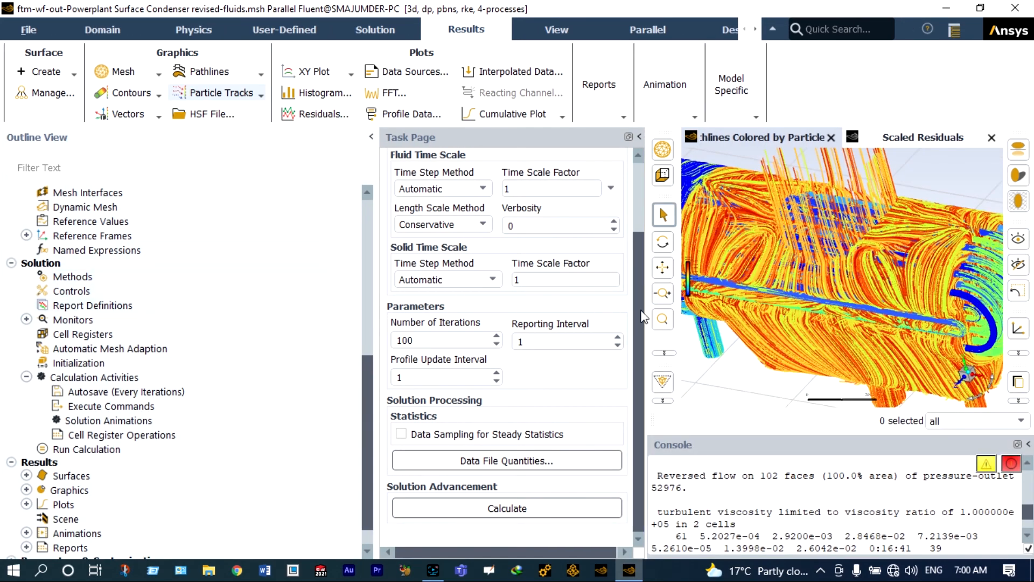
scroll(781, 338, "up", 5)
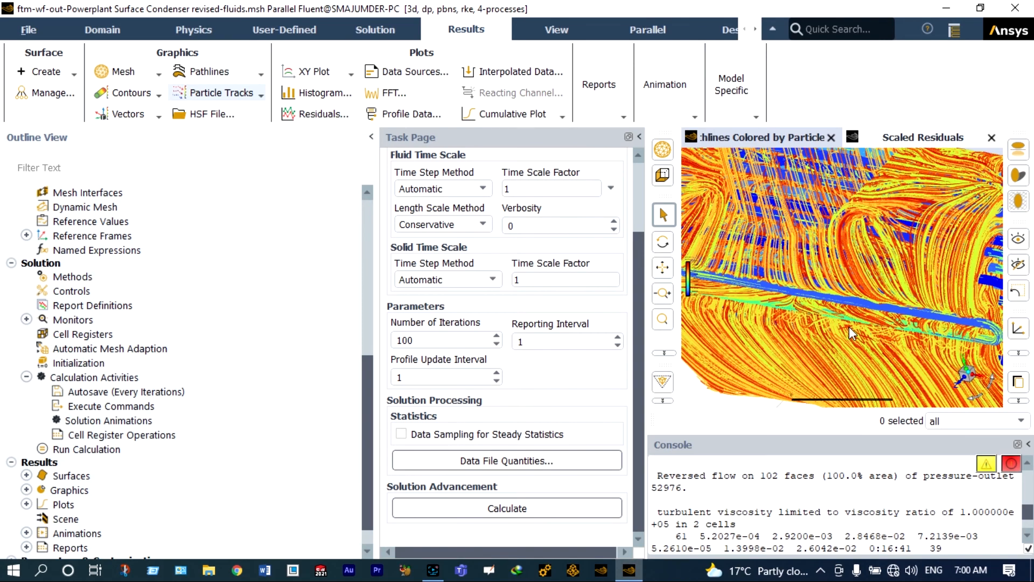
scroll(849, 326, "down", 5)
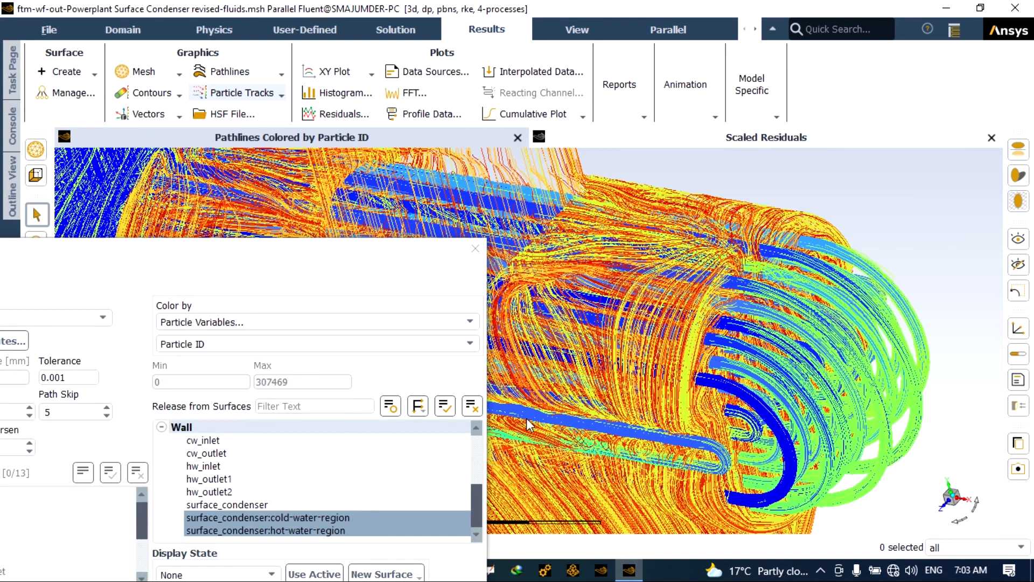
scroll(528, 420, "down", 2)
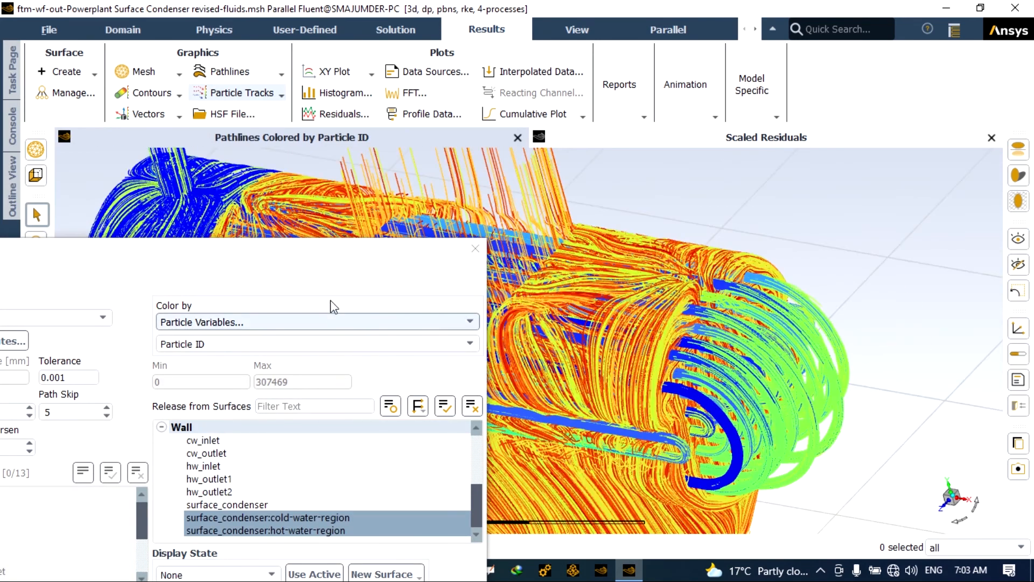
- Animate the pathlines as a single pulse, keeping the Pathlines settings clear of the plot
left_click(326, 268)
left_click_drag(401, 250, 950, 80)
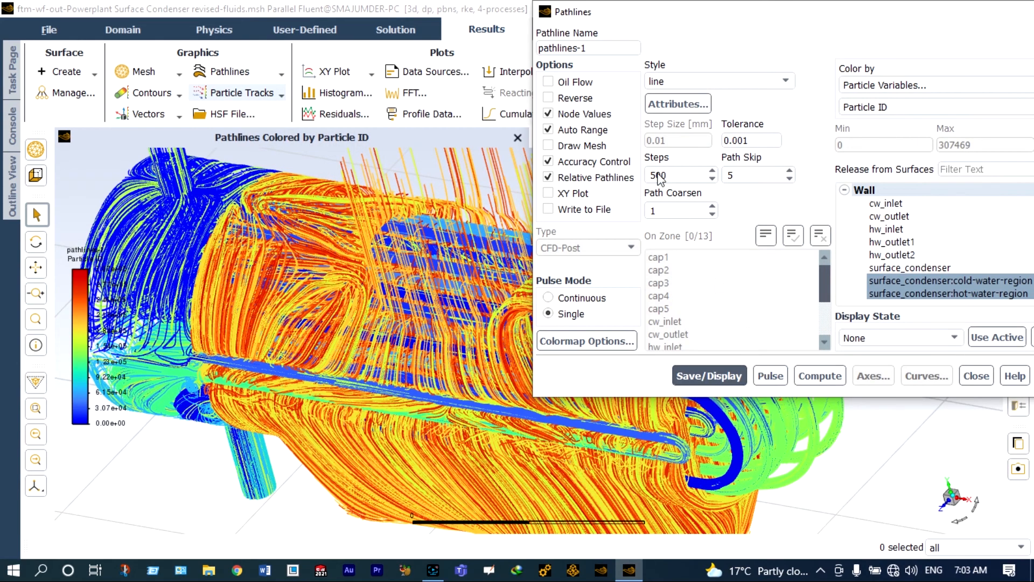
left_click(773, 377)
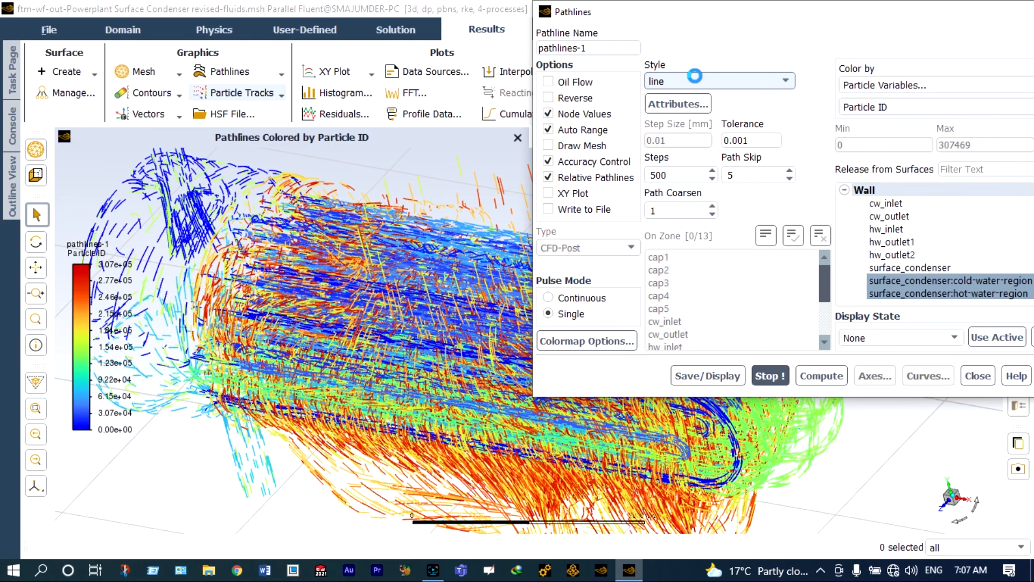
left_click_drag(719, 11, 738, 48)
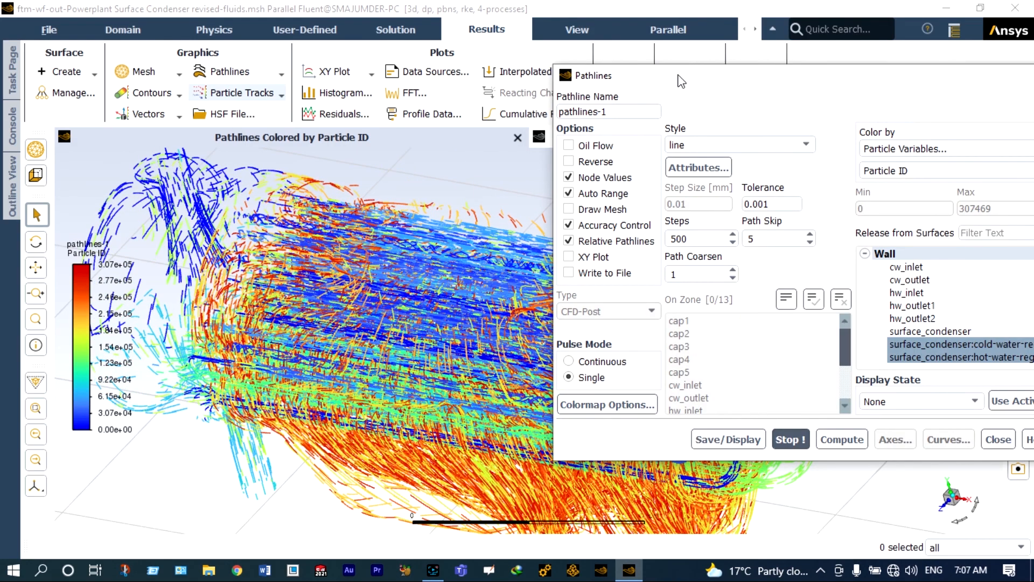
left_click_drag(679, 80, 950, 19)
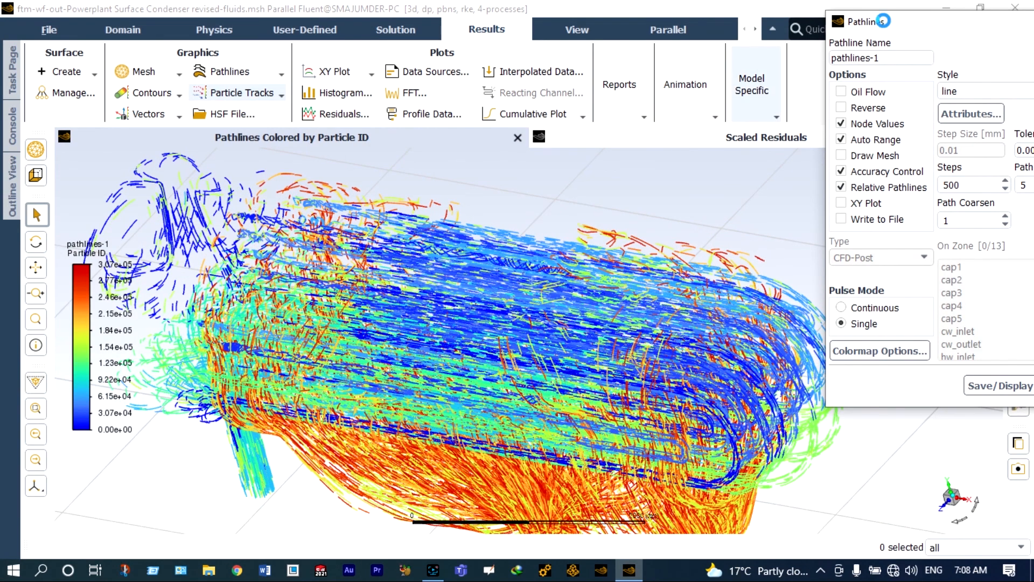
left_click_drag(888, 23, 763, 26)
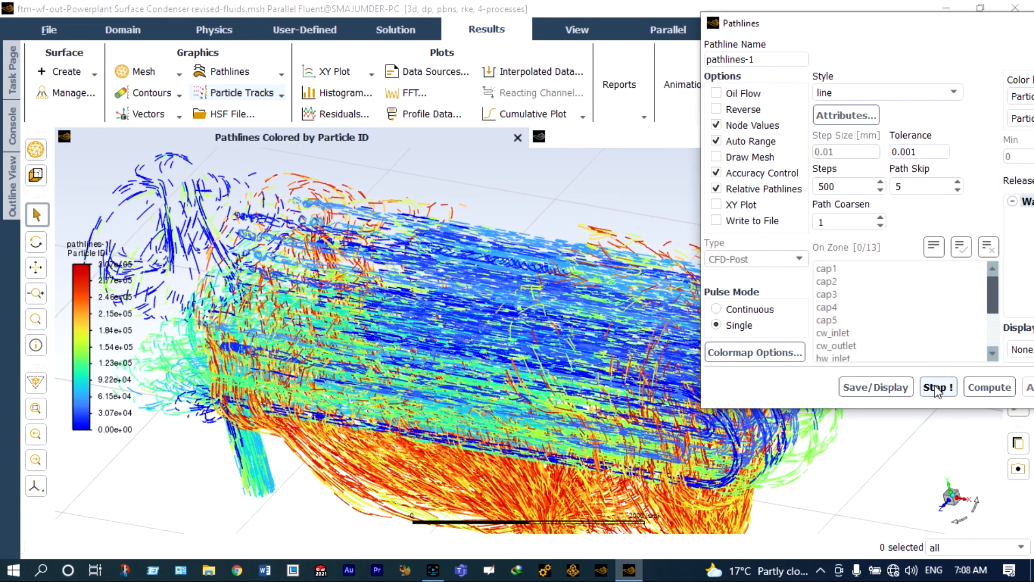
- Stop the pulse animation, close the Pathlines settings and zoom the particle-ID pathline plot
left_click(936, 385)
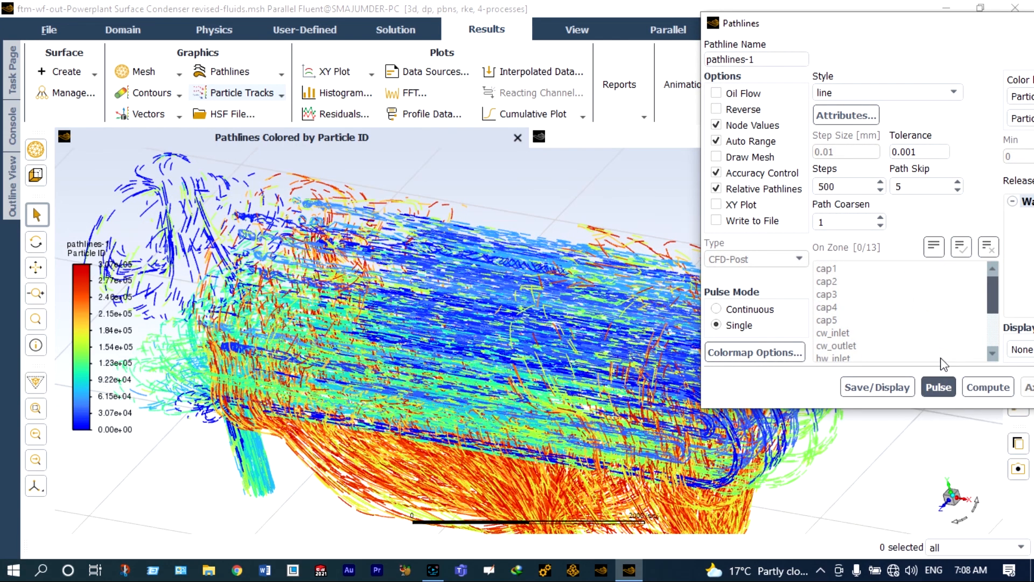
left_click_drag(864, 24, 721, 34)
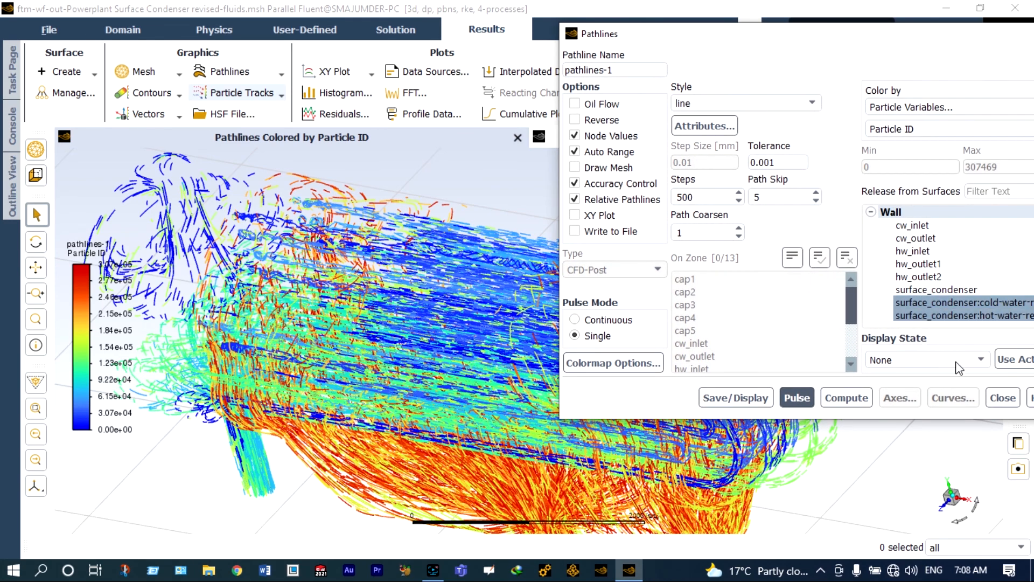
left_click(1001, 398)
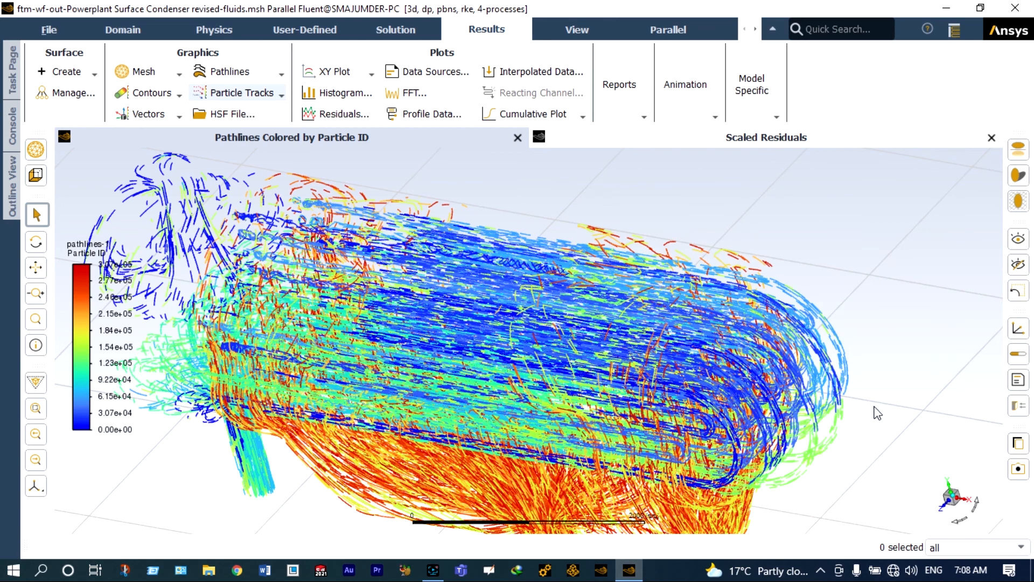
scroll(874, 407, "down", 3)
scroll(787, 511, "up", 1)
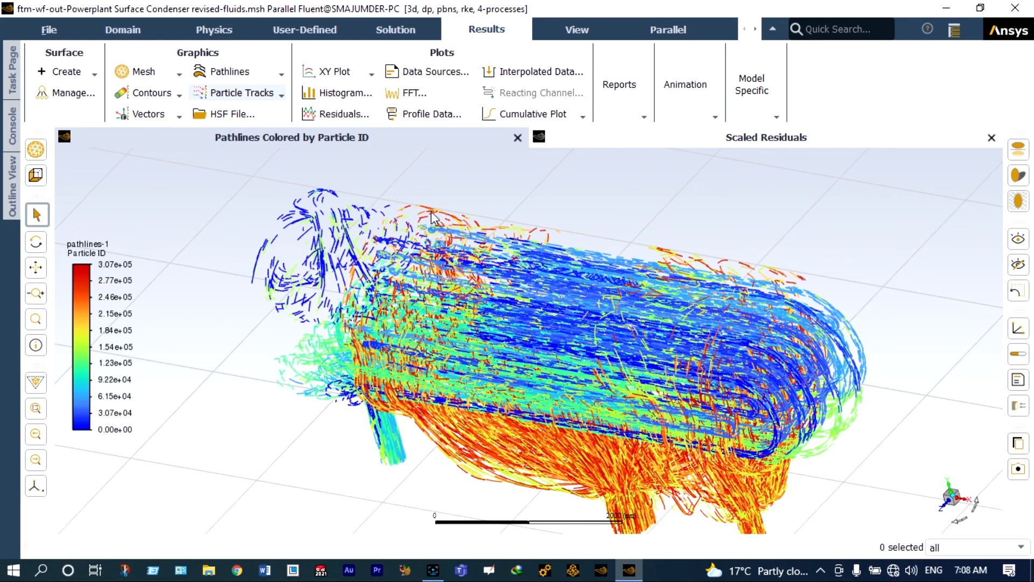
- Create and display mesh-1 showing faces of the inlet, outlet and wall surfaces, then close it
left_click(176, 74)
left_click(139, 91)
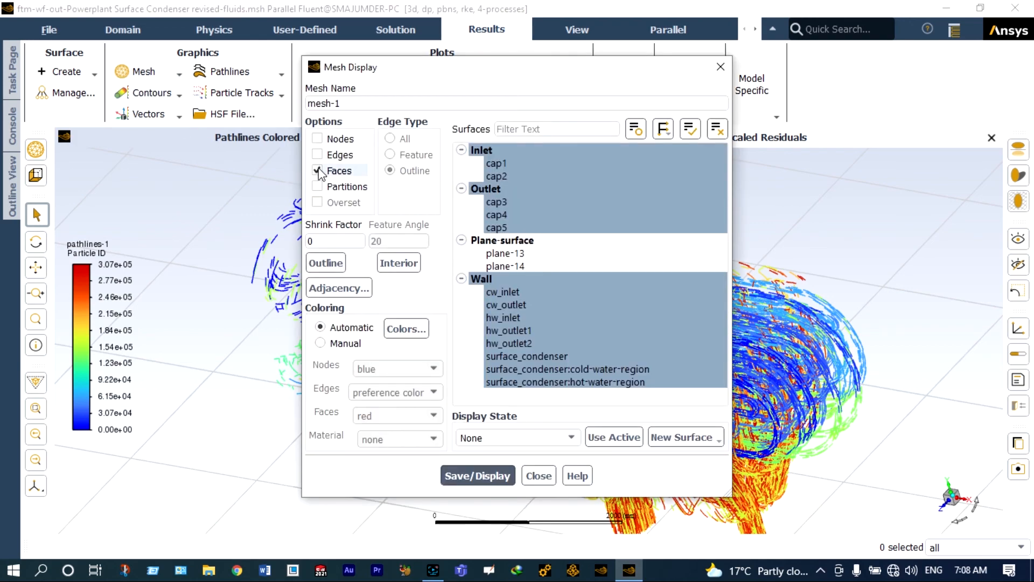
left_click(542, 370)
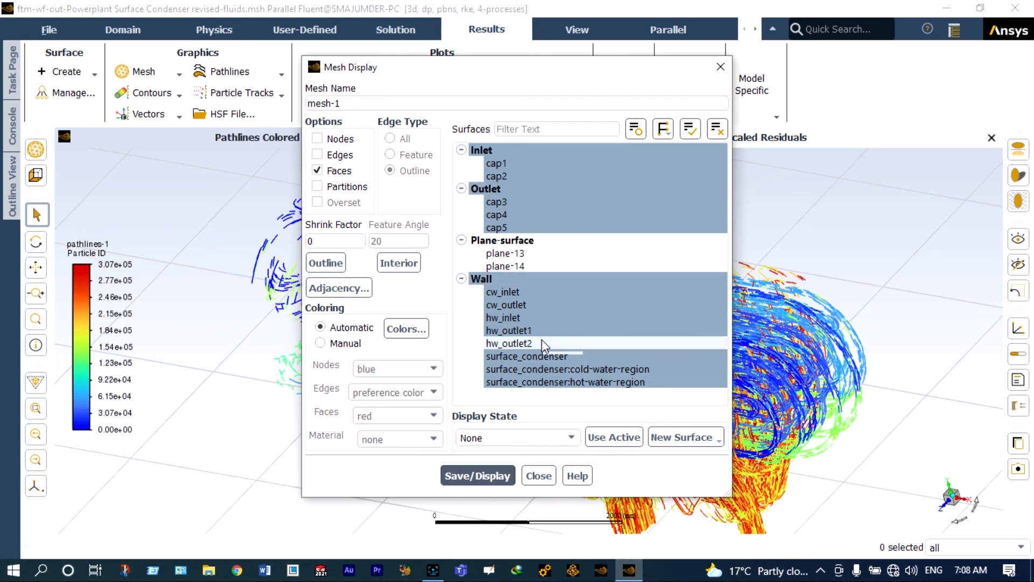
left_click(508, 329)
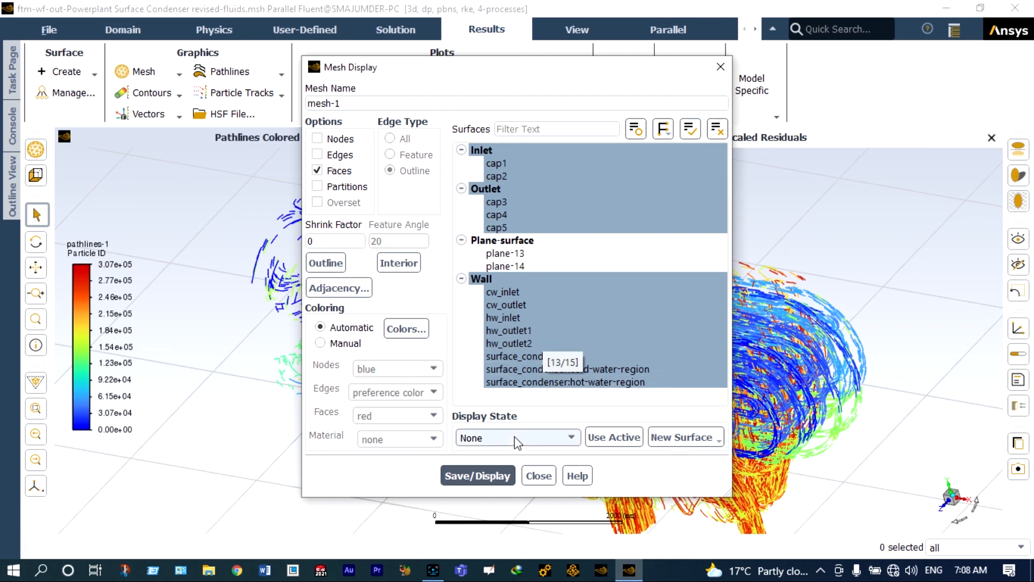
left_click(494, 475)
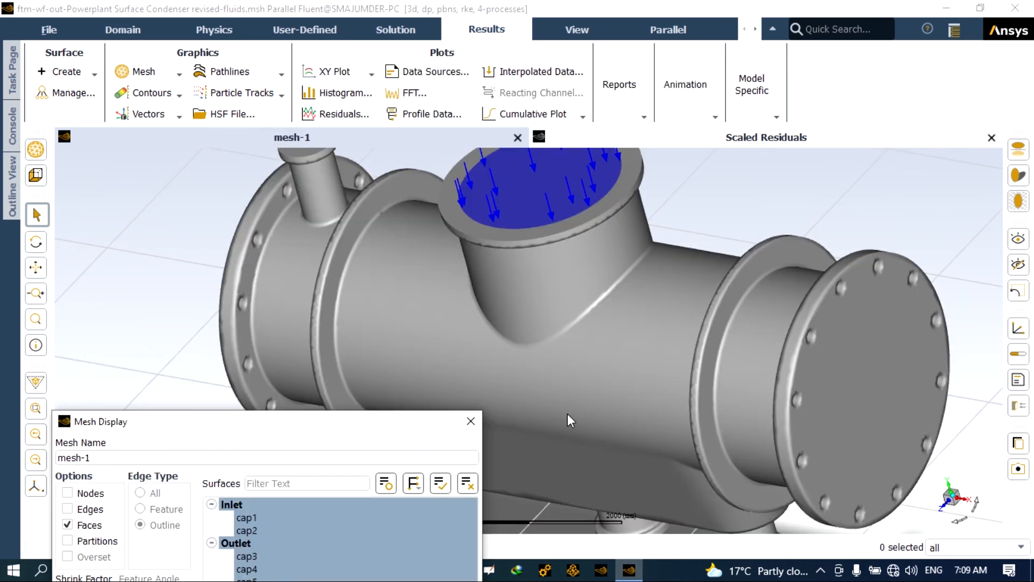
scroll(567, 474, "up", 2)
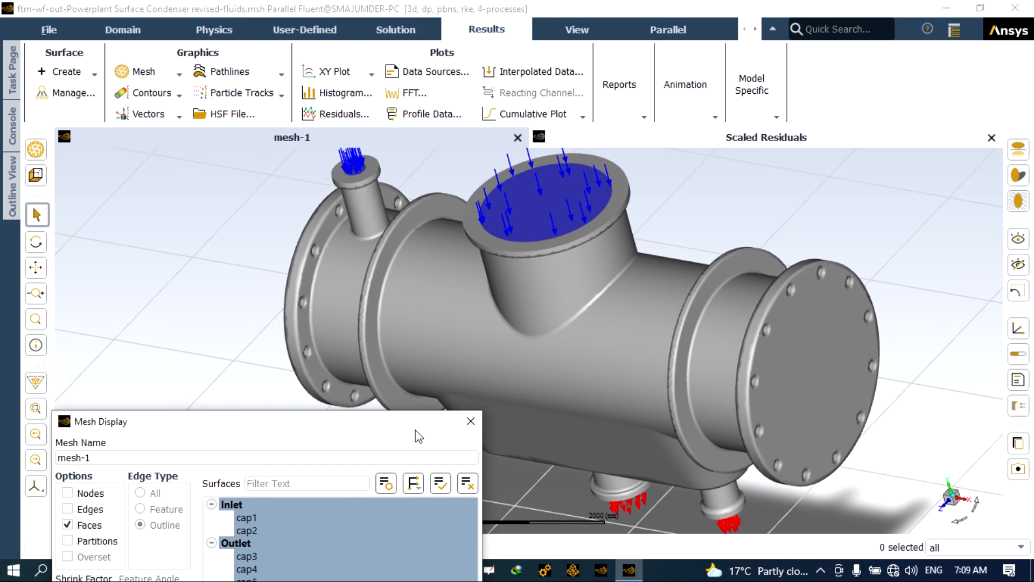
left_click_drag(415, 434, 616, 150)
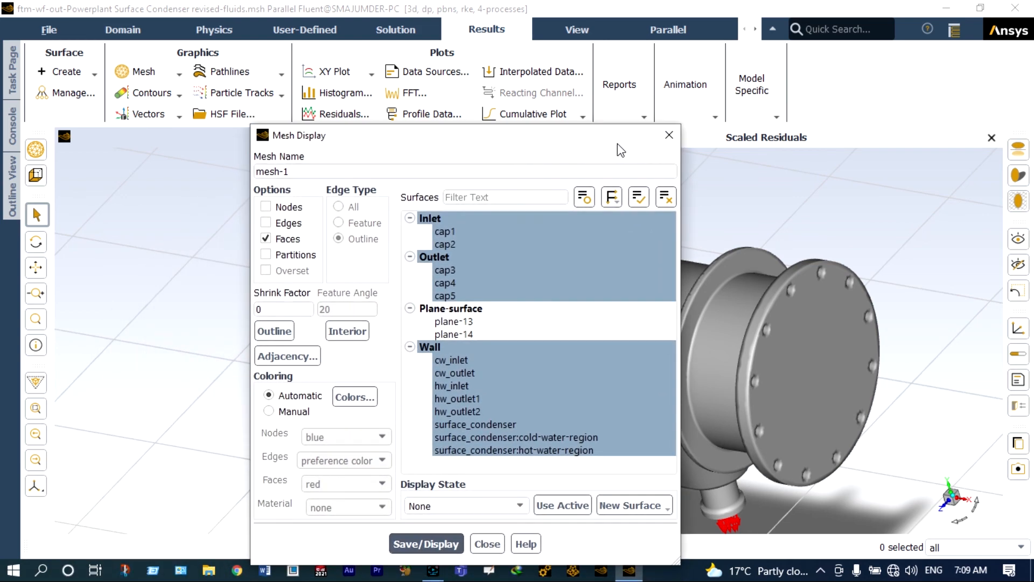
left_click(498, 547)
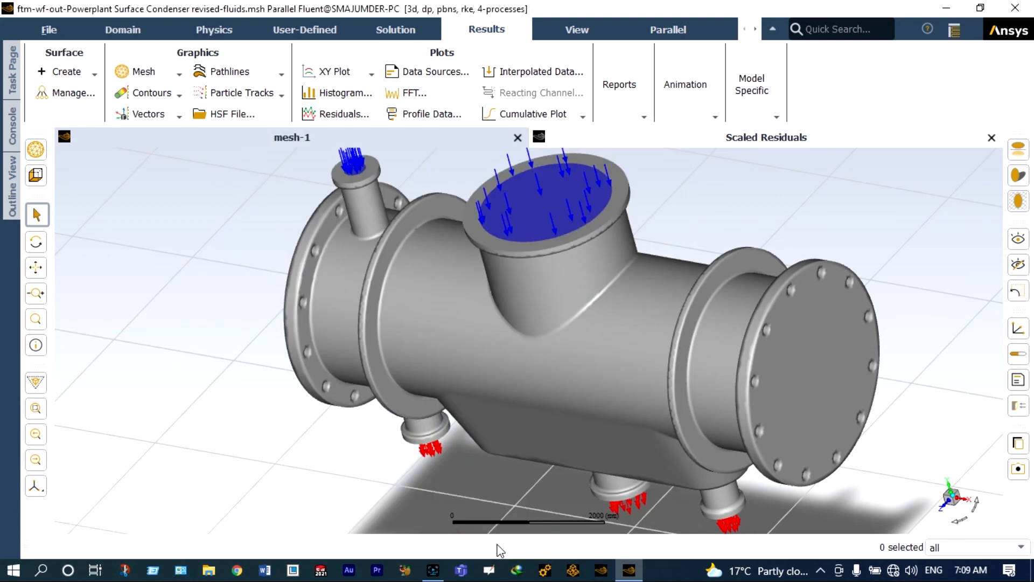
- Open the Outline View and start a new scene from Results > Scene
left_click(13, 84)
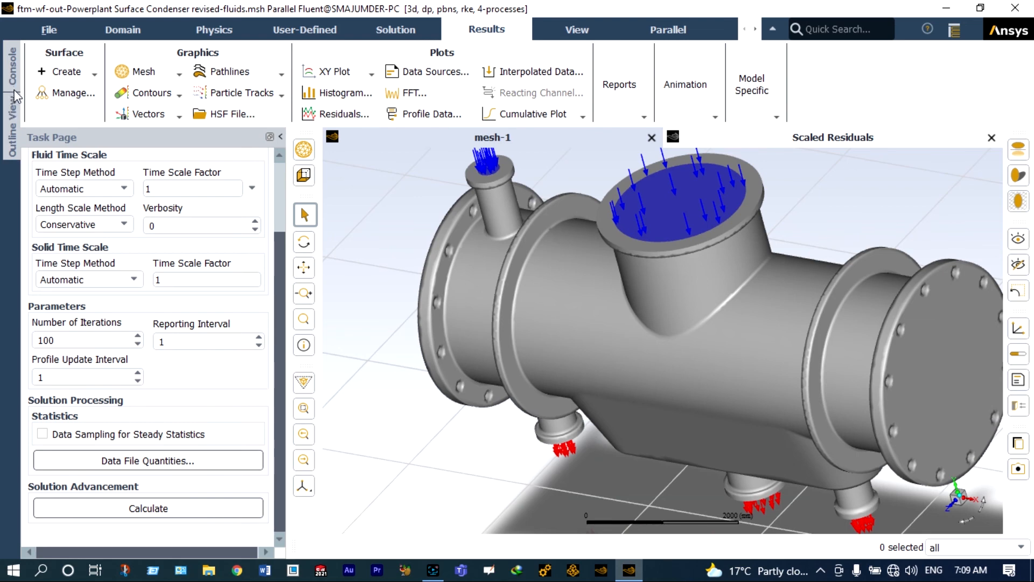
left_click(10, 110)
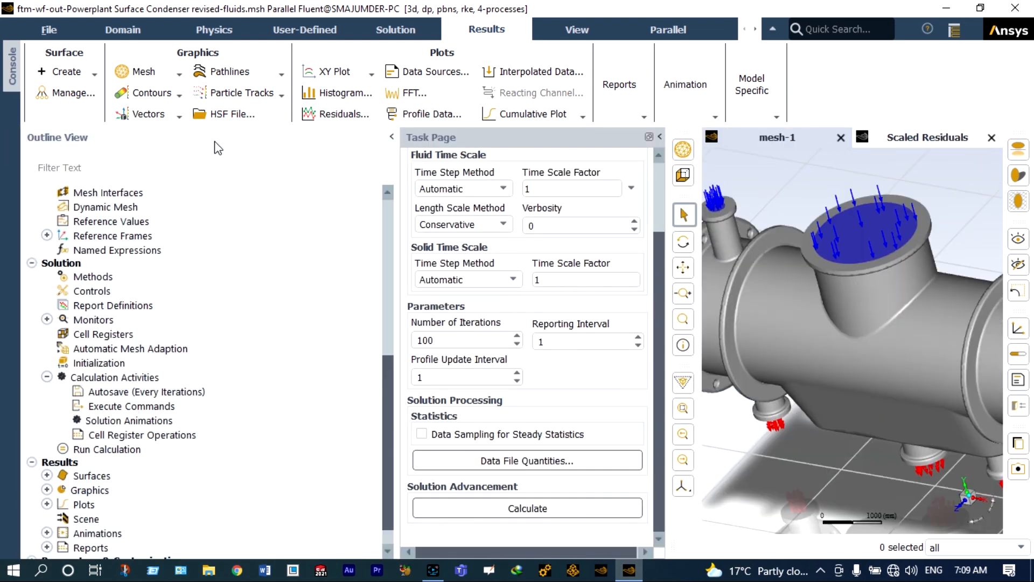
left_click(659, 137)
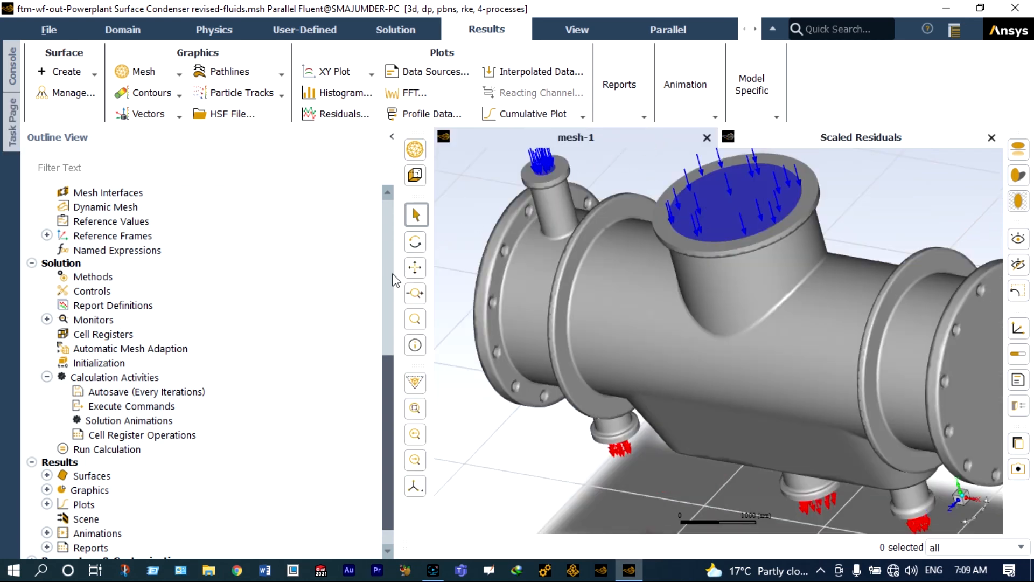
left_click(98, 521)
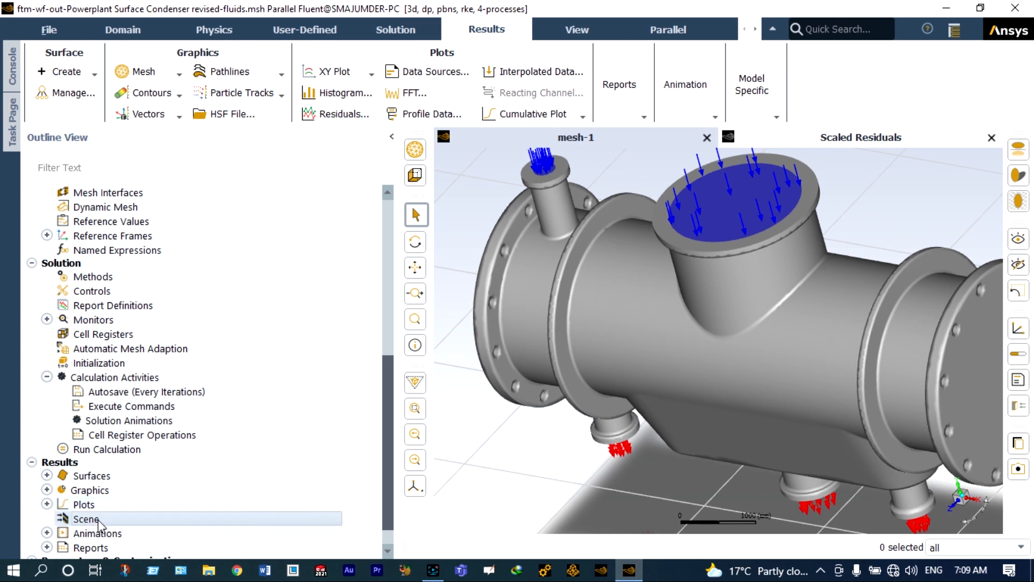
double_click(86, 519)
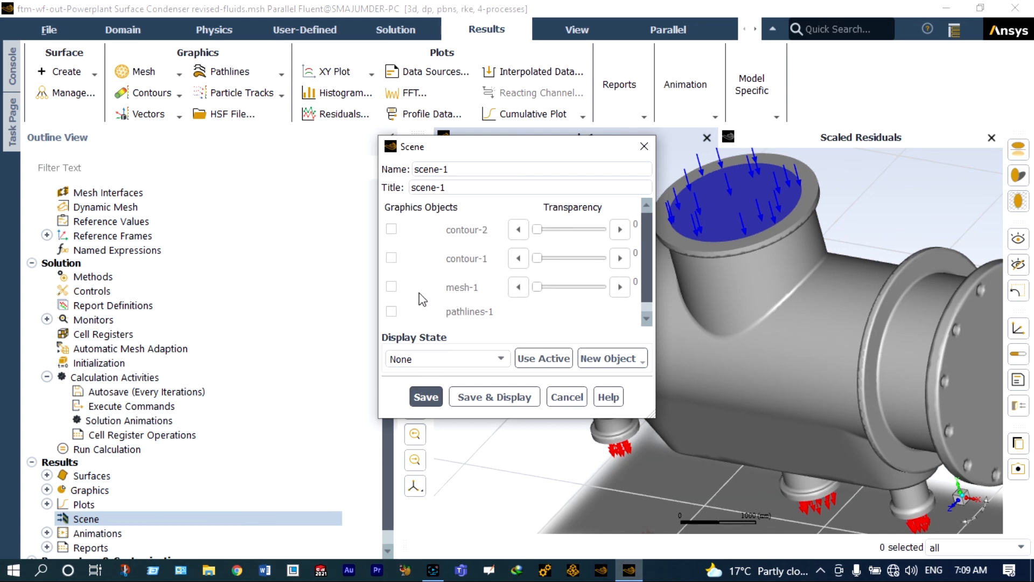
- Combine mesh-1 at 81 transparency with contour-1 in scene-1 and display it
left_click(391, 287)
left_click(391, 258)
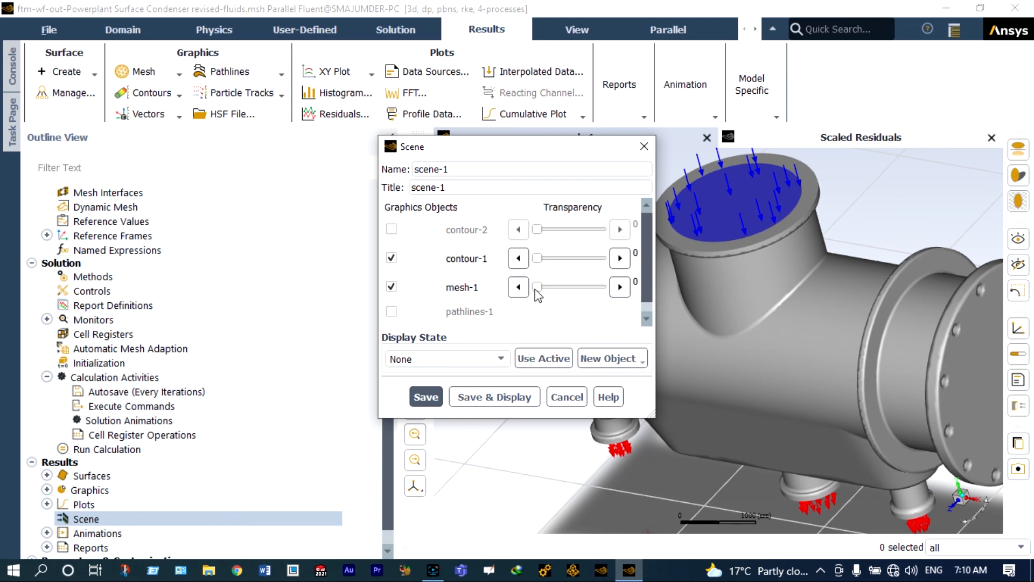
left_click_drag(537, 290, 584, 289)
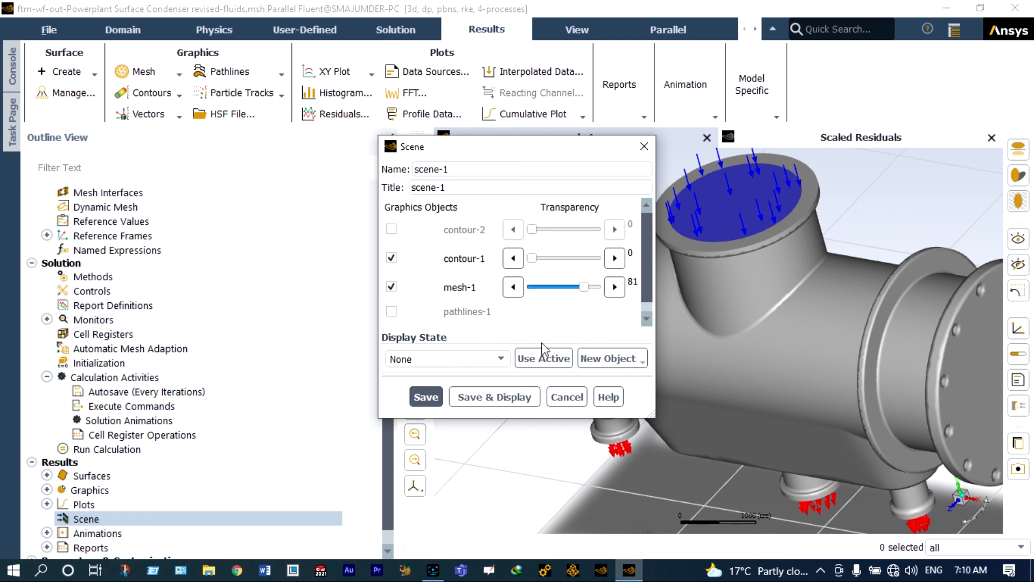
left_click(512, 397)
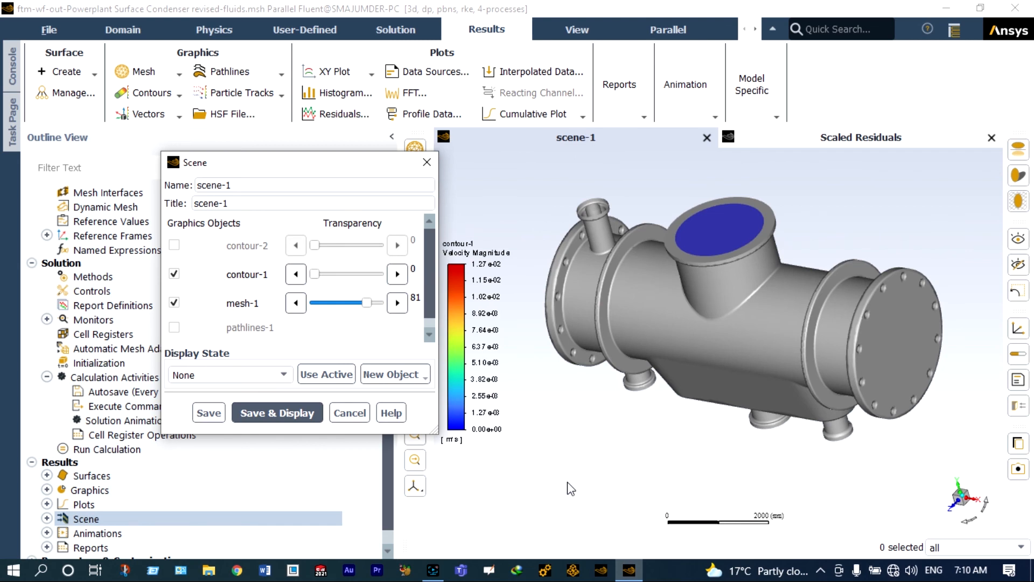
- Set contour-1 transparency to 69, then swap it for contour-2 in scene-1 and display
scroll(884, 386, "up", 2)
scroll(710, 355, "up", 2)
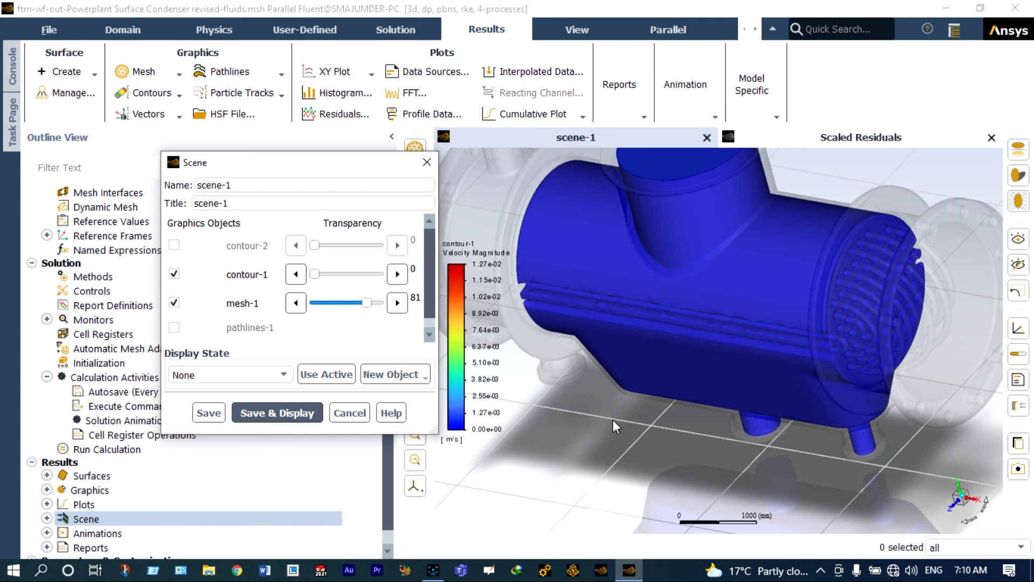
left_click_drag(314, 274, 358, 274)
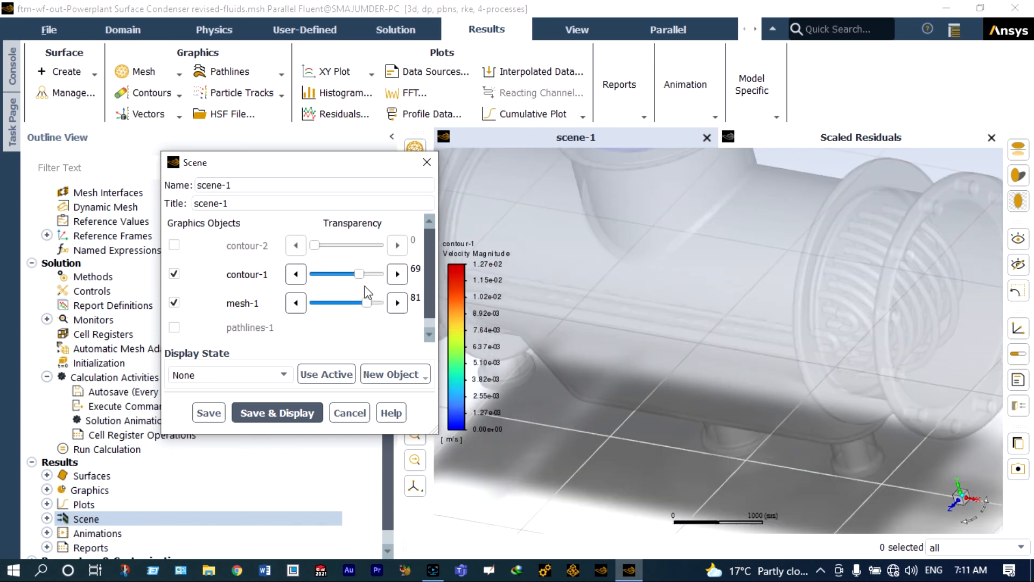
left_click(174, 274)
left_click(174, 245)
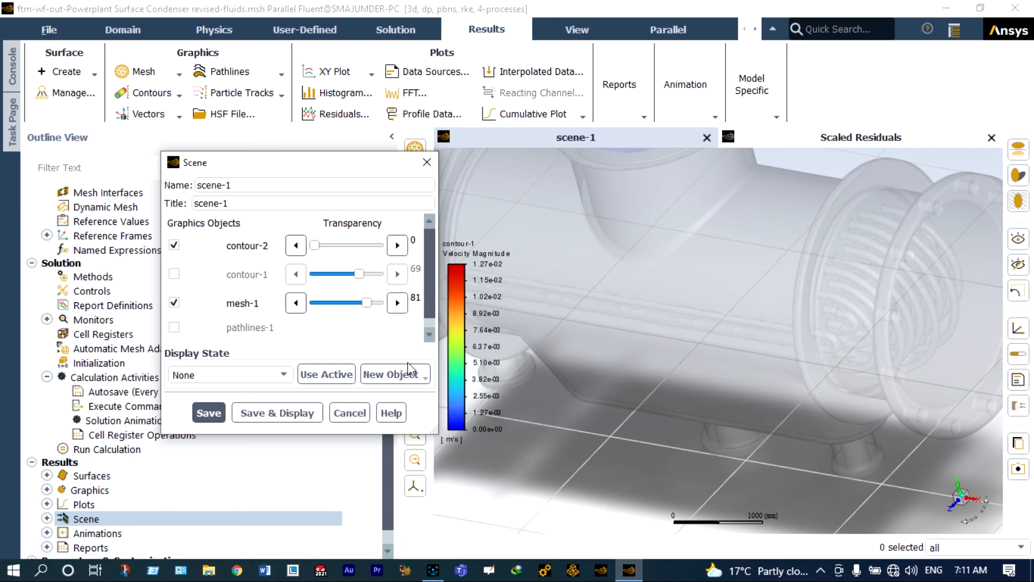
left_click(278, 414)
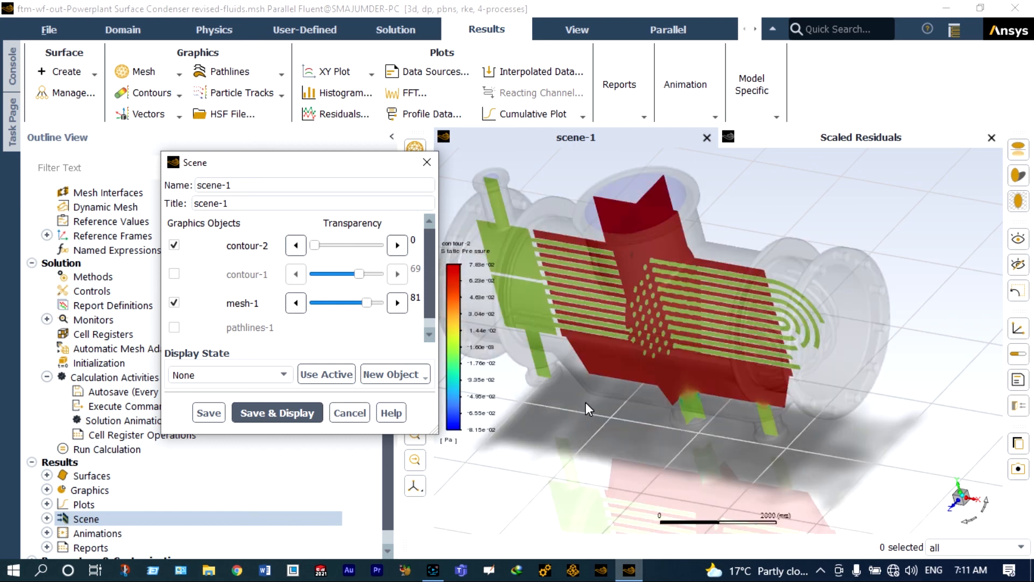
scroll(586, 401, "up", 3)
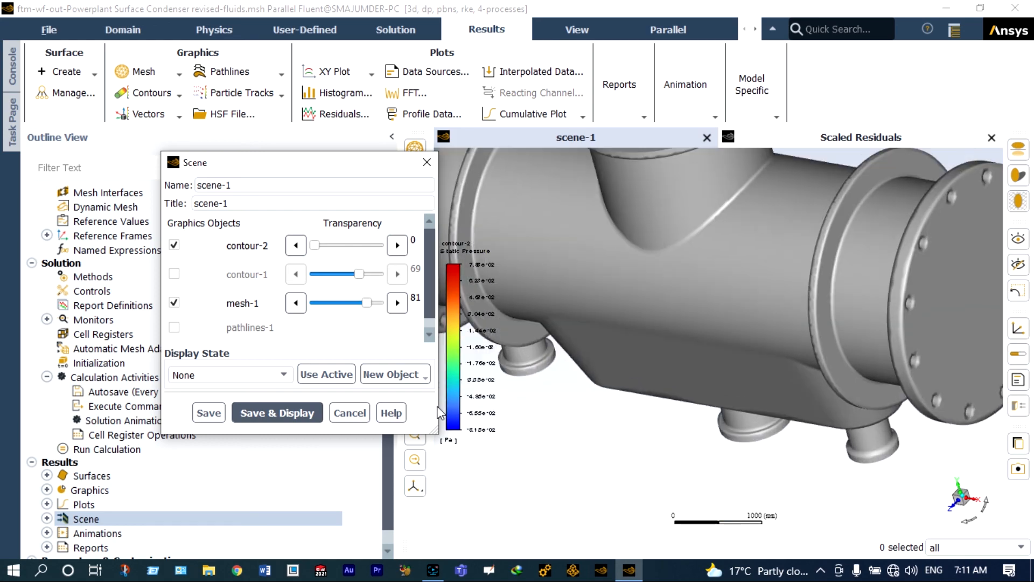
scroll(776, 267, "up", 2)
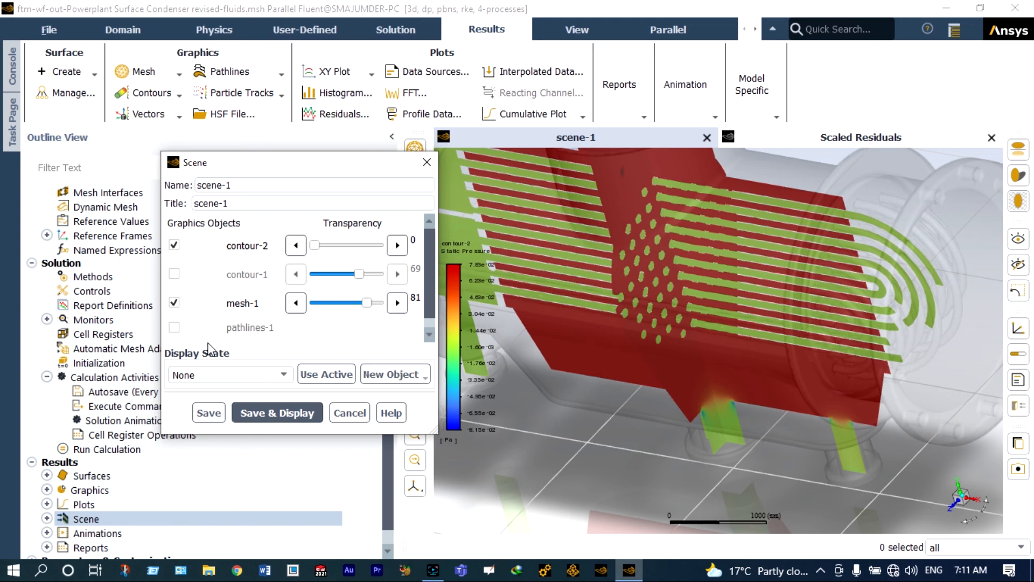
- Swap contour-2 for pathlines-1 in scene-1, display it, then close the Scene dialog and Outline View
left_click(174, 328)
left_click(174, 245)
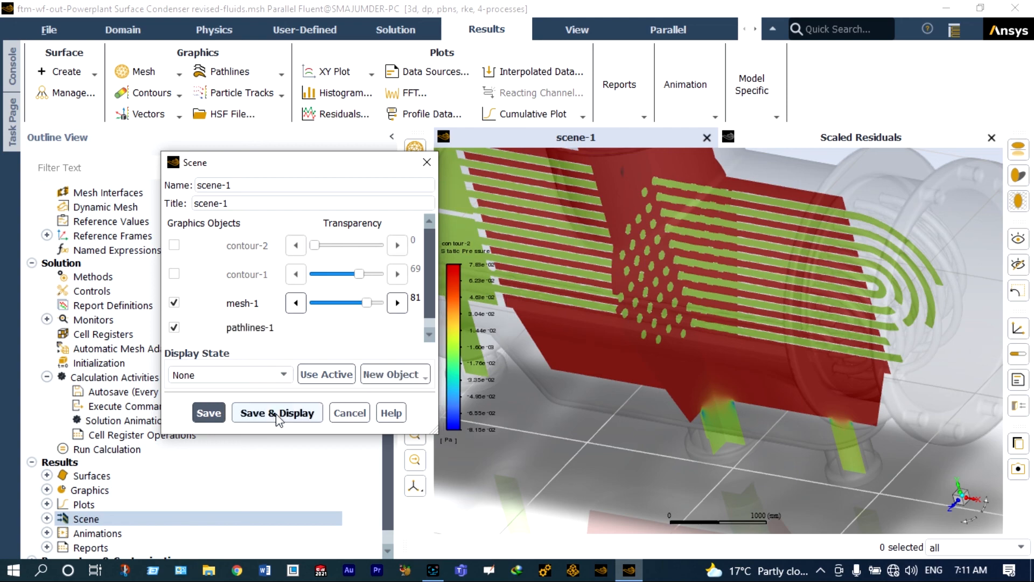
left_click(276, 413)
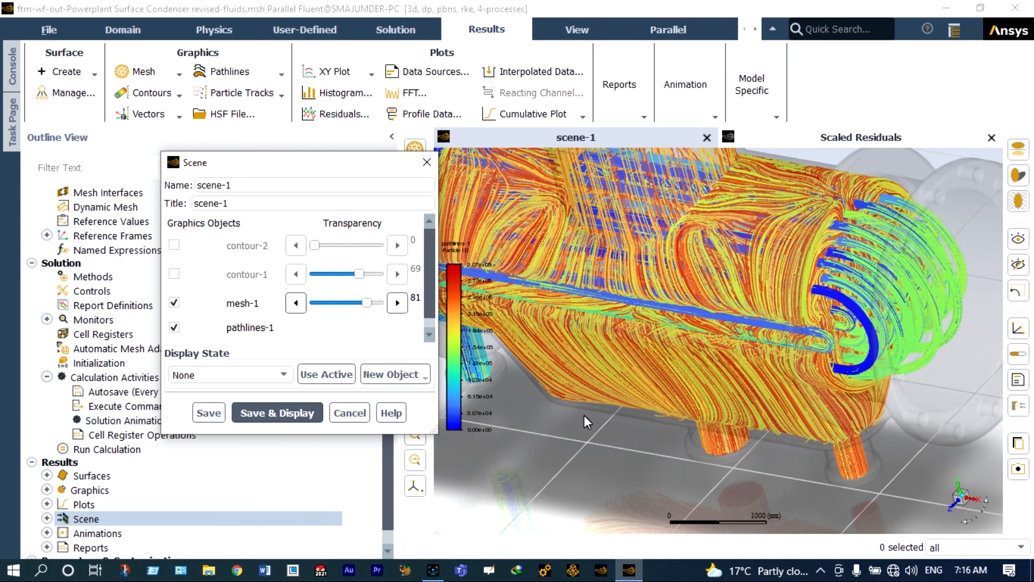
scroll(623, 402, "down", 5)
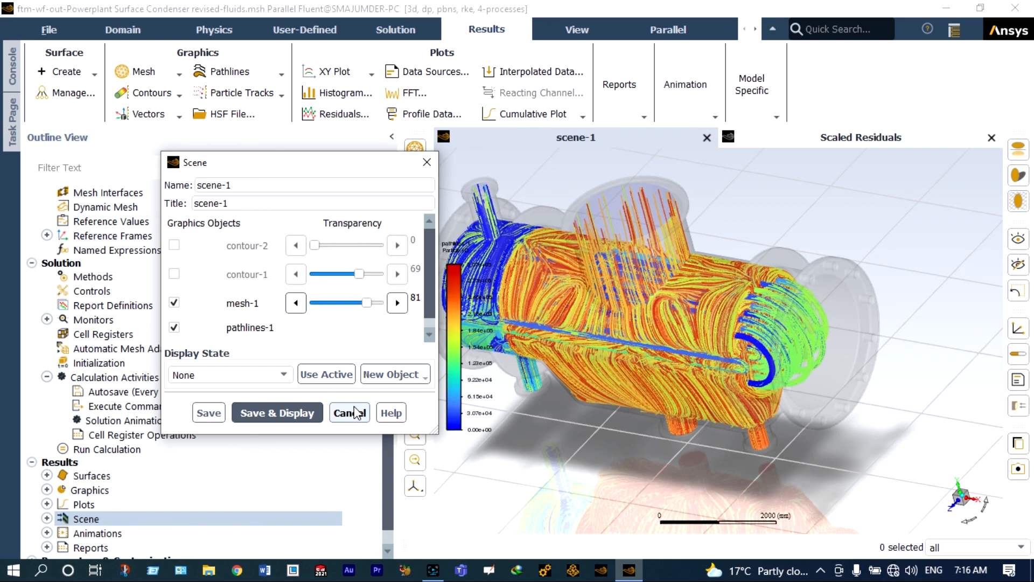
left_click(315, 416)
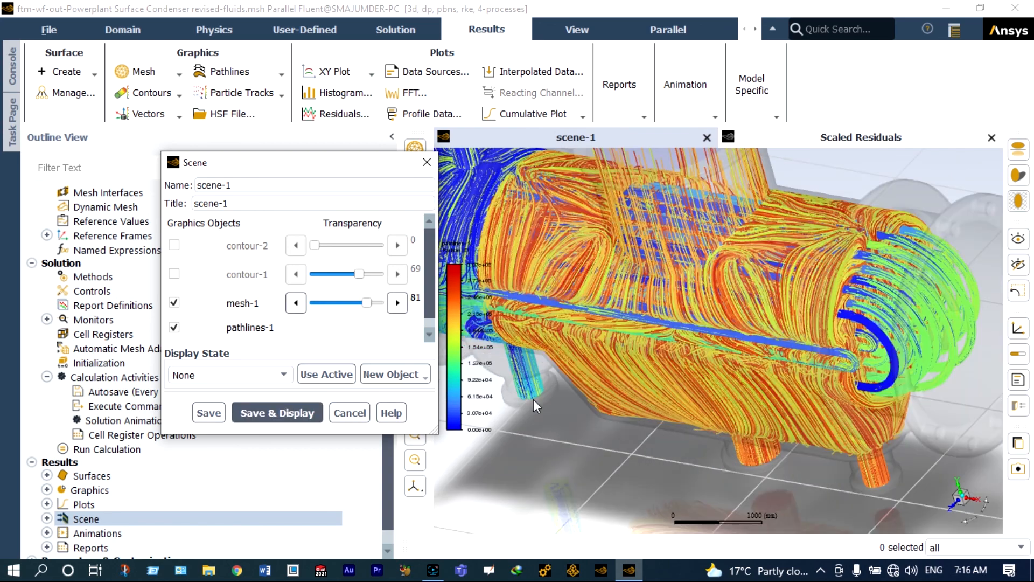
left_click(350, 414)
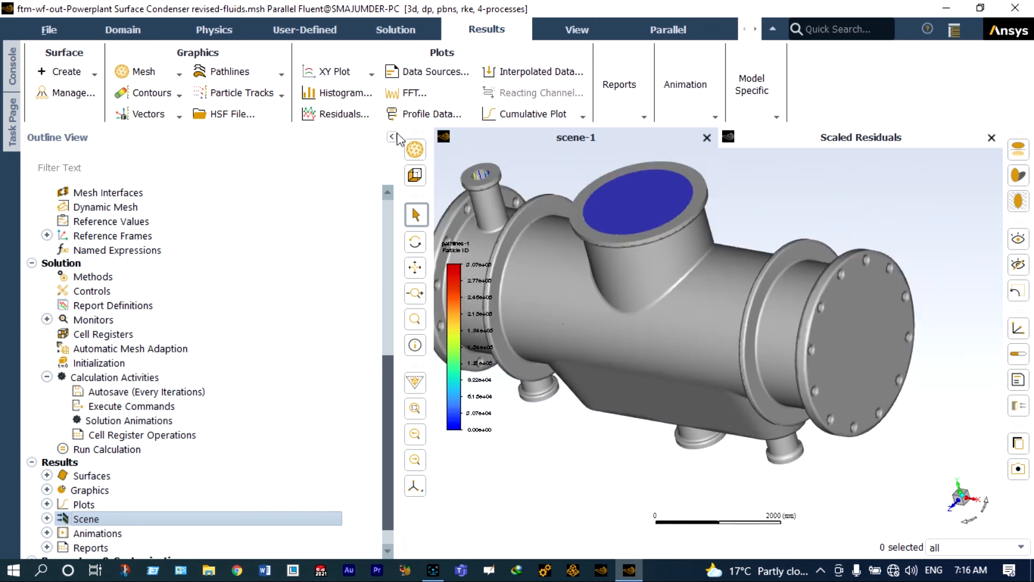
left_click(393, 138)
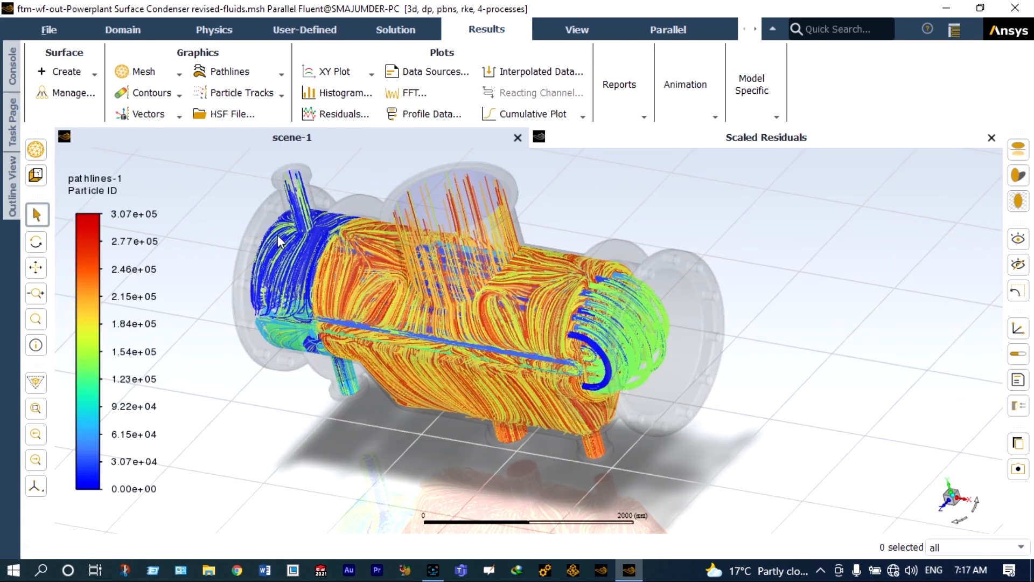